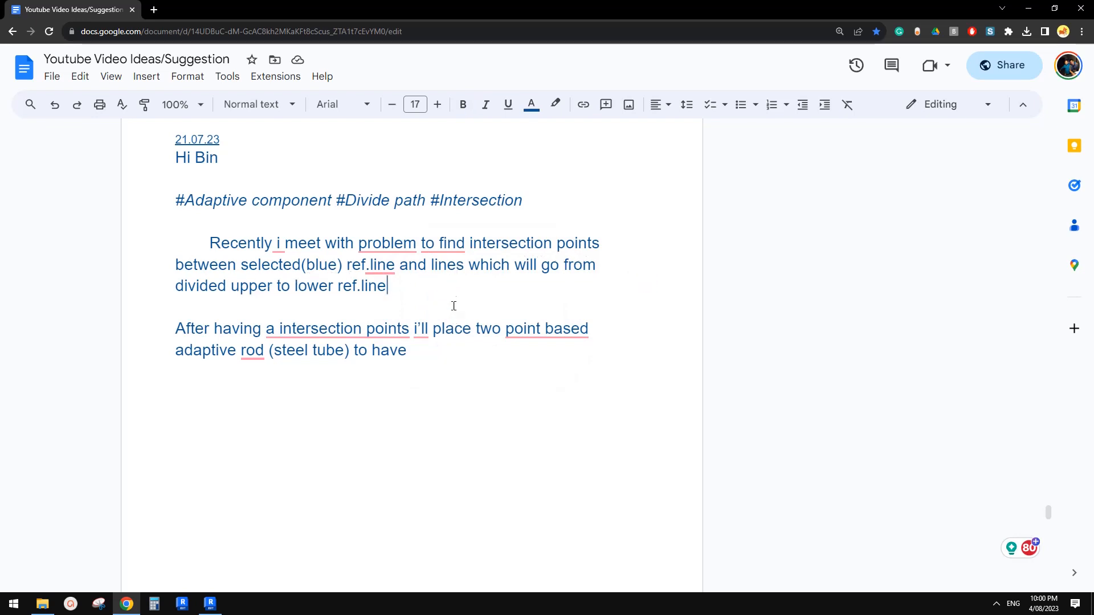
Read through the 21.07.23 request about adaptive components, divided paths and intersection points, including its fence diagrams.
scroll(560, 294, down, 1)
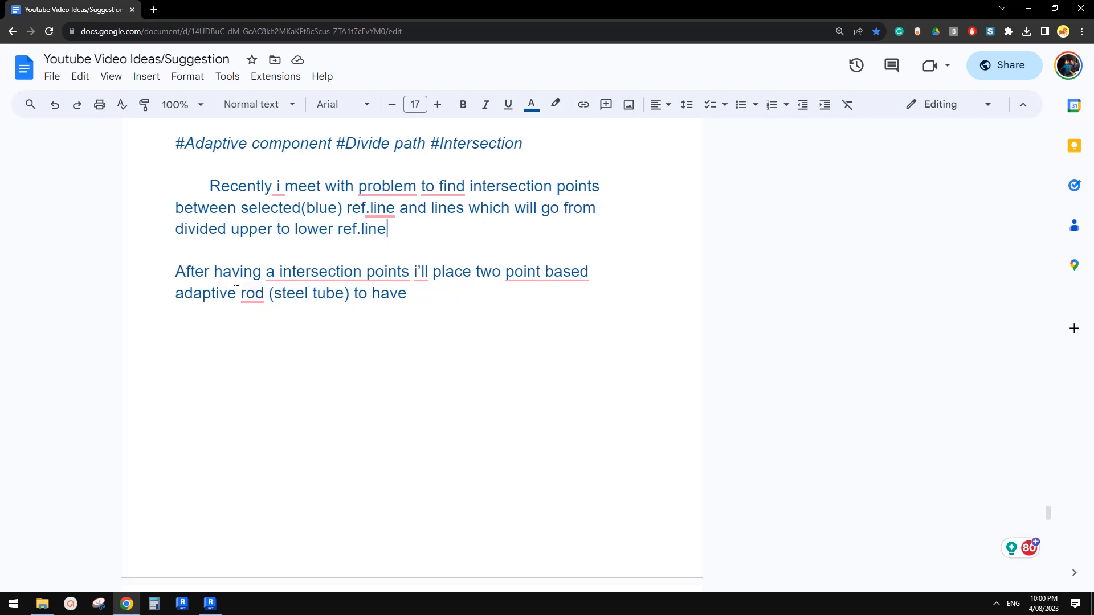
mouse_move(513, 274)
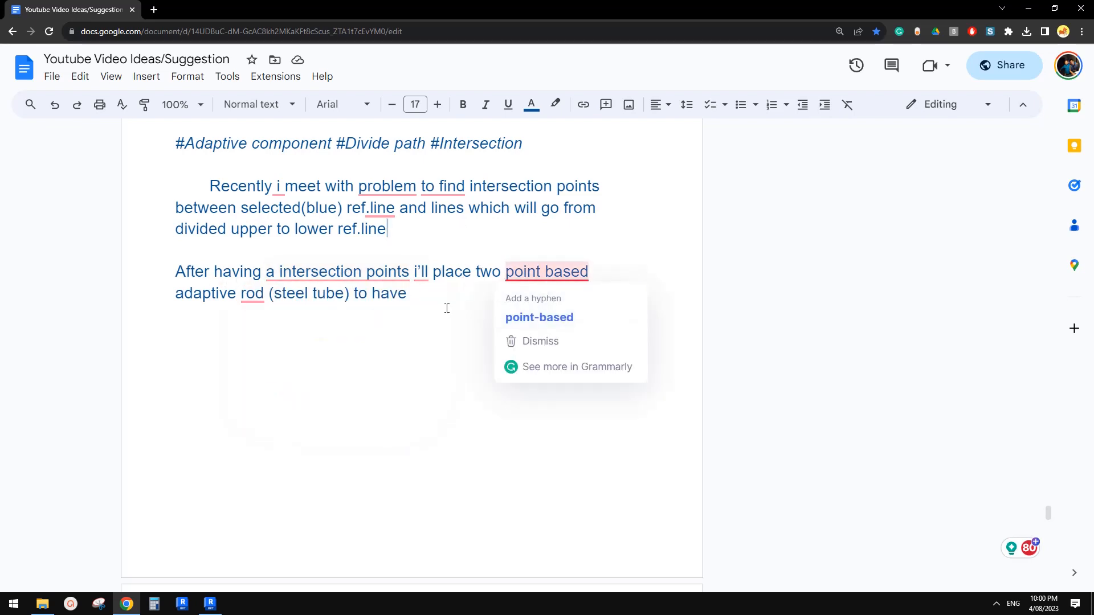
scroll(469, 370, down, 7)
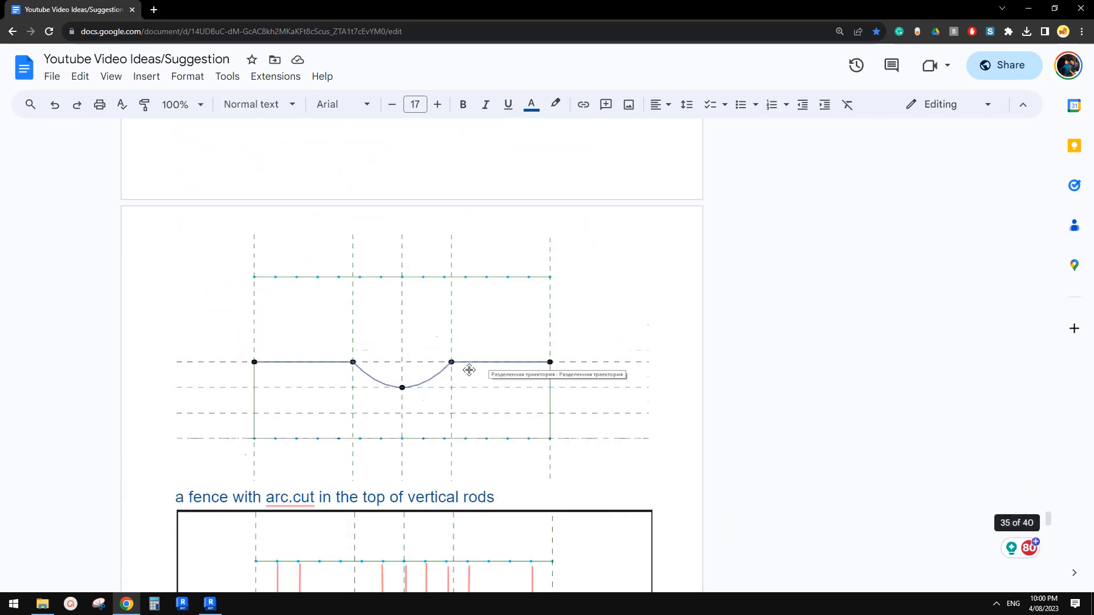
scroll(468, 370, down, 1)
scroll(469, 371, down, 3)
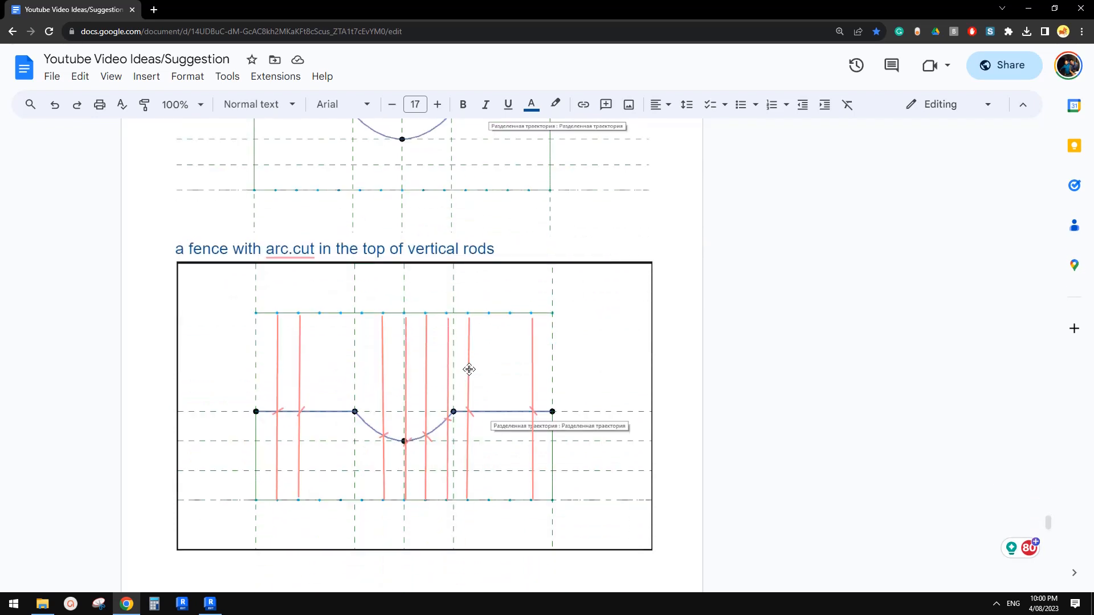
scroll(469, 370, down, 4)
scroll(476, 368, up, 7)
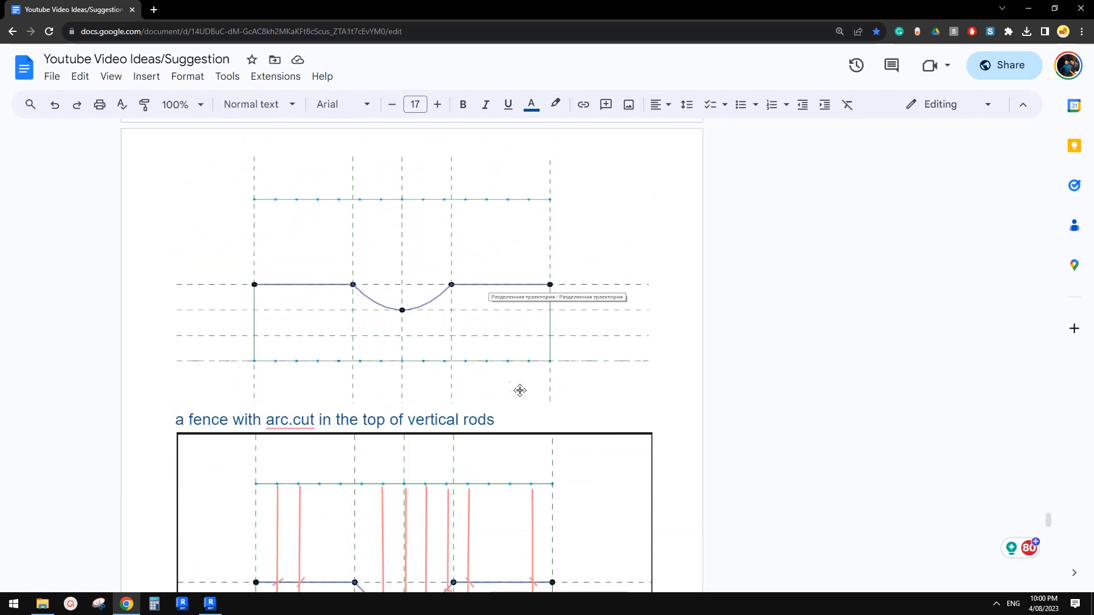
scroll(512, 390, down, 10)
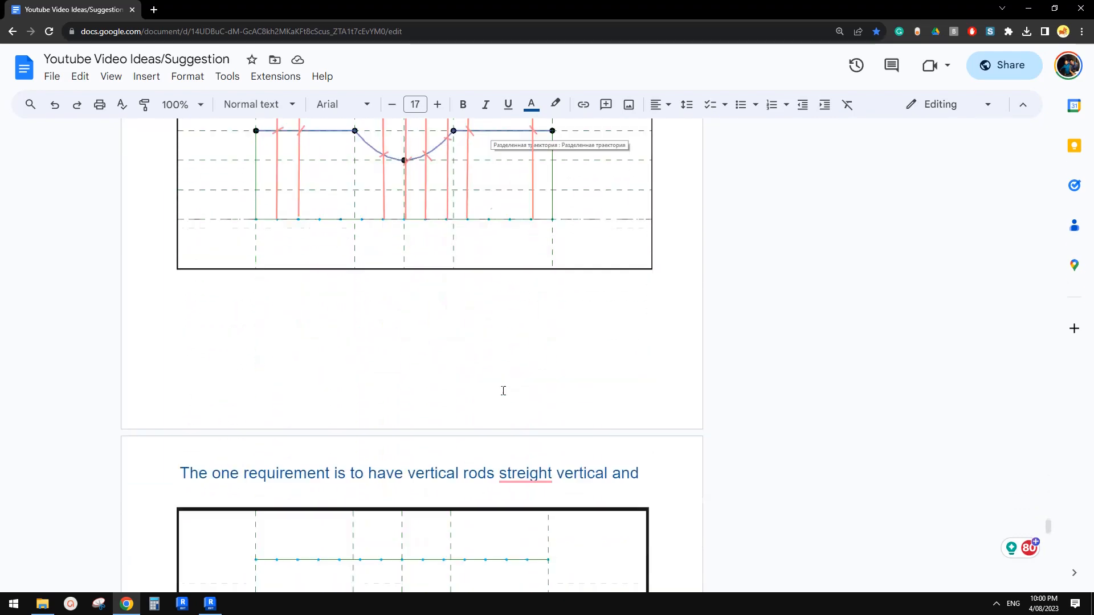
scroll(510, 394, down, 3)
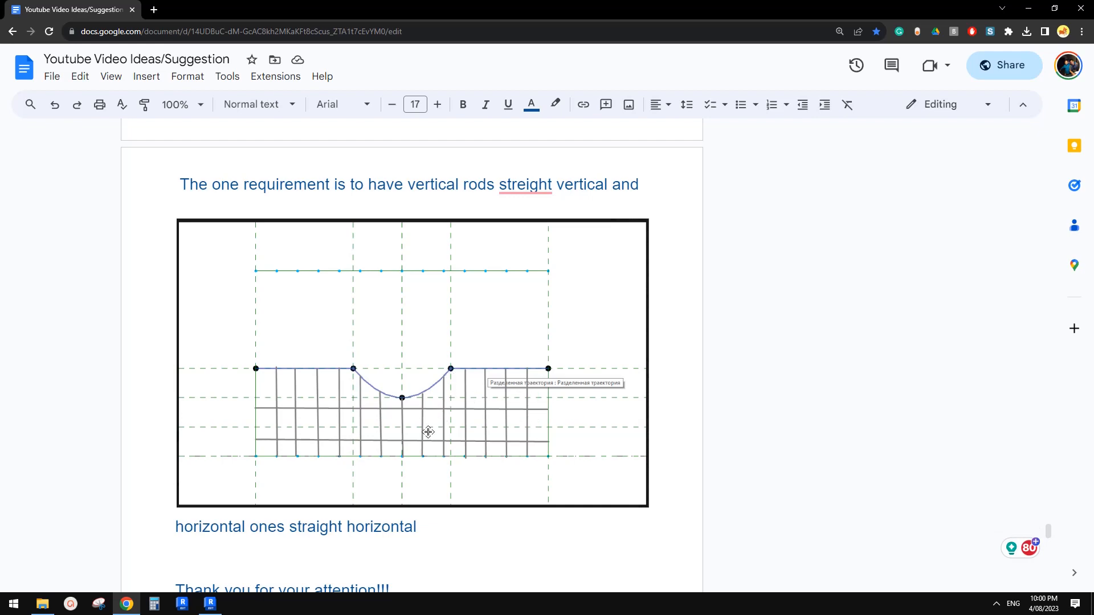
scroll(428, 432, down, 6)
Re-examine the arc-cut fence's intersection diagram and the requirement for straight vertical and horizontal rods.
scroll(442, 450, up, 14)
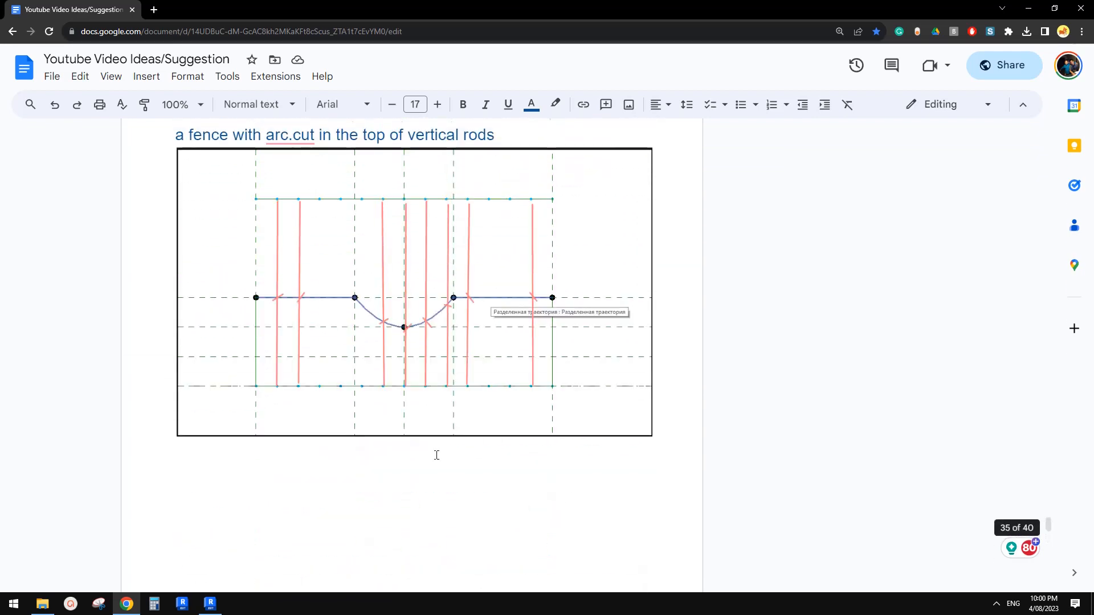
scroll(436, 455, up, 10)
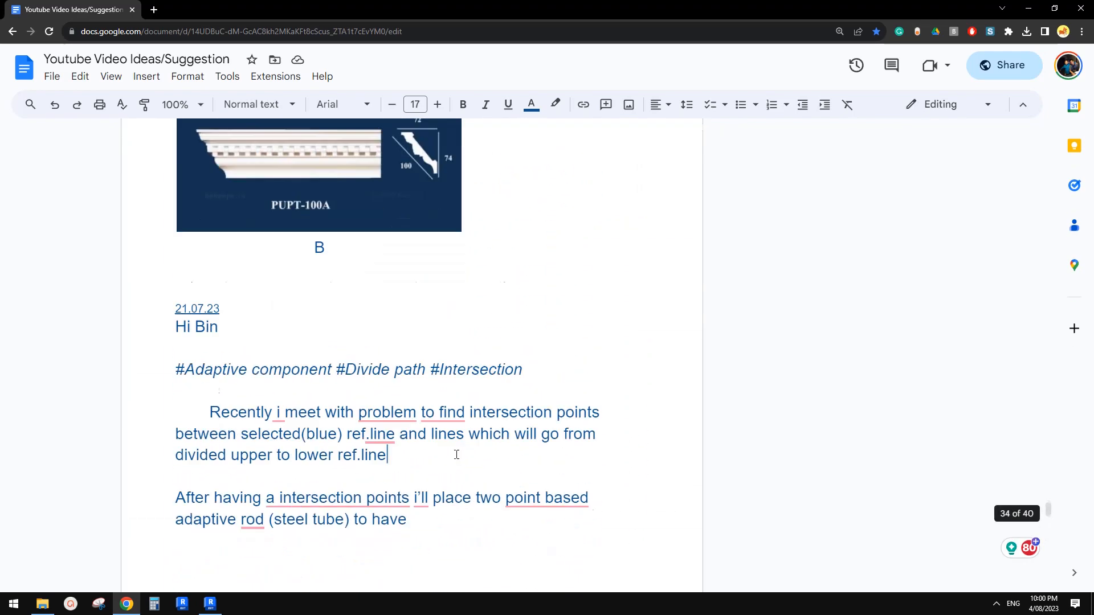
scroll(453, 453, down, 10)
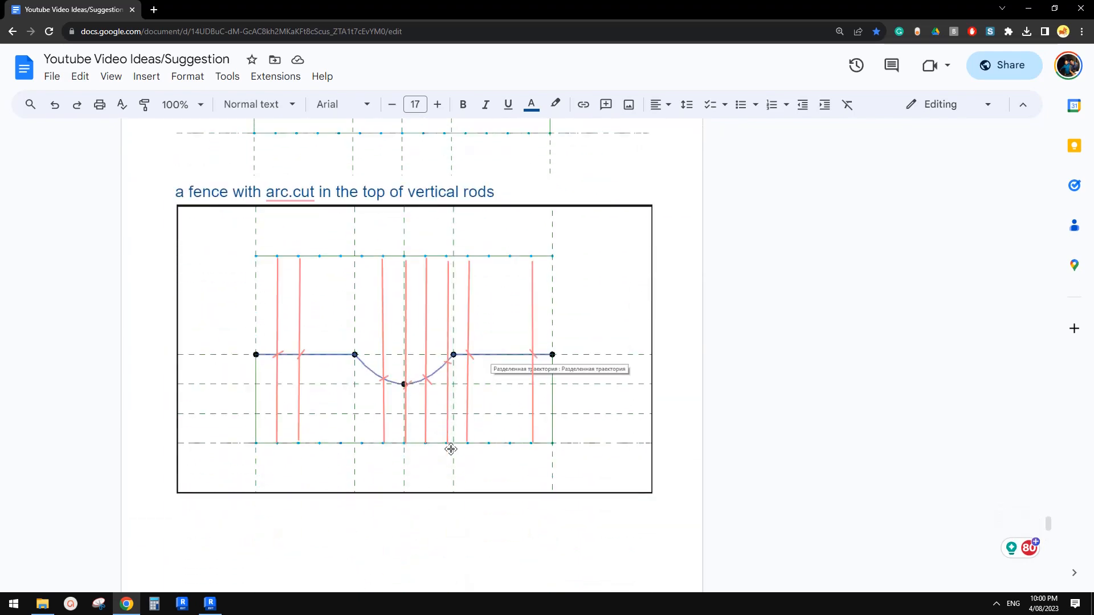
scroll(450, 450, up, 10)
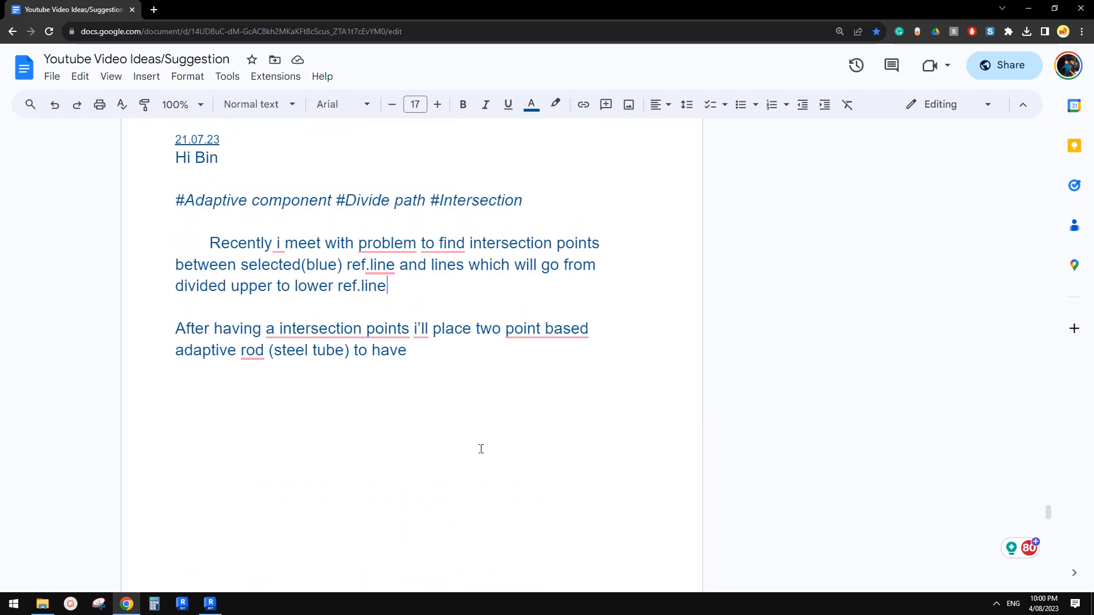
scroll(465, 411, down, 4)
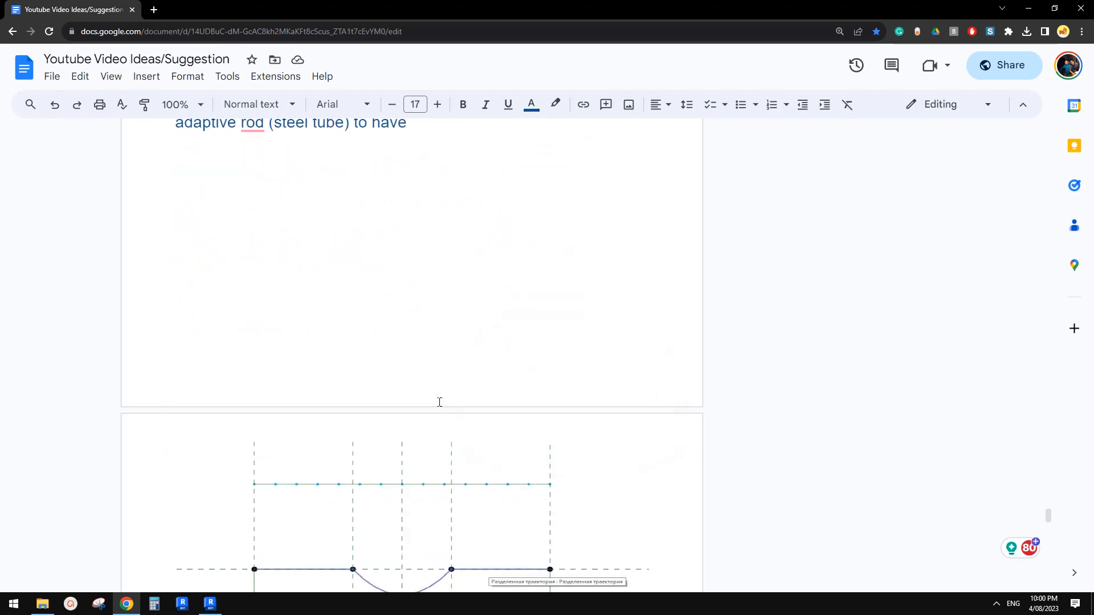
scroll(422, 403, down, 15)
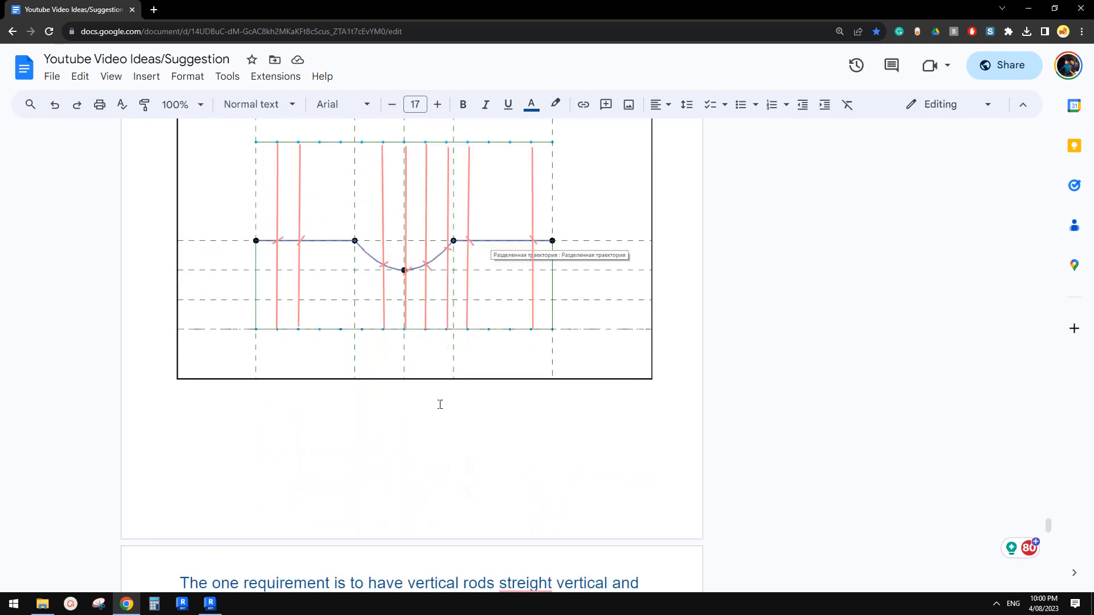
scroll(440, 405, down, 4)
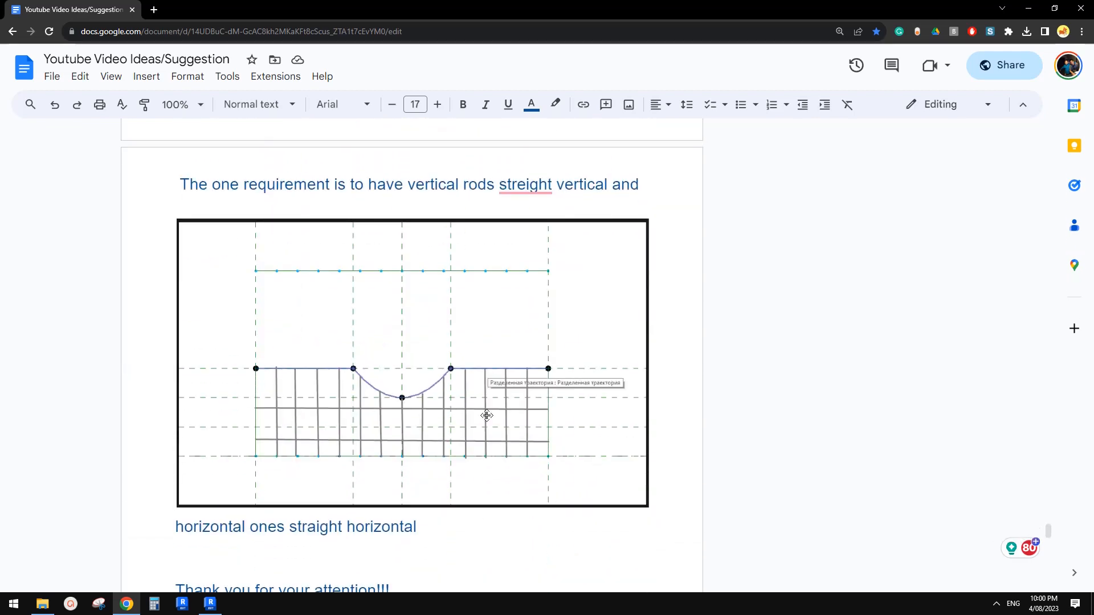
scroll(512, 374, up, 3)
scroll(507, 371, down, 3)
scroll(265, 381, down, 2)
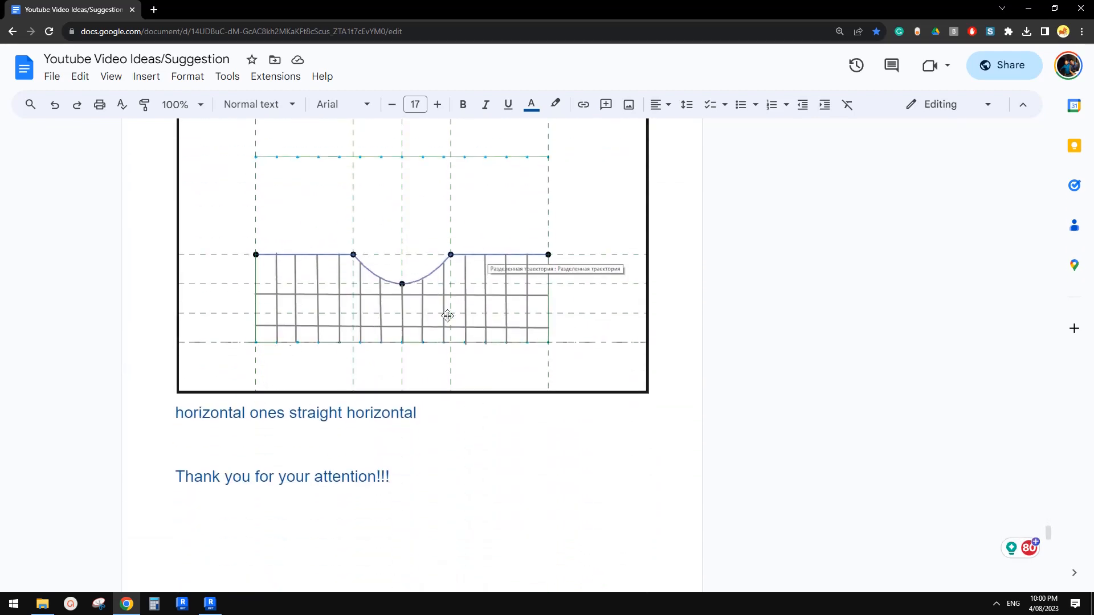
scroll(430, 310, up, 1)
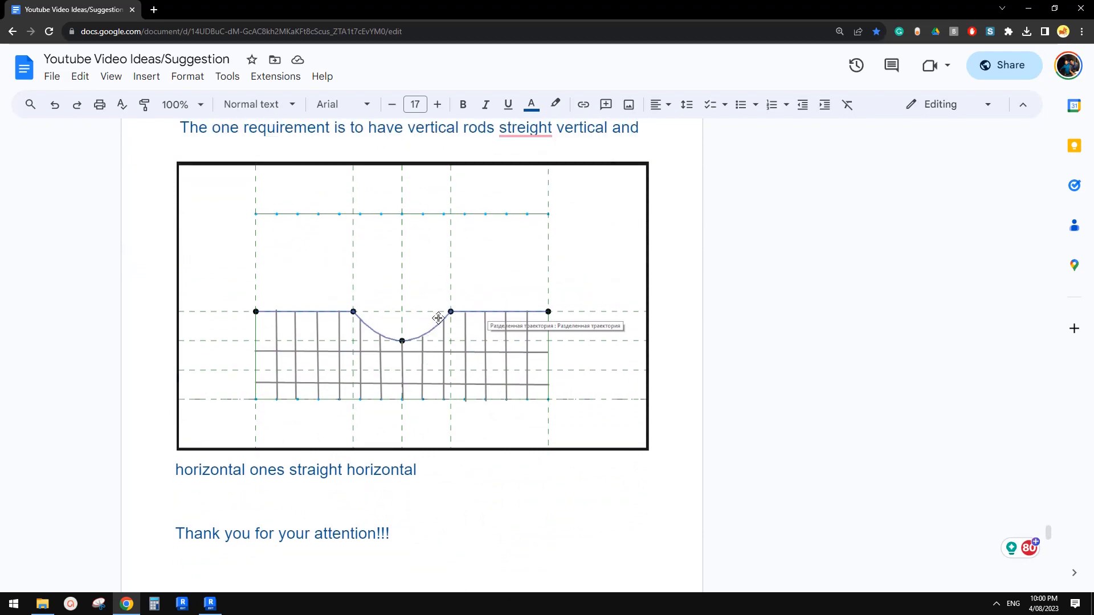
scroll(439, 318, up, 10)
scroll(442, 321, down, 1)
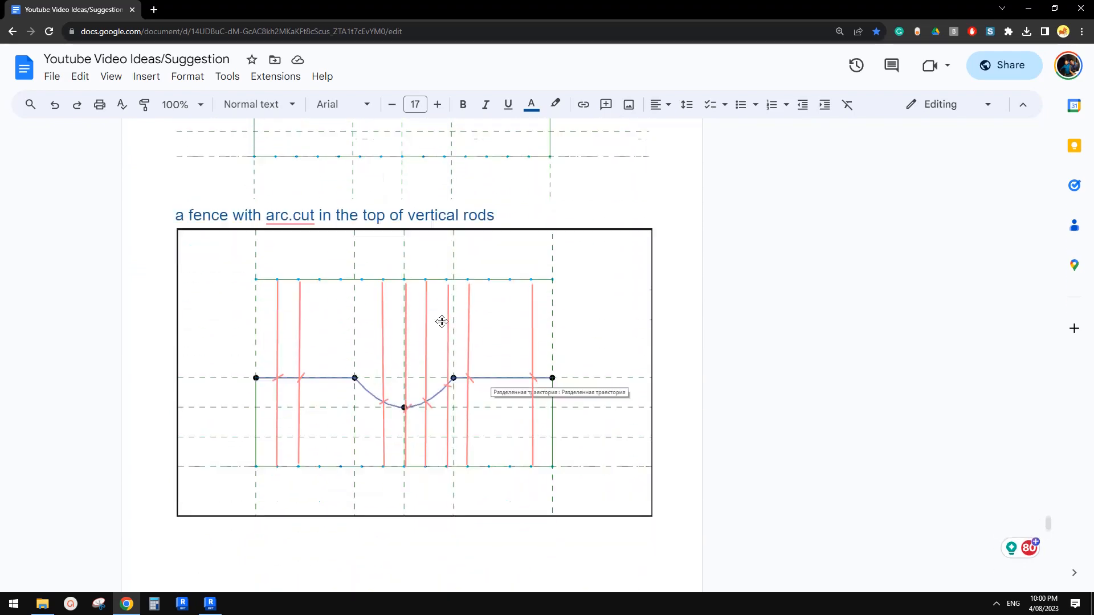
scroll(442, 321, down, 6)
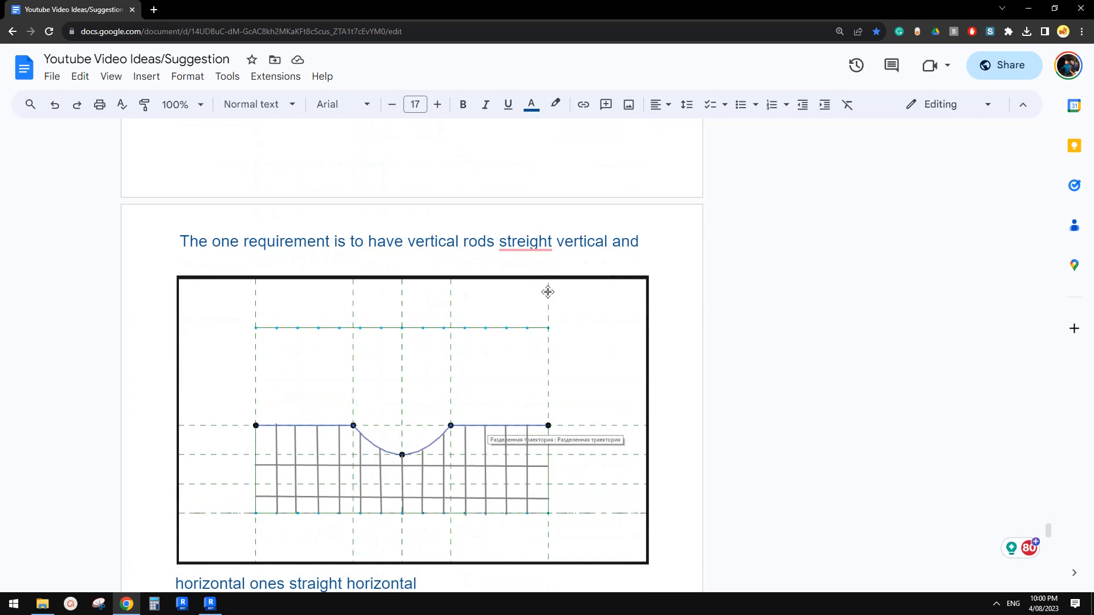
mouse_move(524, 243)
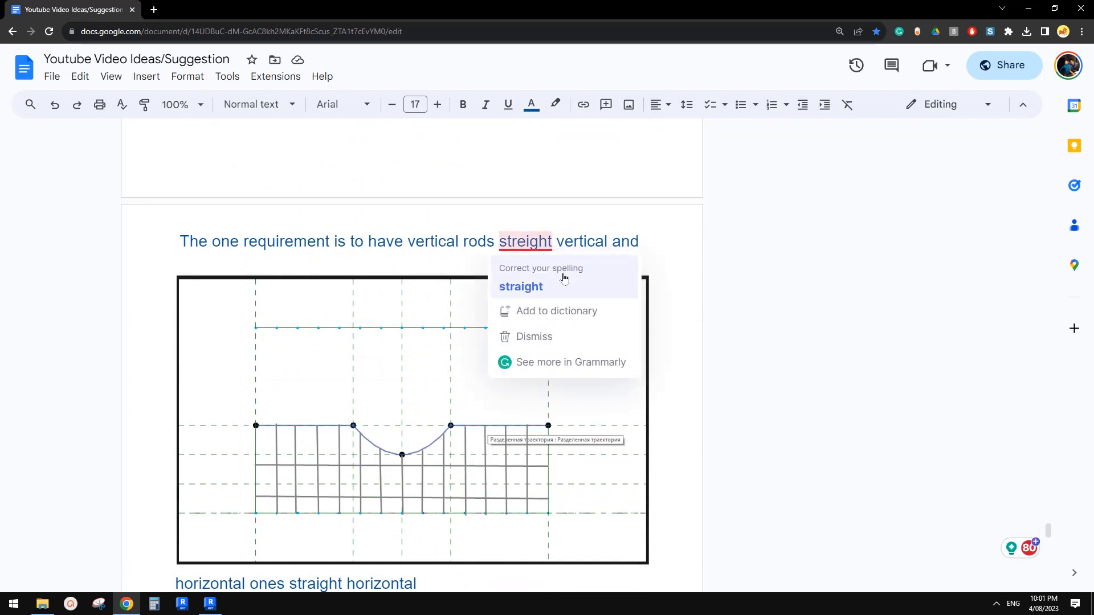
scroll(391, 435, down, 1)
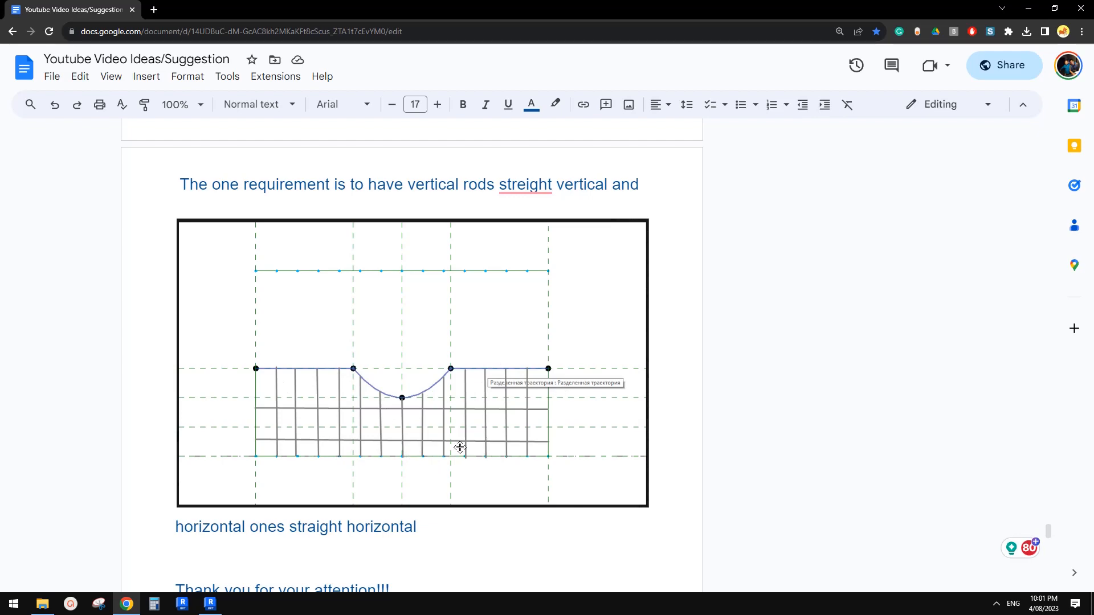
scroll(464, 446, down, 4)
scroll(456, 399, up, 6)
Switch to Revit, start a new family and show the template files in the Details view.
click(209, 603)
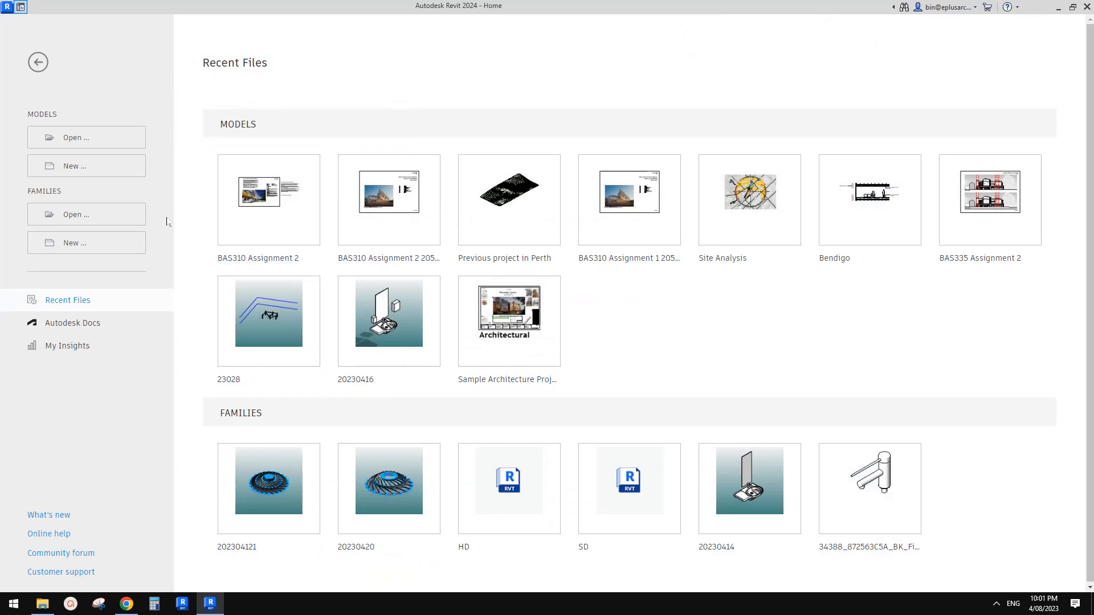
click(80, 243)
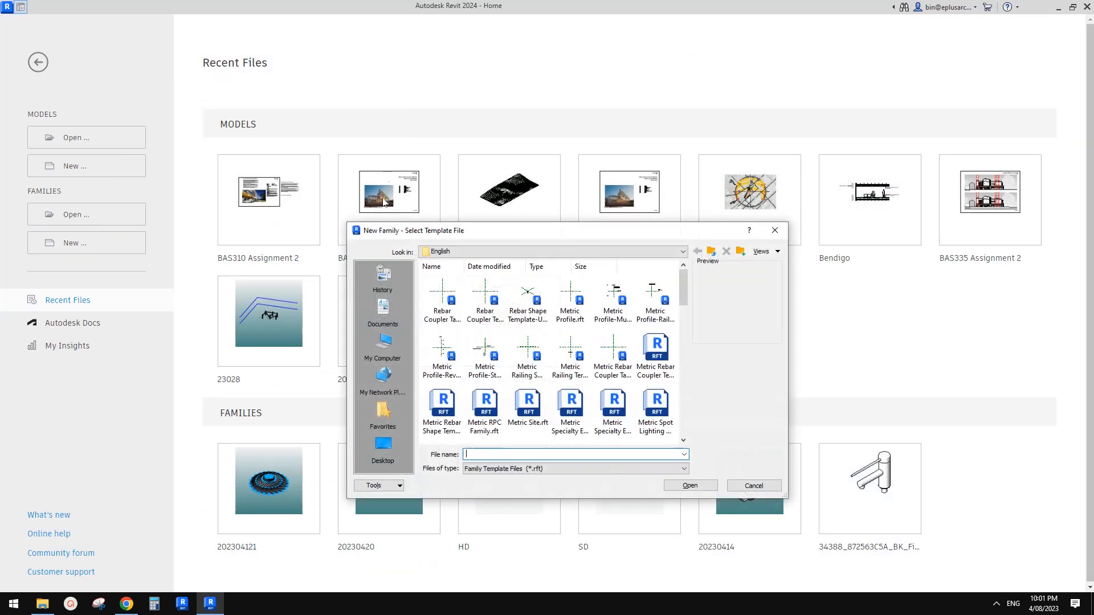
mouse_move(684, 300)
mouse_down()
mouse_move(686, 333)
mouse_move(686, 296)
mouse_up()
click(765, 251)
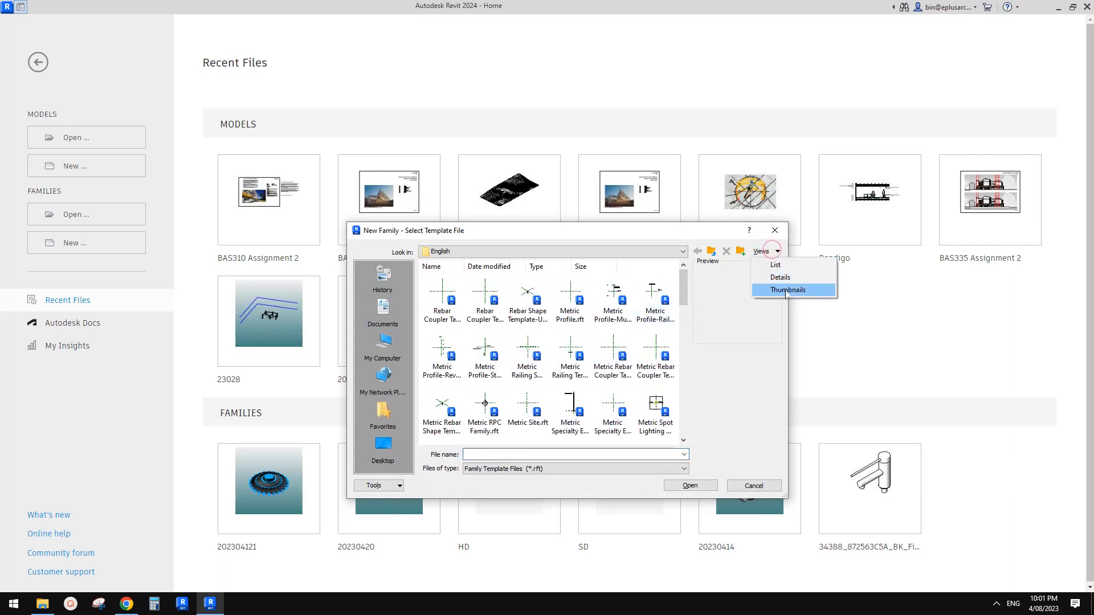
click(780, 267)
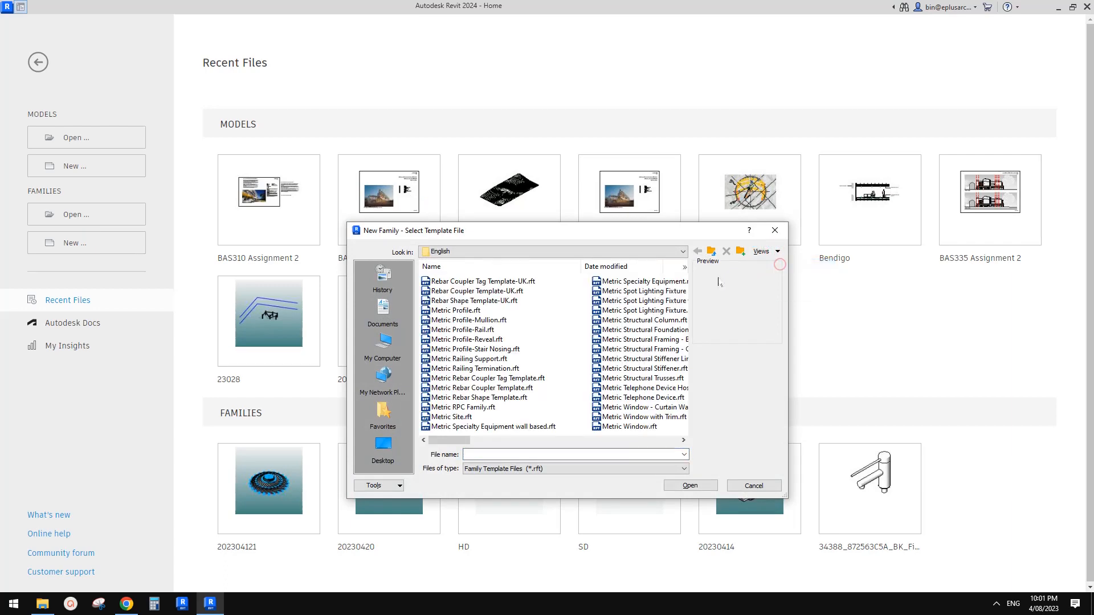
click(777, 251)
click(780, 277)
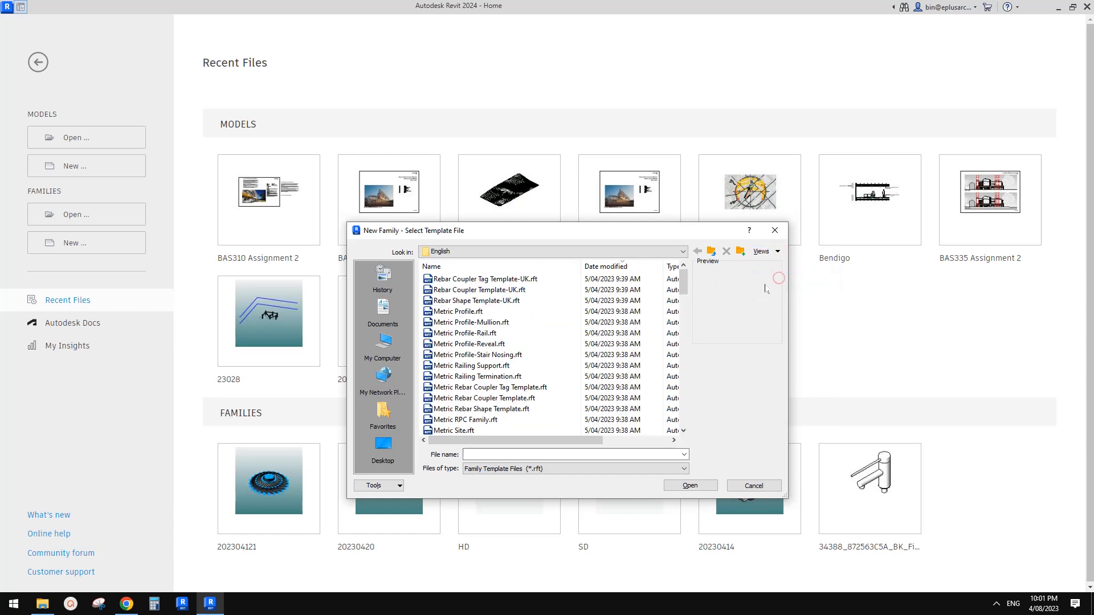
Create the new family from the Metric Generic Model Adaptive.rft template.
drag(684, 279, 682, 389)
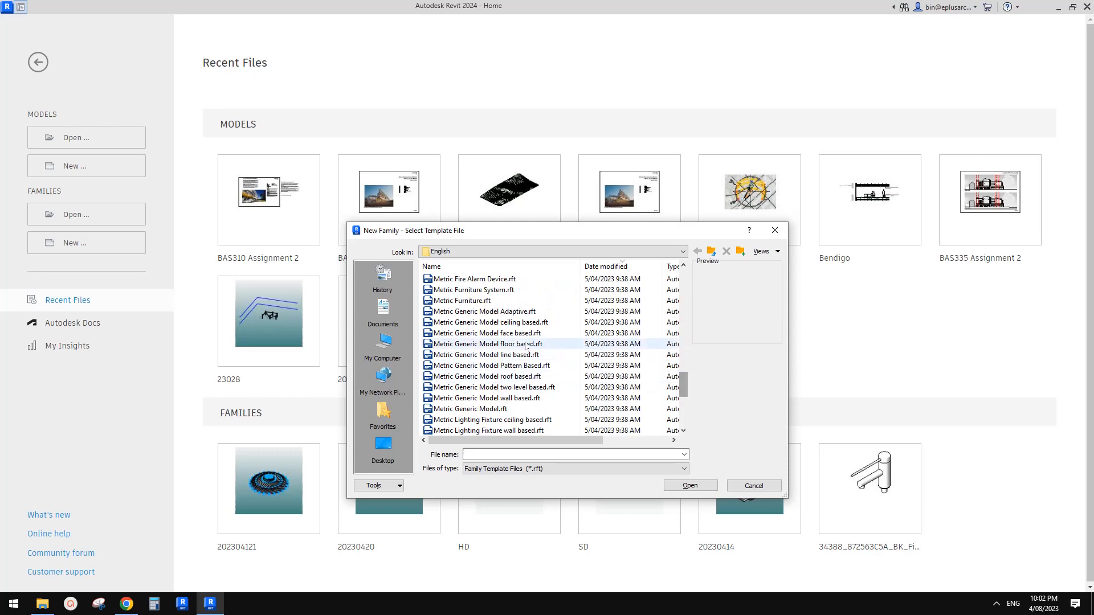
click(504, 312)
click(698, 487)
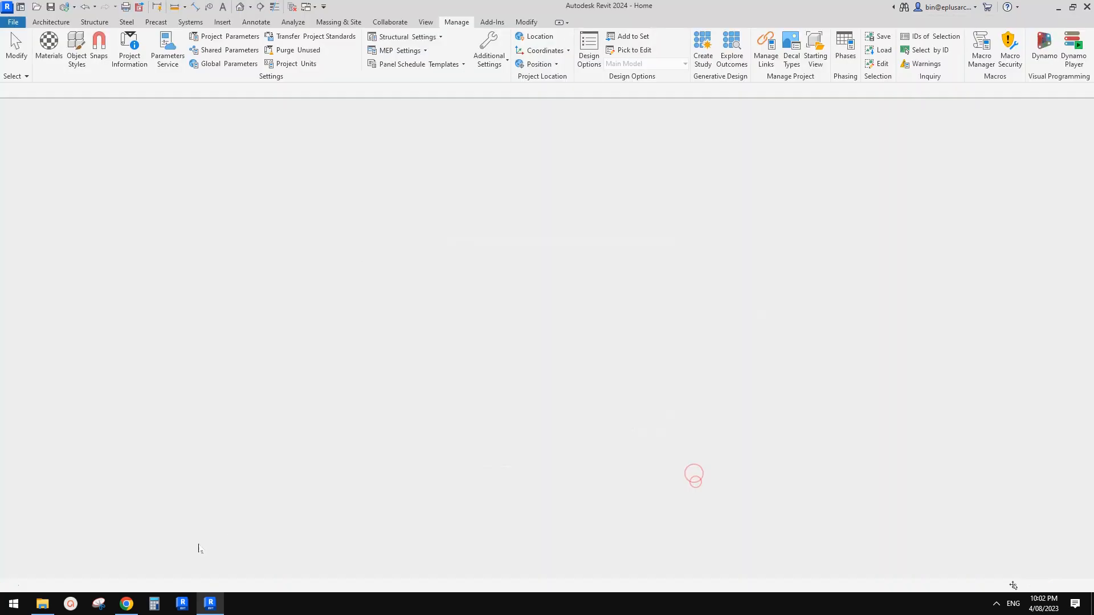
Switch to the Google Docs request to examine the fence's reference-line and intersection diagrams, and return to the new family in Revit.
click(126, 604)
scroll(372, 504, down, 2)
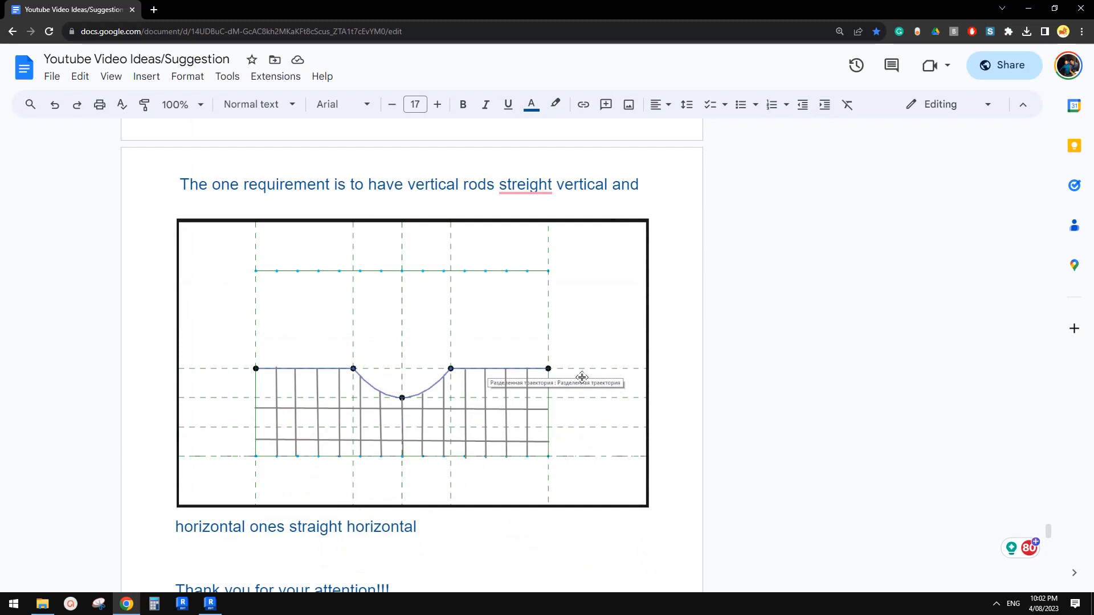
scroll(570, 382, up, 3)
scroll(356, 496, up, 6)
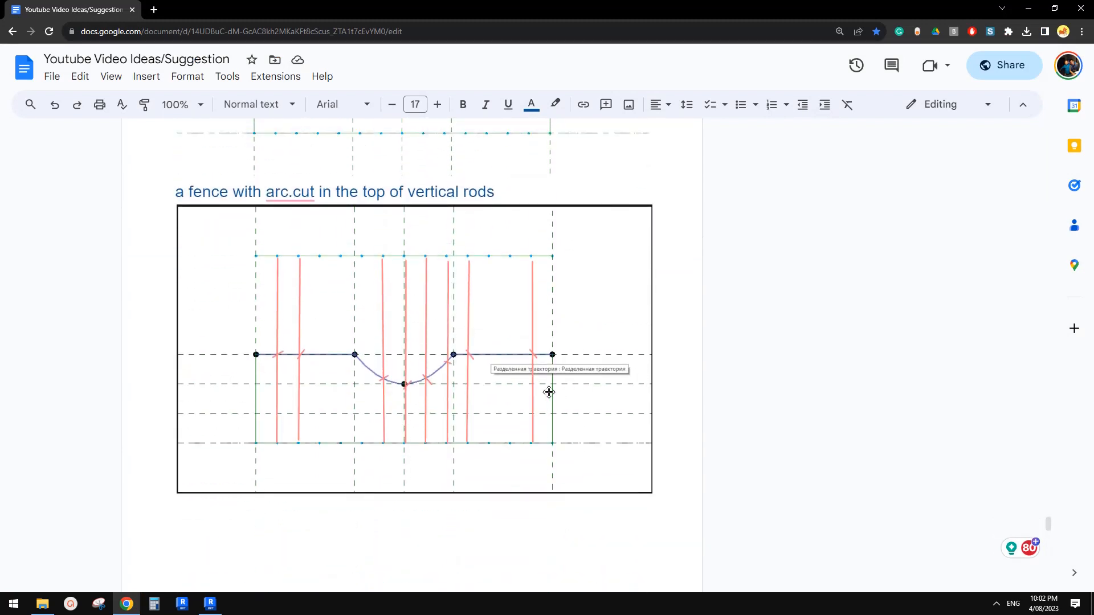
scroll(549, 392, up, 2)
scroll(540, 383, up, 1)
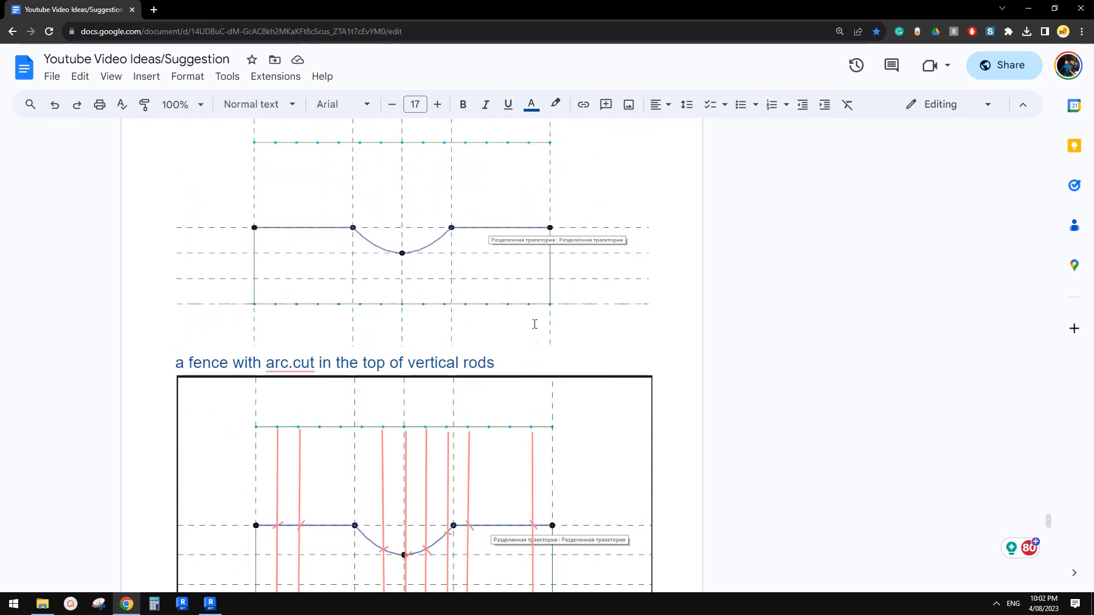
scroll(564, 307, down, 2)
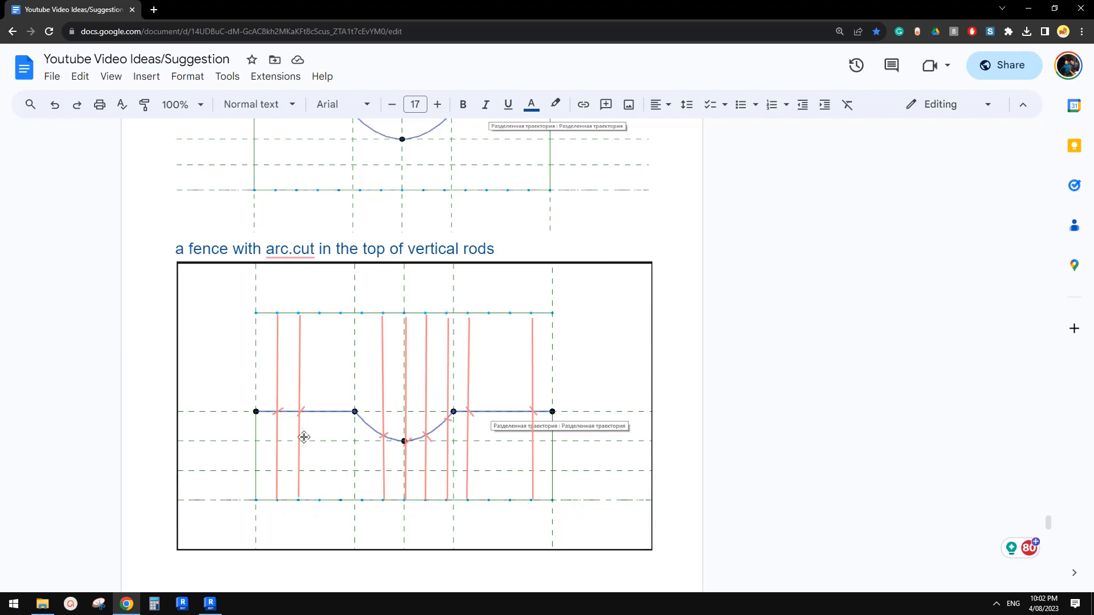
scroll(303, 437, up, 7)
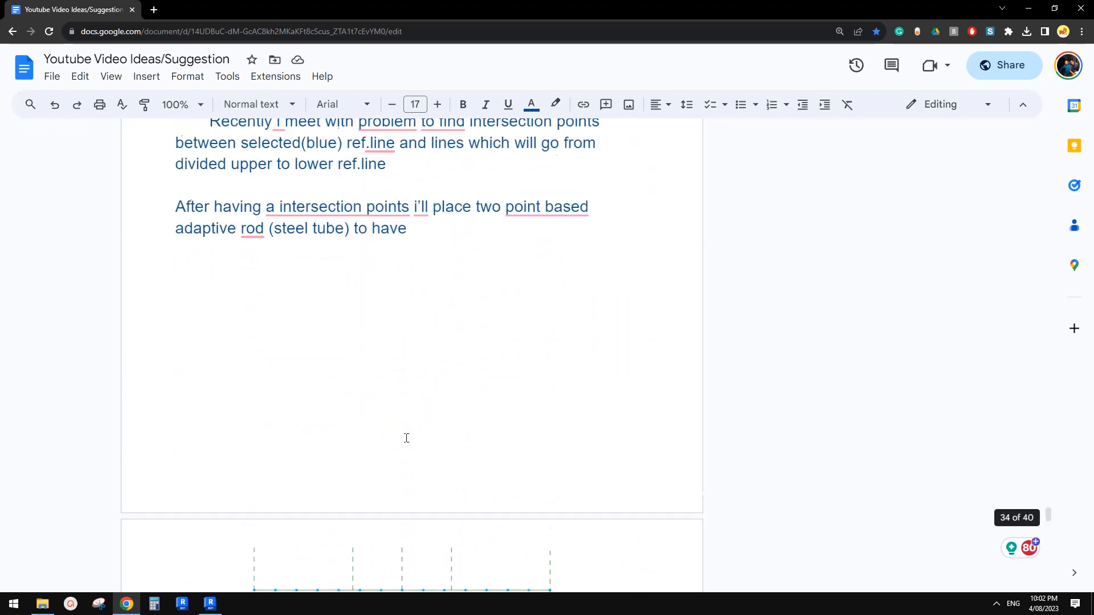
scroll(406, 439, up, 1)
scroll(428, 439, down, 5)
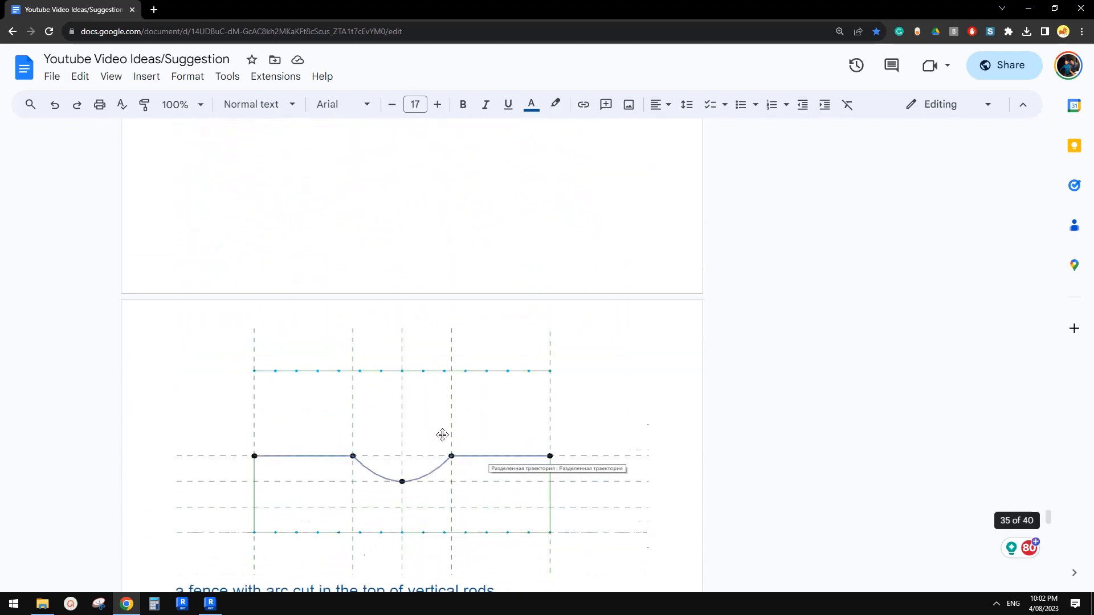
scroll(442, 434, down, 3)
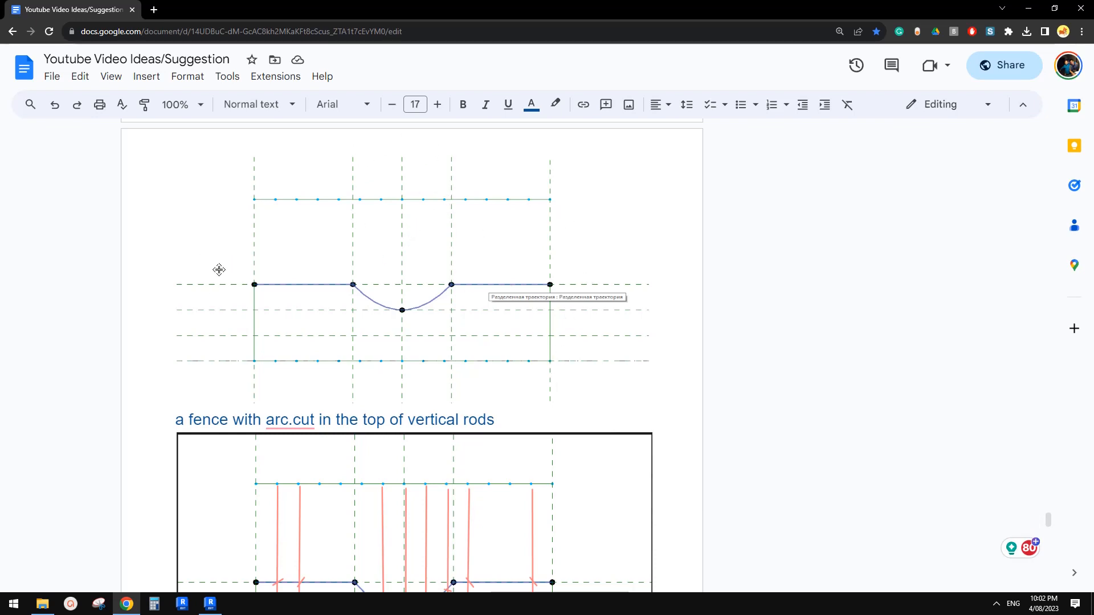
click(210, 604)
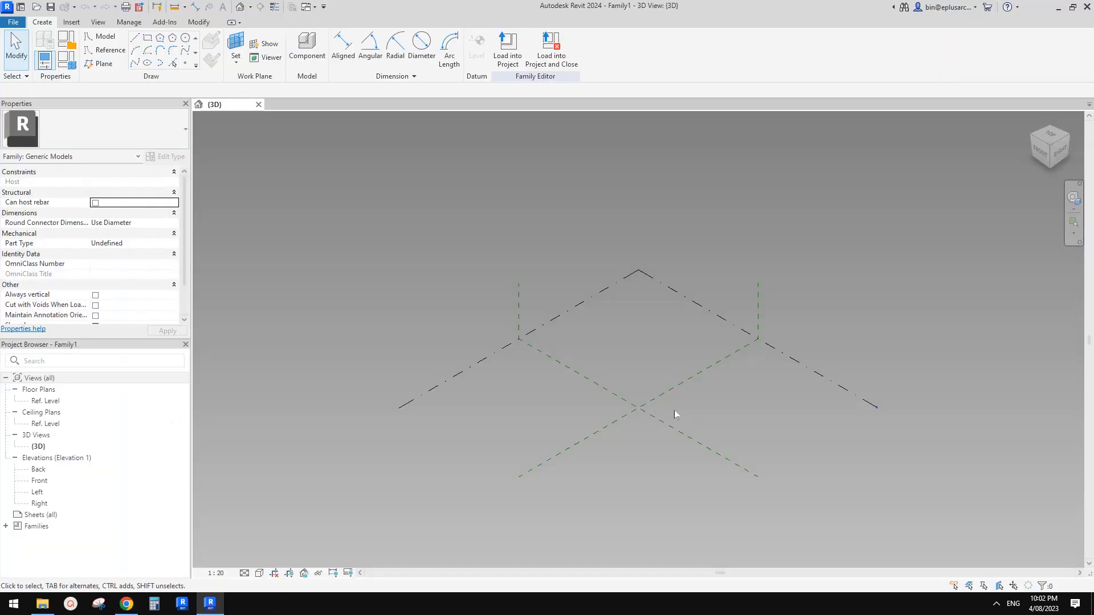
Place two reference points on the reference level, select both and make them adaptive.
shift+middle_drag(675, 410, 601, 424)
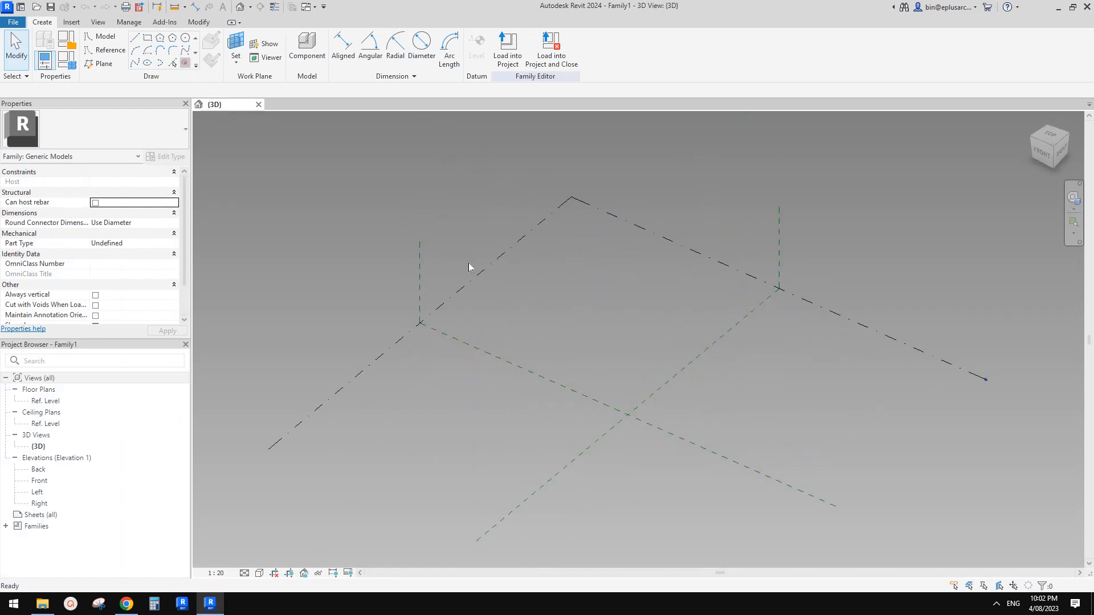
click(185, 63)
click(487, 395)
click(657, 338)
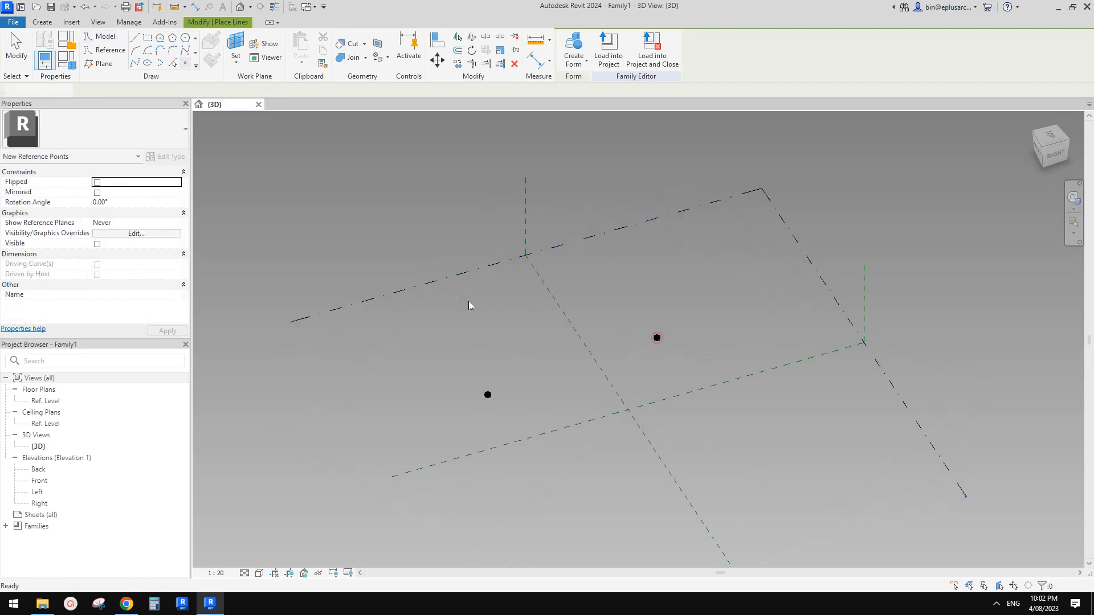
key(Escape)
drag(381, 198, 702, 429)
shift+middle_drag(694, 425, 686, 453)
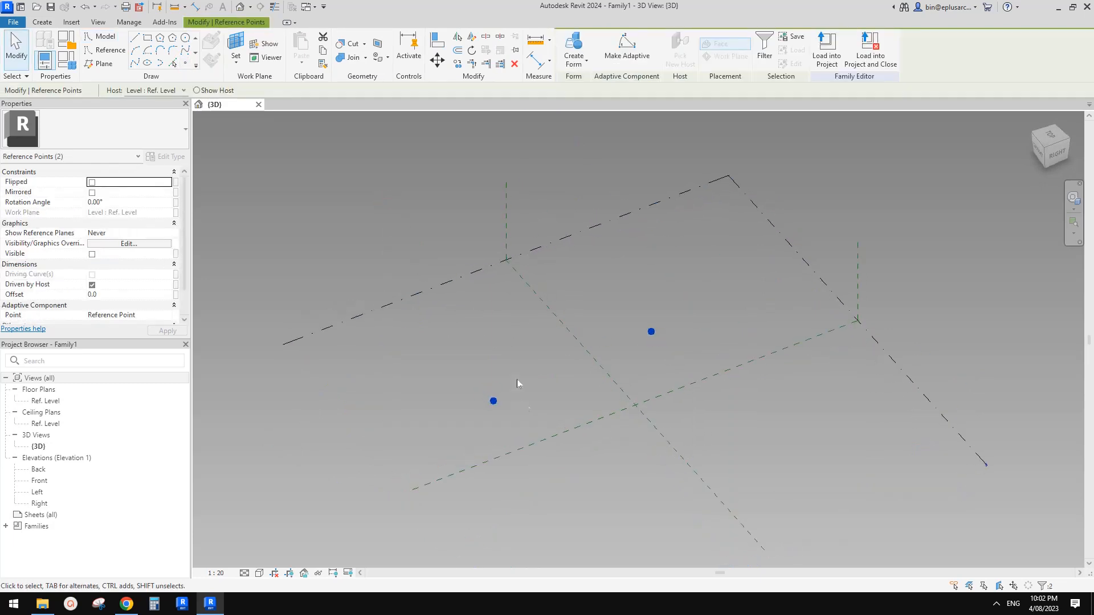
shift+middle_drag(640, 333, 635, 327)
click(626, 48)
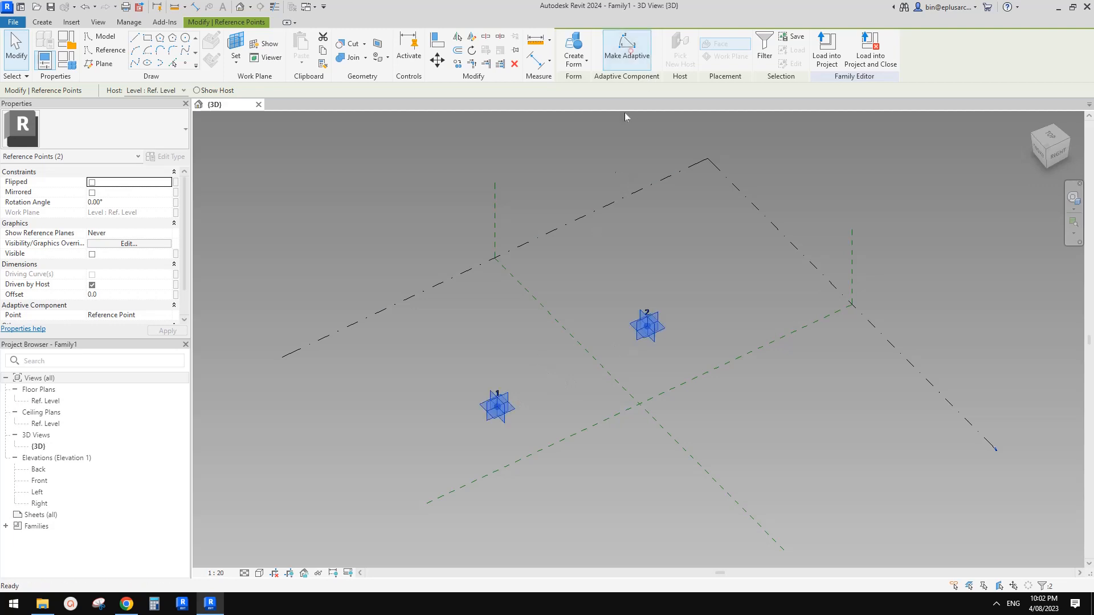
Connect adaptive points 1 and 2 with a spline turned into a reference line, and shift point 2 a little farther out.
click(133, 63)
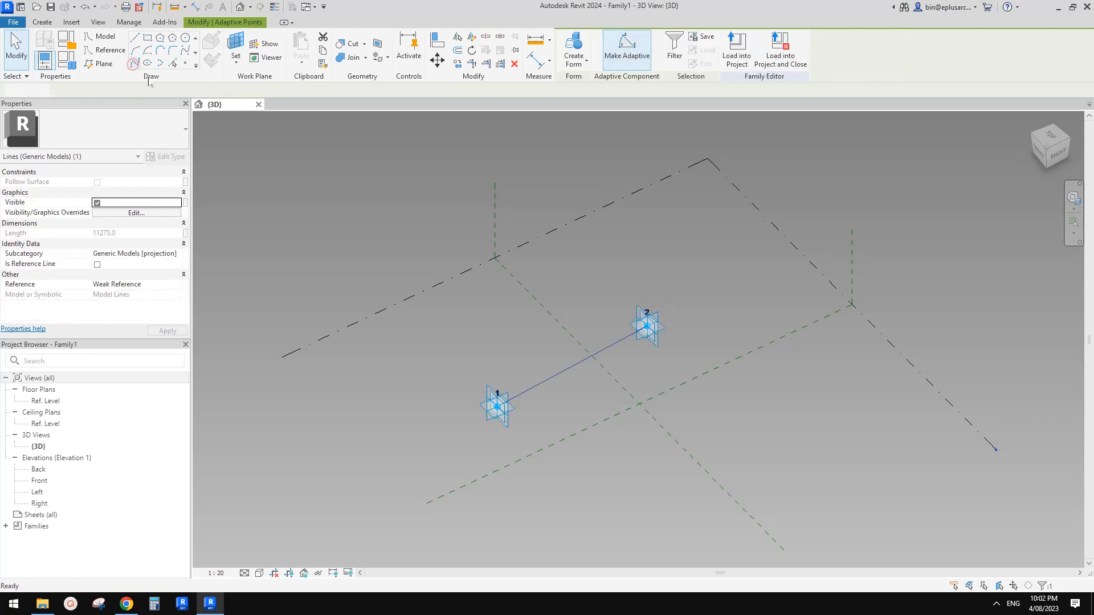
click(97, 265)
click(644, 385)
shift+middle_drag(655, 370, 604, 313)
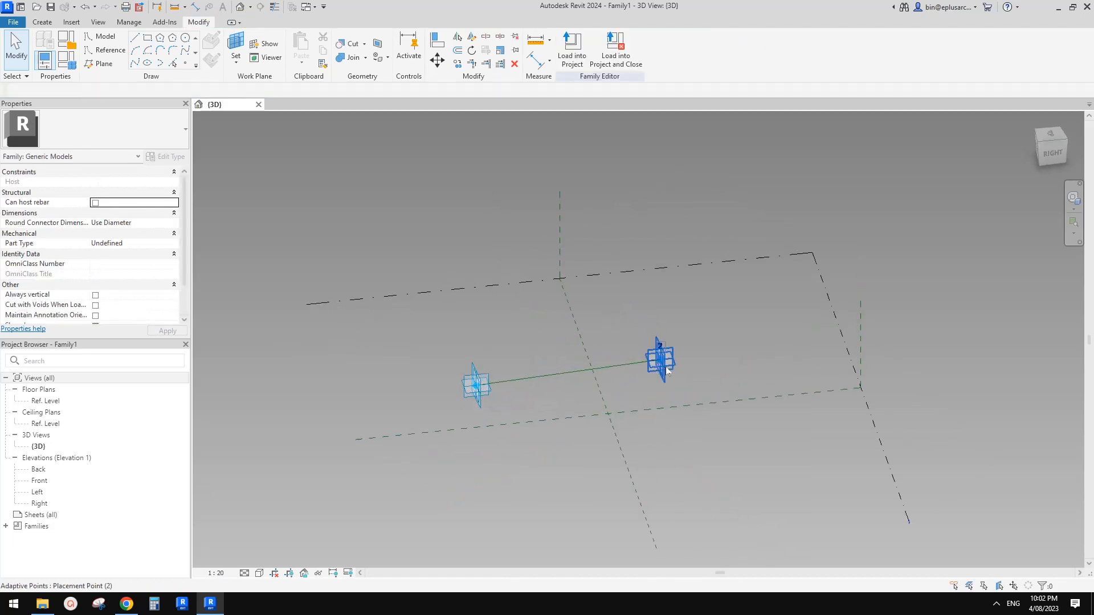
click(665, 368)
drag(672, 366, 692, 375)
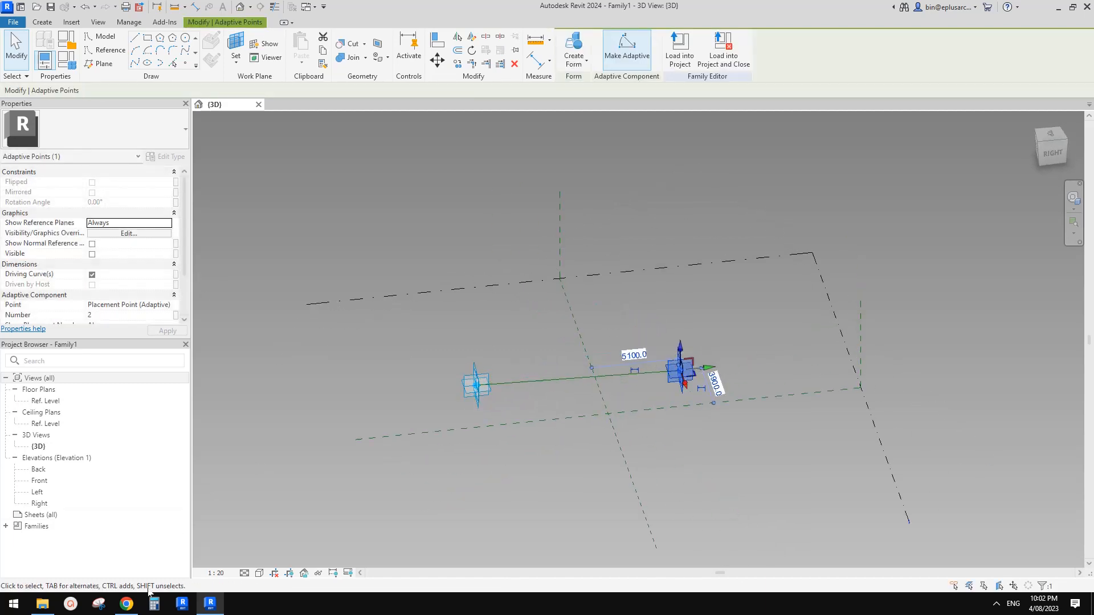
Switch to the Google Docs request to check the diagram of upper and lower divided lines, and return to the family in Revit.
click(127, 603)
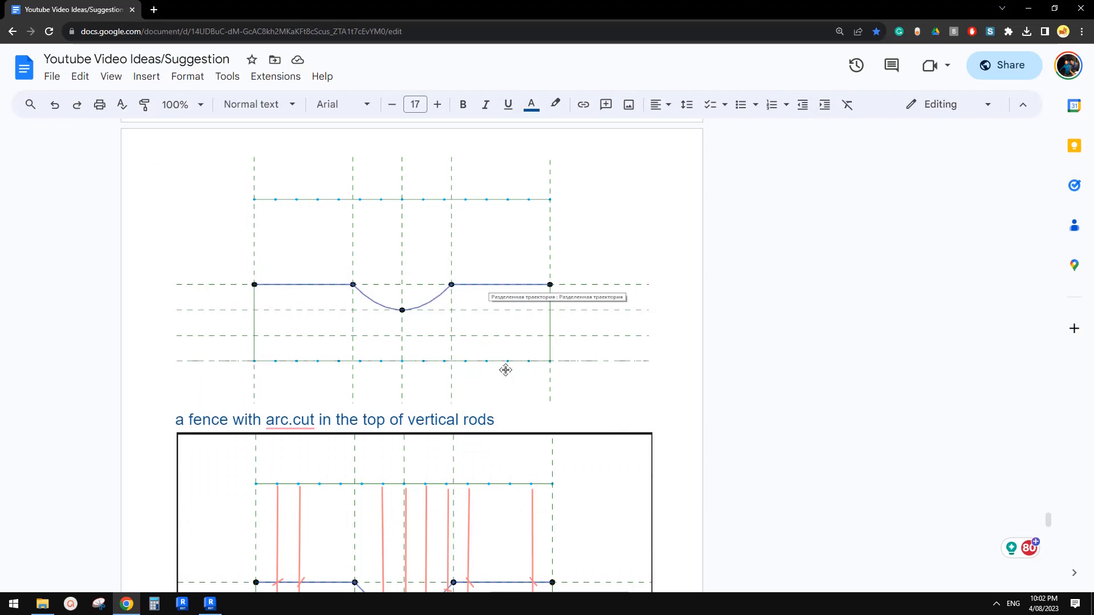
click(210, 604)
shift+middle_drag(548, 425, 551, 424)
scroll(555, 418, up, 1)
click(446, 450)
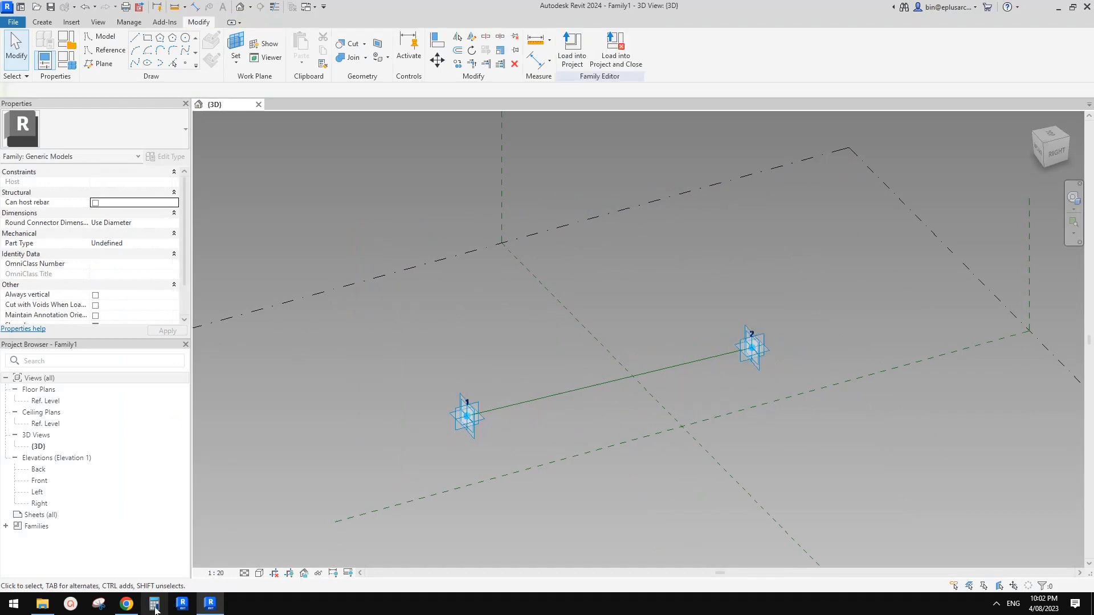
Switch to Google Docs to re-examine the arc-cut diagram, the straight-rod requirement and the intersection-point description, and return to Revit.
click(126, 603)
scroll(308, 436, down, 6)
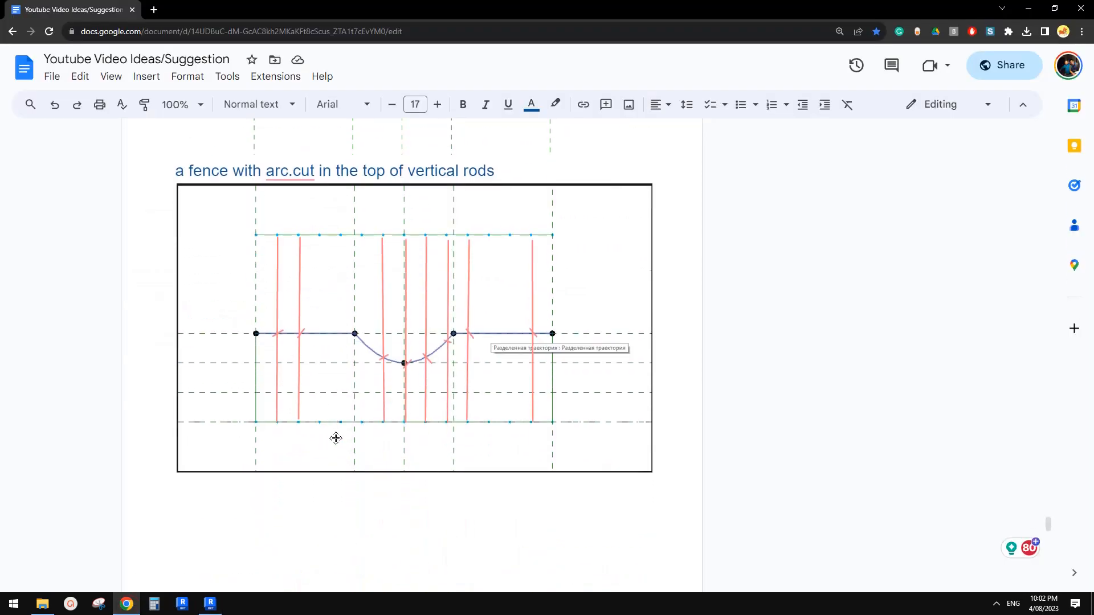
scroll(377, 365, down, 6)
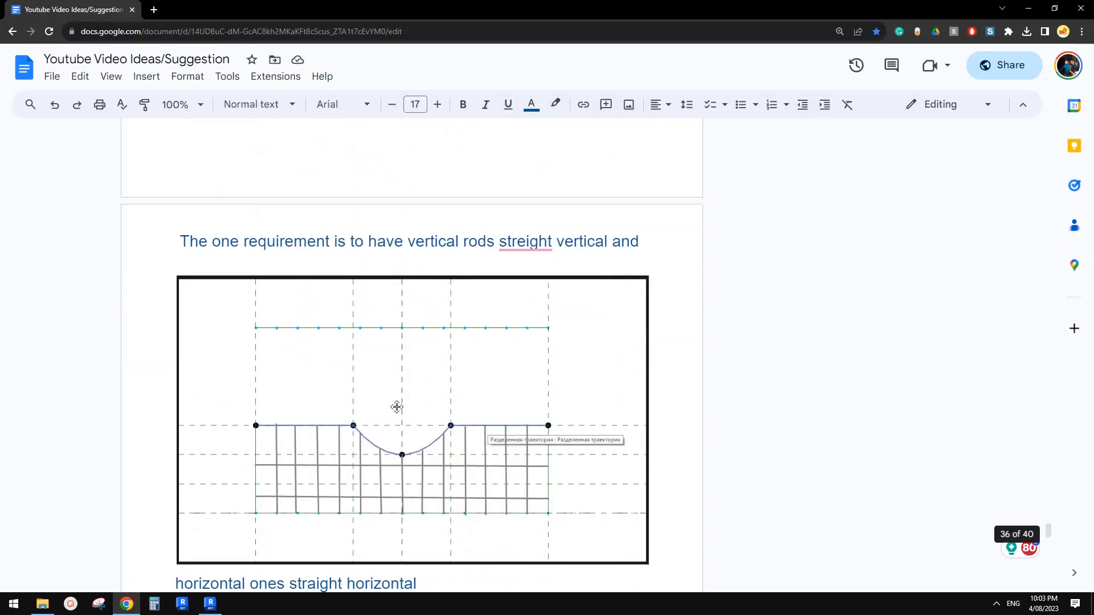
scroll(388, 426, down, 2)
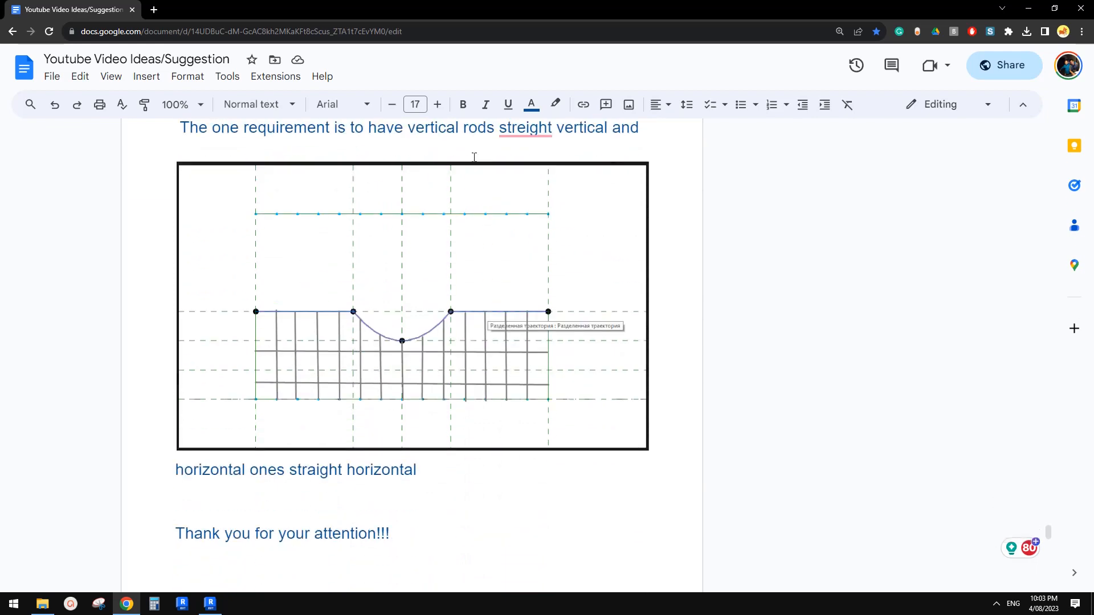
scroll(453, 241, up, 15)
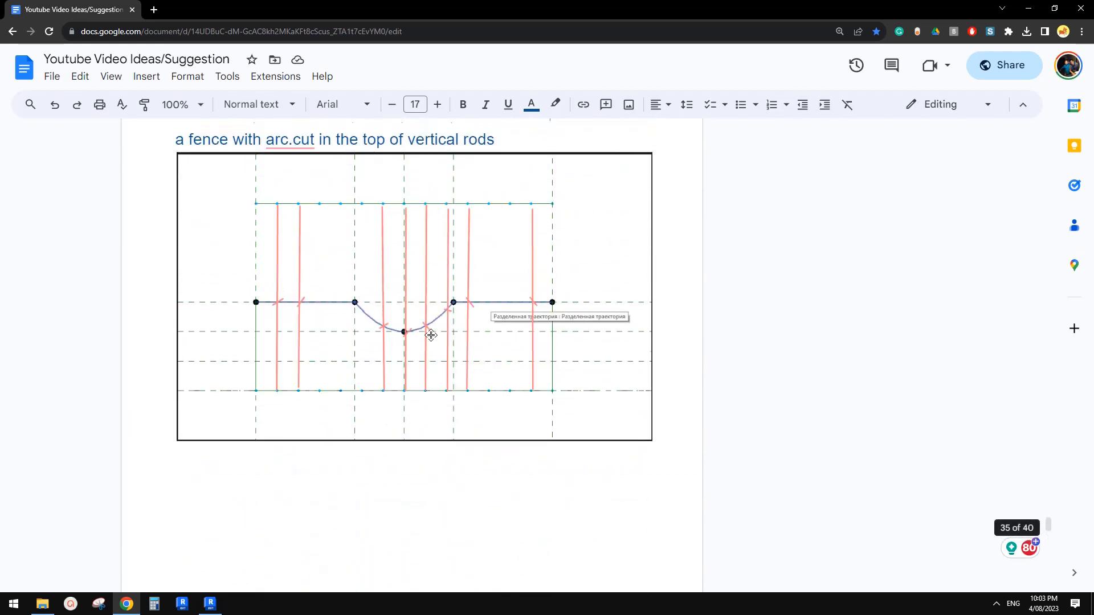
scroll(433, 352, up, 2)
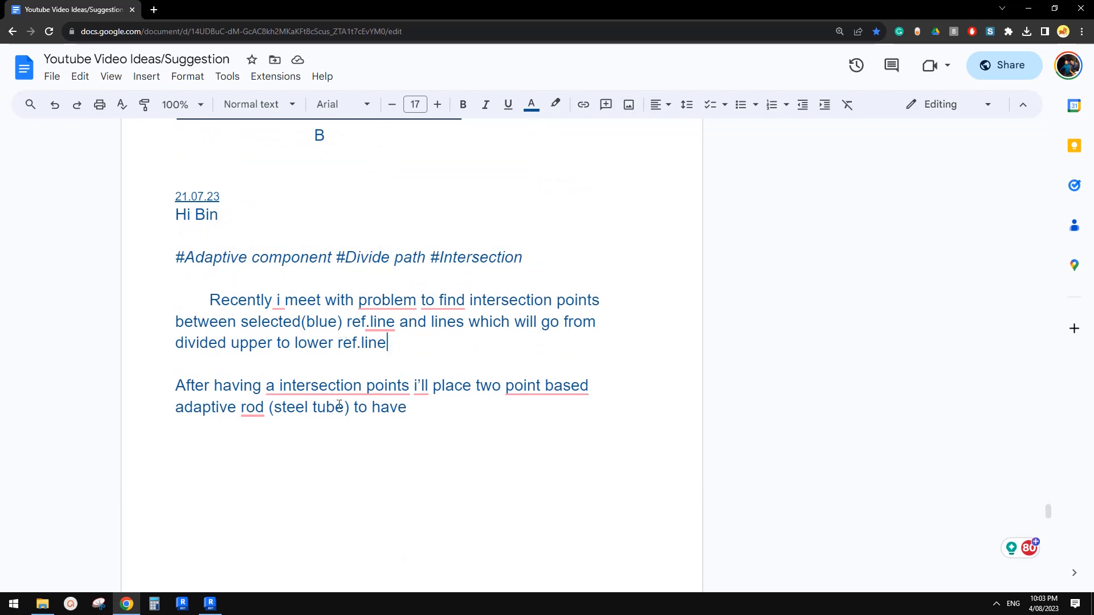
scroll(399, 399, down, 15)
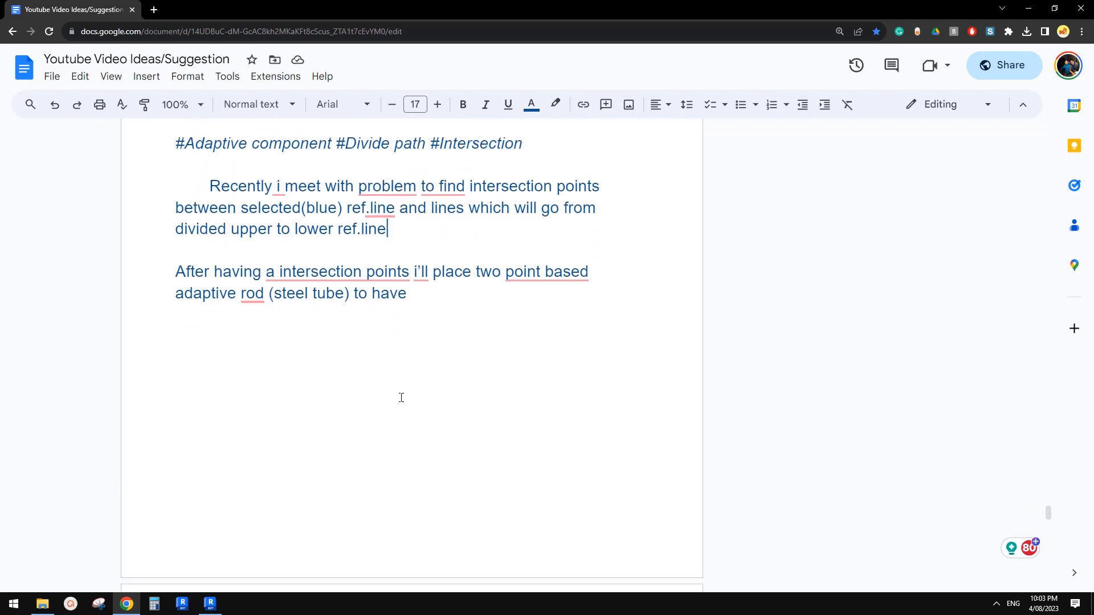
click(210, 604)
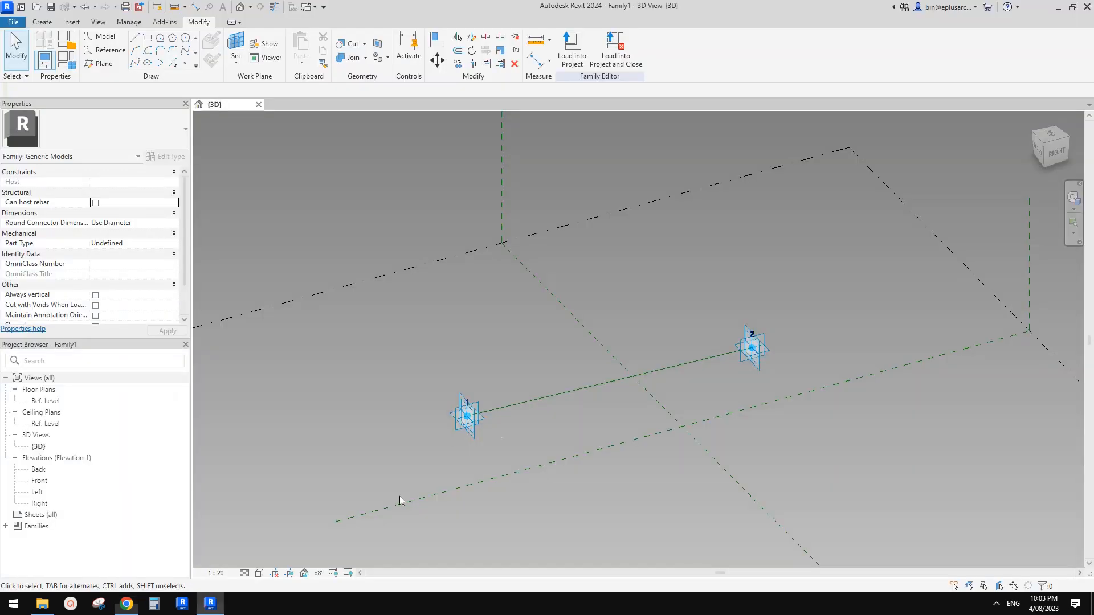
Place one reference point hosted on adaptive point 1 and another hosted on adaptive point 2.
middle_drag(569, 414, 548, 433)
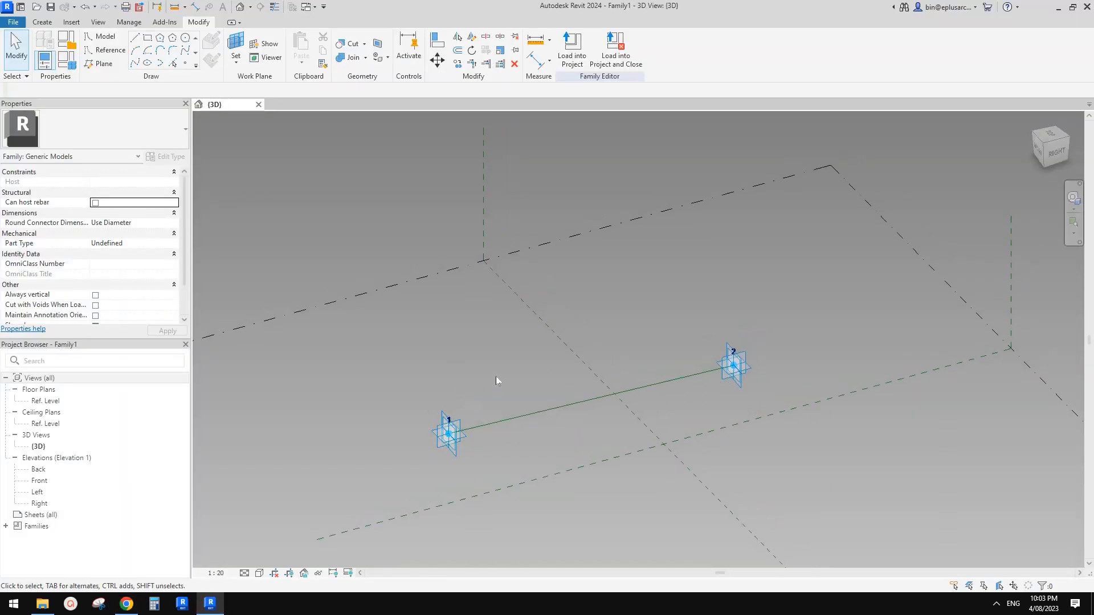
middle_drag(720, 366, 717, 374)
shift+middle_drag(646, 401, 644, 416)
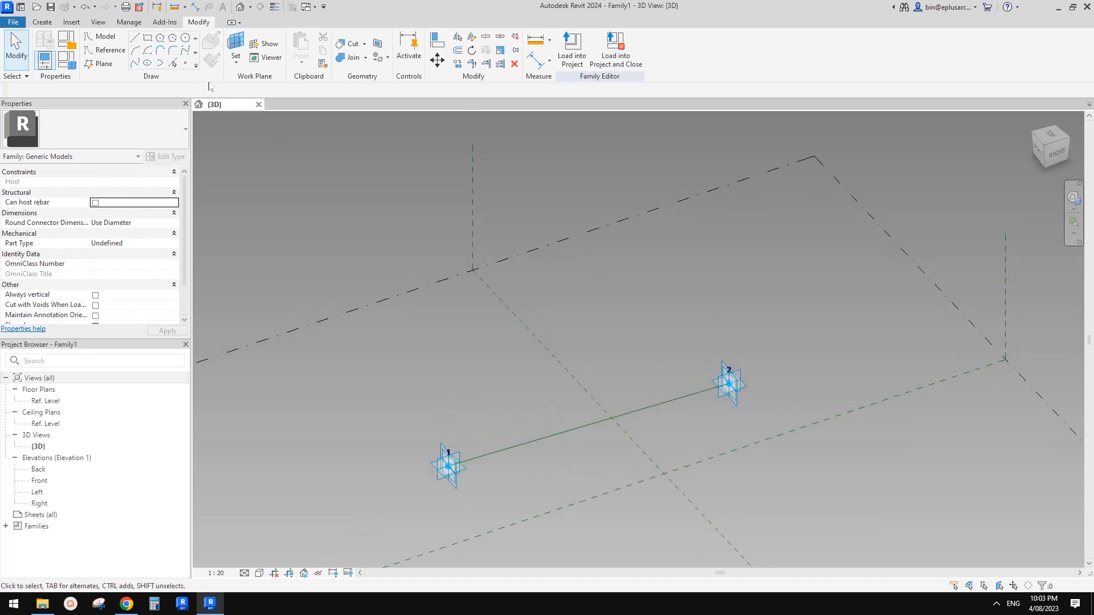
middle_drag(503, 277, 510, 279)
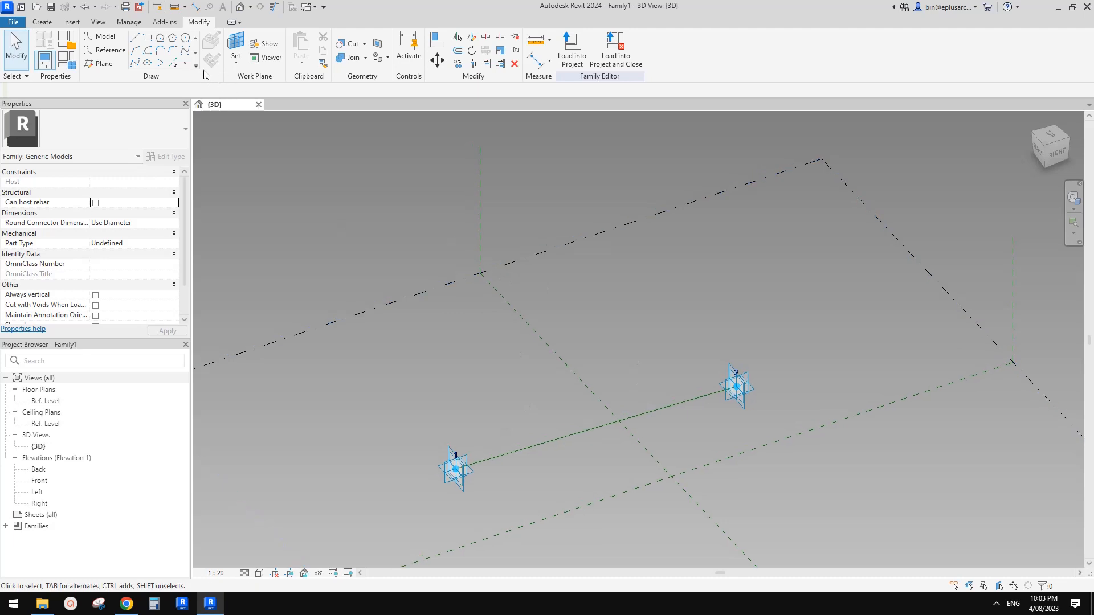
click(186, 64)
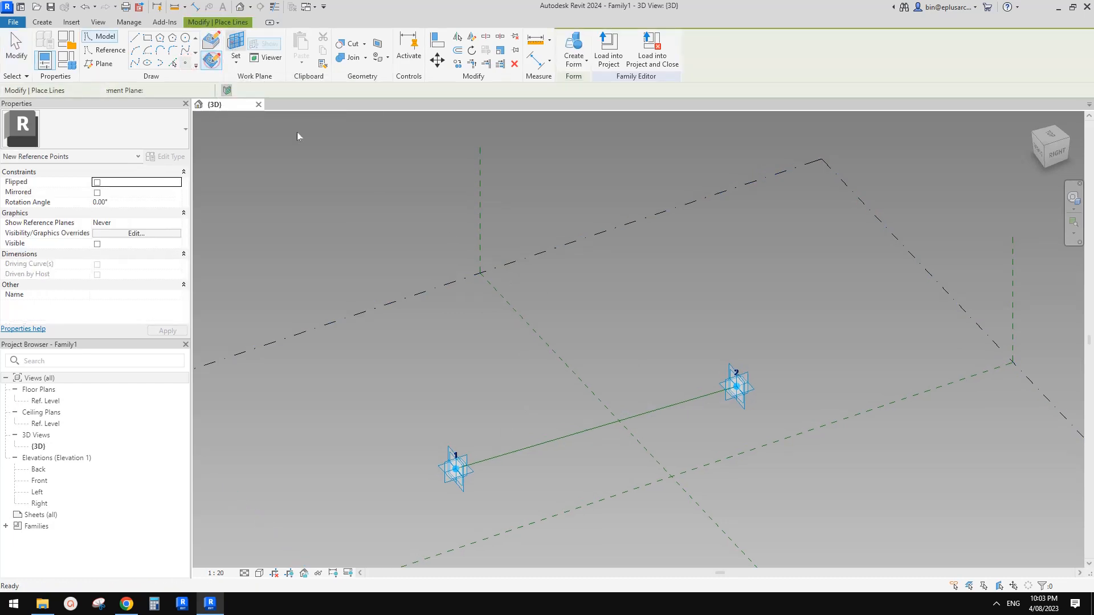
key(Escape)
key(Return)
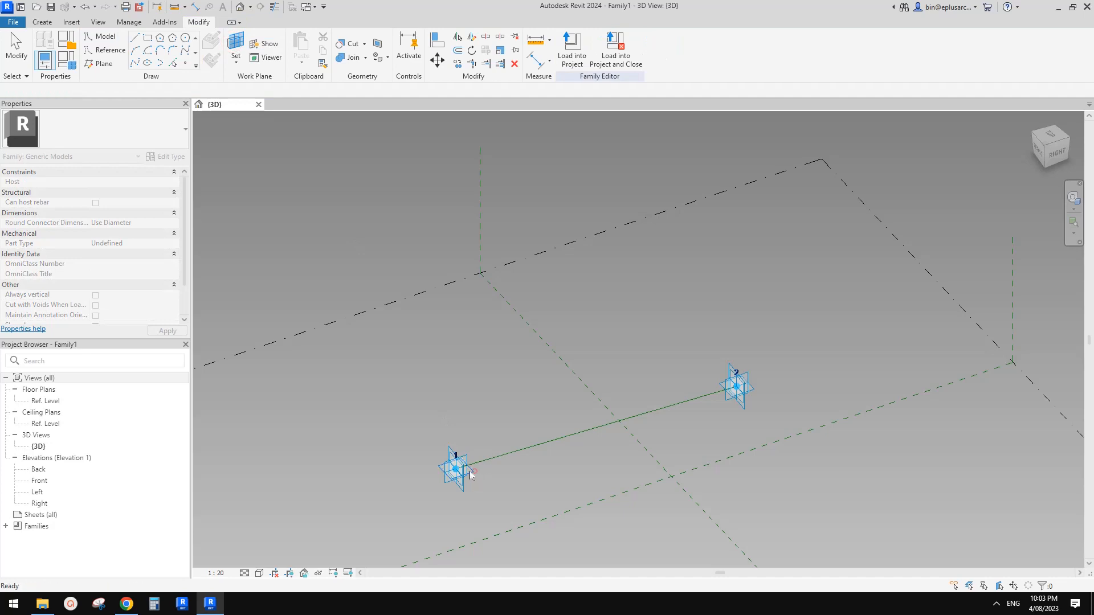
click(239, 63)
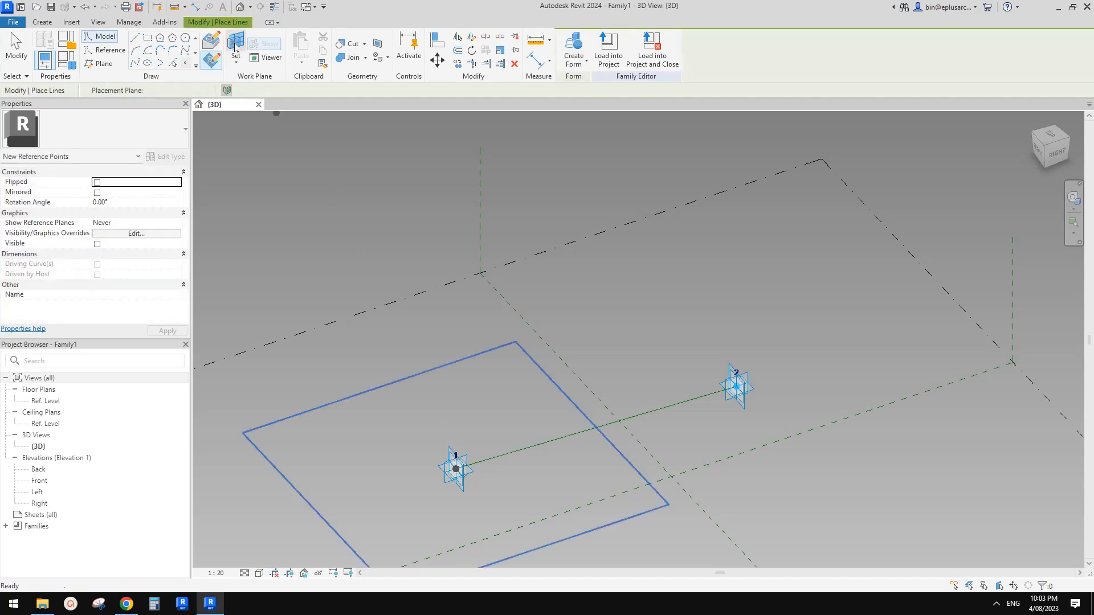
click(742, 387)
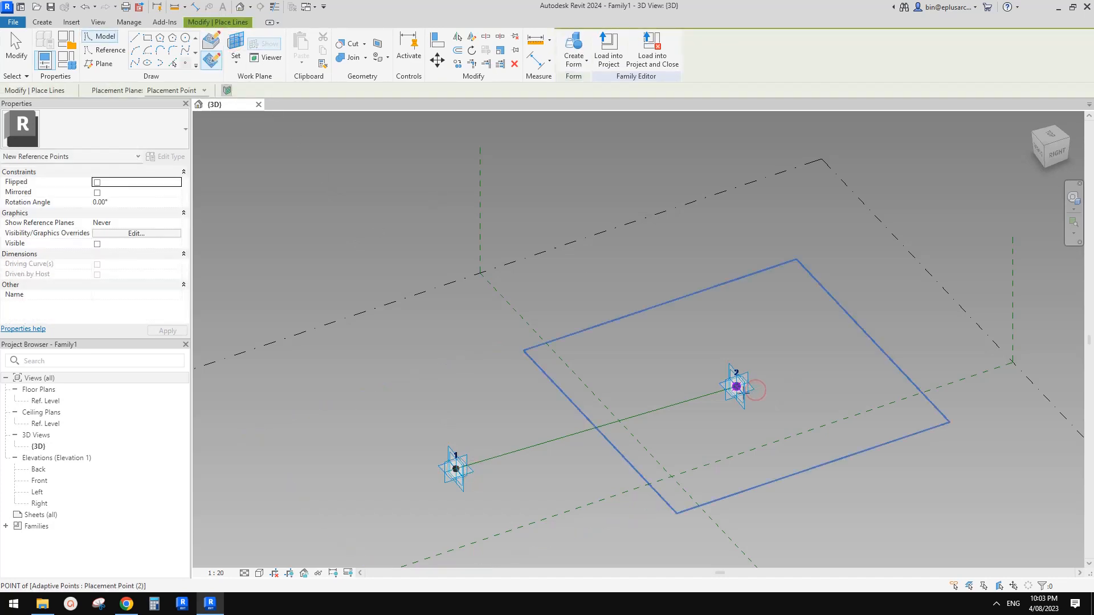
click(738, 386)
Associate the Offset of the two hosted reference points with a new instance length parameter named H.
key(Escape)
key(Tab)
click(738, 386)
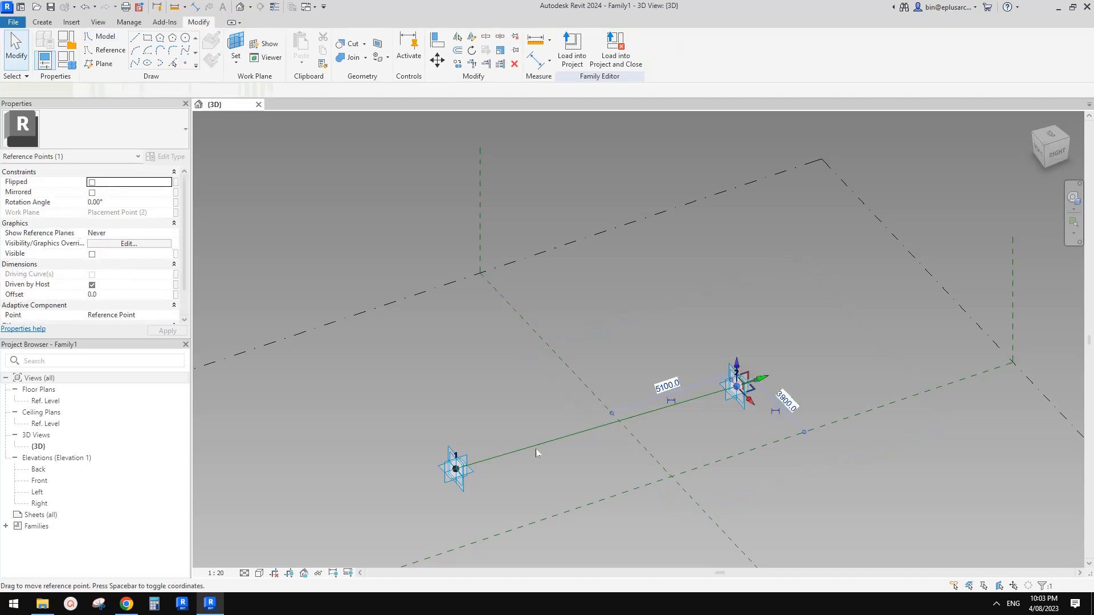
ctrl+click(456, 469)
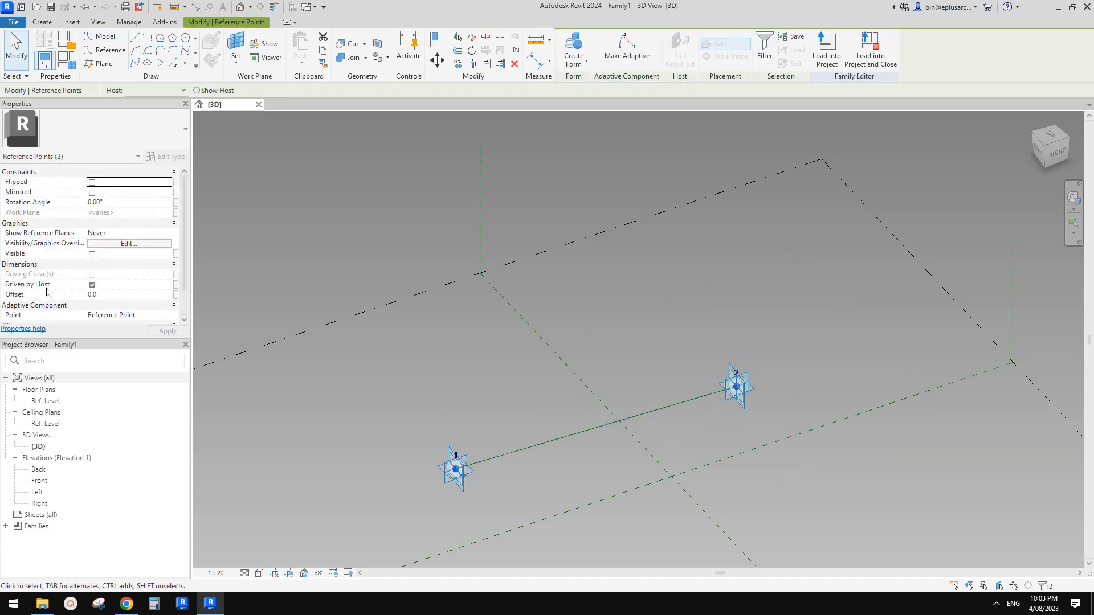
click(175, 295)
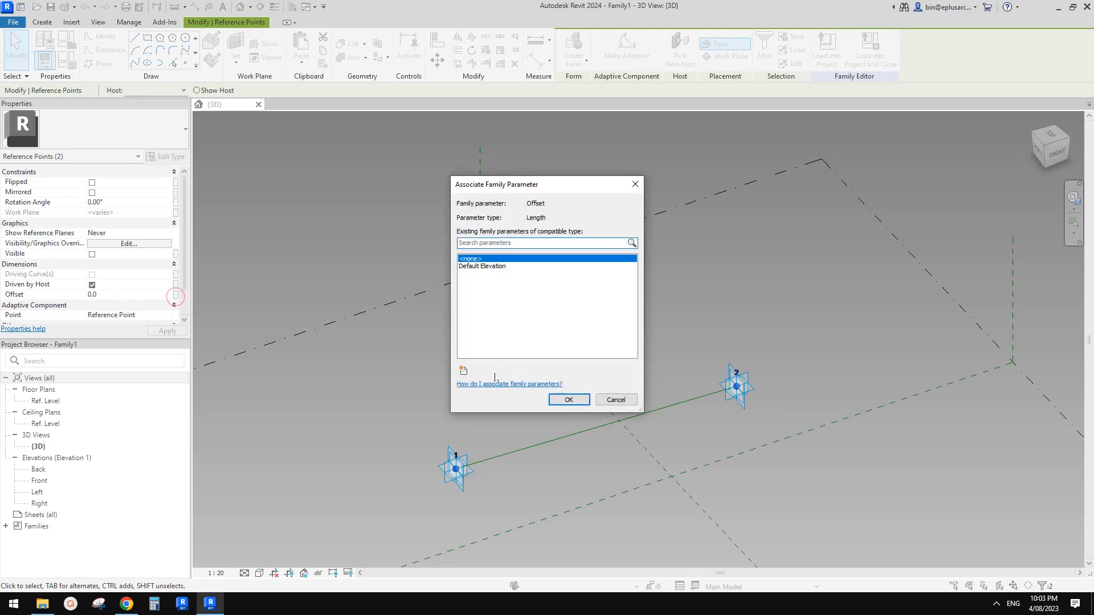
click(465, 372)
text(H)
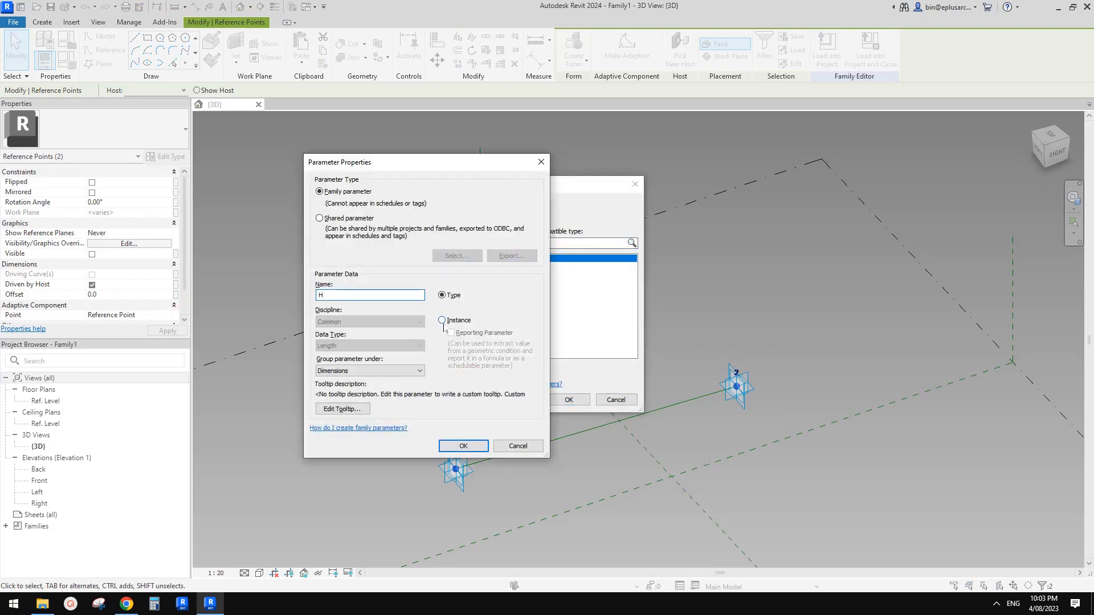
click(453, 446)
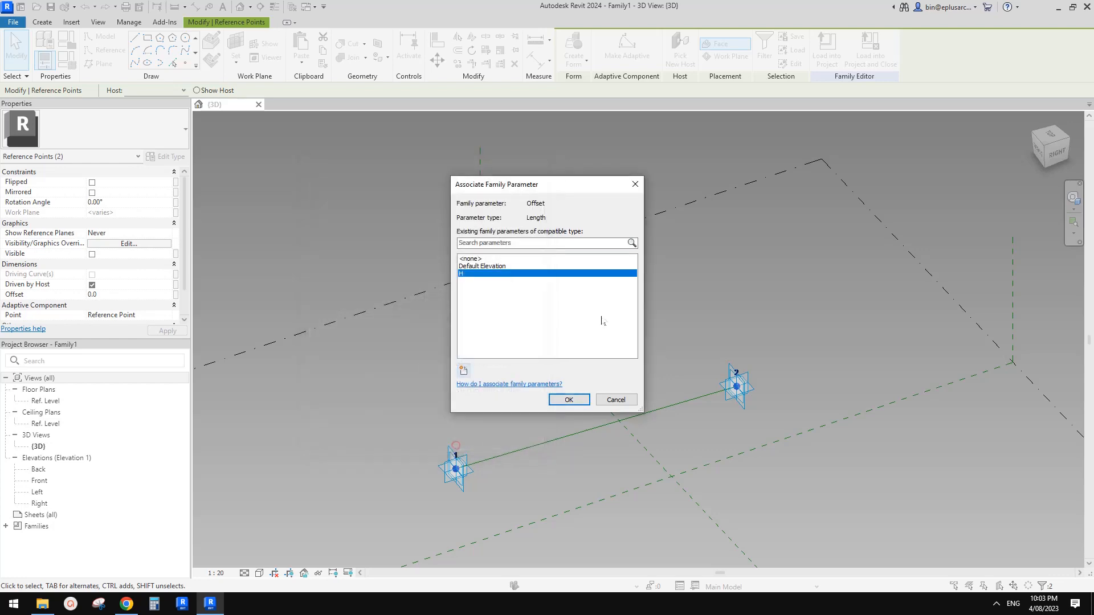
click(569, 400)
Set parameter H to 1200 in the family types.
shift+middle_drag(637, 372, 532, 378)
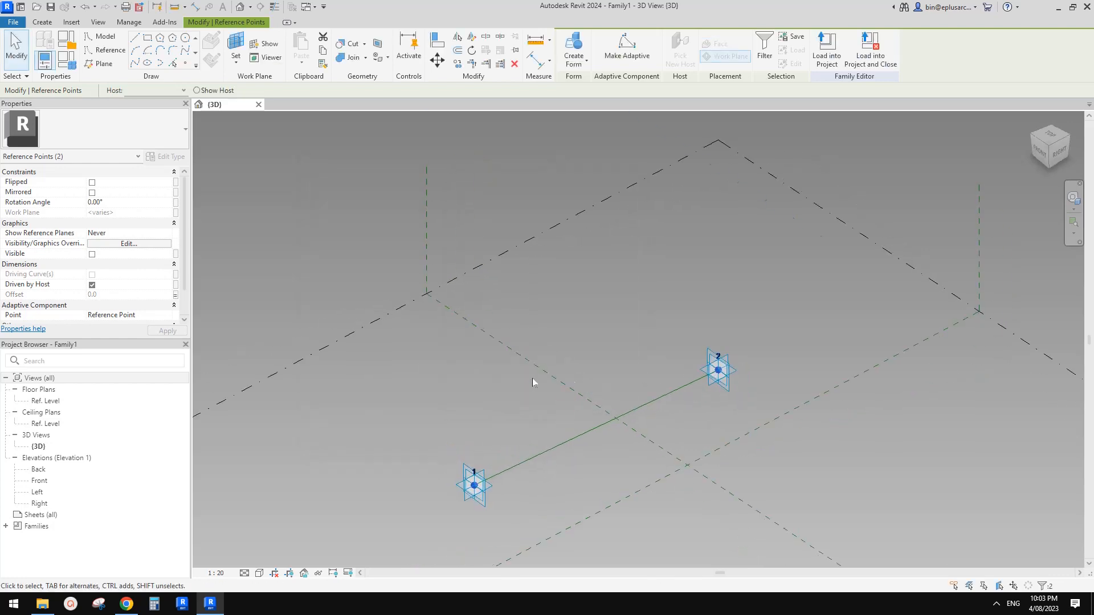
click(62, 64)
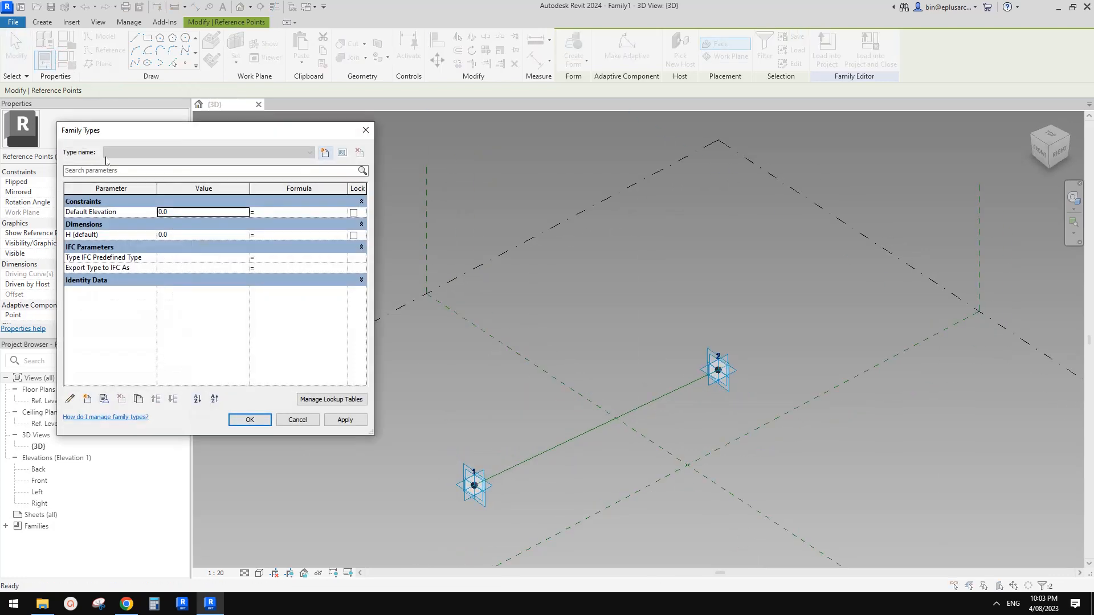
click(187, 235)
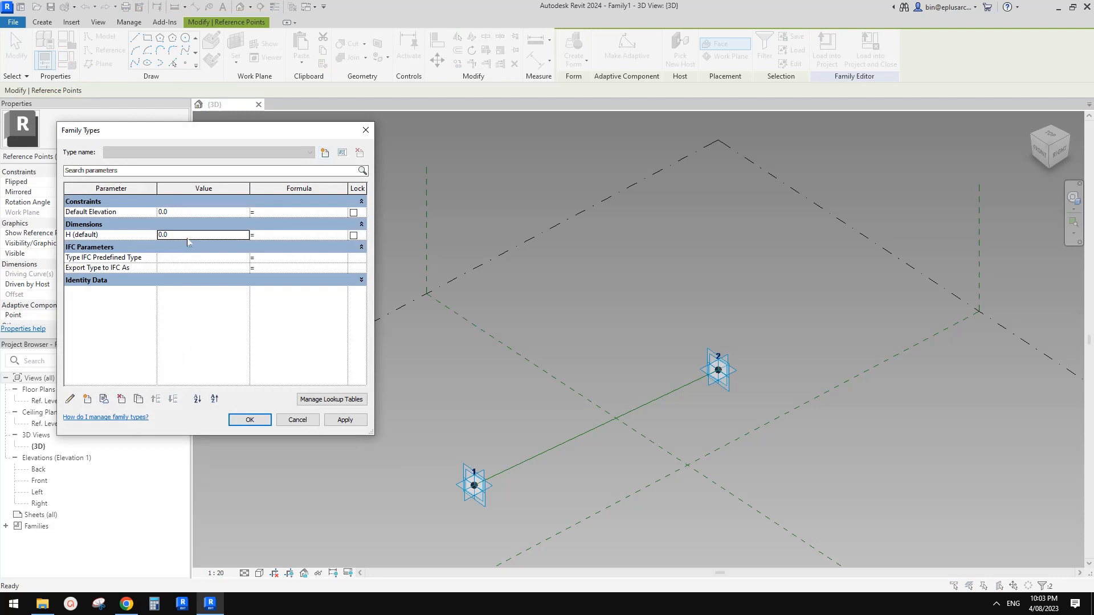
text(1200)
click(344, 420)
click(249, 419)
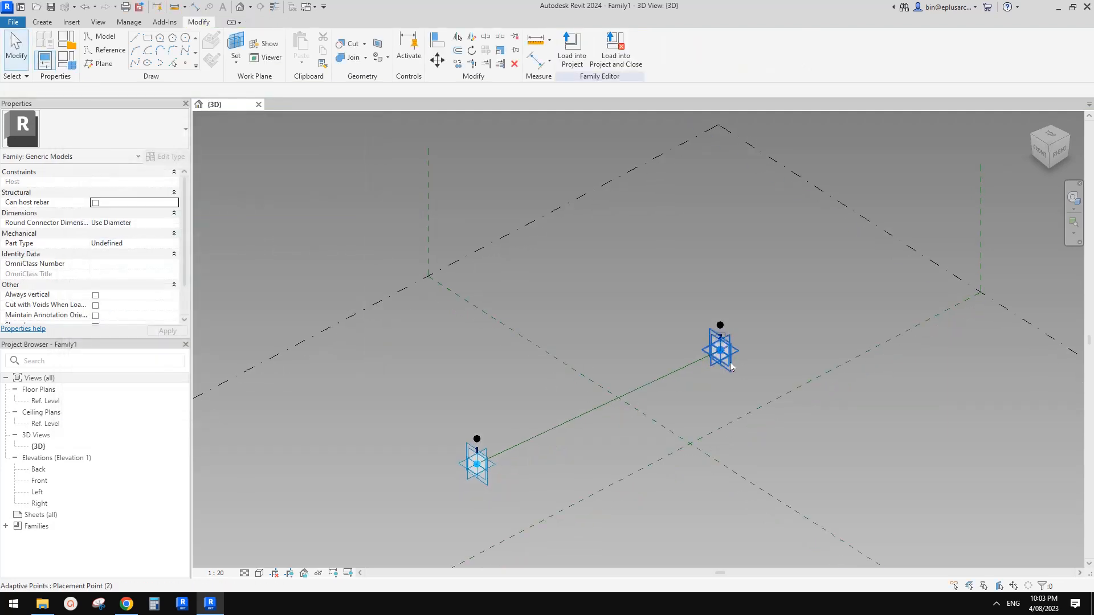
Move adaptive point 2 along the line toward point 1, to a spacing of about 2980 mm.
drag(705, 351, 538, 450)
middle_drag(501, 472, 591, 380)
scroll(623, 402, up, 6)
click(525, 359)
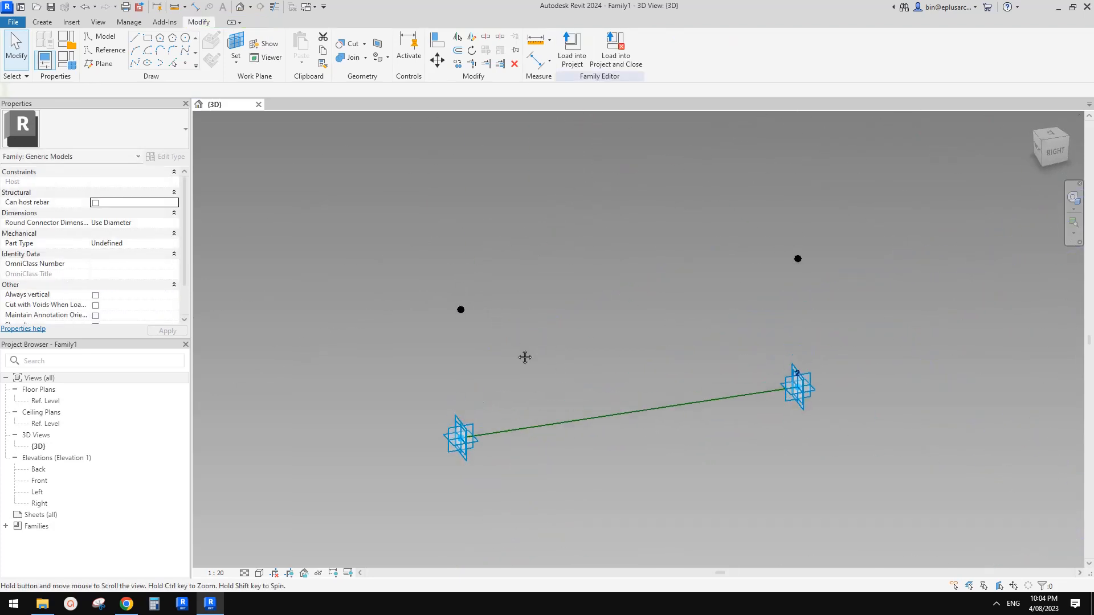
Connect the two upper offset reference points with a spline through points.
click(461, 310)
ctrl+click(814, 279)
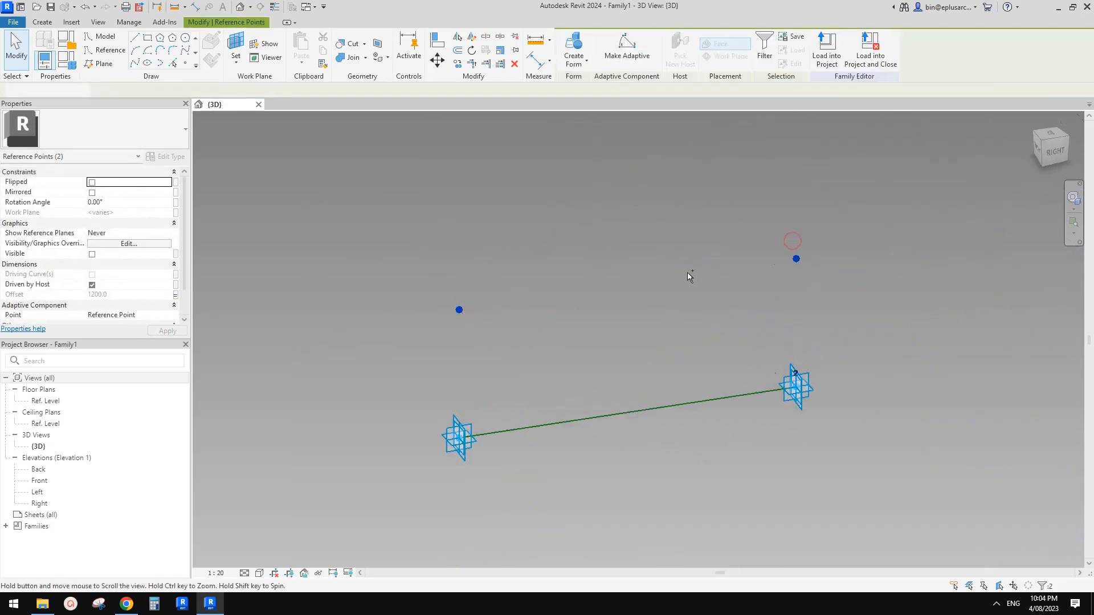
middle_drag(688, 276, 666, 276)
click(135, 63)
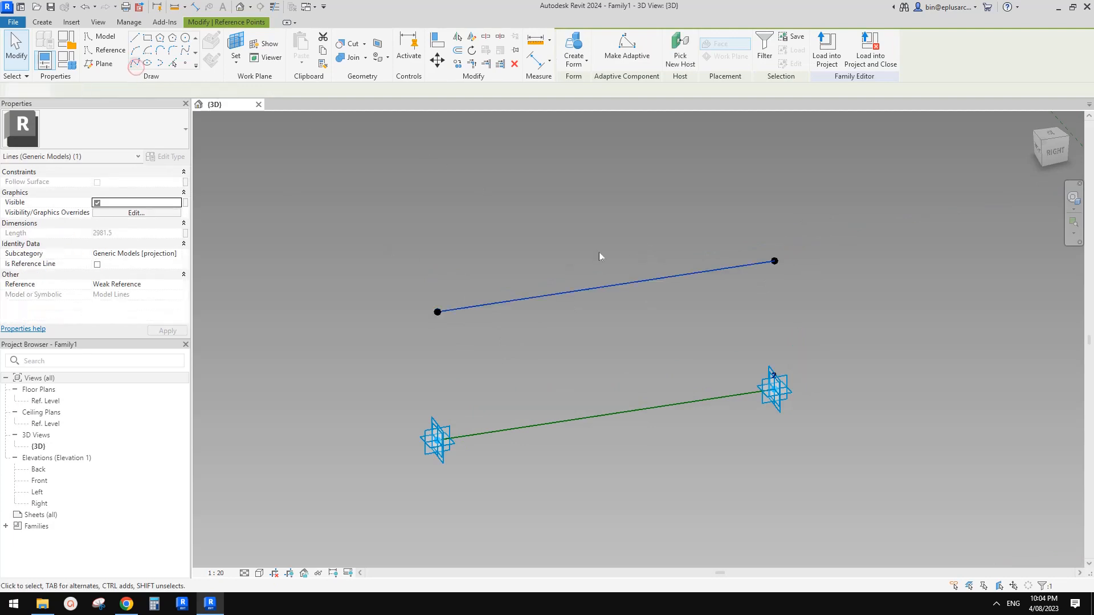
Turn the upper line between the two offset points into a reference line.
click(97, 264)
click(549, 234)
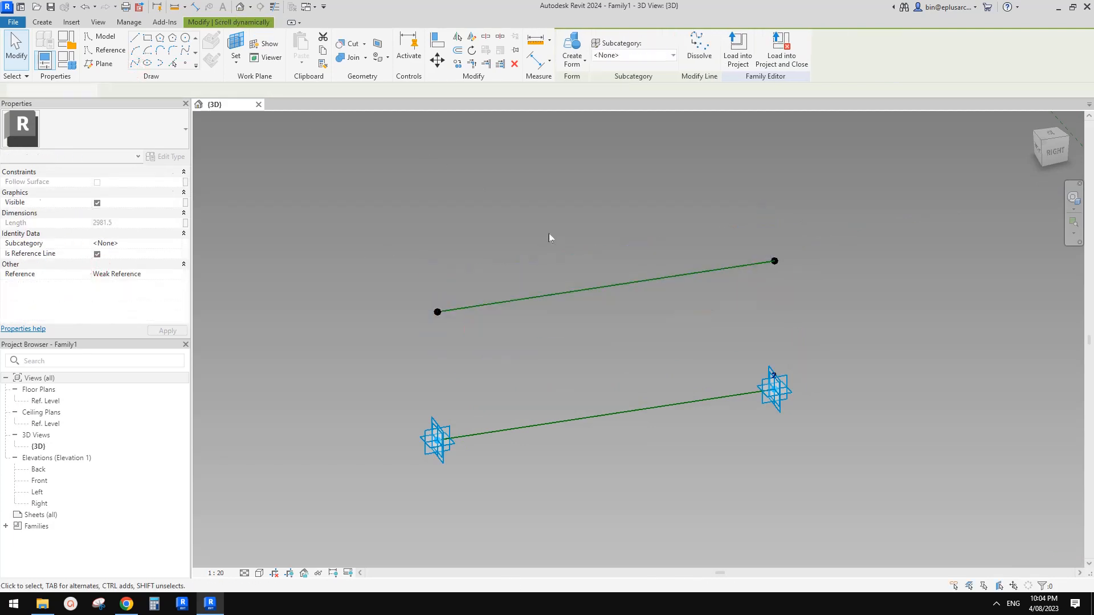
shift+middle_drag(549, 234, 565, 259)
Switch to Chrome to examine the arc-cut fence sketch in the Google Docs document, and return to the Revit family.
click(133, 605)
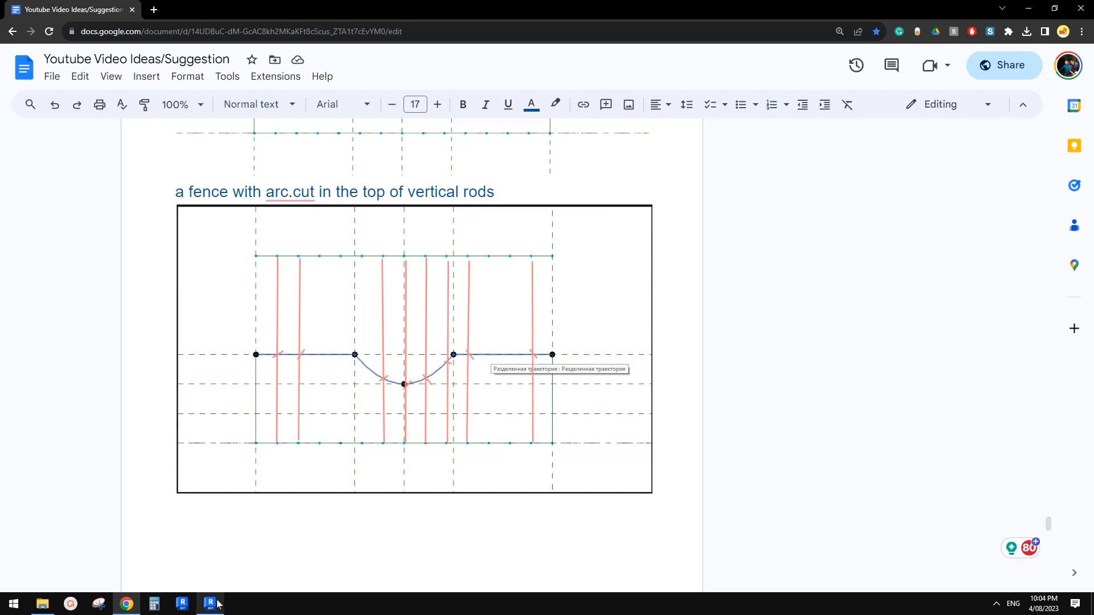
mouse_move(215, 607)
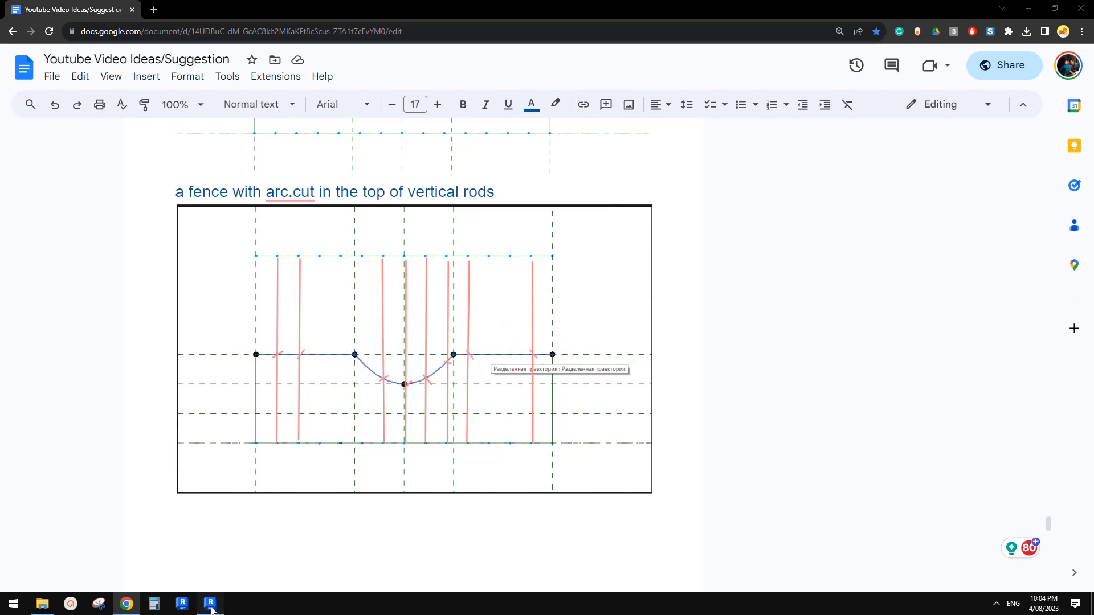
click(210, 604)
middle_drag(625, 378, 604, 374)
middle_drag(541, 310, 542, 363)
Place a reference point on the upper reference line at roughly a third of its length, checking the fence sketch in Chrome.
click(185, 62)
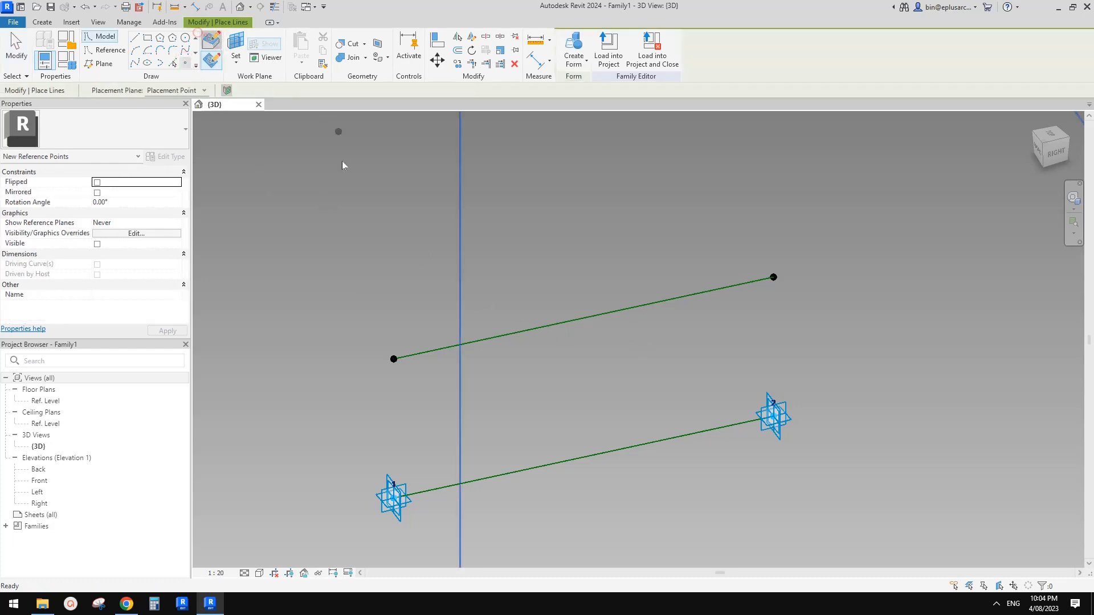
click(126, 604)
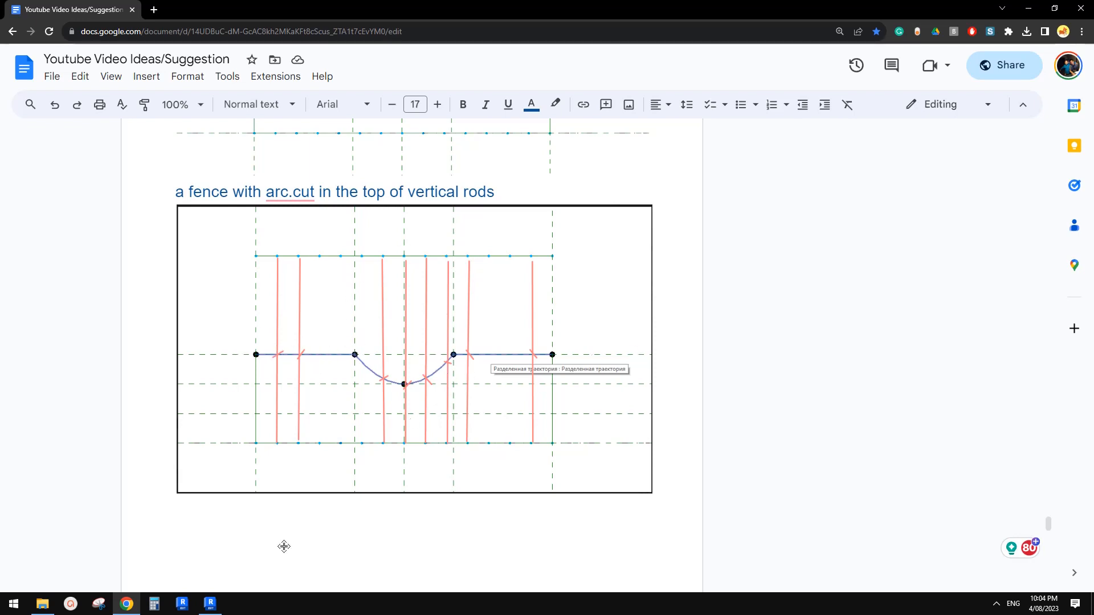
click(215, 607)
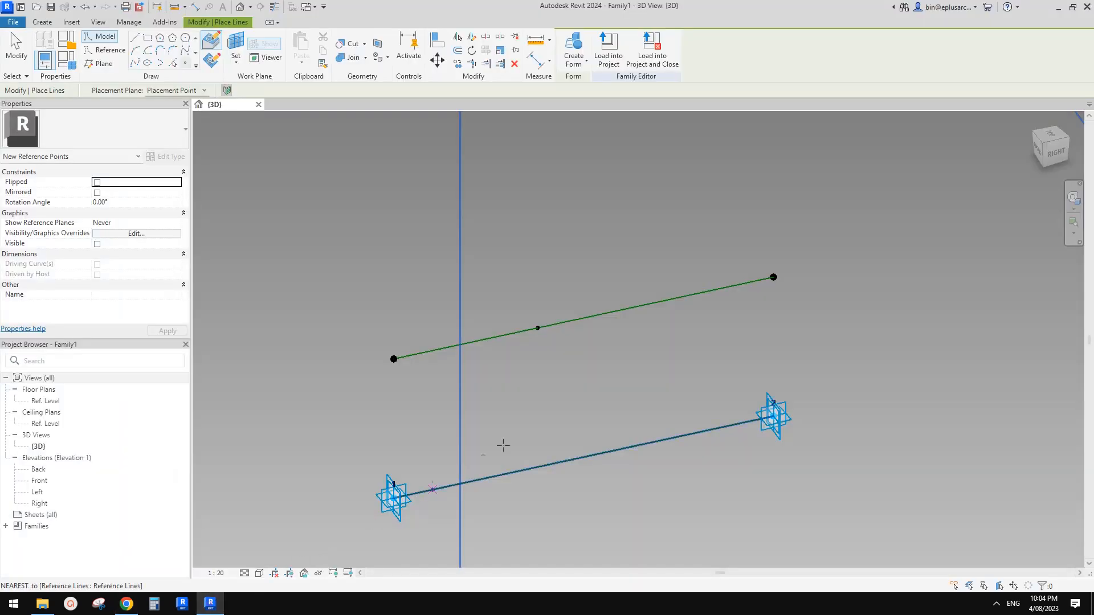
Set the Normalized Curve Parameter of the reference point on the upper line to 0.33.
click(545, 341)
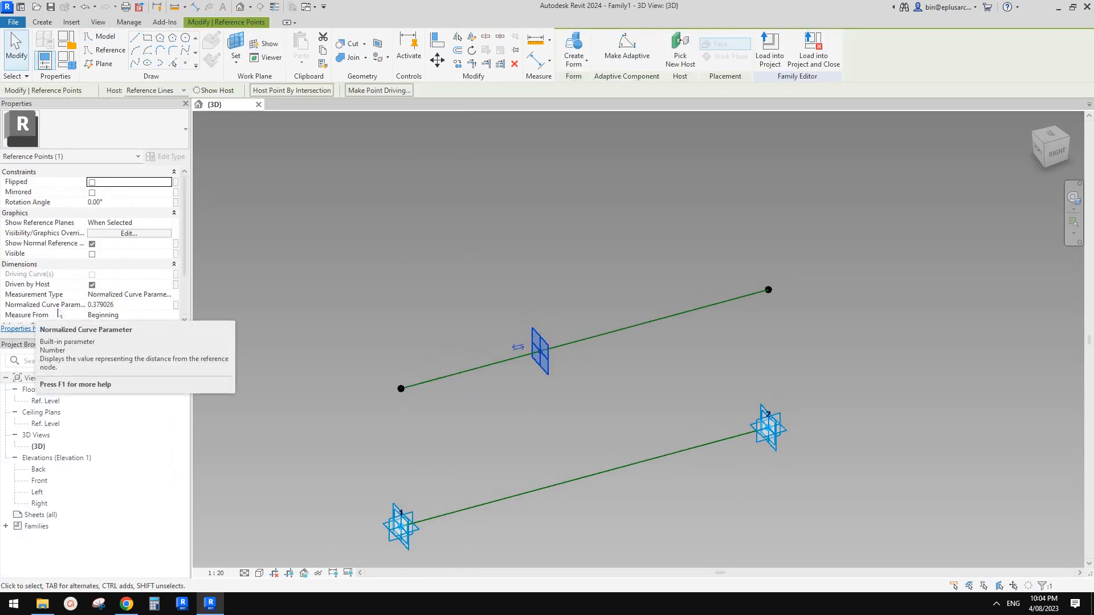
click(130, 306)
key(BackSpace)
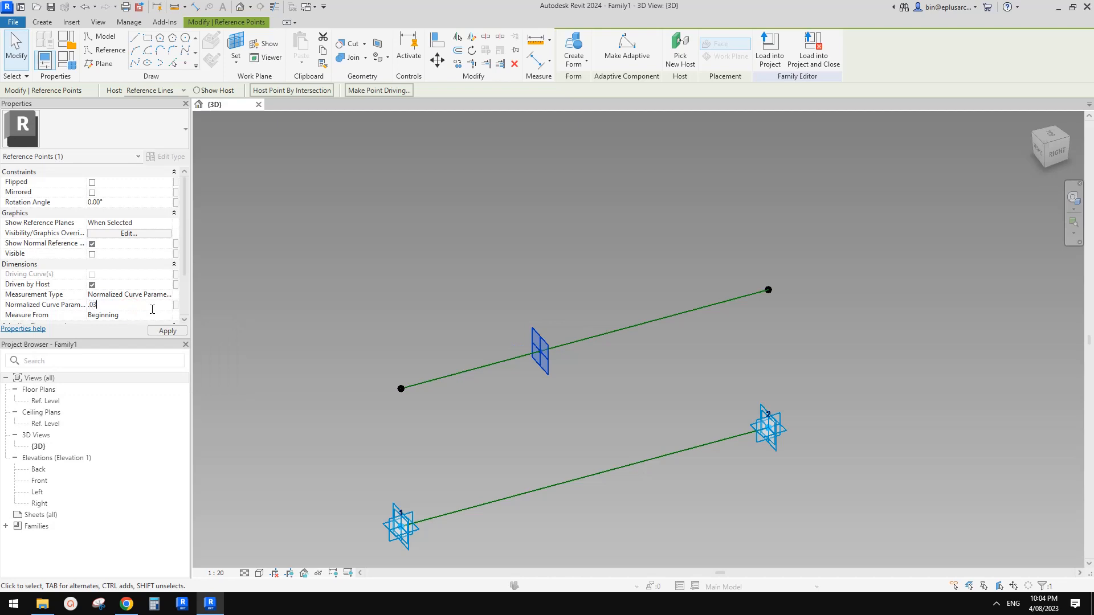
click(132, 305)
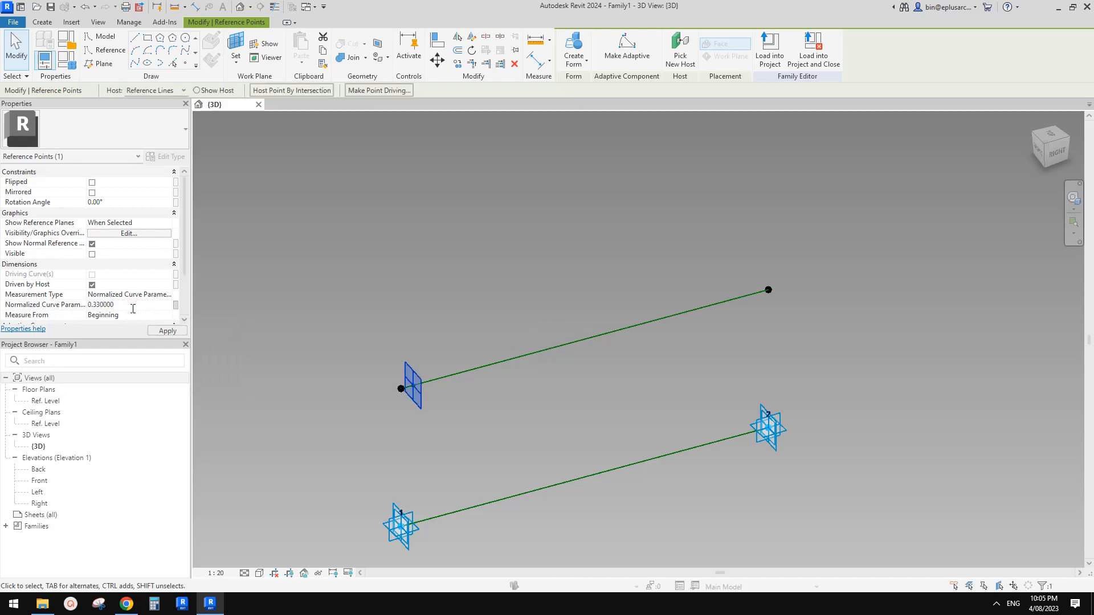
key(Return)
middle_drag(503, 349, 492, 351)
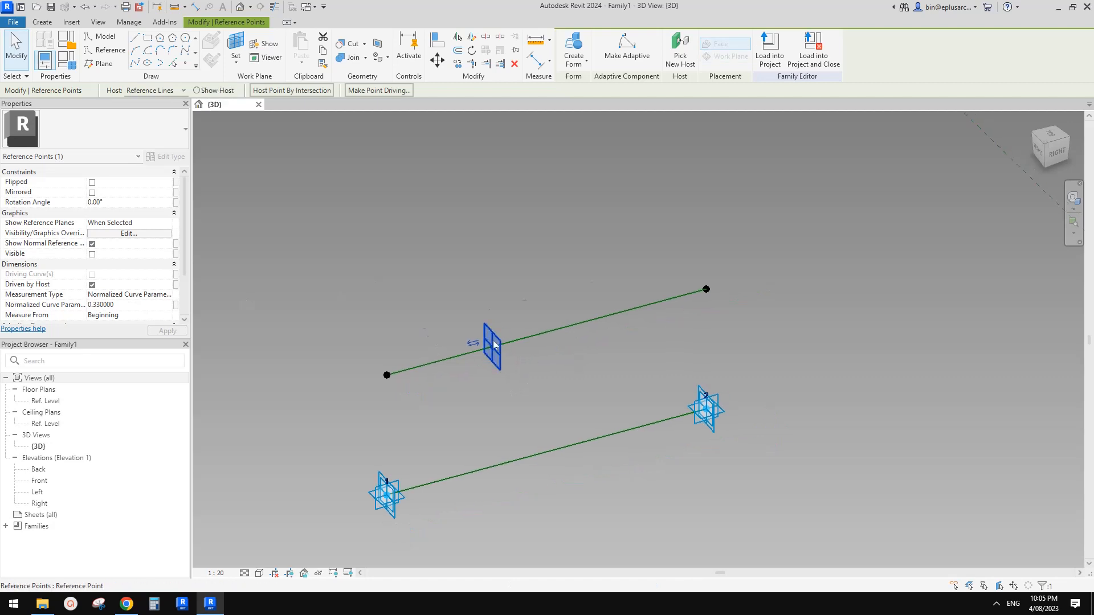
Place a second reference point on the upper line and set its Normalized Curve Parameter to about two thirds of the length.
click(185, 62)
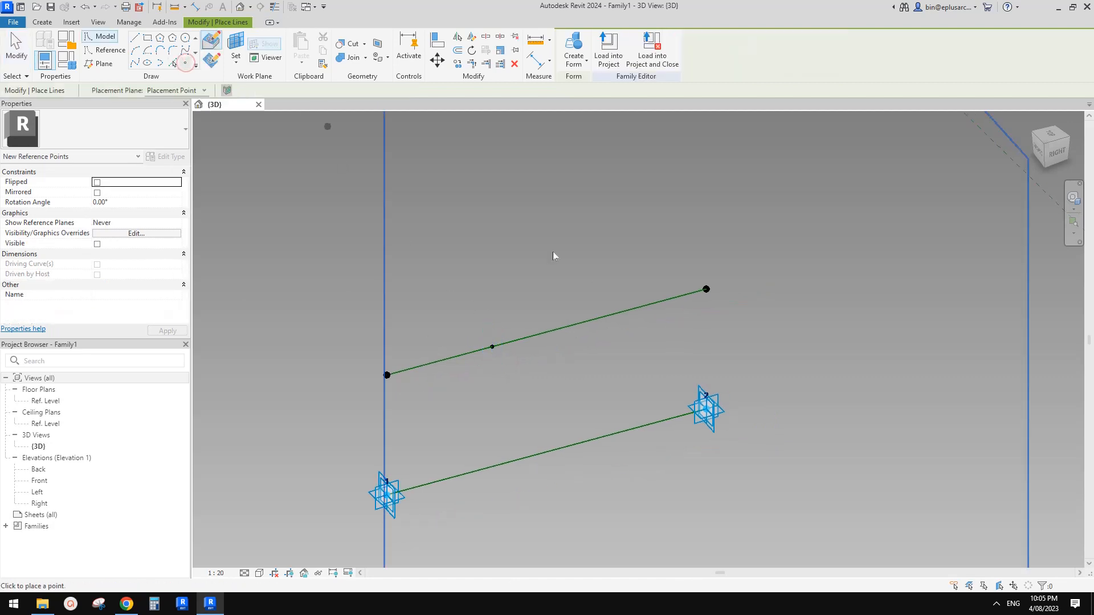
click(622, 313)
key(Escape)
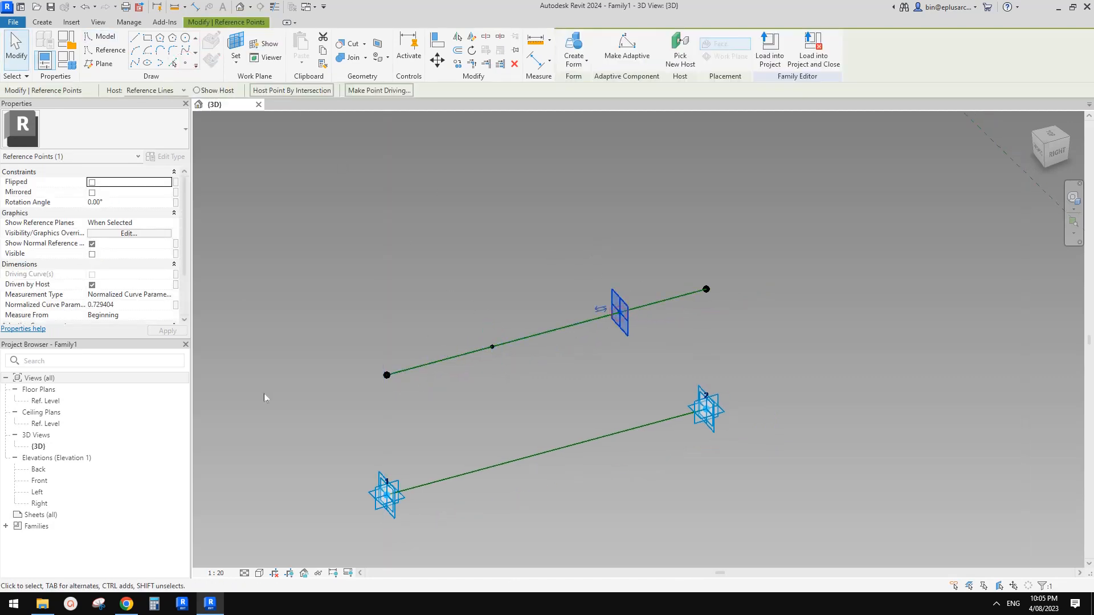
click(150, 306)
key(BackSpace)
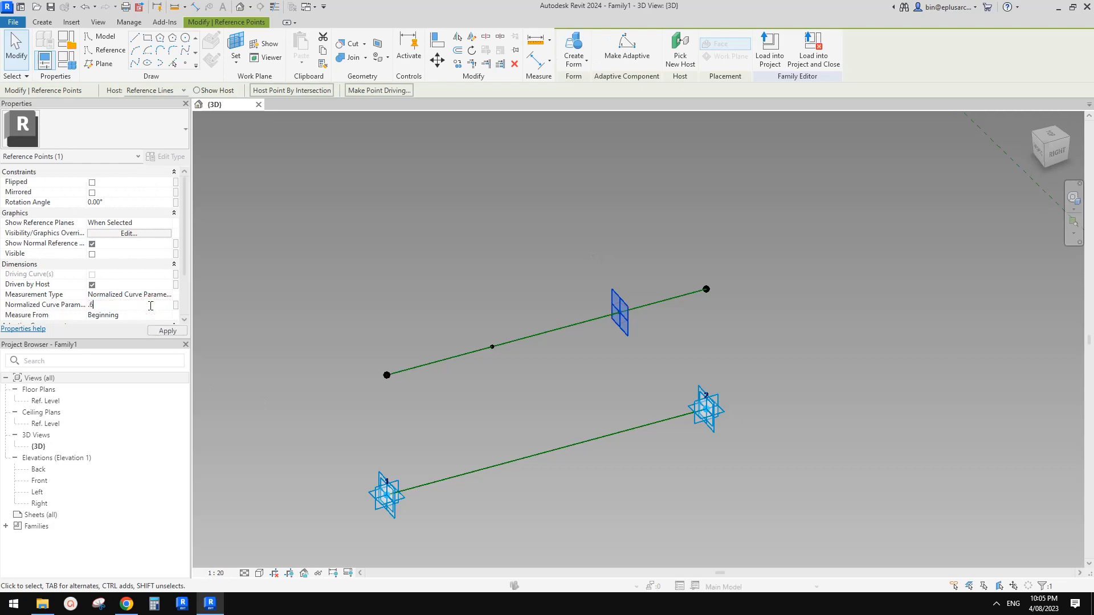
mouse_move(572, 352)
shift+middle_down()
mouse_move(535, 329)
mouse_move(583, 336)
shift+middle_up()
scroll(575, 250, down, 1)
click(541, 353)
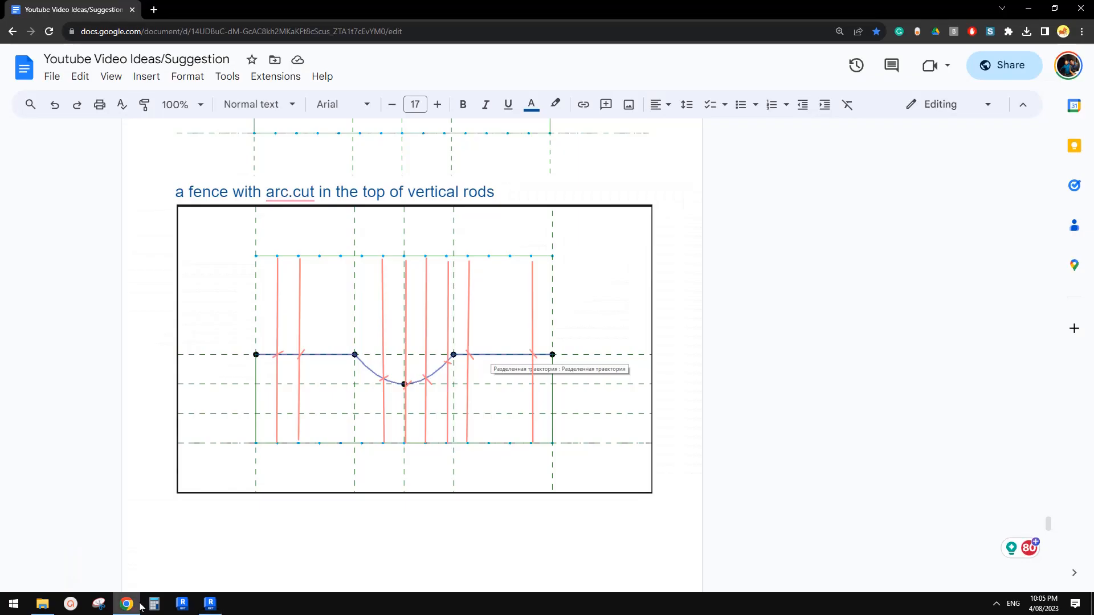
Recheck the fence sketch in Chrome and place a reference point in Revit at the midpoint of the upper line.
click(127, 604)
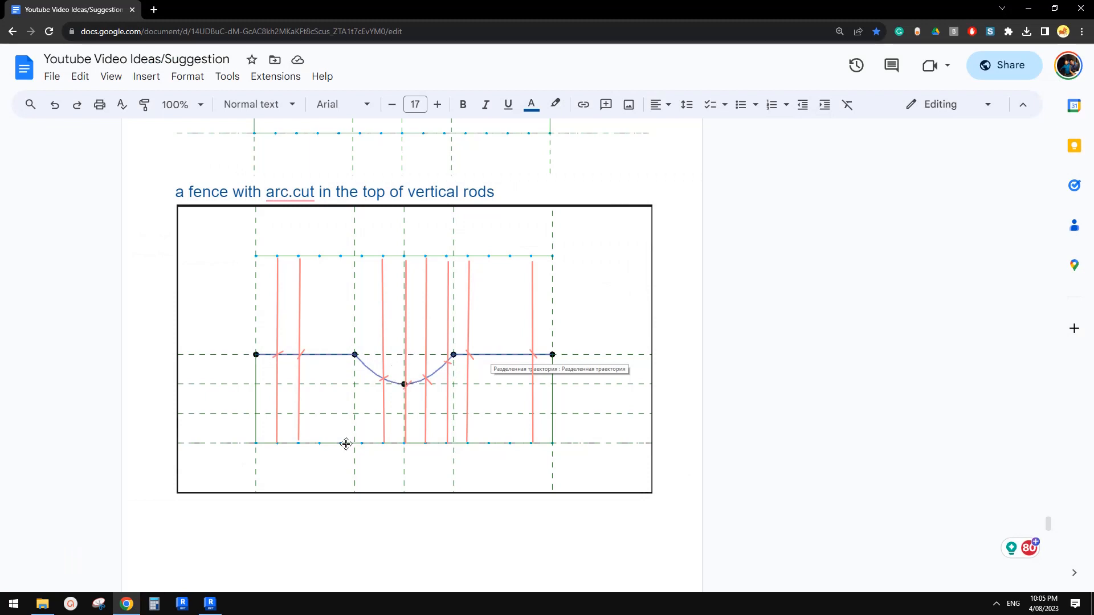
click(210, 604)
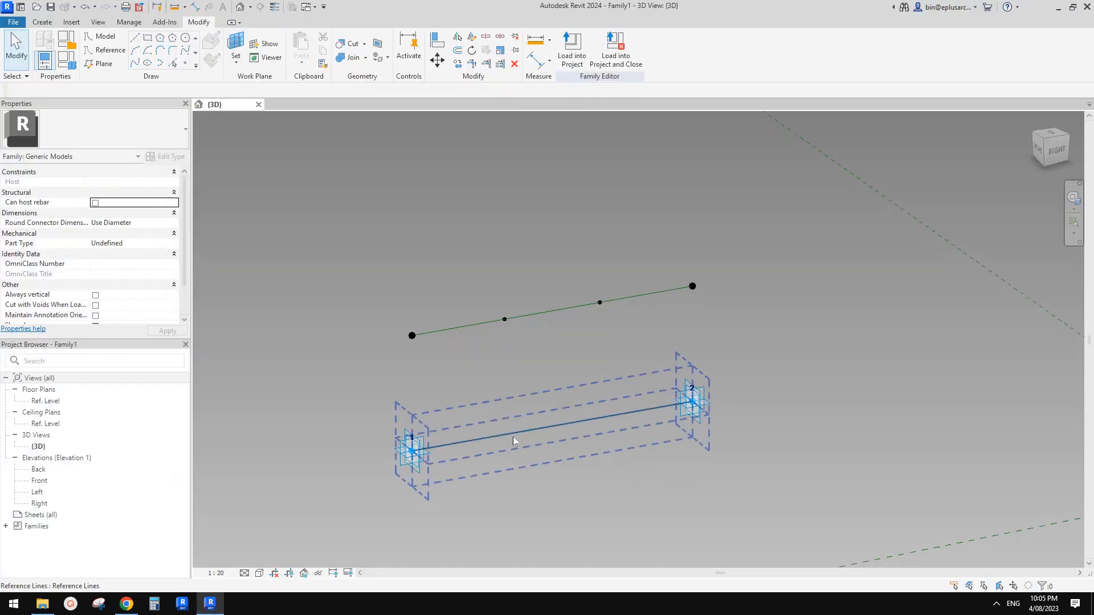
click(174, 63)
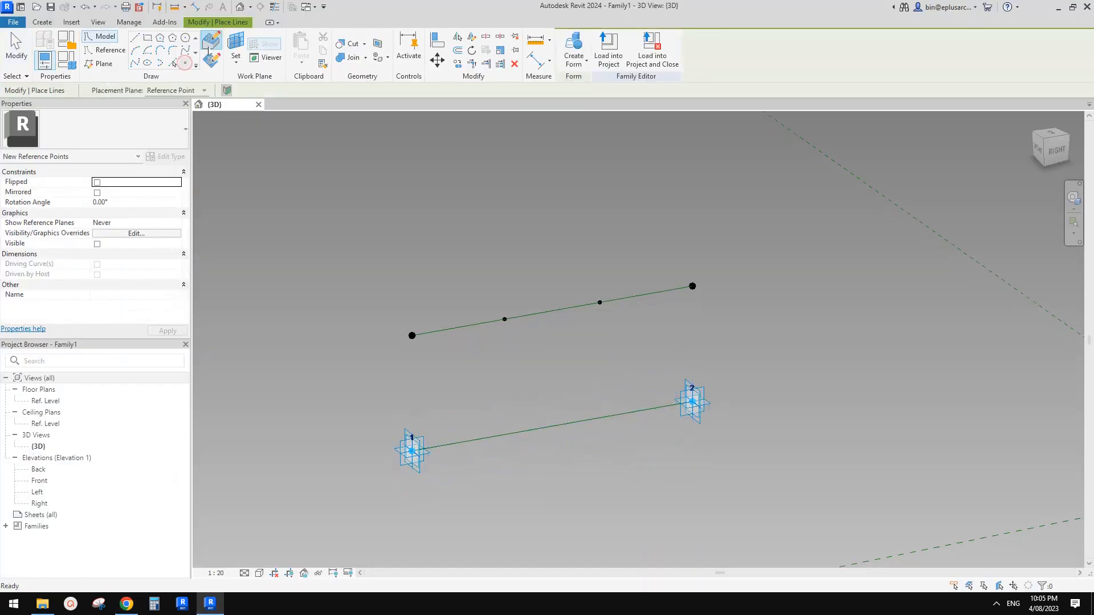
click(552, 310)
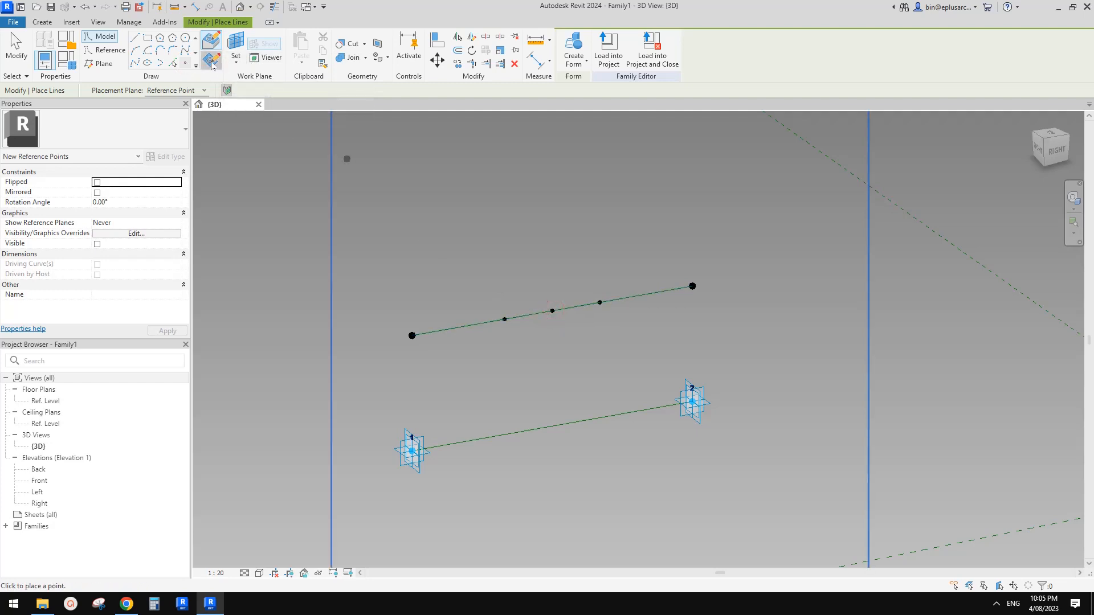
key(Escape)
key(Escape)
Place another reference point hosted on the upper line's midpoint reference point, accepting the identical-points warning.
shift+middle_drag(592, 310, 609, 319)
scroll(550, 321, up, 1)
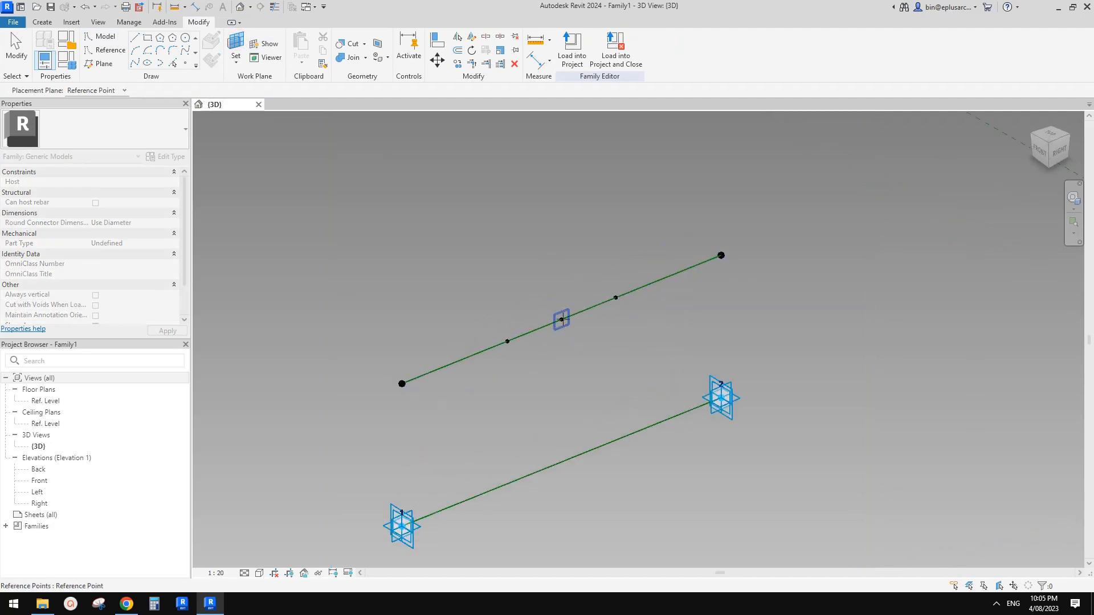
key(l)
key(i)
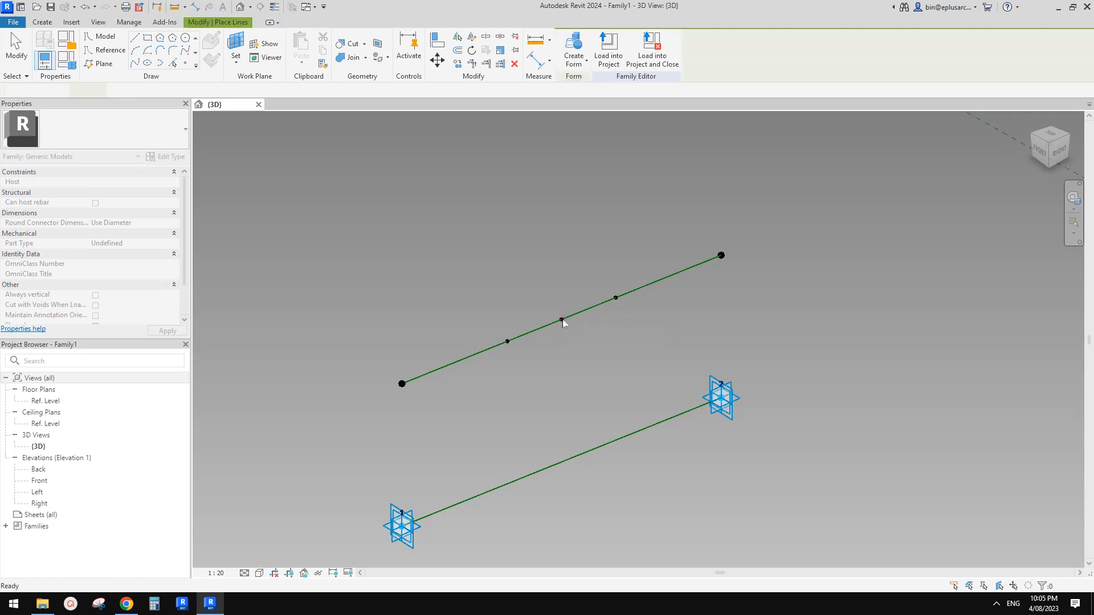
click(562, 319)
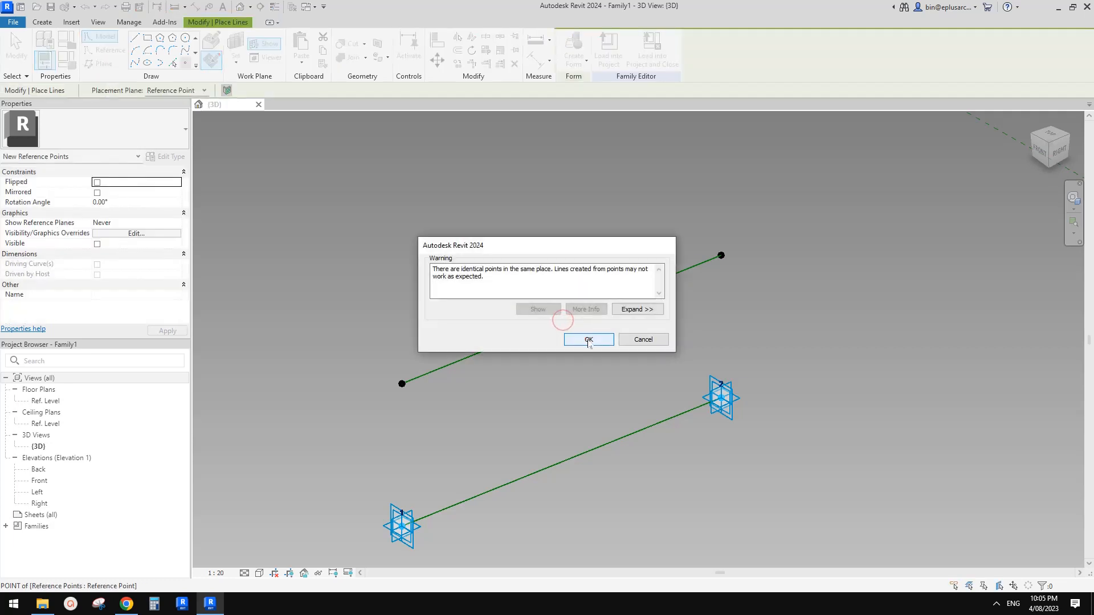
click(586, 338)
Move the point hosted on the midpoint vertically below the upper line, to an Offset of about -227.
click(561, 320)
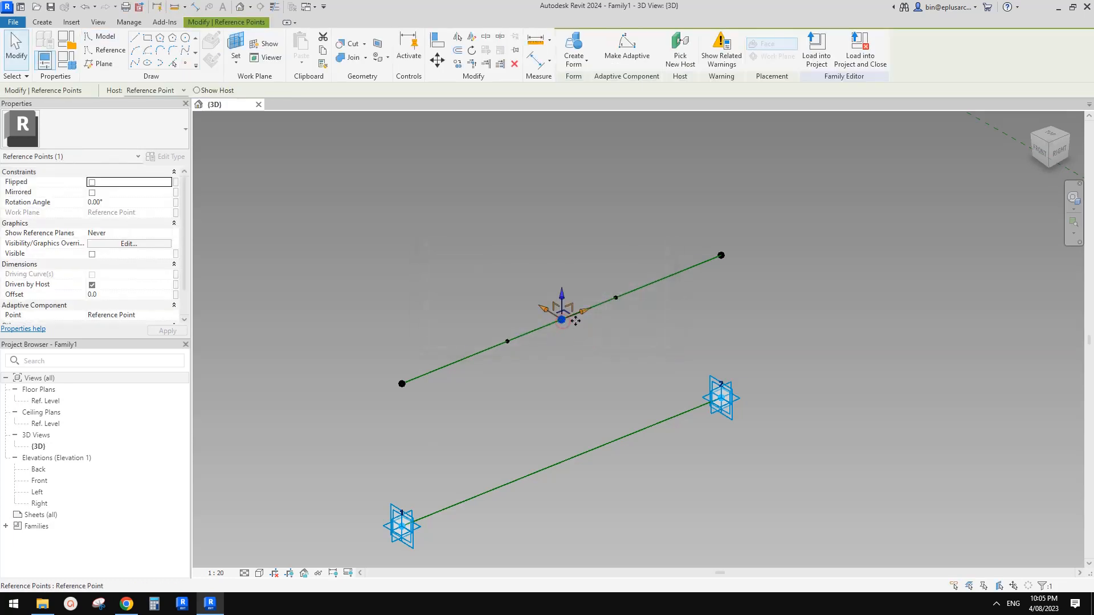
scroll(570, 262, up, 1)
drag(562, 295, 566, 264)
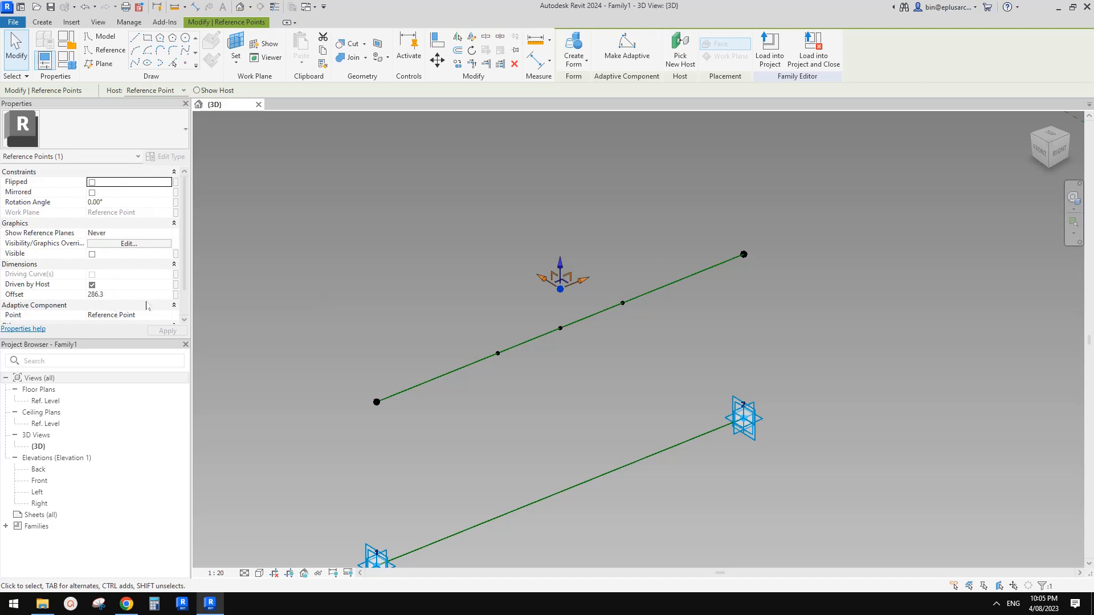
drag(564, 292, 565, 364)
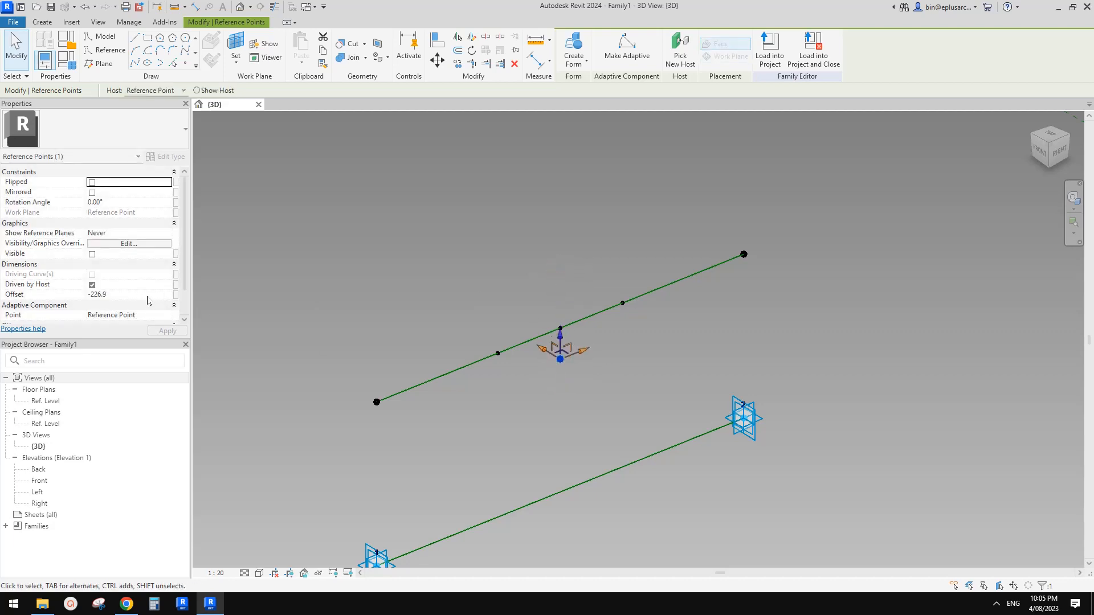
Associate the hosted midpoint's Offset with a new instance length parameter named OFS.
click(176, 295)
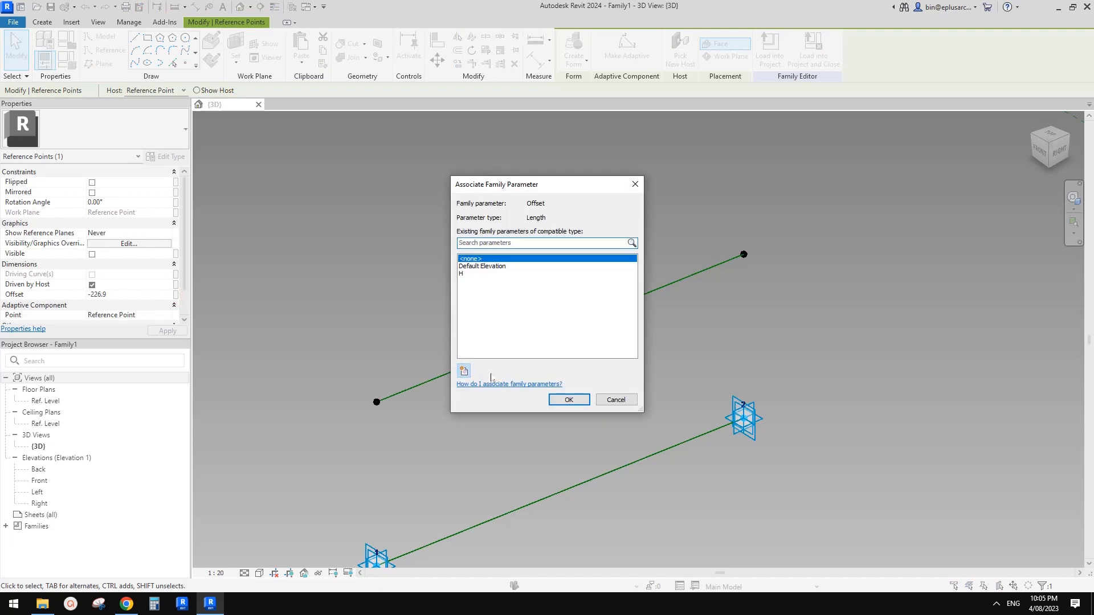
click(464, 371)
text(O)
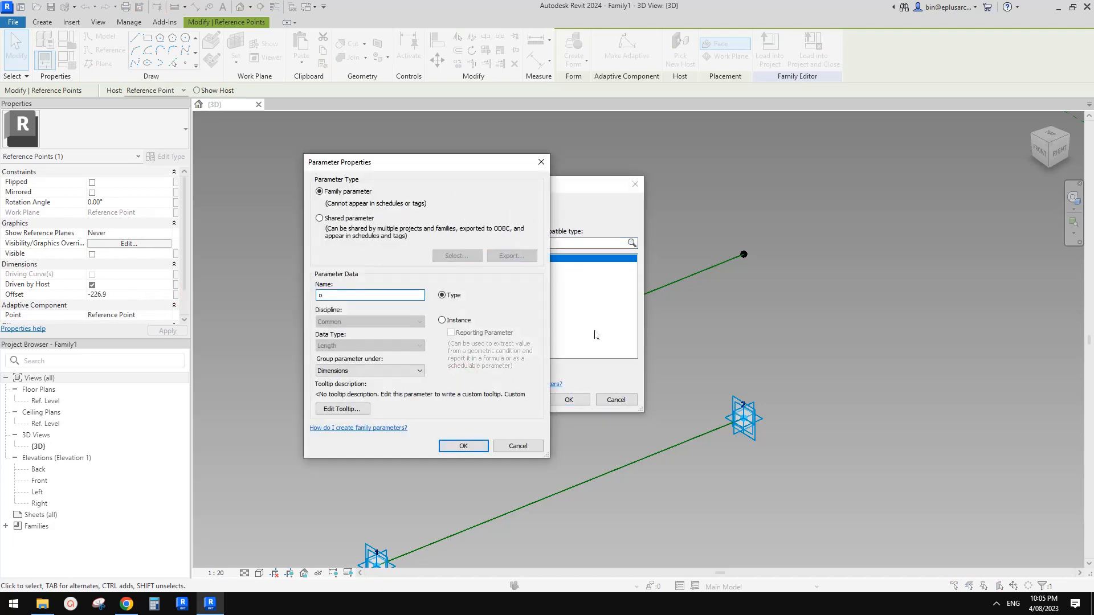
text(FS)
click(463, 445)
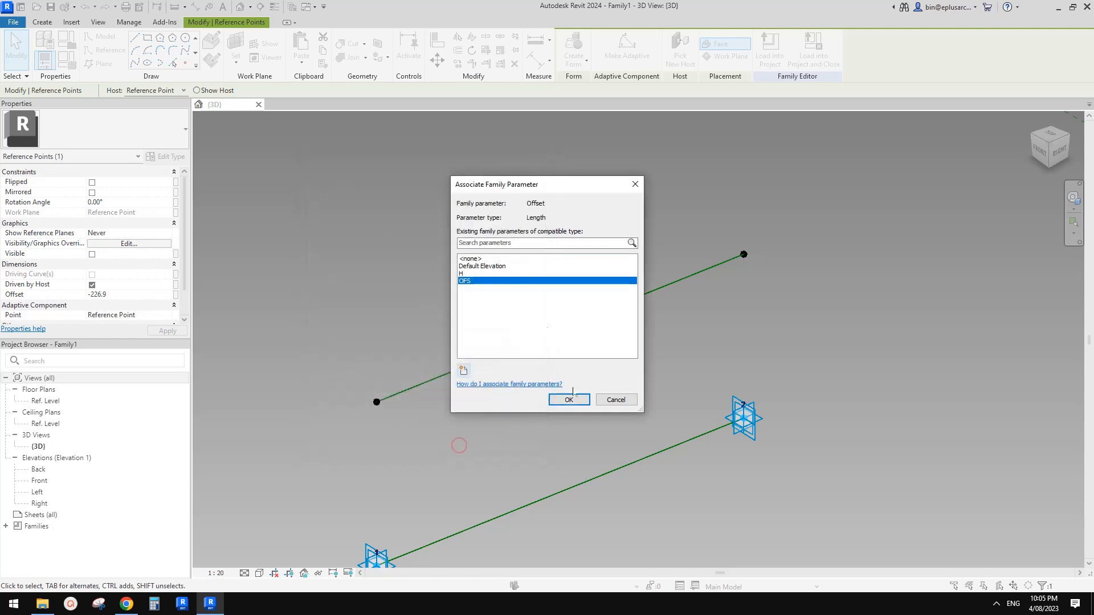
click(573, 400)
Set parameter OFS to -200 in the family types.
key(f)
key(t)
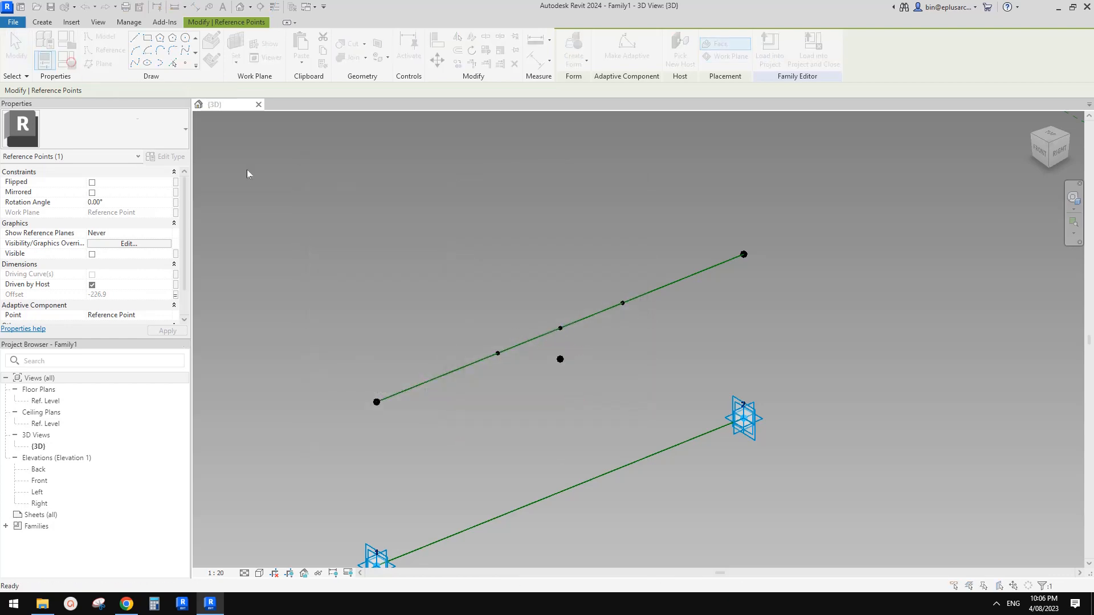
click(193, 250)
text(-200.0)
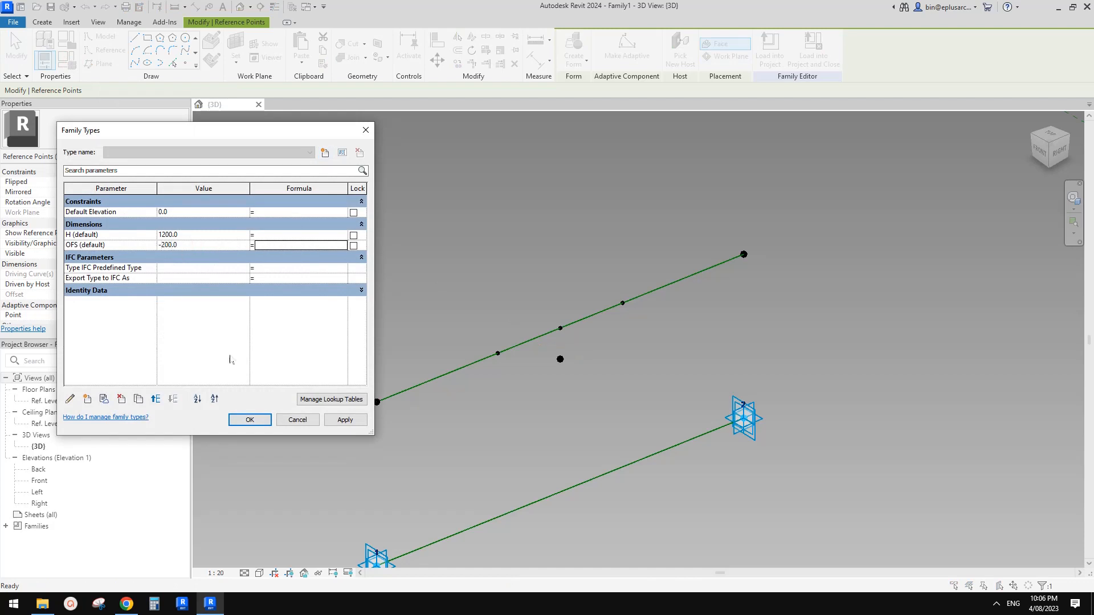
click(250, 422)
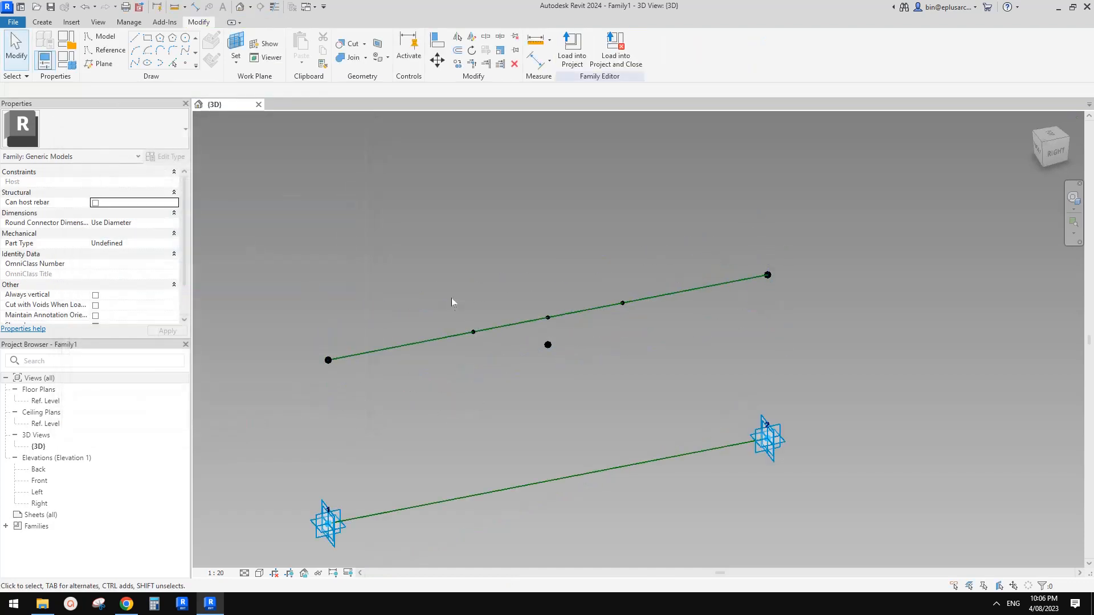
Draw a spline through the two intermediate points and the lowered middle point, and make it a reference line.
drag(451, 298, 569, 361)
ctrl+drag(612, 292, 637, 322)
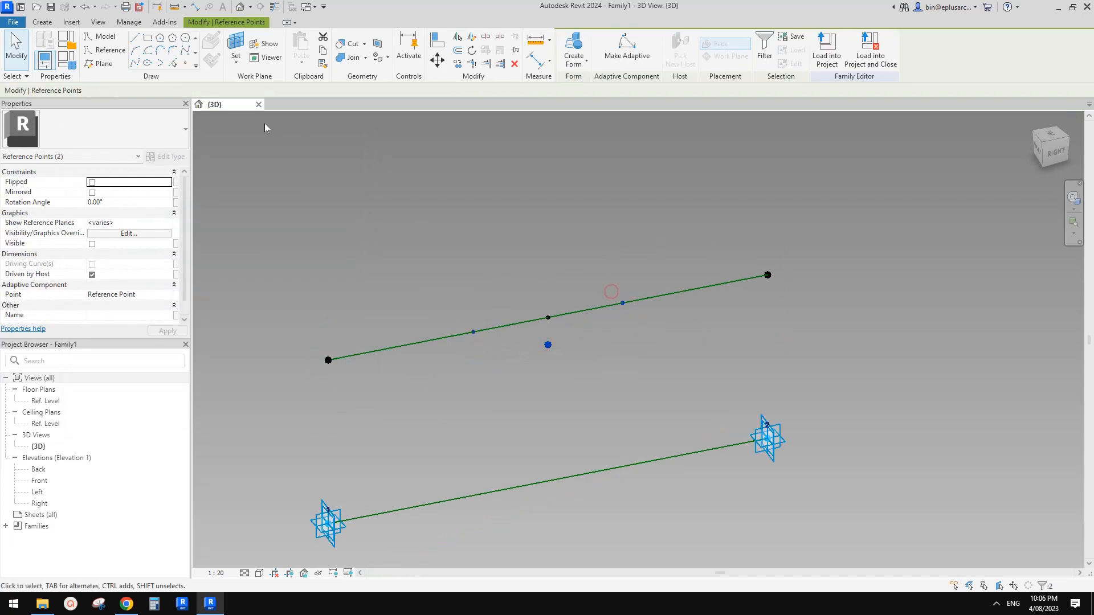
click(135, 63)
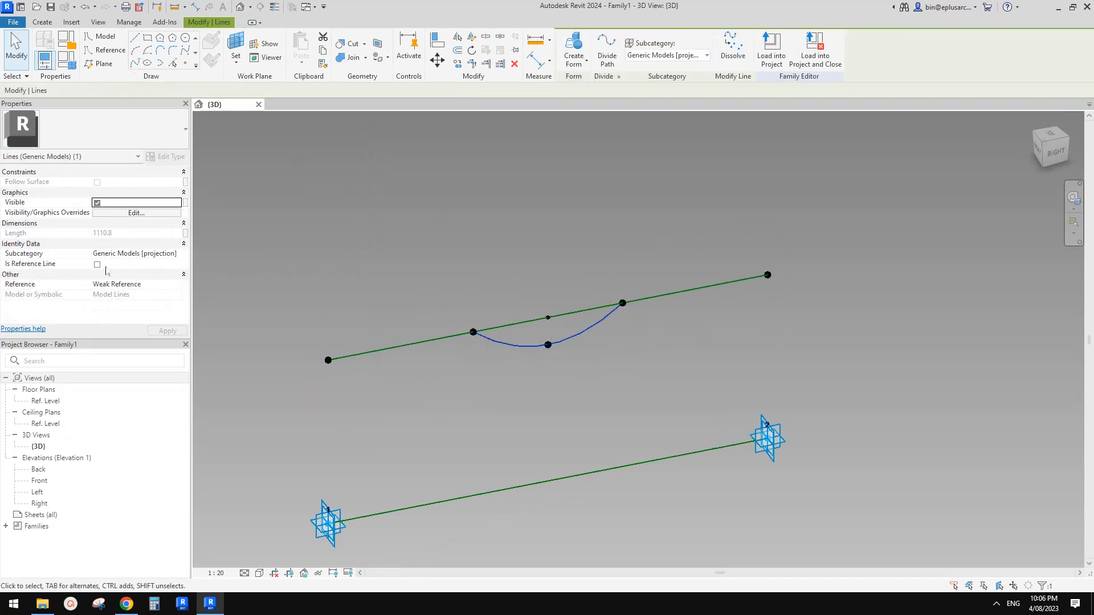
shift+middle_drag(585, 280, 562, 220)
click(549, 281)
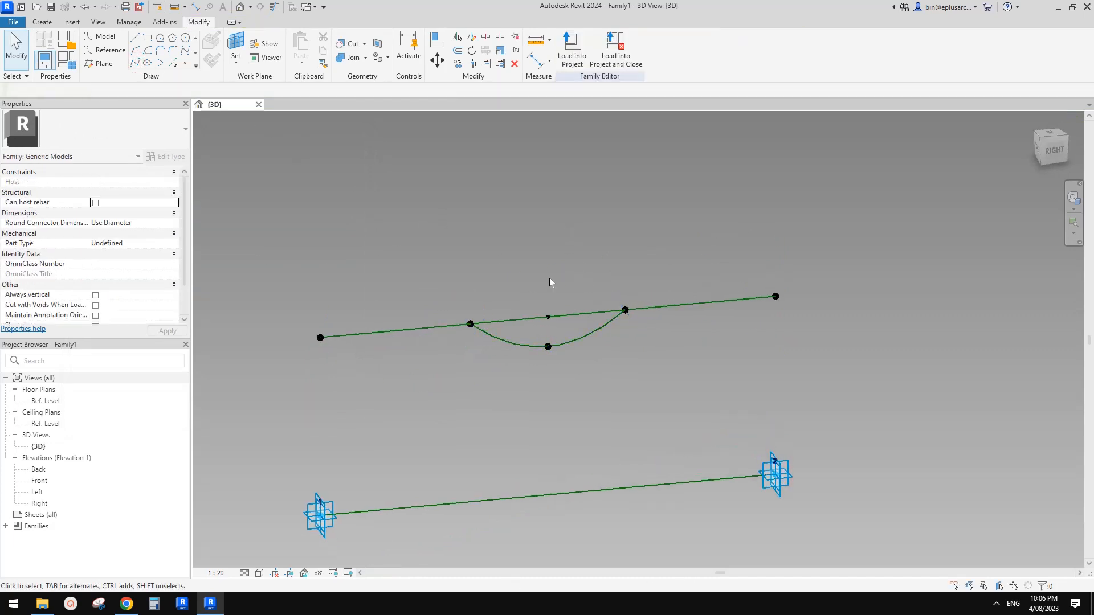
Draw a spline from the upper end point above adaptive point 1 to the nearest intermediate point and make it a reference line.
shift+middle_drag(550, 279, 507, 263)
shift+middle_drag(480, 301, 535, 365)
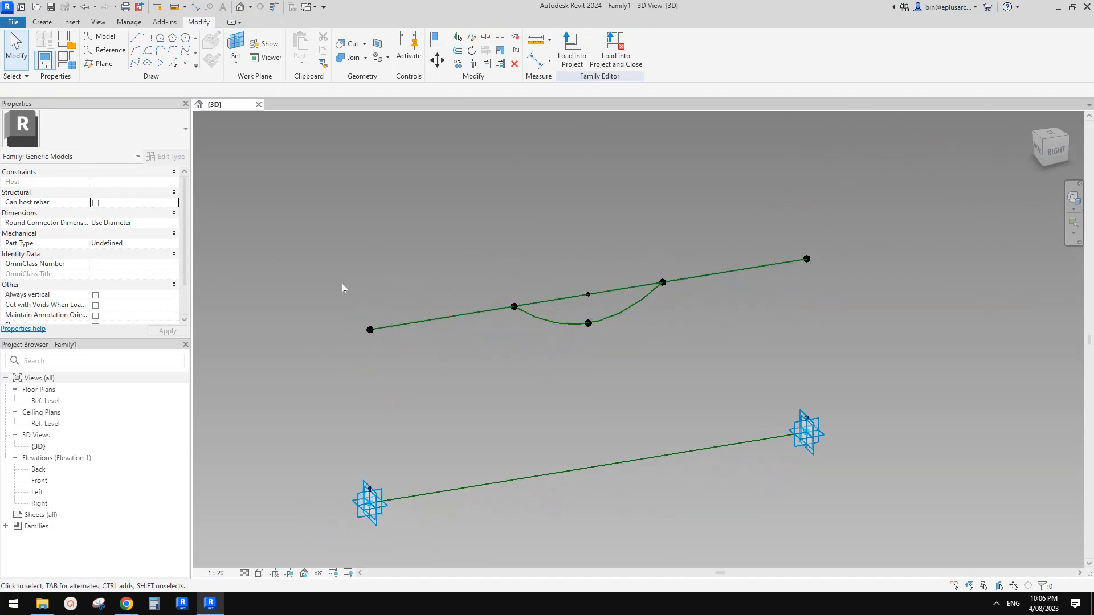
drag(342, 284, 407, 355)
ctrl+drag(518, 306, 531, 329)
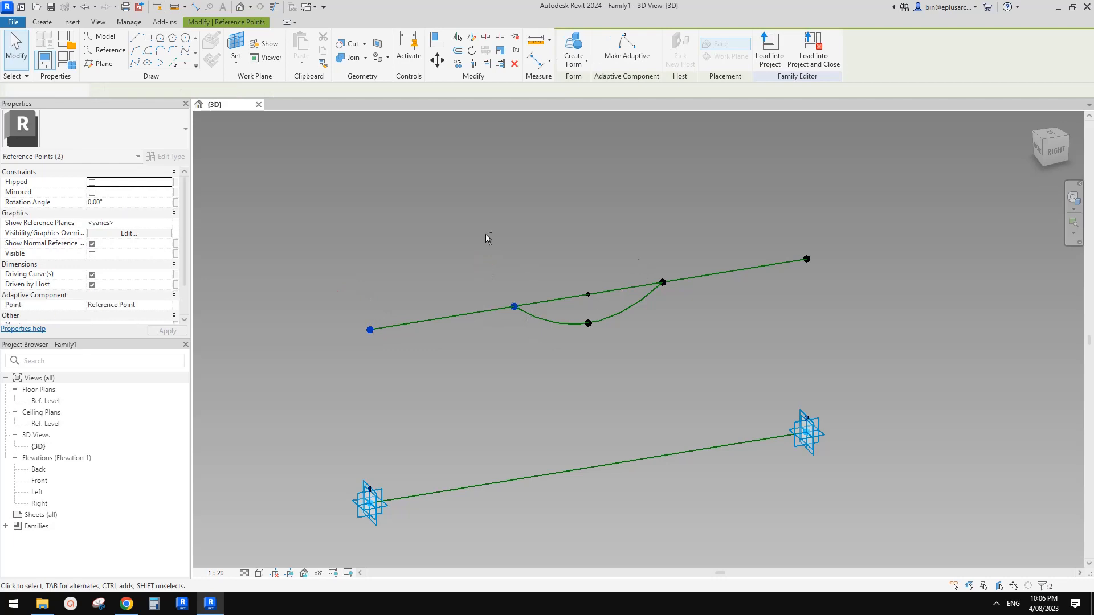
click(134, 62)
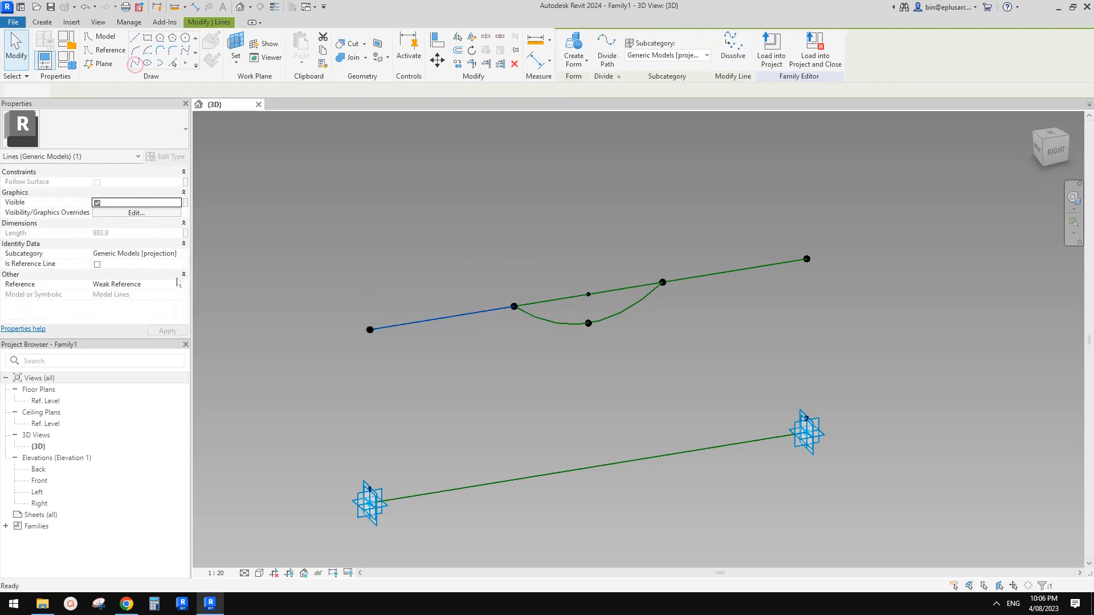
click(97, 264)
Connect the other intermediate point to the upper end point above adaptive point 2 with a spline set as a reference line.
drag(641, 263, 697, 318)
ctrl+click(805, 262)
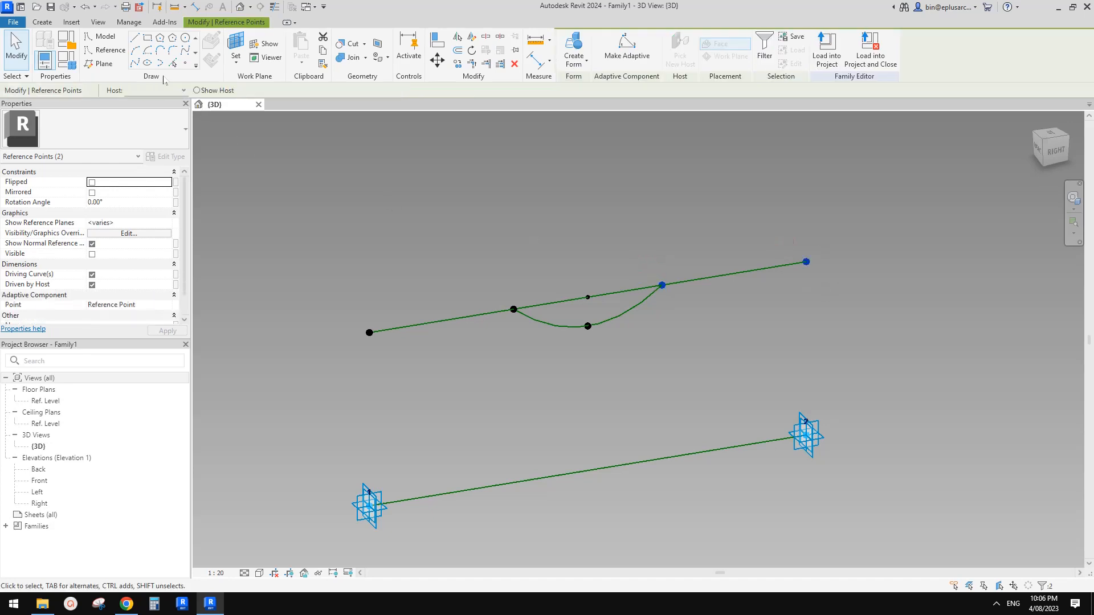
click(135, 63)
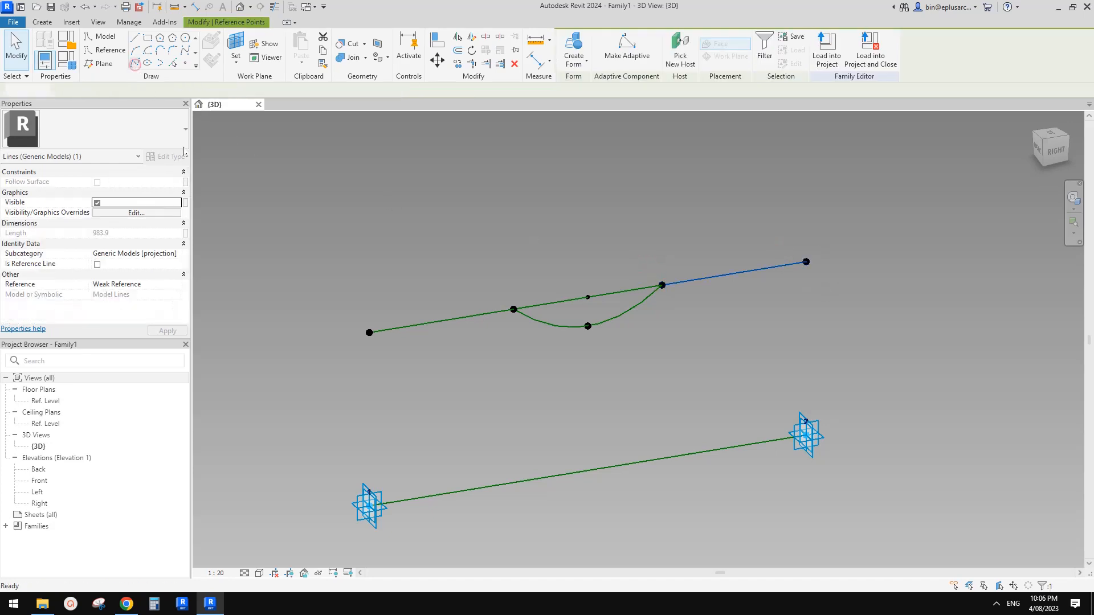
click(96, 264)
click(549, 217)
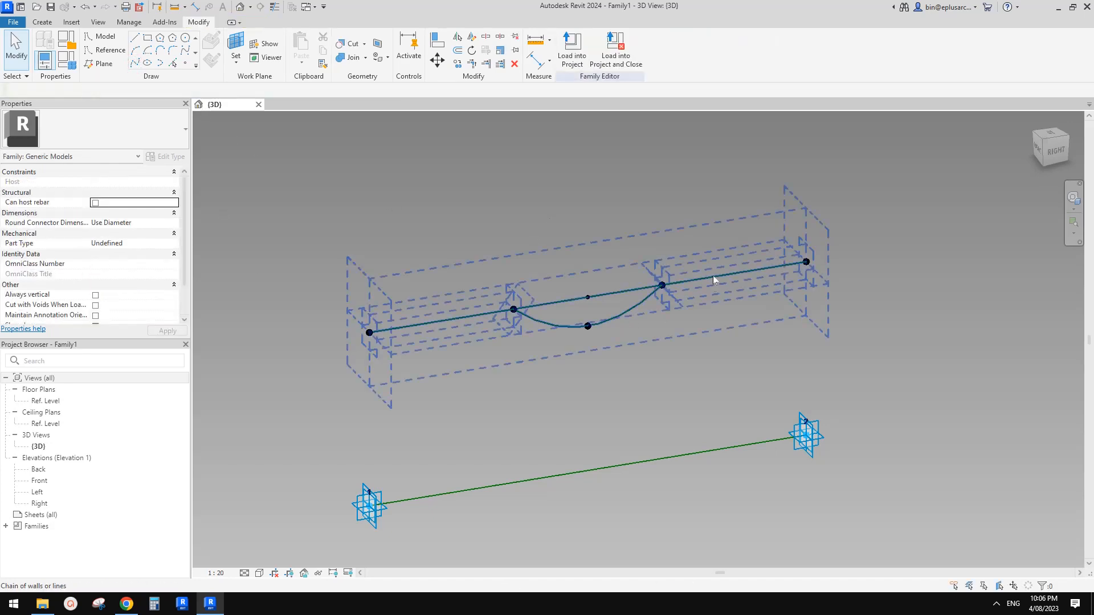
Divide the two outer upper reference lines and the arc spline together as one divided path.
shift+middle_drag(667, 314, 630, 289)
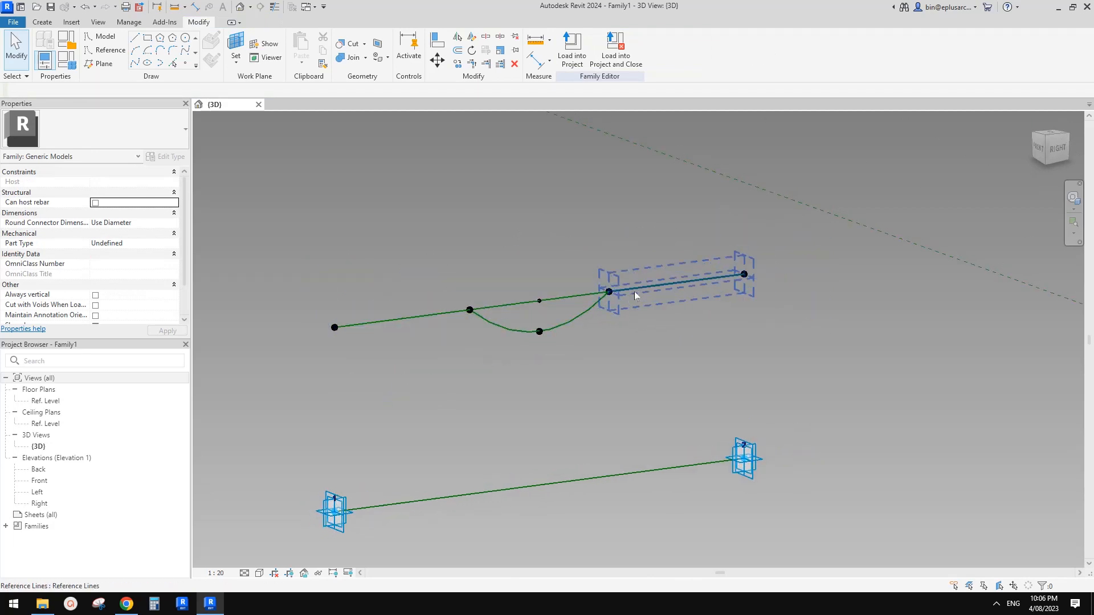
click(634, 292)
ctrl+click(582, 320)
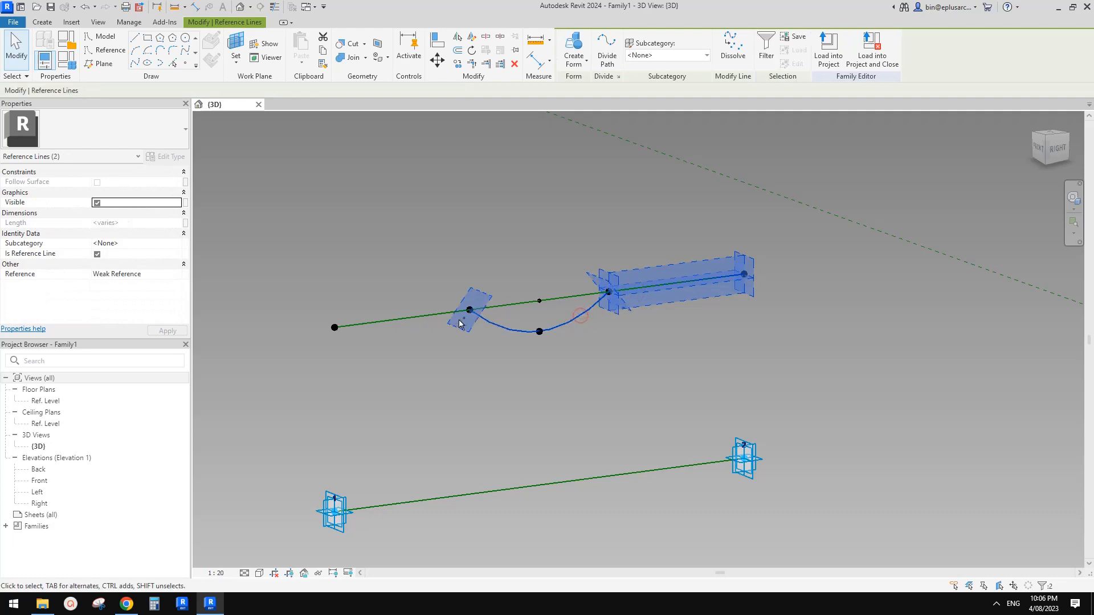
ctrl+click(433, 314)
middle_drag(611, 259, 605, 285)
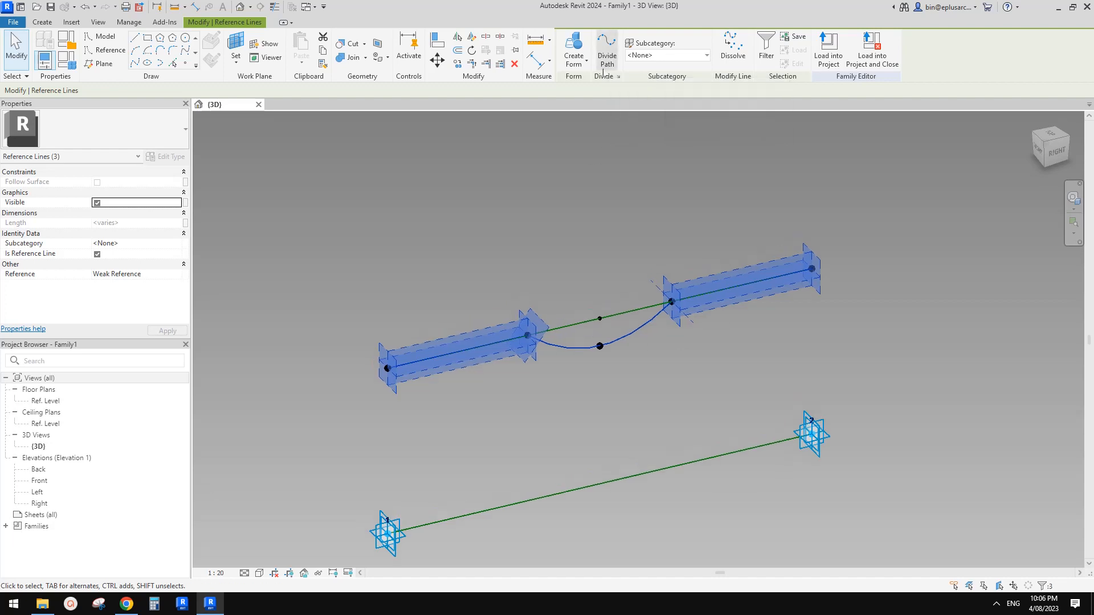
click(608, 56)
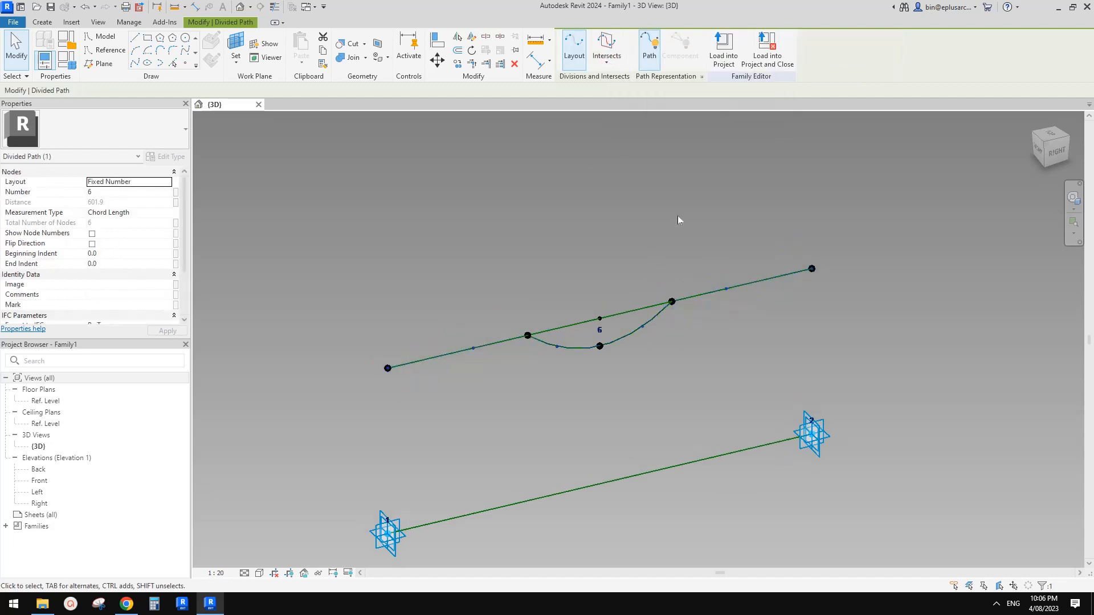
Set the number of nodes on the upper divided path to 12.
shift+middle_drag(679, 220, 669, 183)
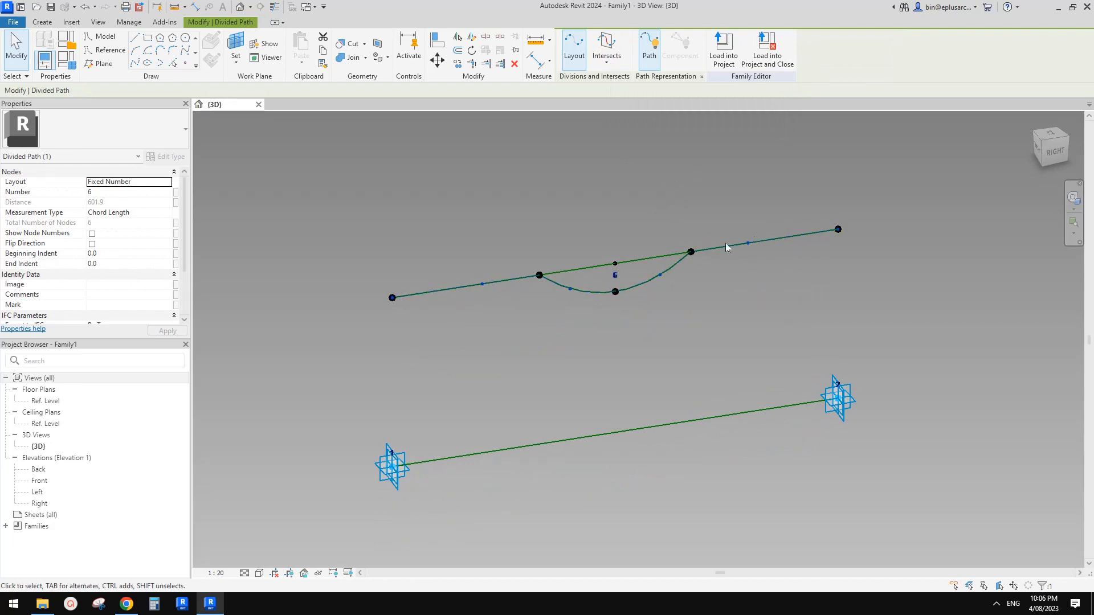
middle_drag(630, 312, 628, 322)
click(613, 286)
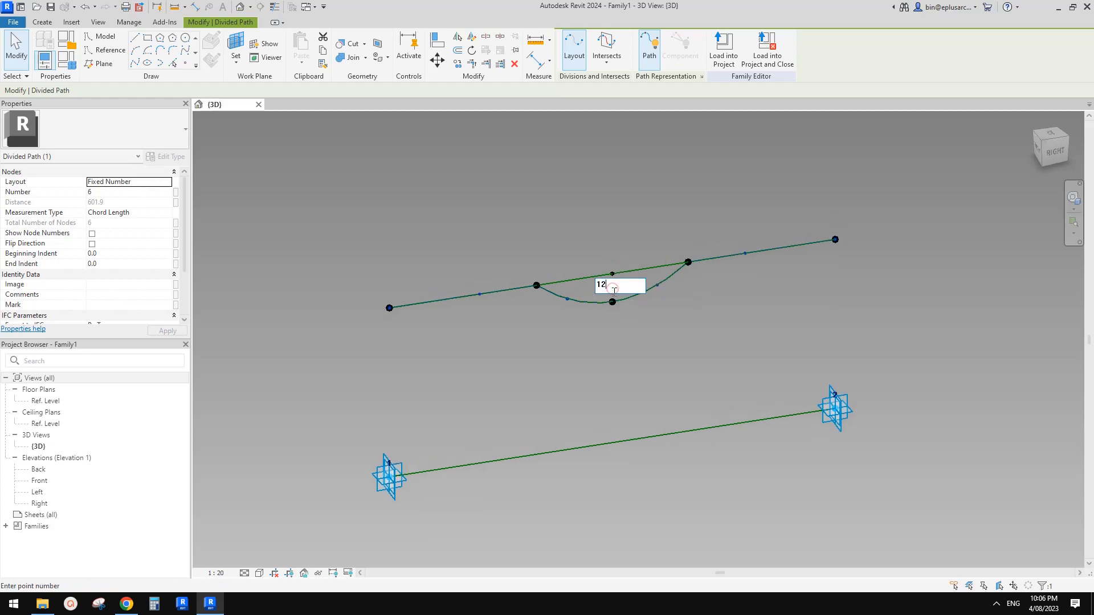
key(Return)
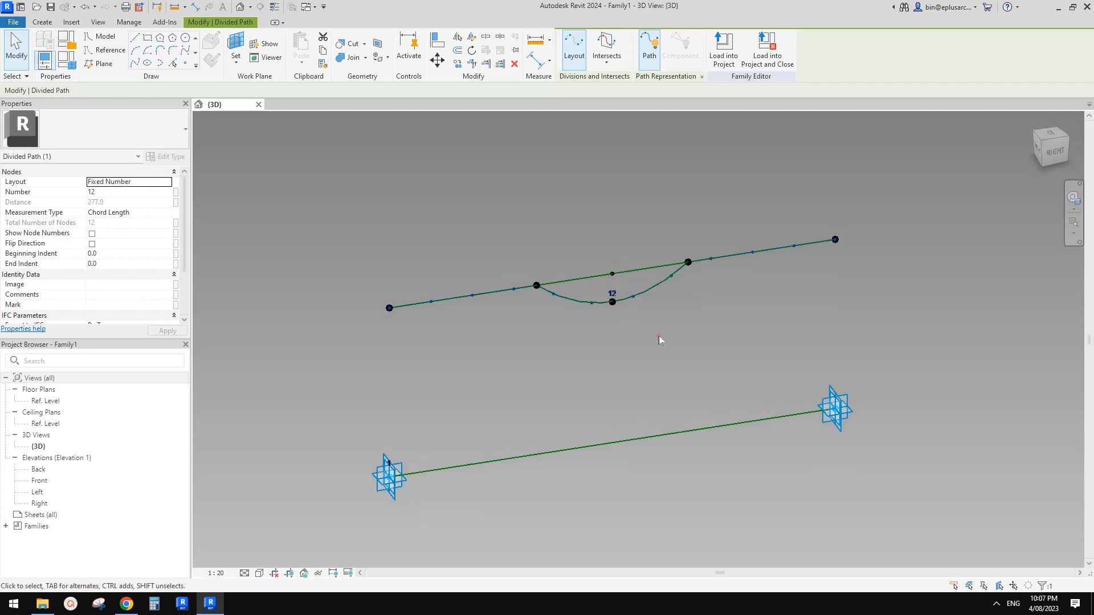
Divide the lower reference line between the adaptive points as a path with 12 nodes.
click(686, 433)
click(608, 57)
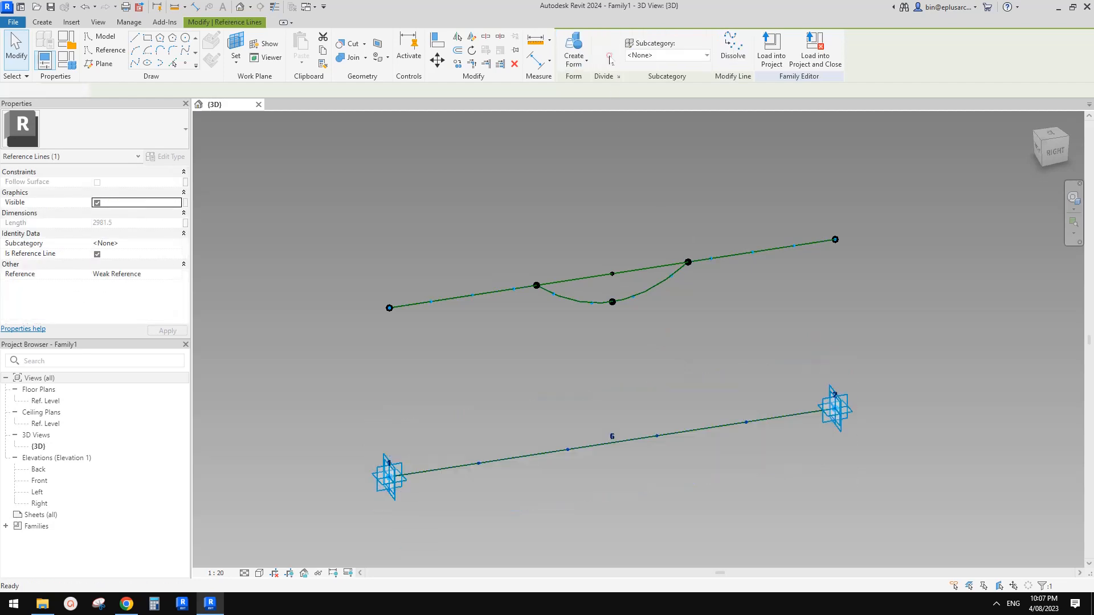
click(613, 436)
text(1)
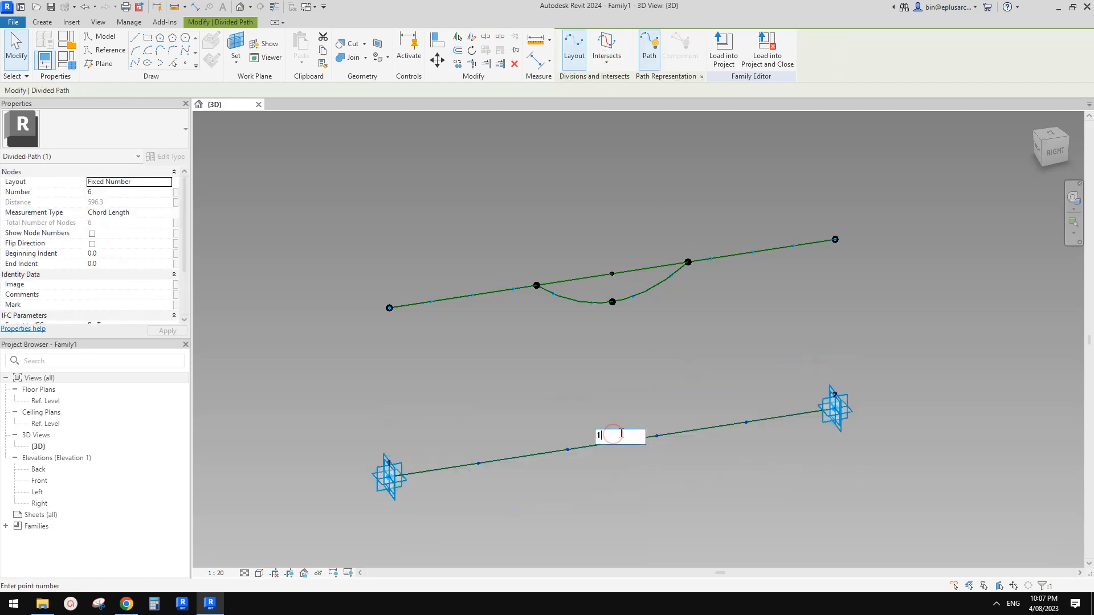
text(2)
key(Return)
shift+middle_drag(659, 391, 628, 276)
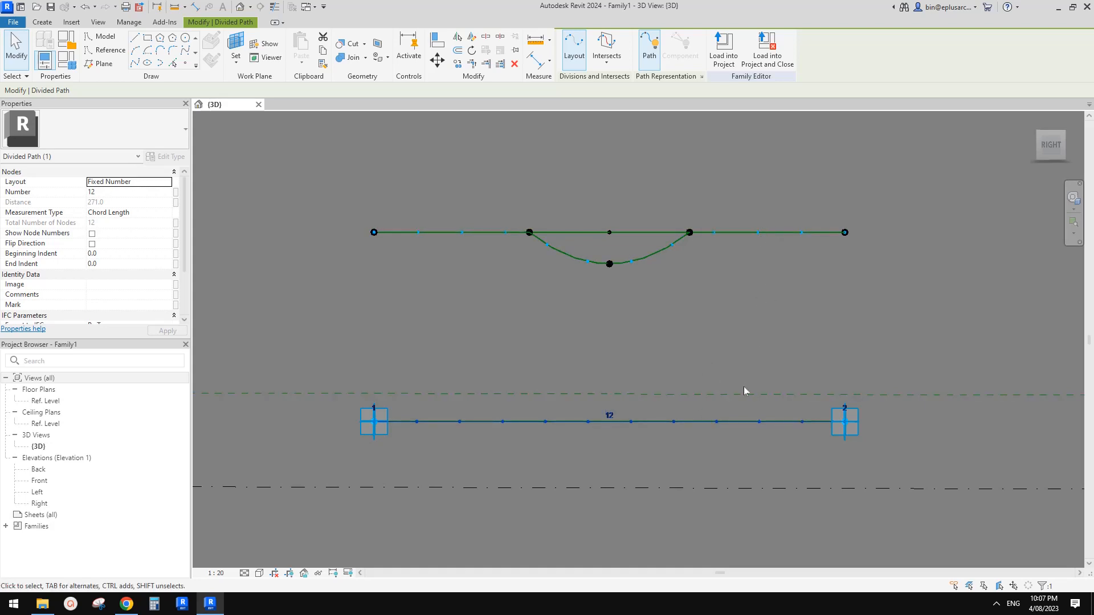
shift+middle_drag(735, 330, 678, 385)
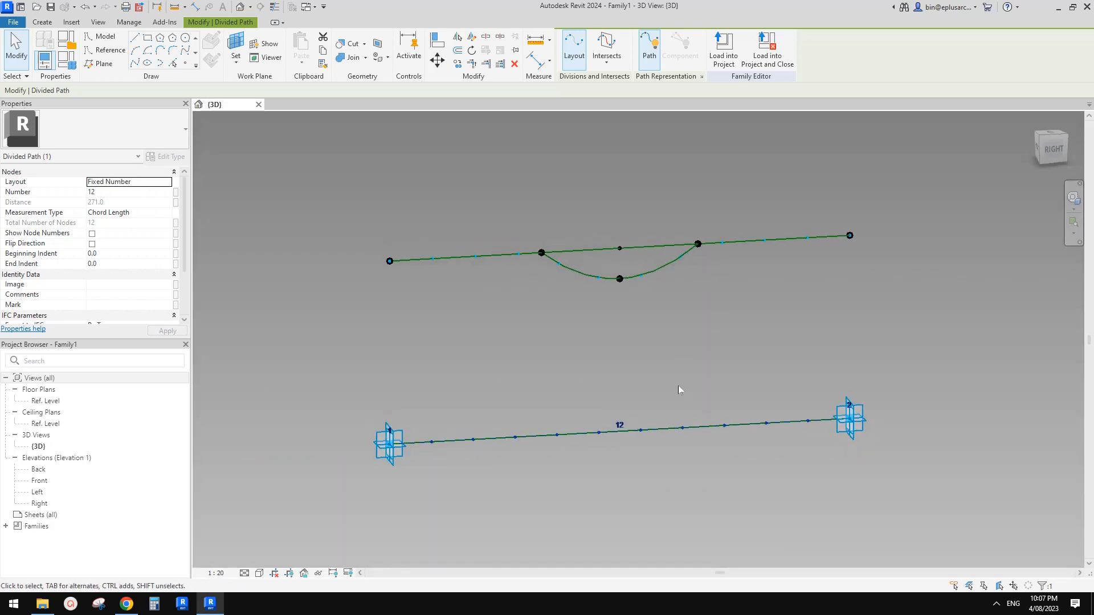
click(594, 355)
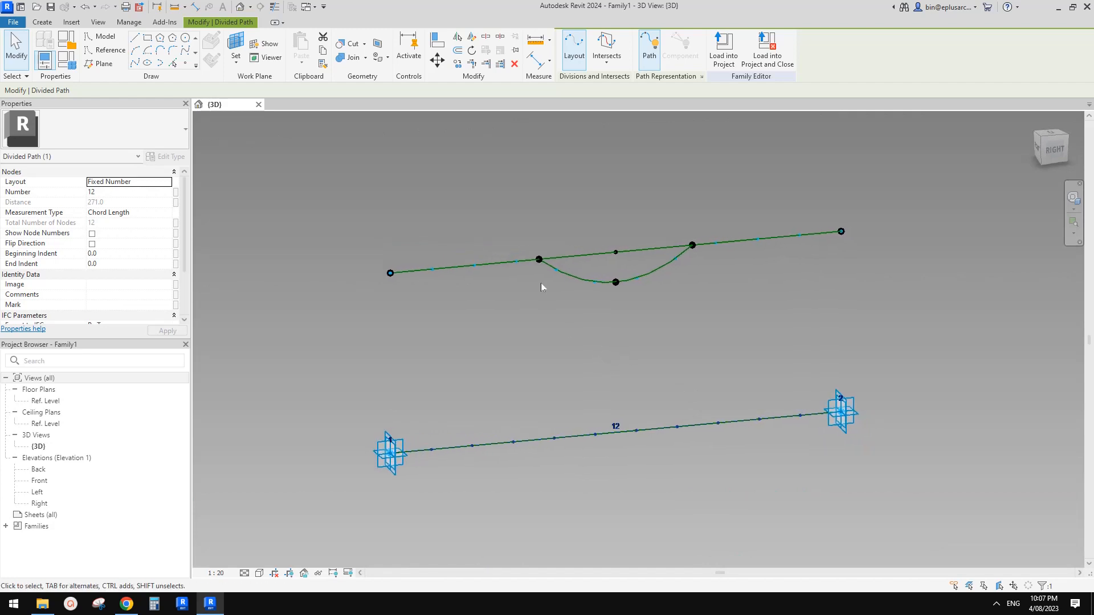
Try to draw a 3D-snapped vertical model line between matching nodes of the upper and lower divided paths.
mouse_move(553, 299)
shift+middle_down()
mouse_move(576, 303)
mouse_move(572, 294)
shift+middle_up()
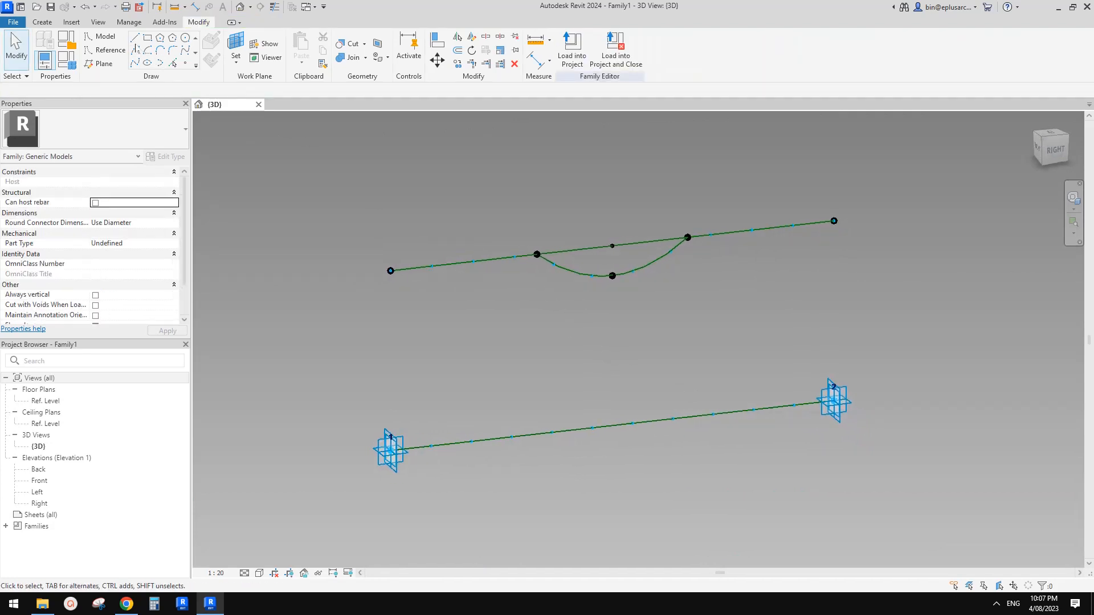
click(136, 38)
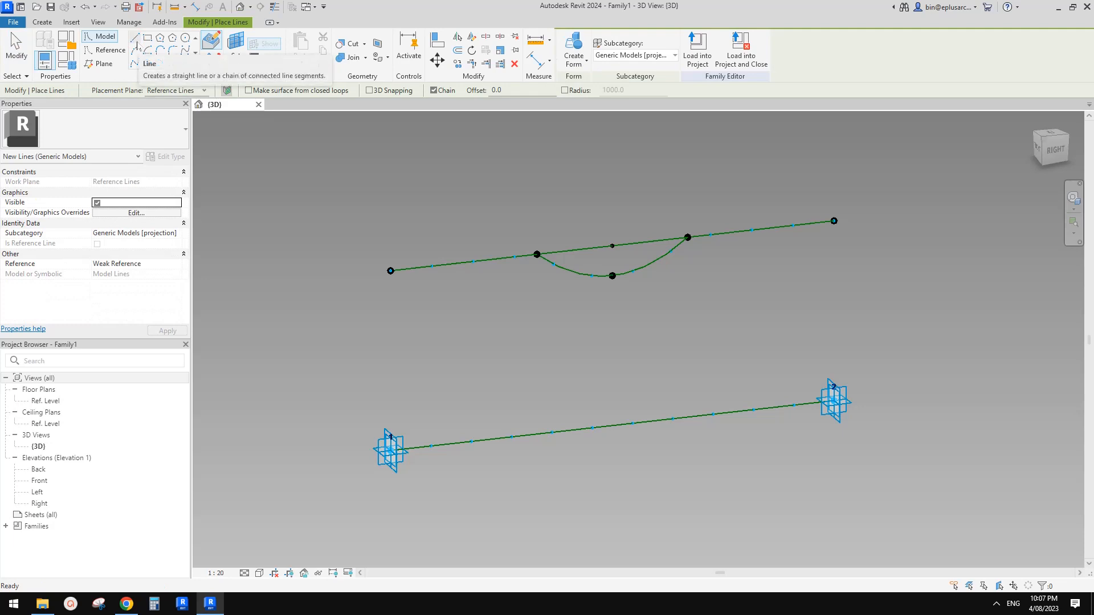
click(369, 91)
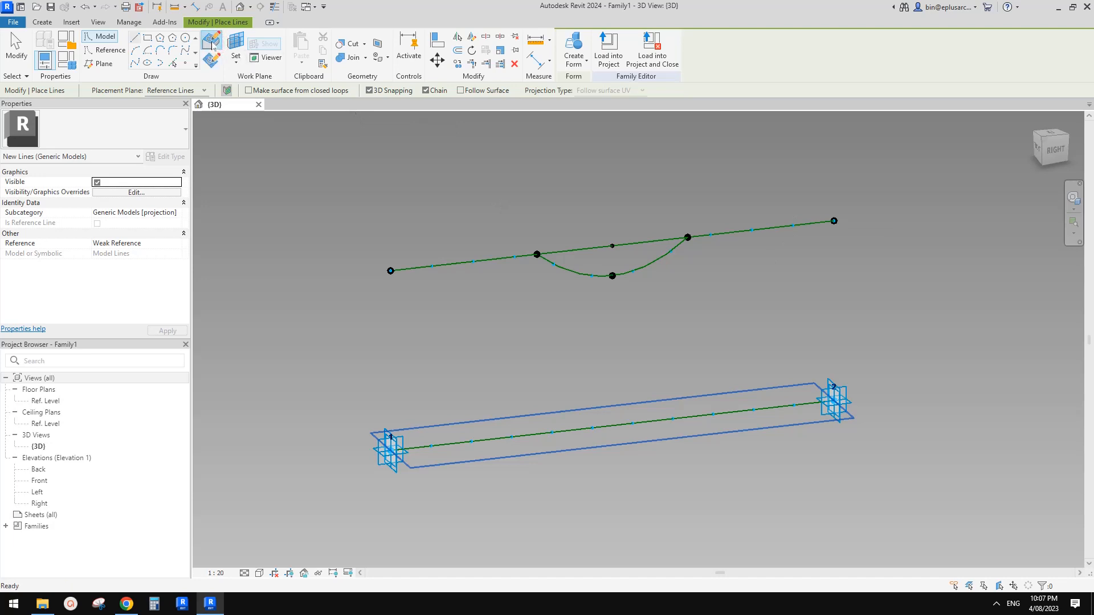
click(370, 90)
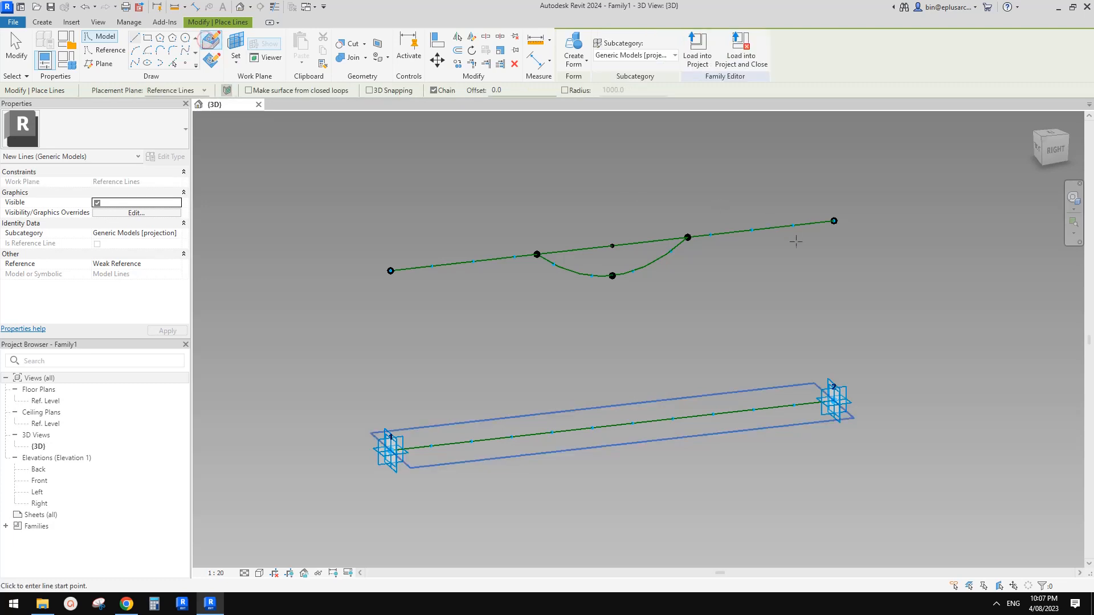
click(376, 91)
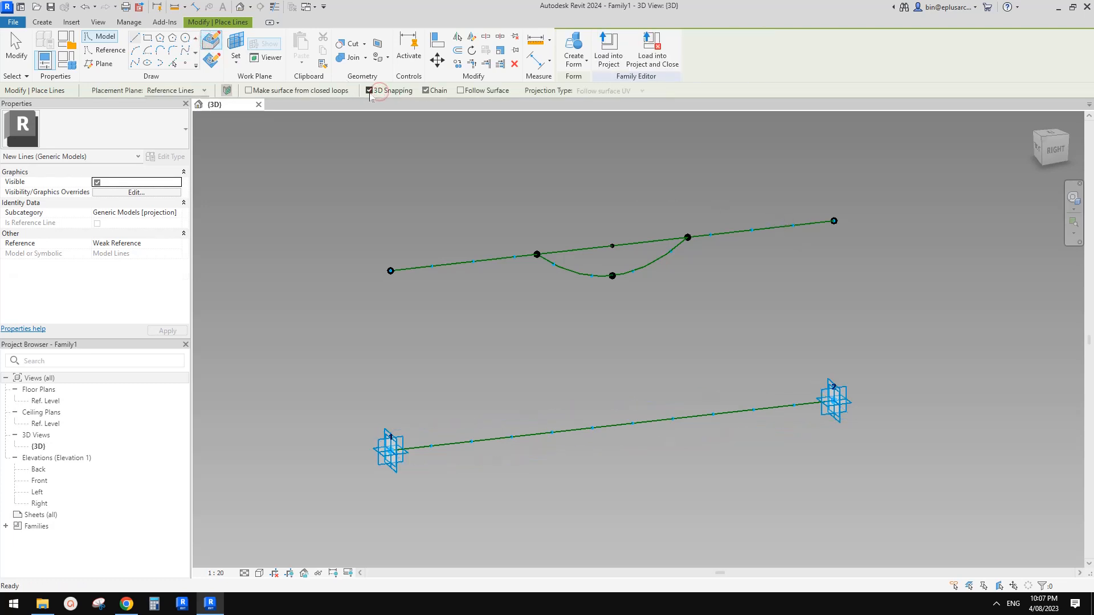
click(792, 226)
click(793, 405)
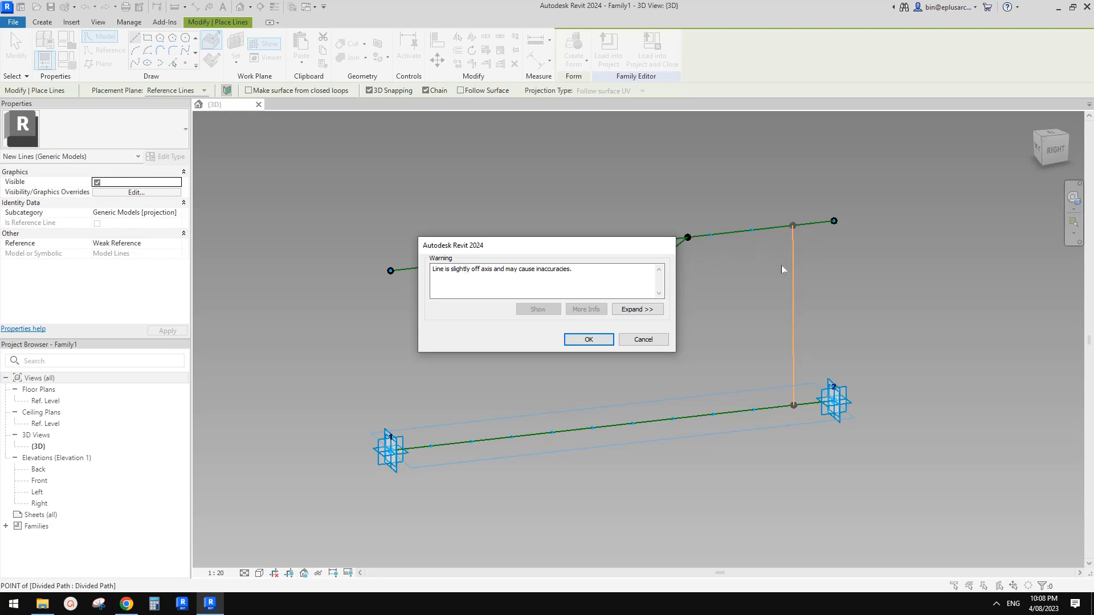
click(644, 339)
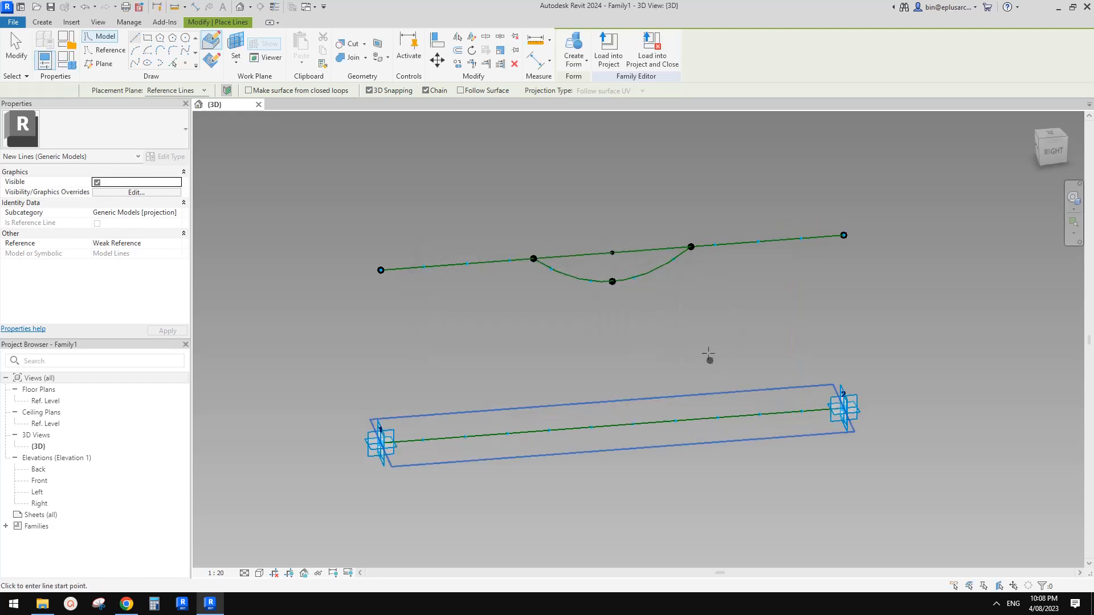
key(Escape)
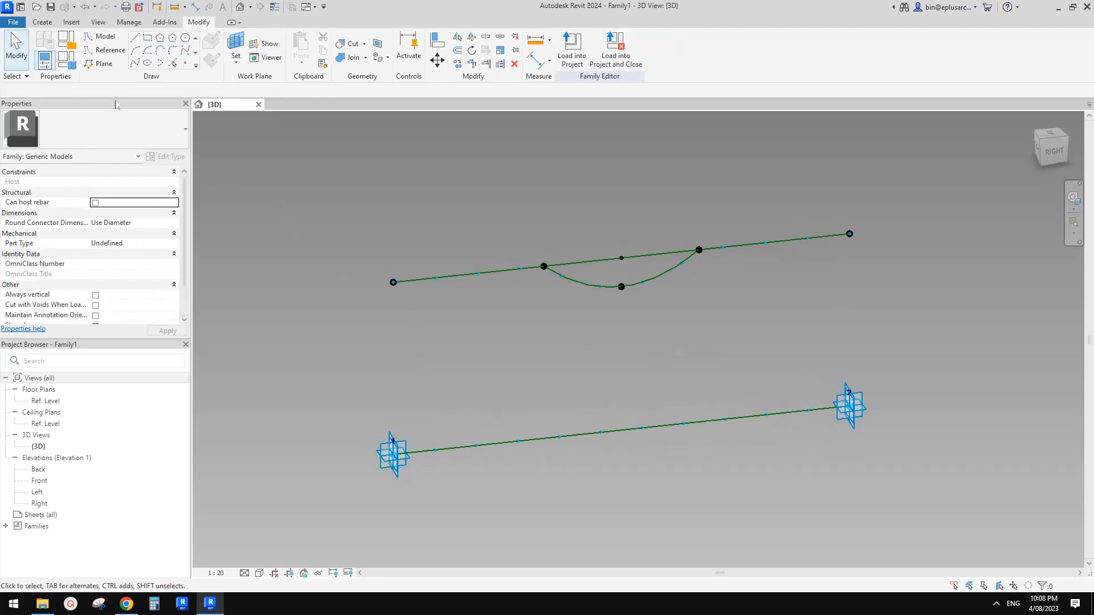
Create a new family from the Metric Generic Model Adaptive.rft template.
click(13, 22)
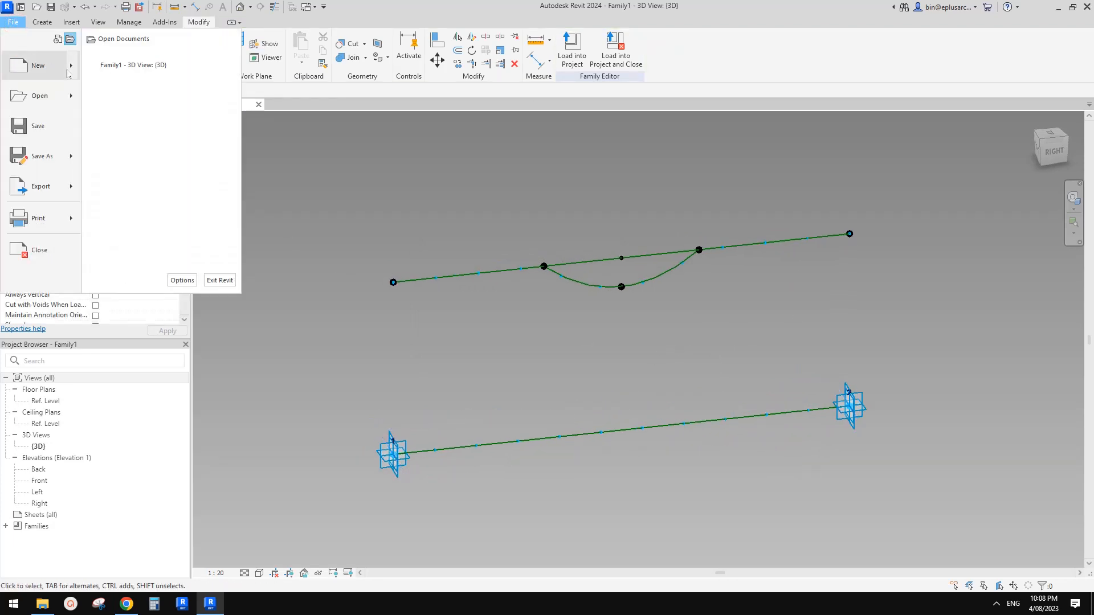
mouse_move(73, 78)
click(113, 94)
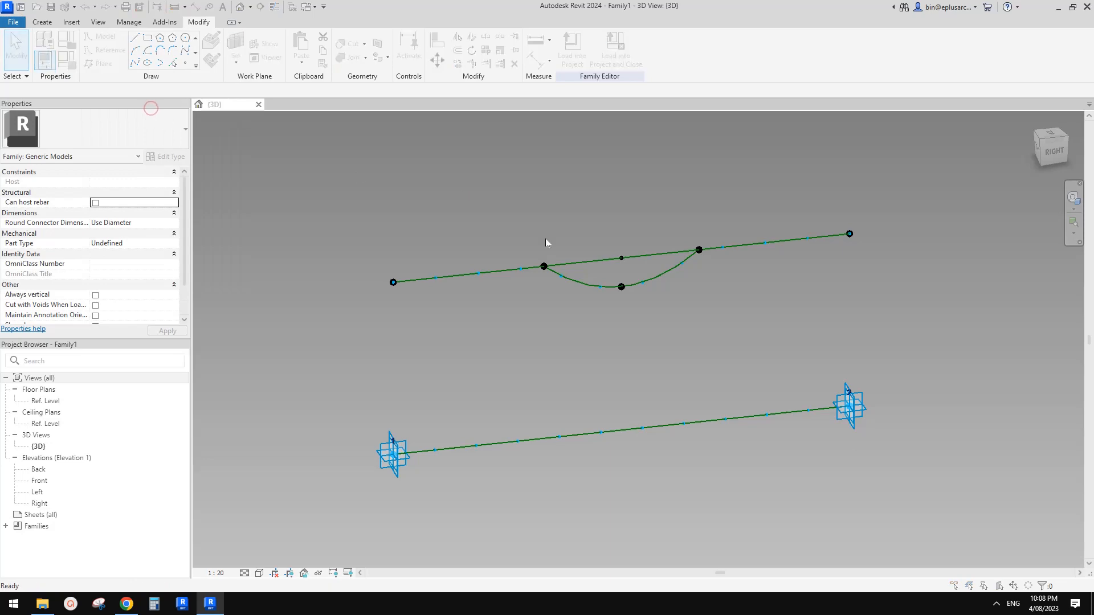
scroll(508, 379, down, 10)
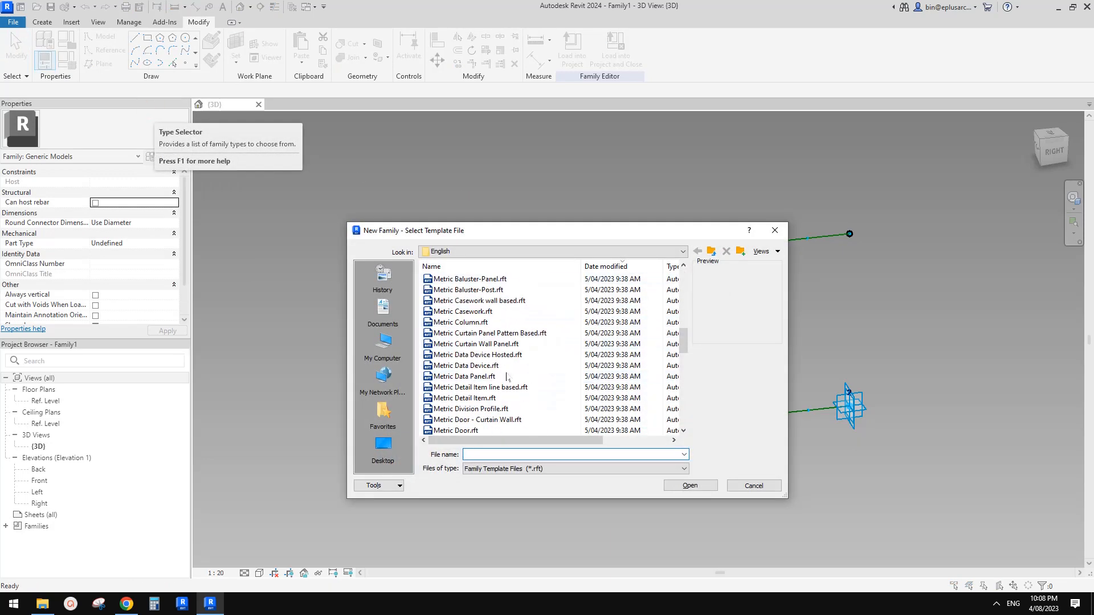
scroll(509, 379, down, 4)
click(513, 322)
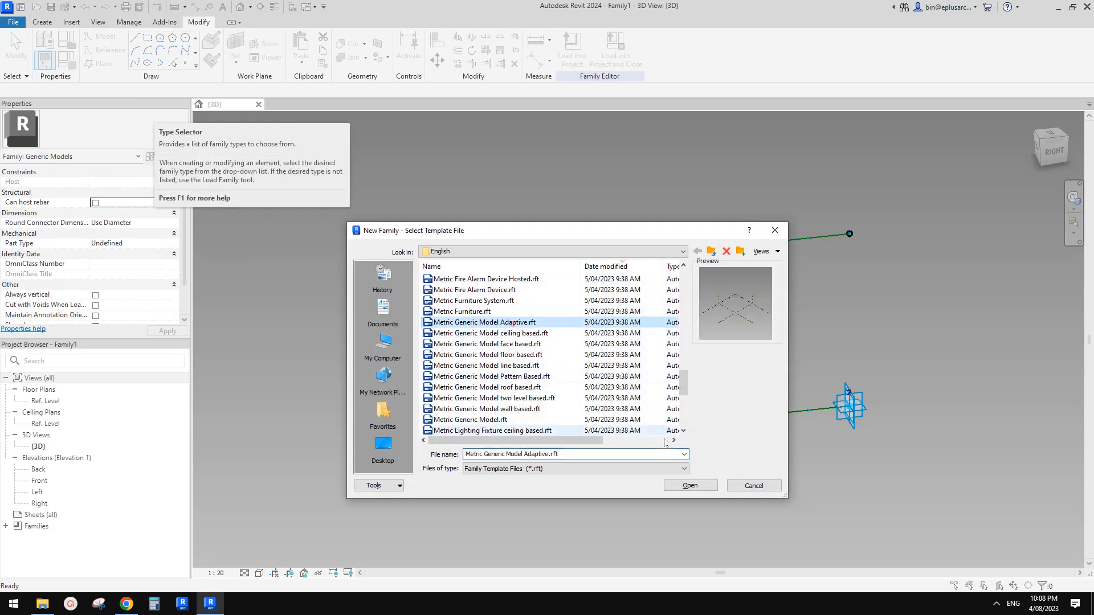
click(701, 489)
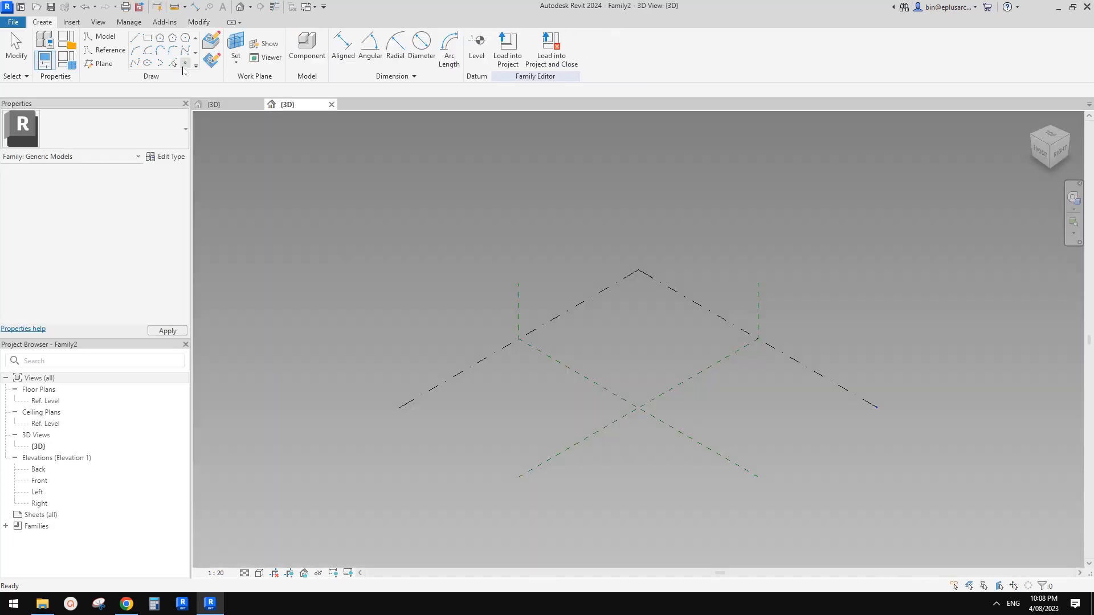
Place two reference points on the Ref. Level plane and make both of them adaptive.
click(185, 66)
click(571, 408)
click(635, 375)
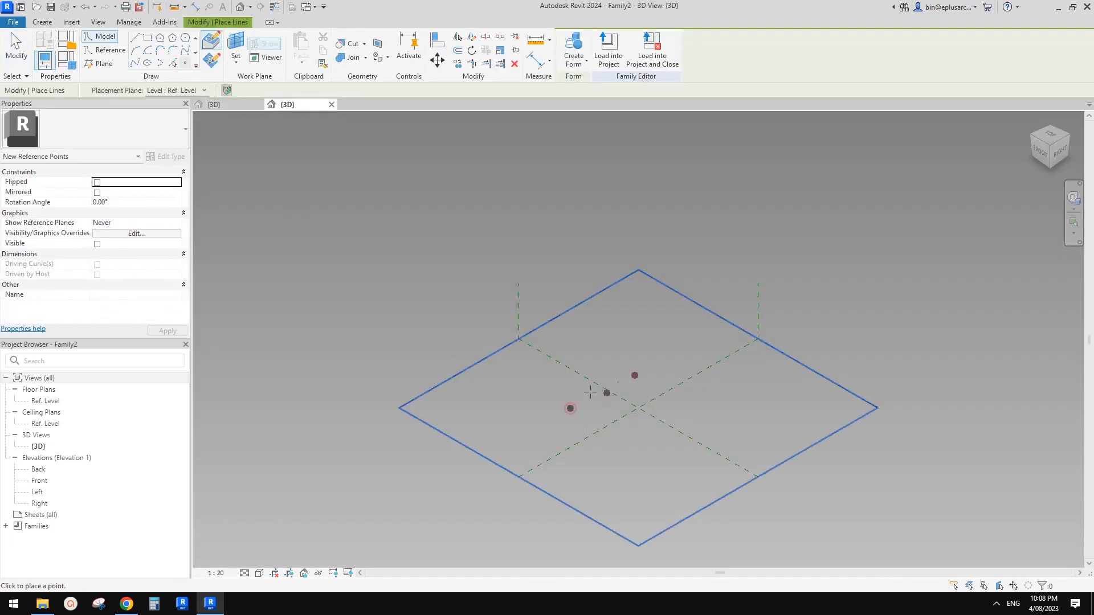
key(Escape)
key(Escape)
drag(589, 392, 665, 453)
click(632, 50)
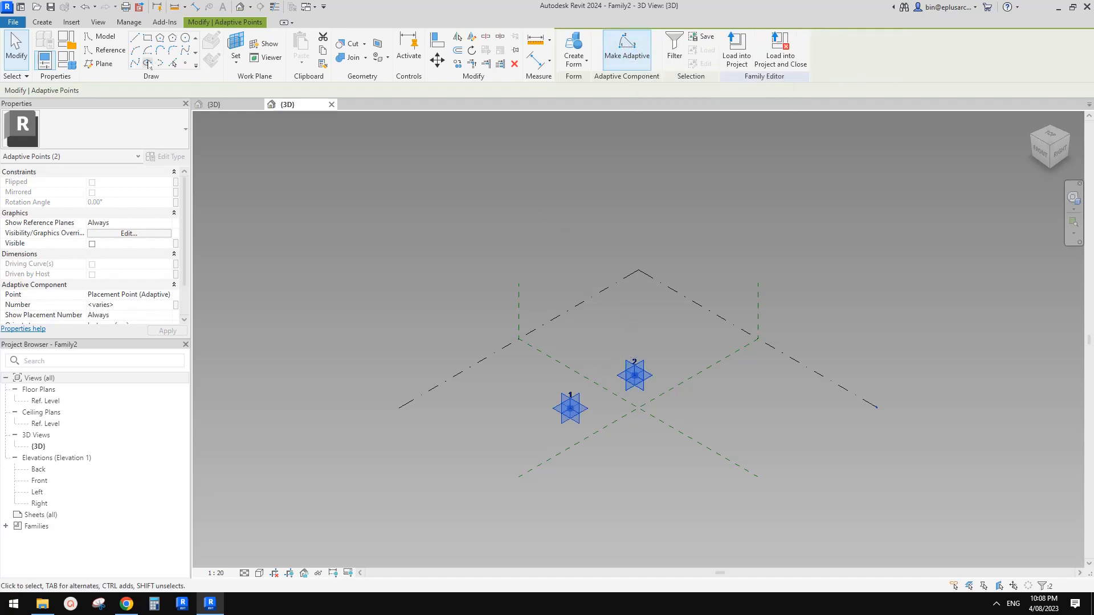
Draw a model line between the two adaptive points and load this rod family into the fence family.
click(139, 64)
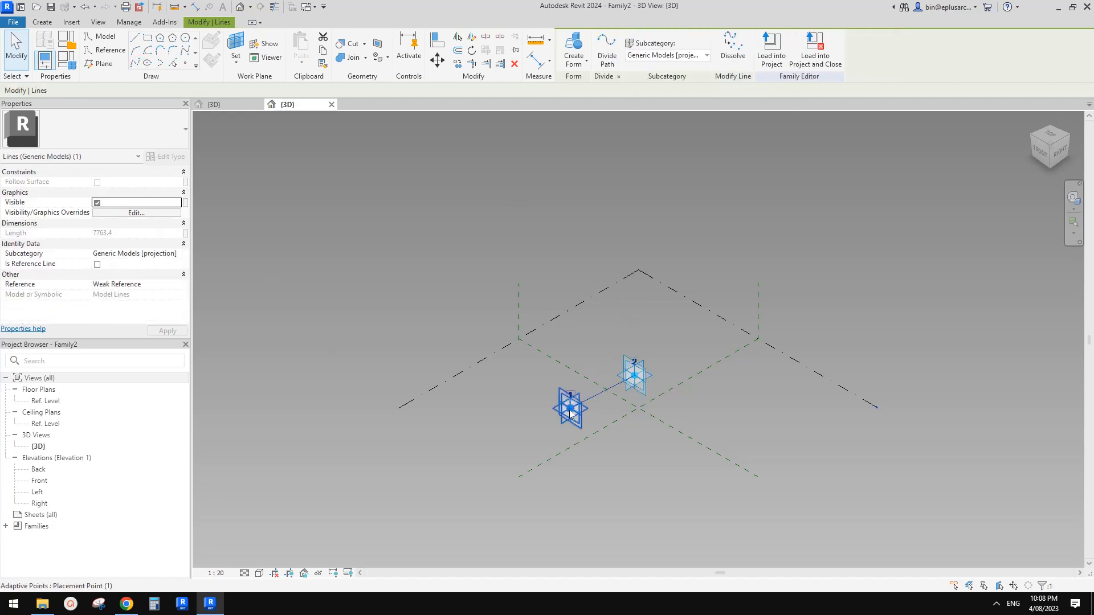
middle_drag(600, 393, 597, 397)
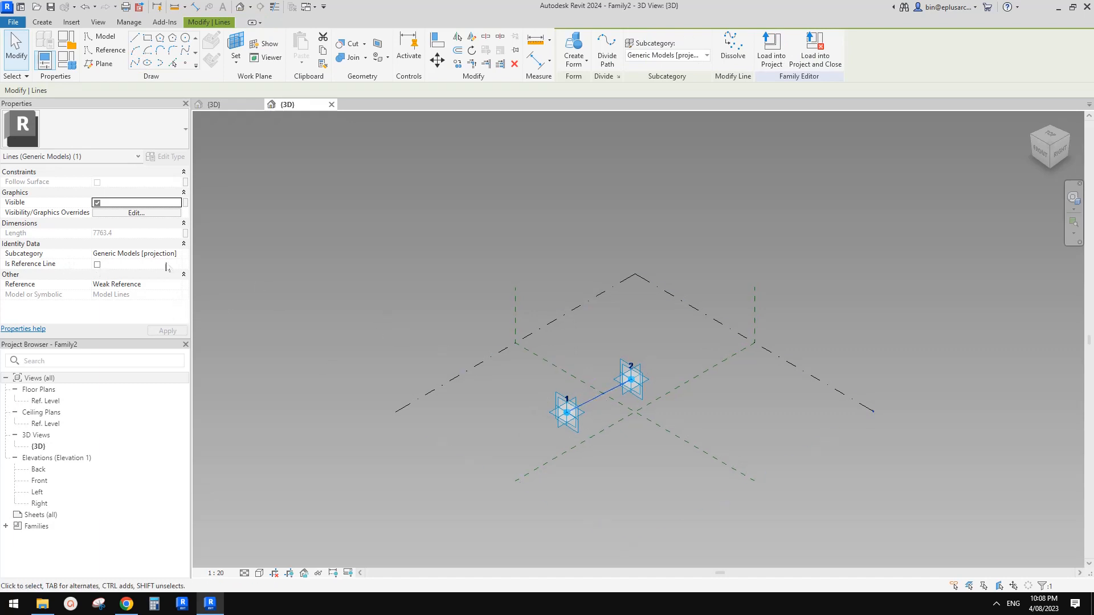
key(Escape)
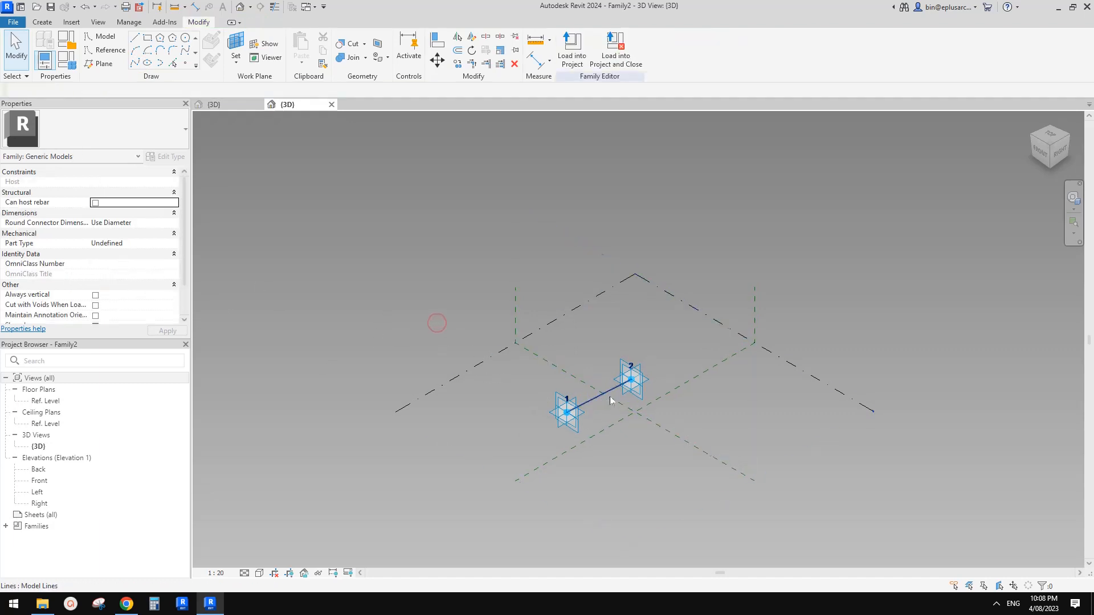
click(572, 49)
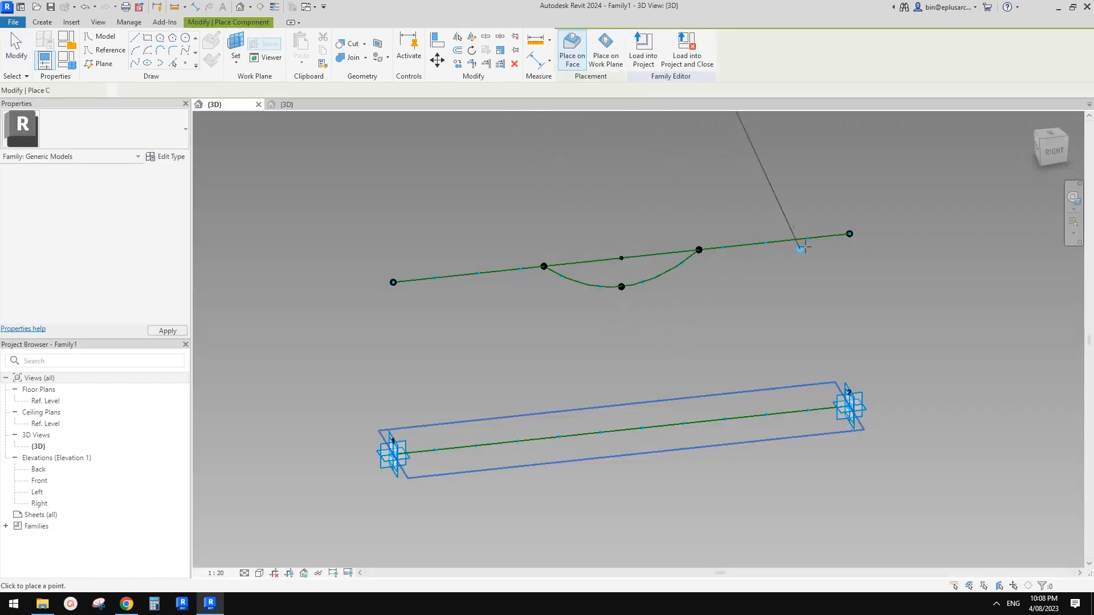
Try to place the two-point rod between matching nodes of the arc-cut upper and lower divided paths and repeat it along them.
click(807, 238)
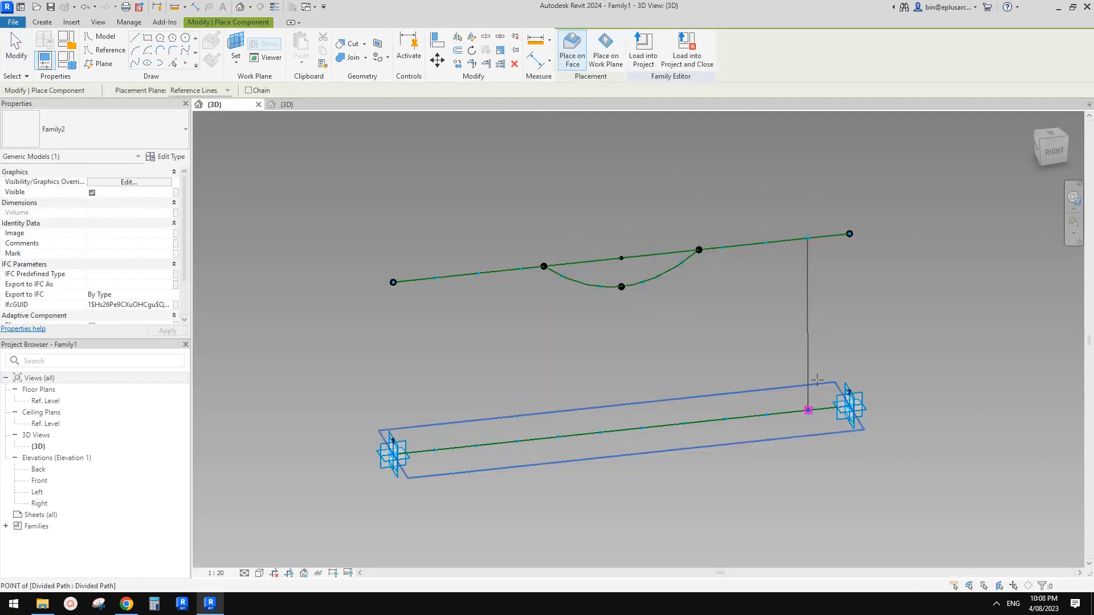
click(807, 408)
key(Escape)
key(Escape)
click(809, 286)
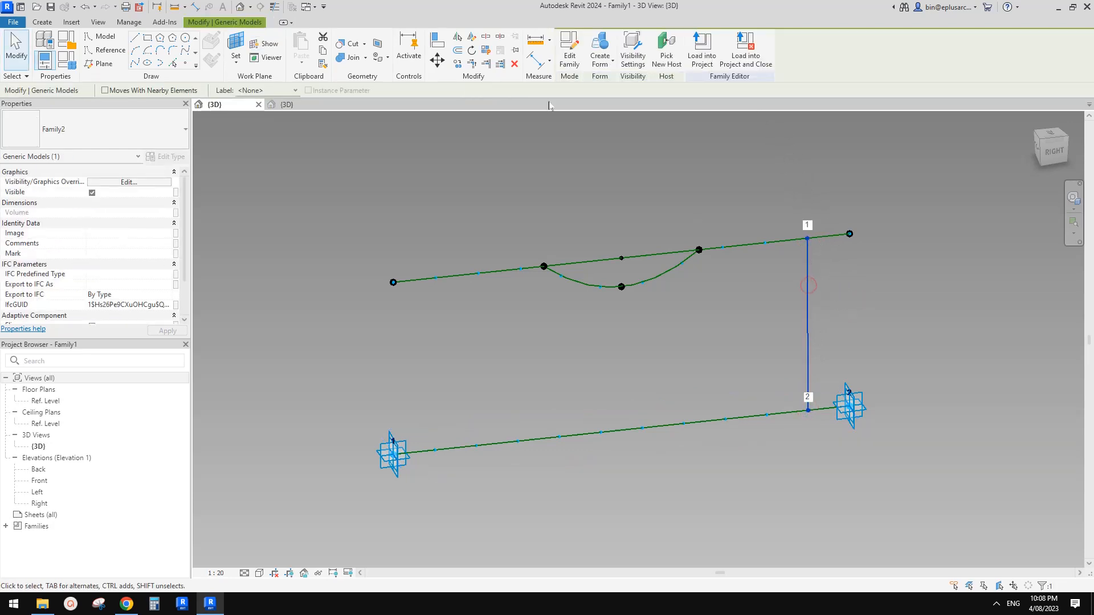
click(490, 63)
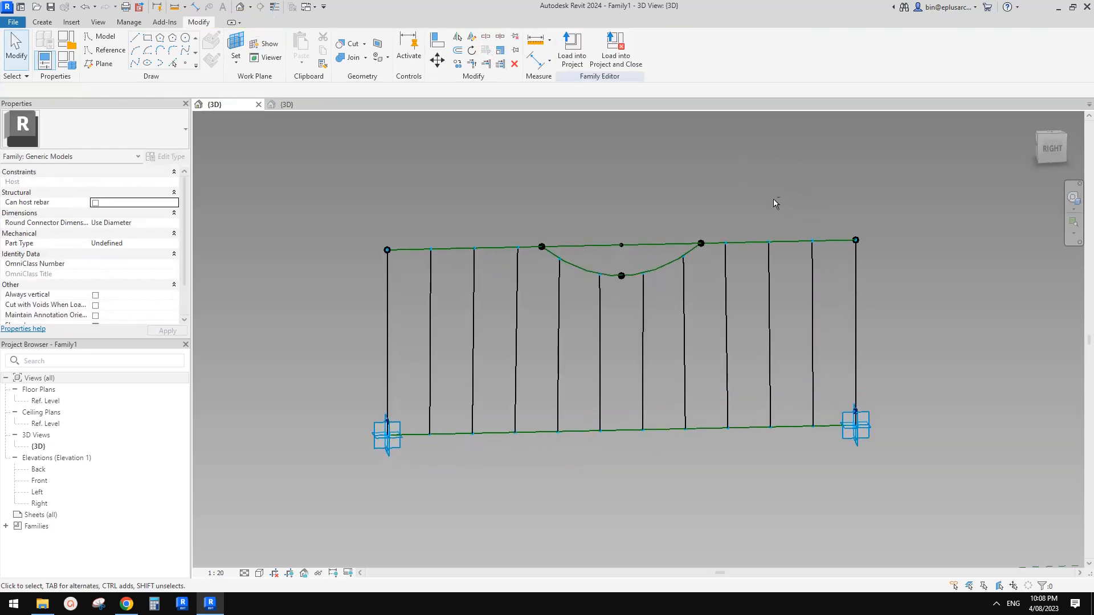
Examine the repeated rods in the Right view and compare their verticality with the fence sketch in the Google Docs document.
click(1051, 150)
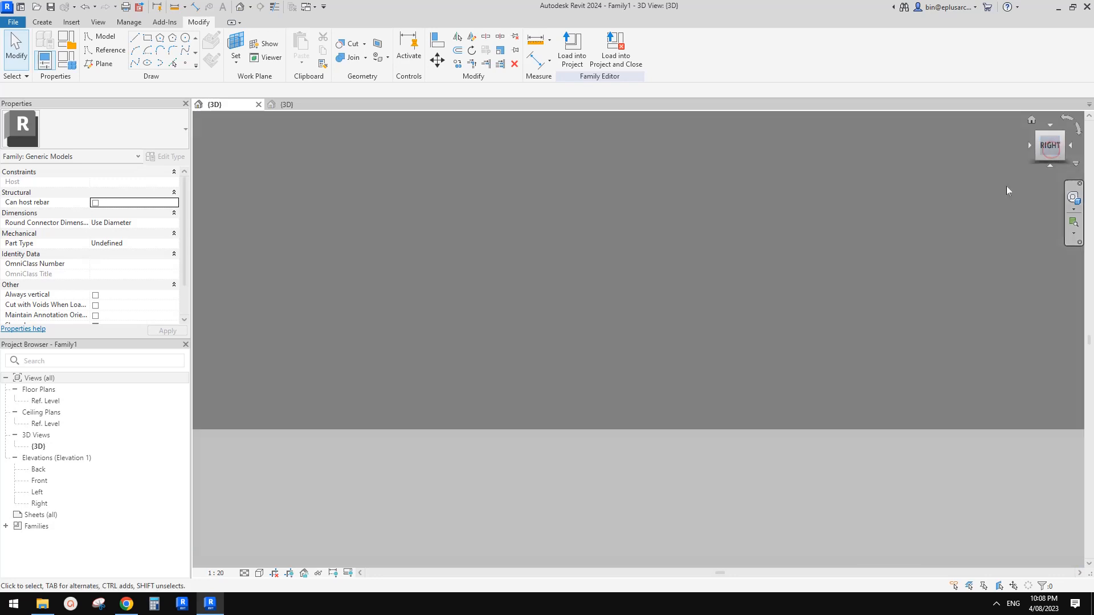
scroll(579, 395, up, 6)
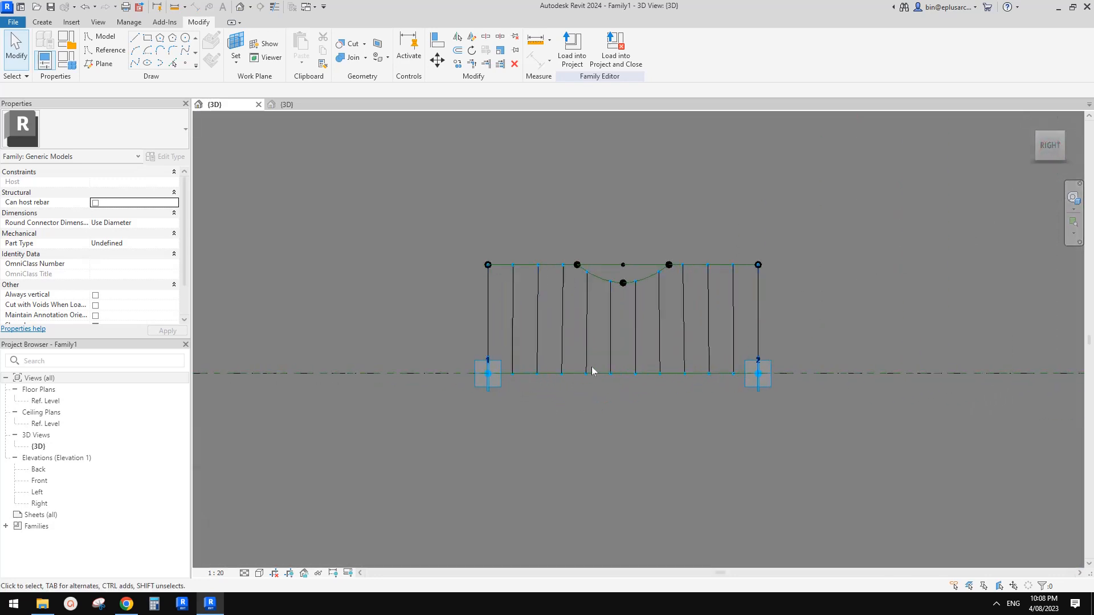
scroll(621, 364, up, 3)
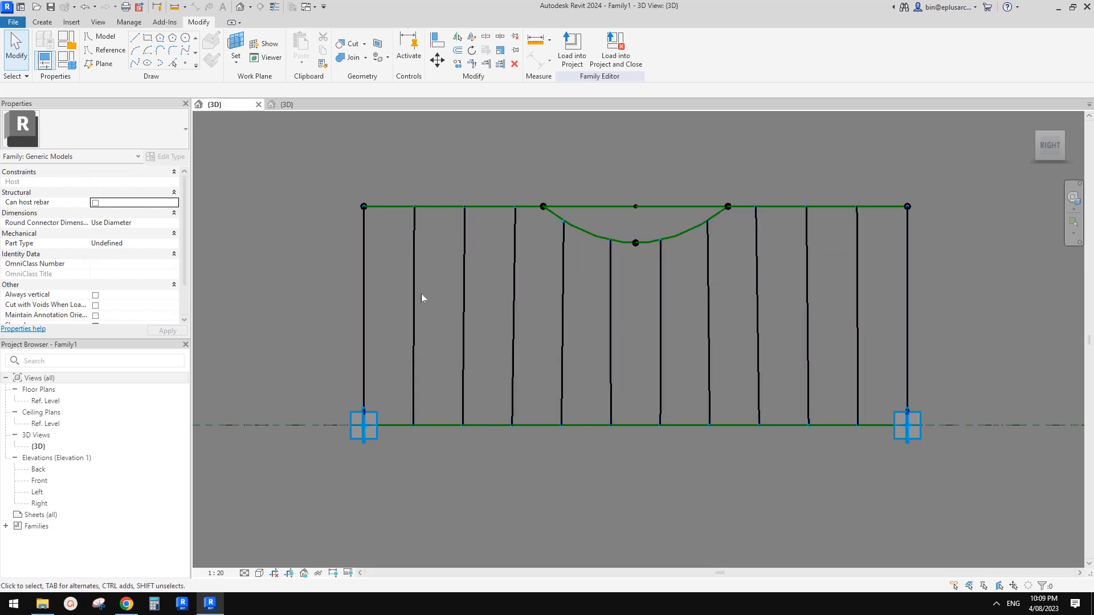
middle_drag(725, 291, 746, 296)
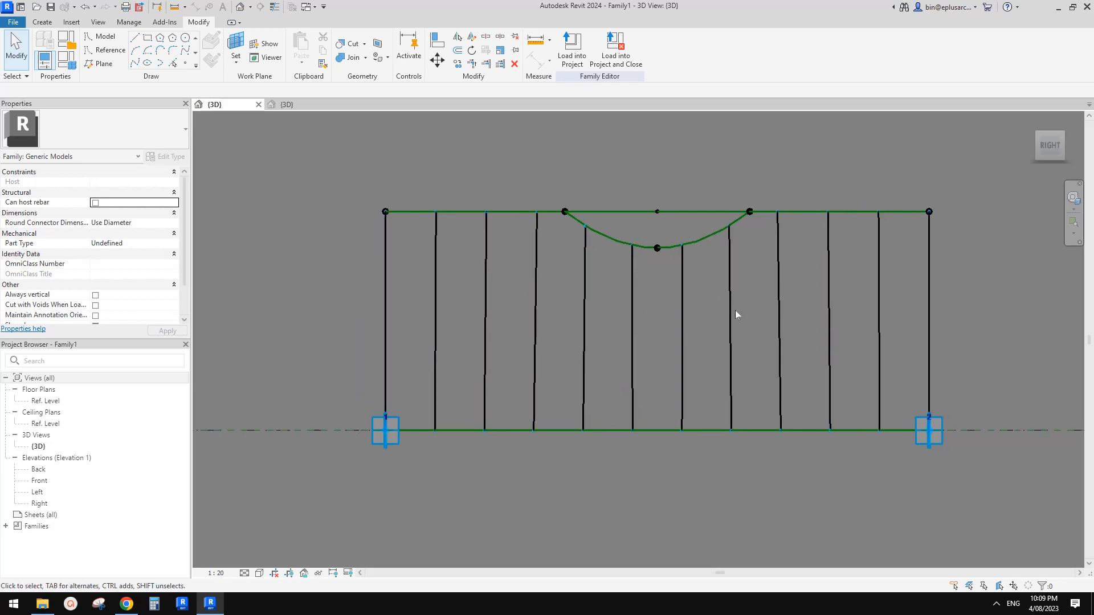
key(alt+Tab)
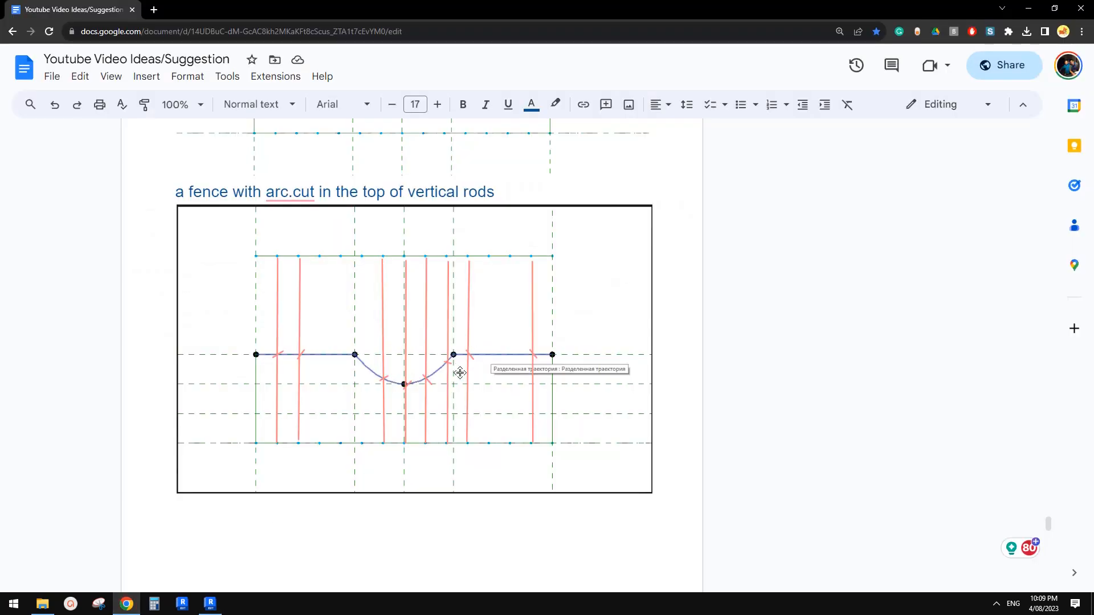
click(210, 604)
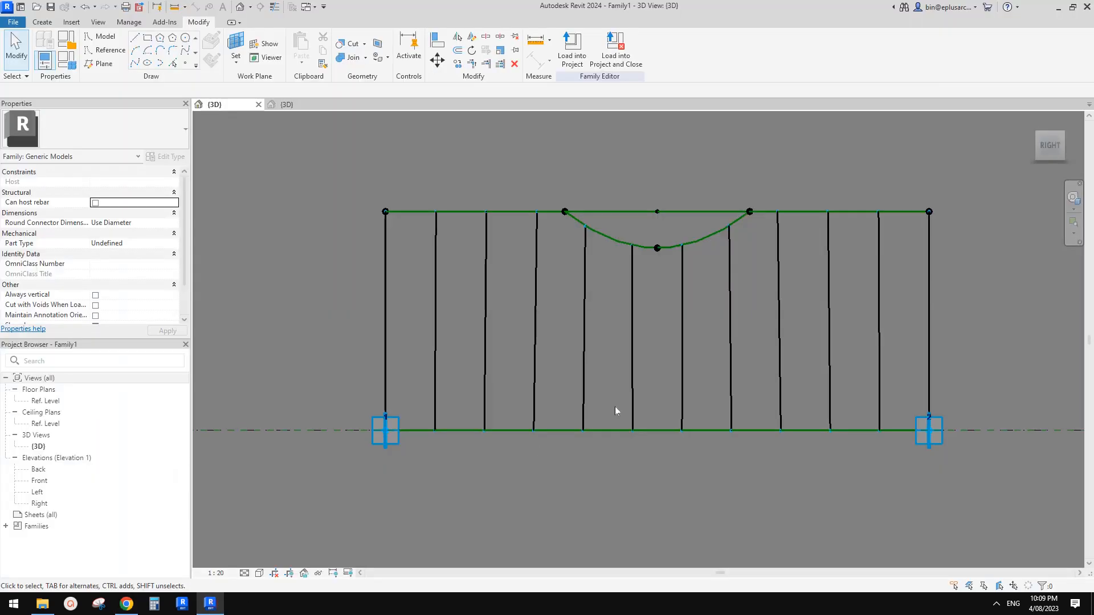
Undo the rod repeat and delete the divided path along the arc-cut top together with its rod.
click(829, 306)
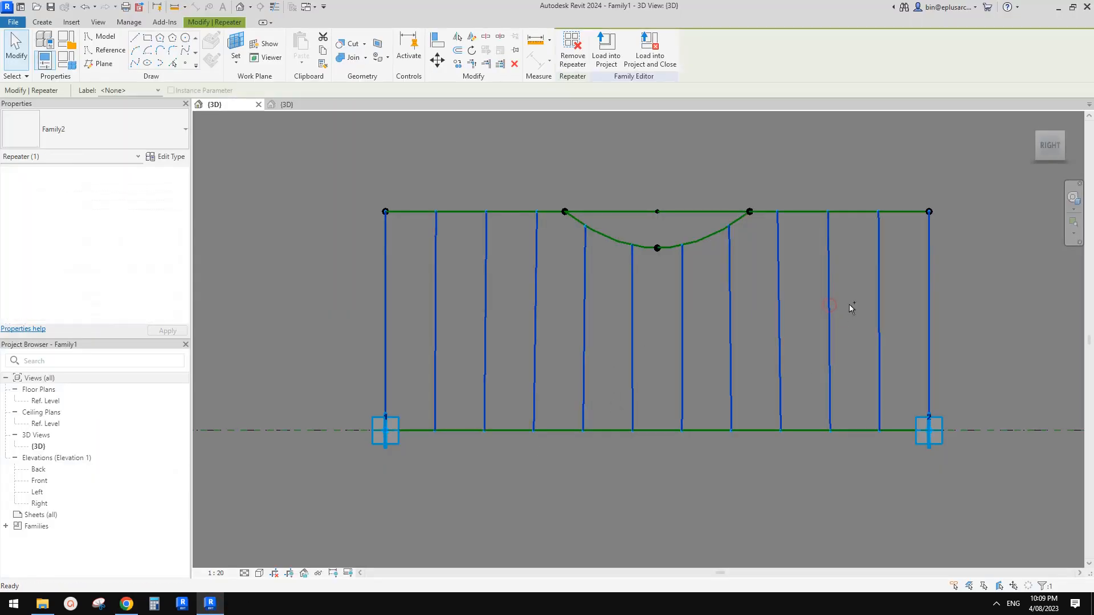
key(ctrl+z)
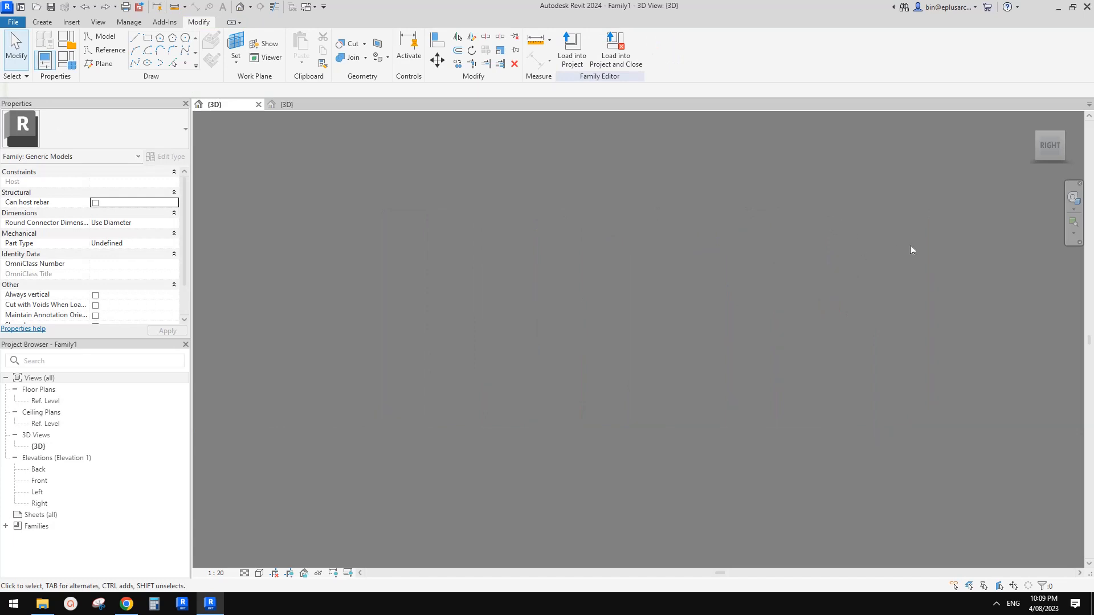
click(1045, 149)
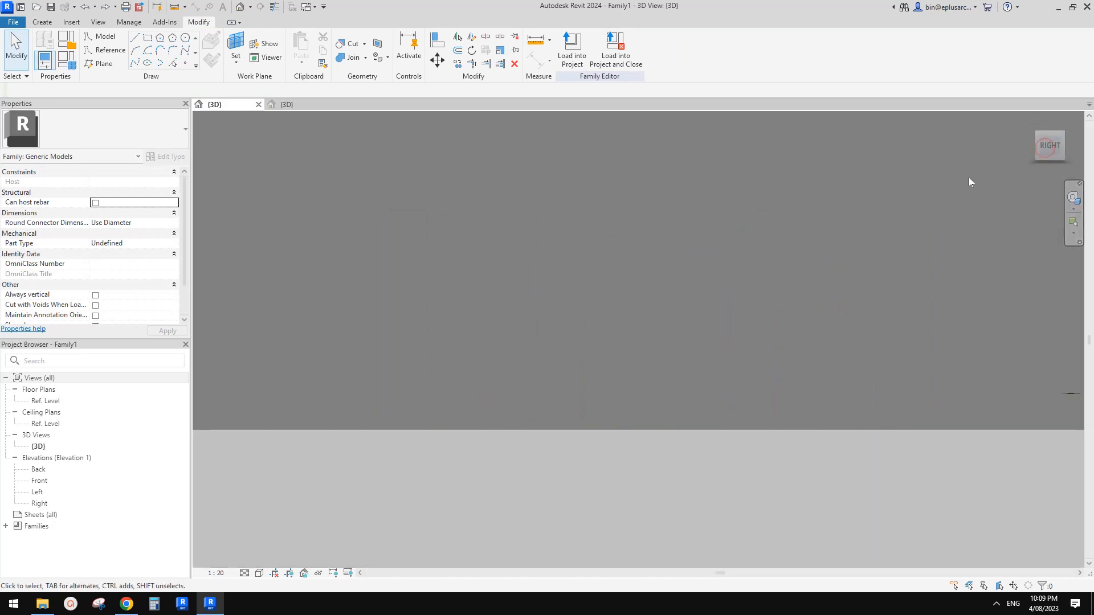
scroll(590, 425, up, 10)
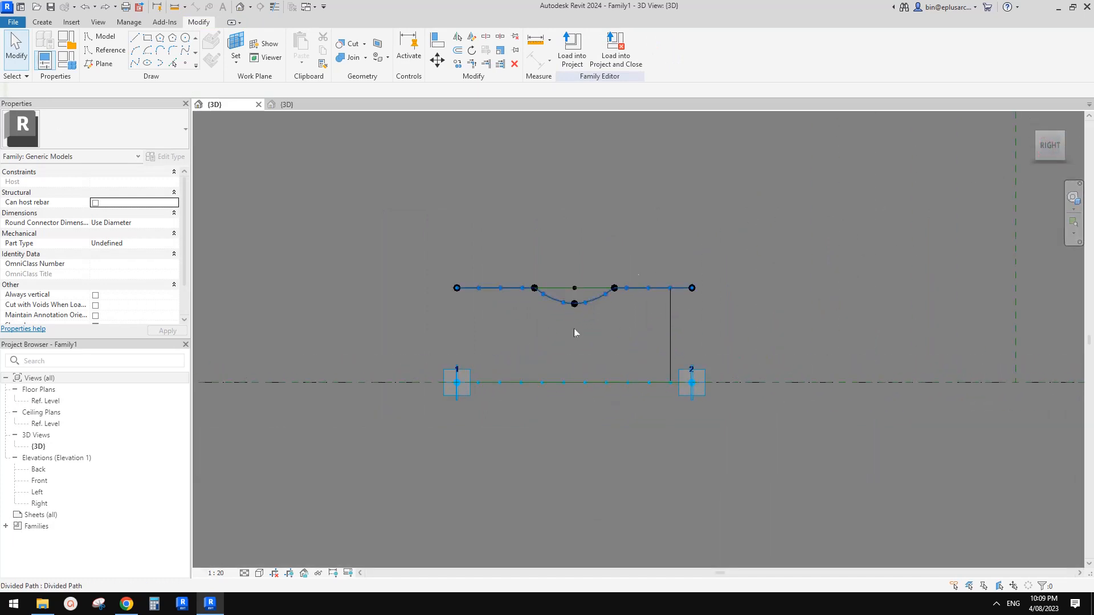
click(588, 300)
shift+middle_drag(588, 299, 678, 327)
click(720, 295)
click(718, 287)
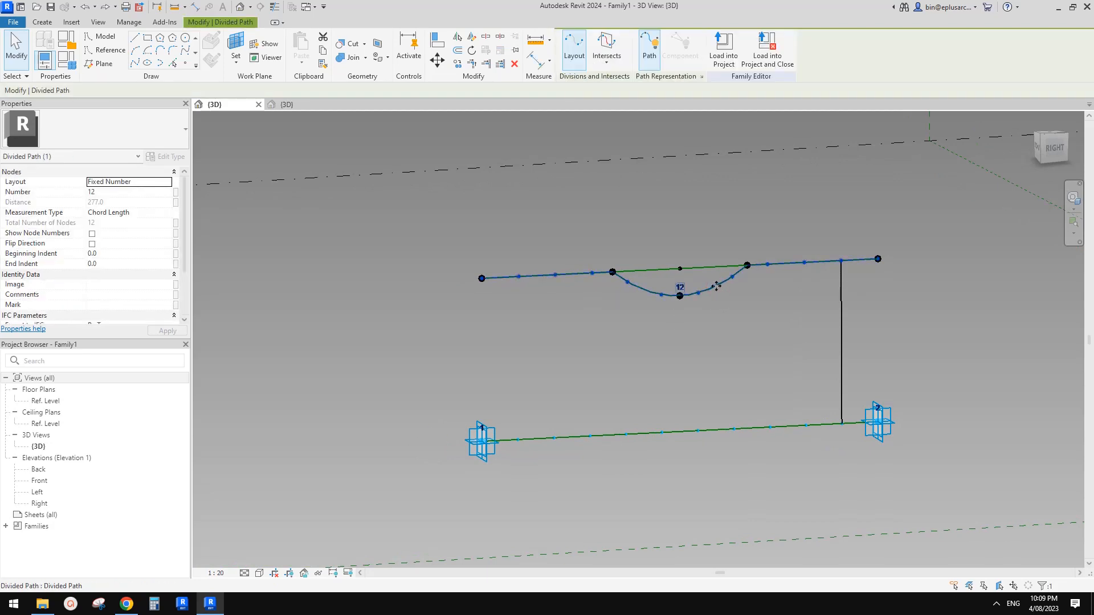
key(Escape)
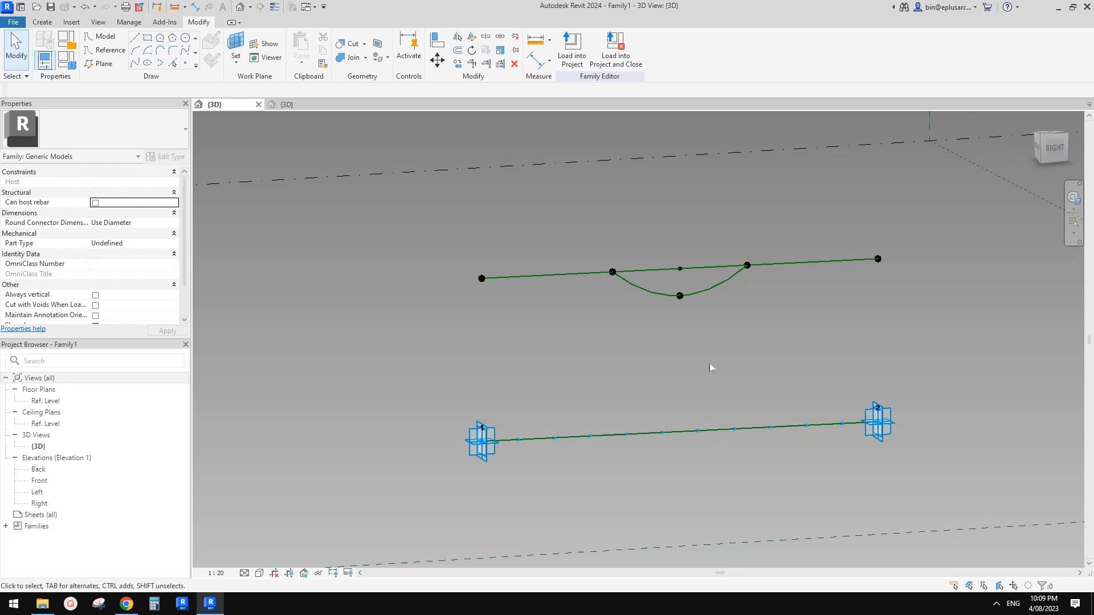
Divide the full-length straight upper reference line as a path with 12 nodes.
shift+middle_drag(708, 308, 710, 319)
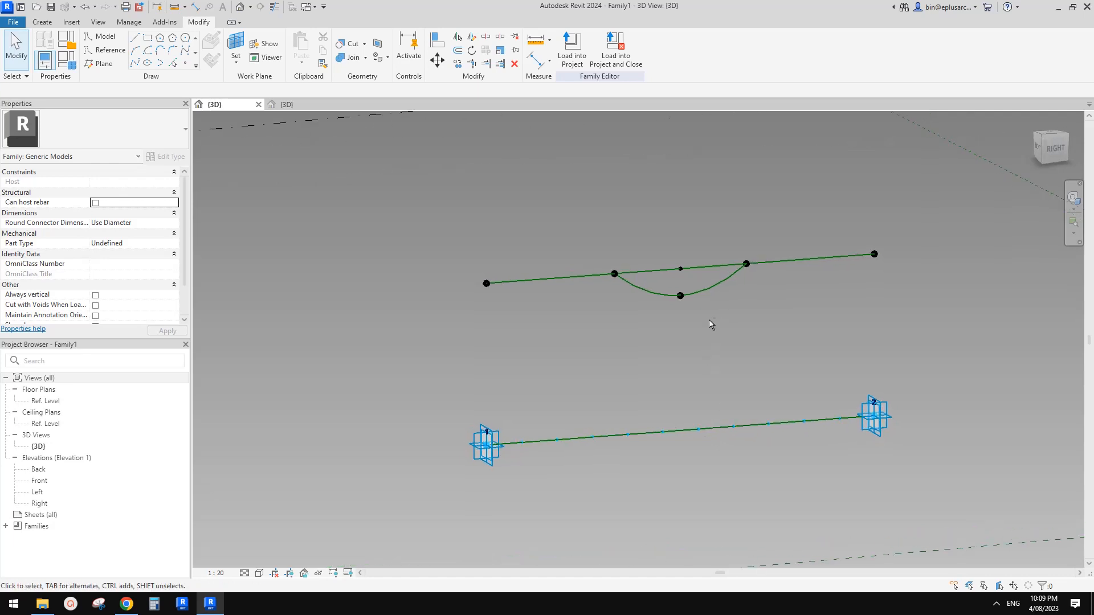
scroll(710, 268, up, 1)
click(709, 269)
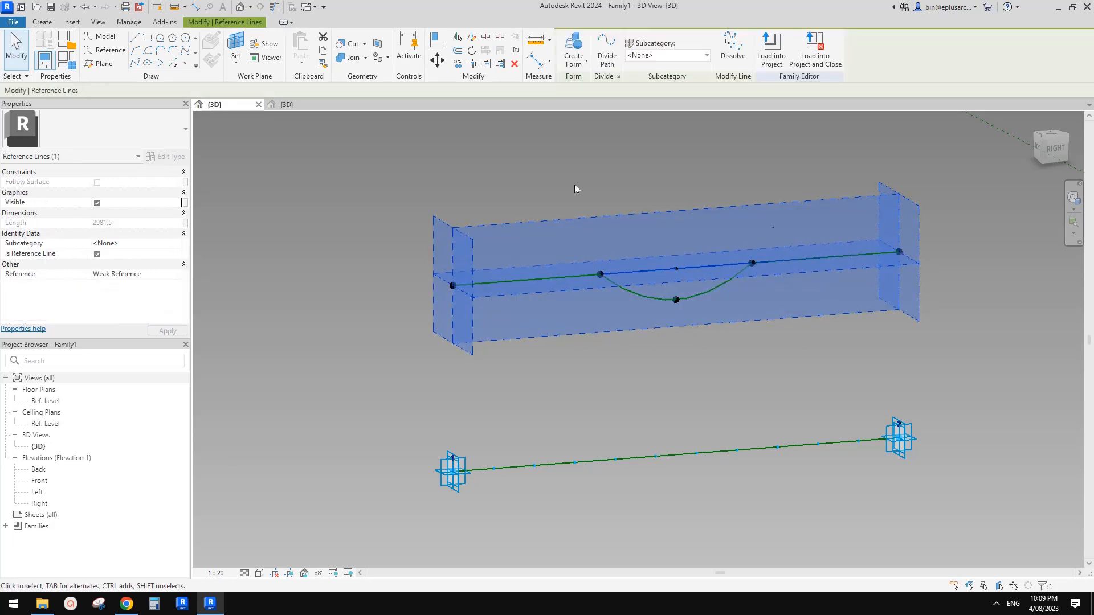
click(607, 51)
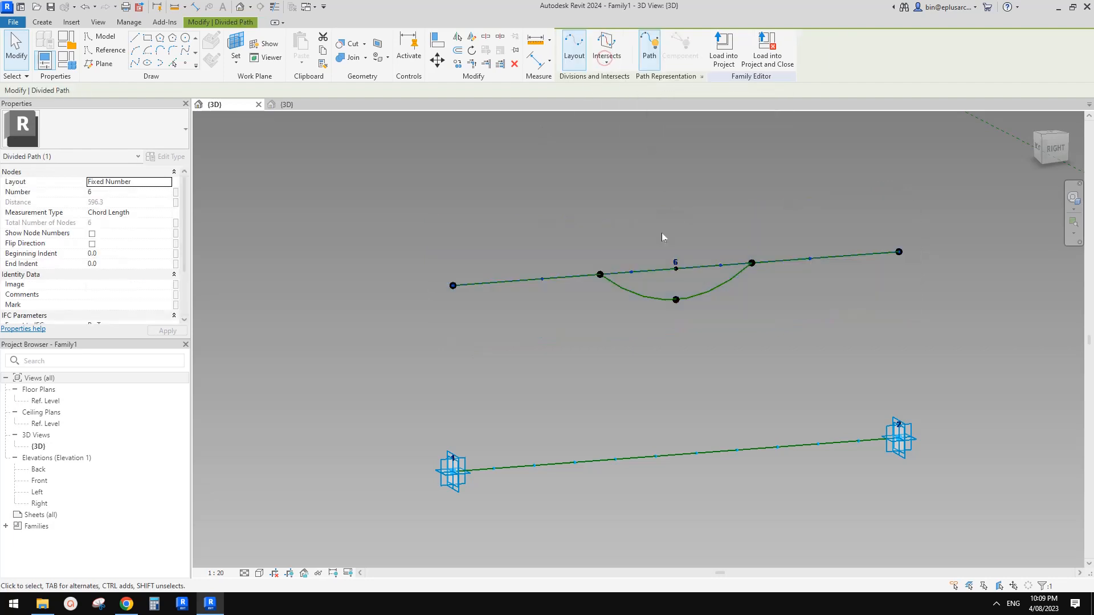
click(675, 261)
text(12)
click(733, 214)
shift+middle_drag(716, 209, 687, 200)
Place a Family2 rod between matching nodes of the straight upper and lower divided paths and repeat it along them.
click(43, 22)
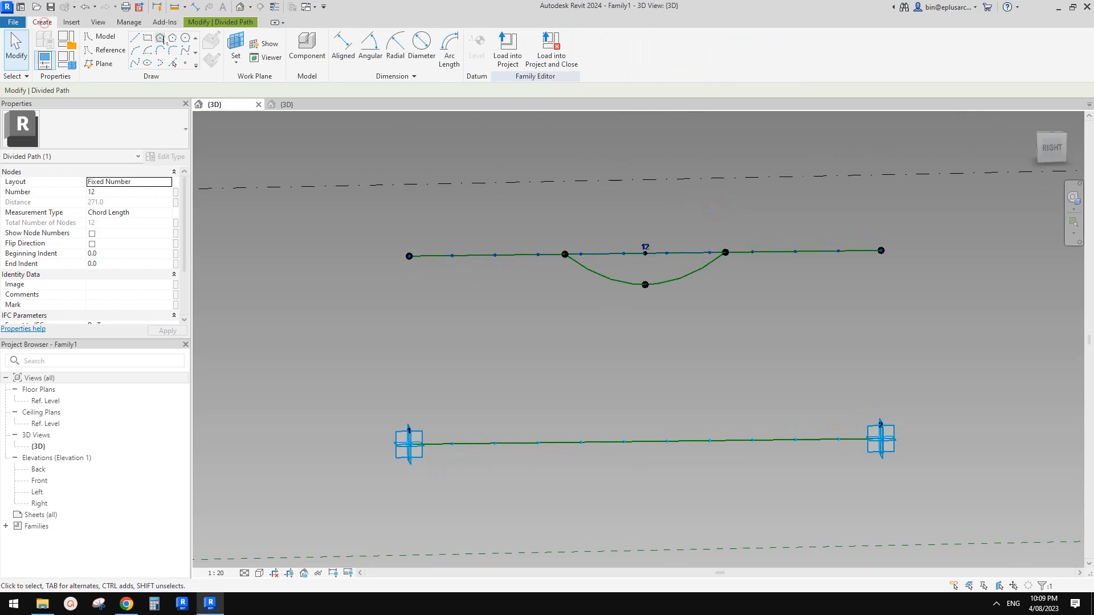
click(306, 50)
click(667, 252)
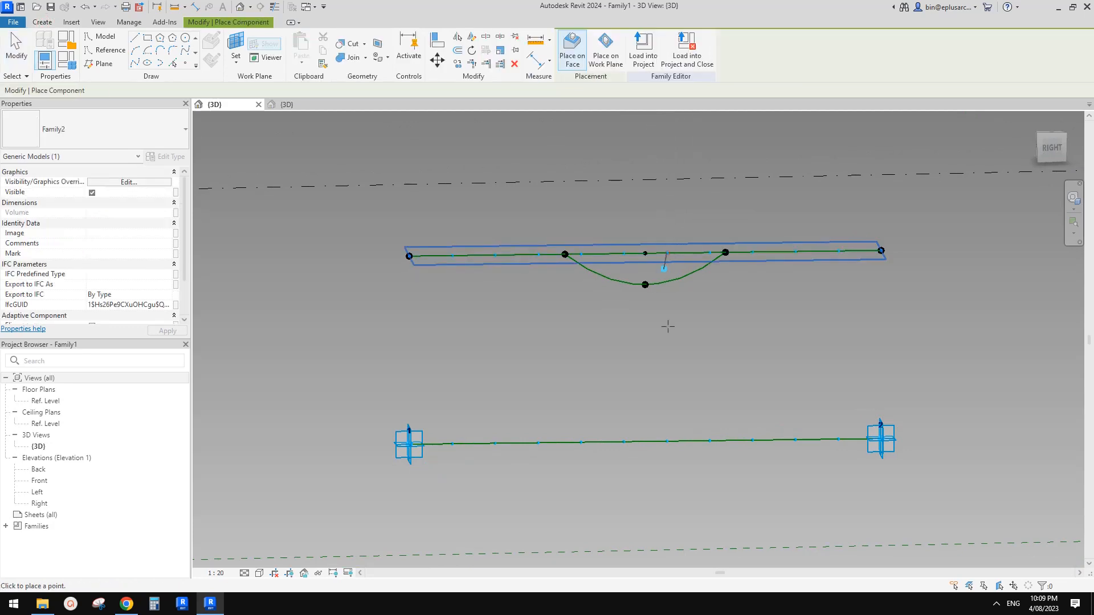
click(666, 441)
key(Escape)
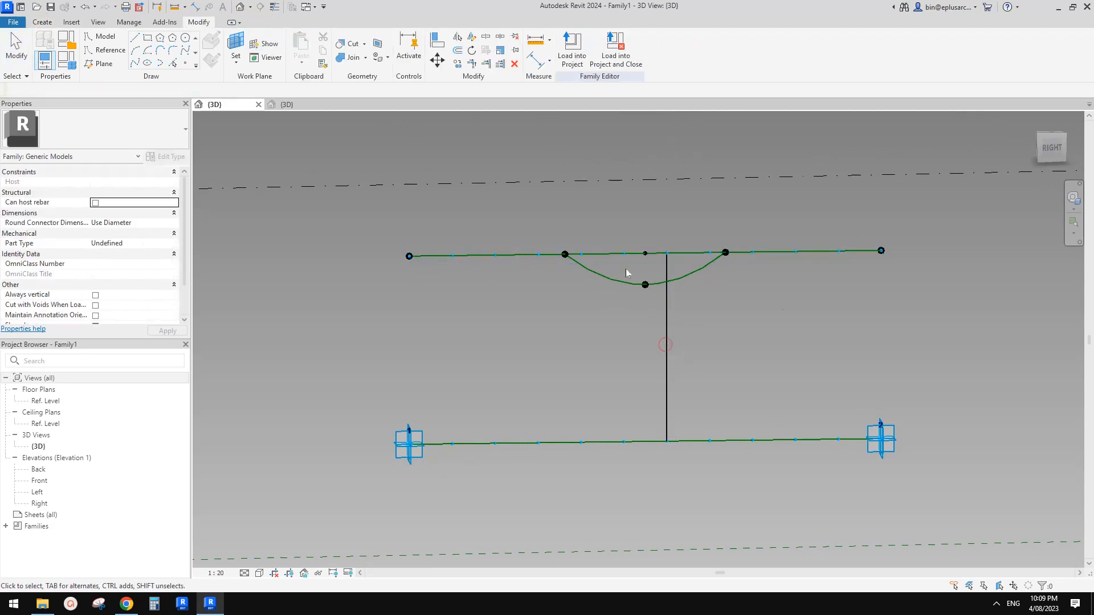
click(666, 316)
click(484, 50)
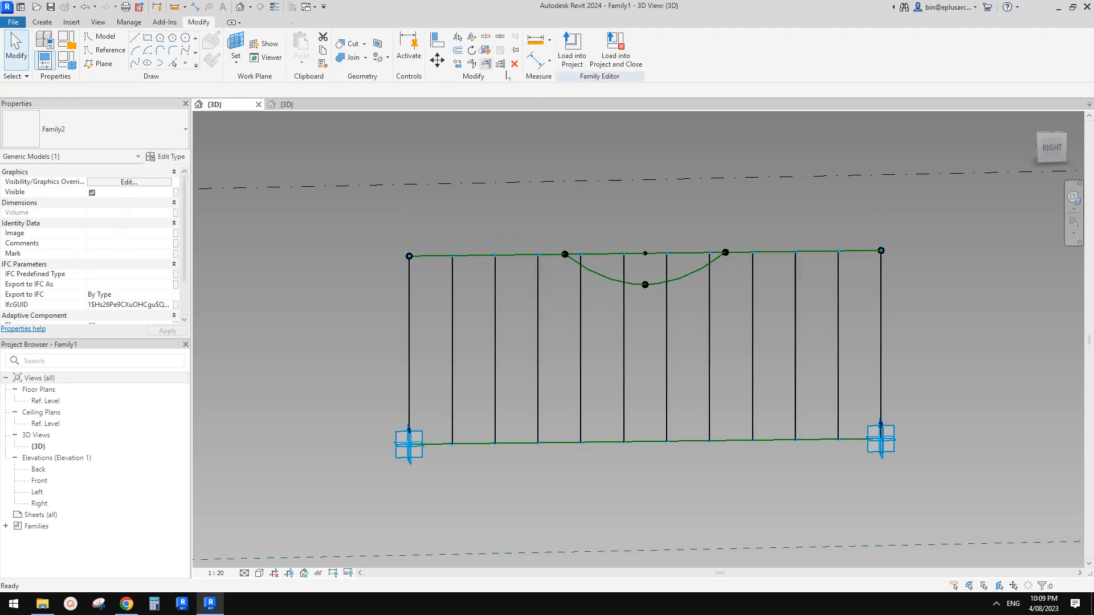
key(Escape)
Check the repeated rods in the Right view and delete the whole rod repeater.
click(1053, 150)
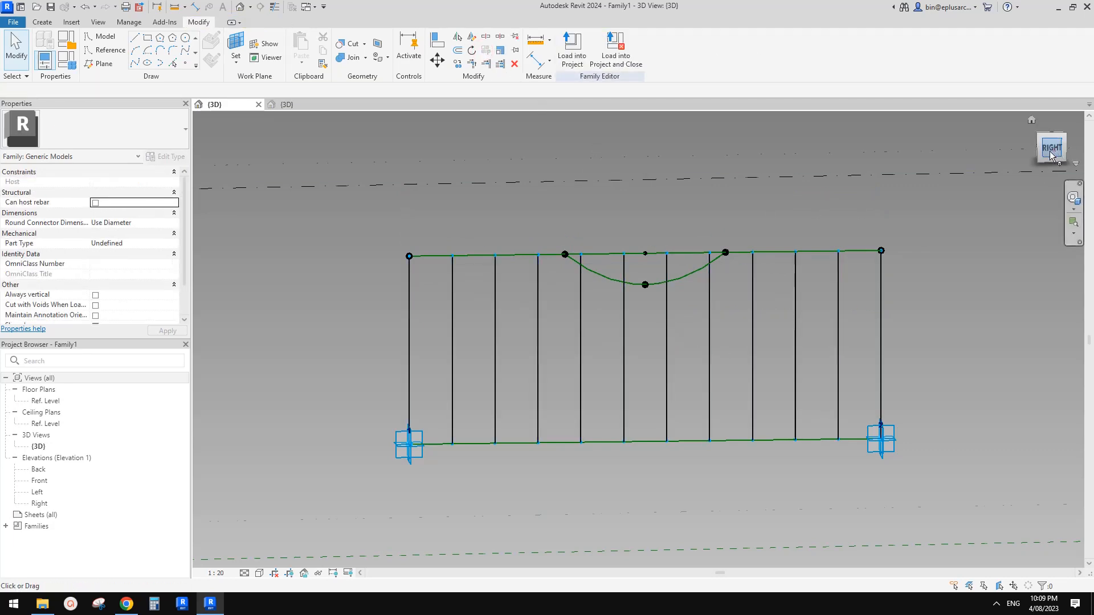
scroll(570, 390, up, 6)
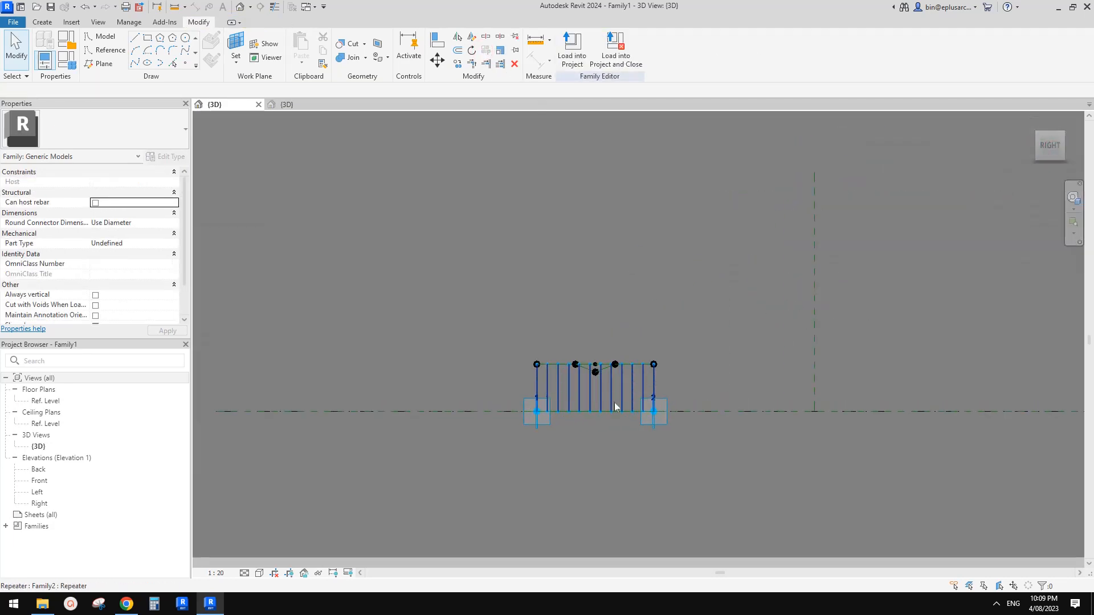
scroll(653, 411, up, 3)
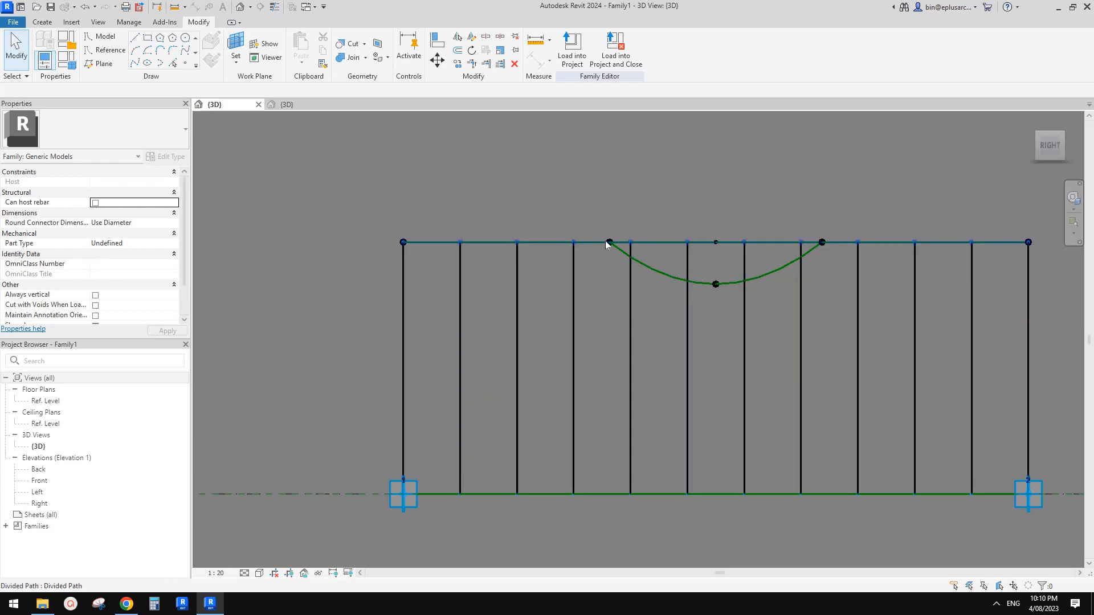
click(631, 336)
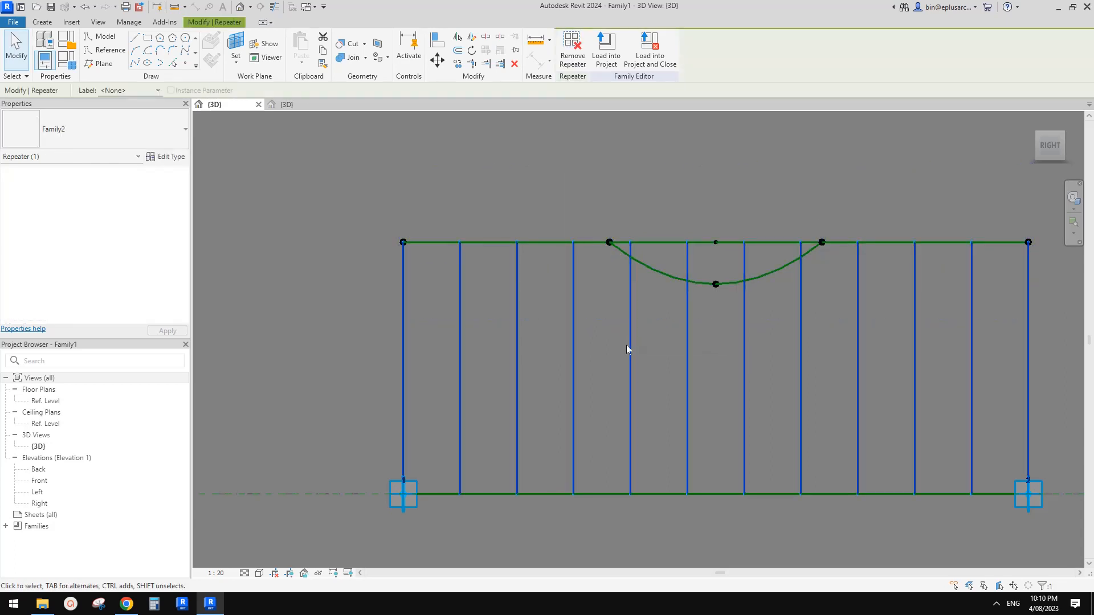
key(Escape)
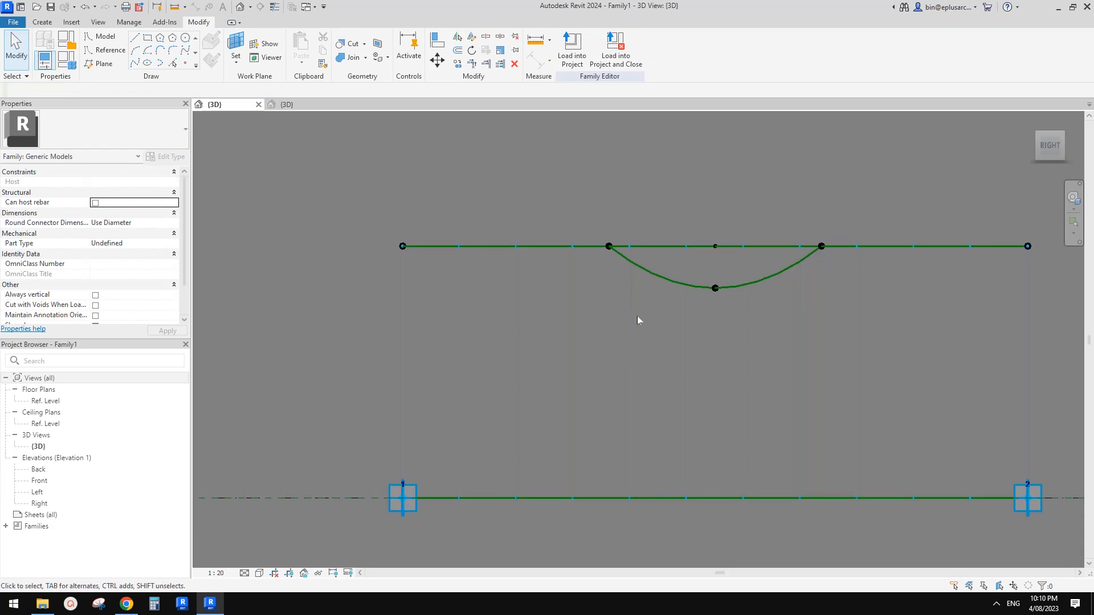
Place a Family2 rod between matching second nodes of the straight upper and lower divided paths and repeat it along both paths.
middle_drag(634, 306, 639, 284)
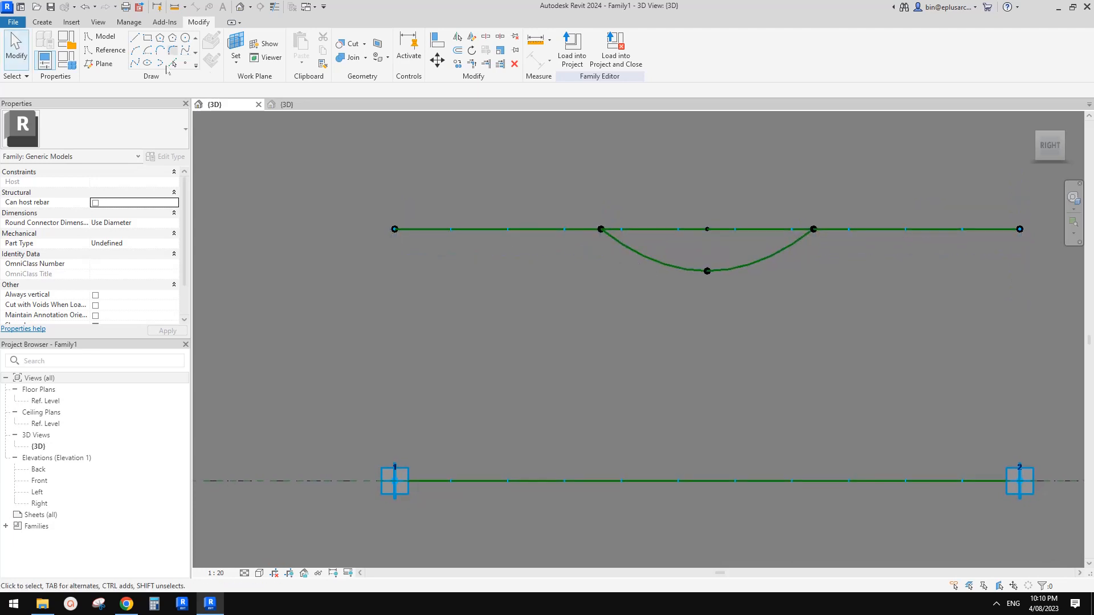
click(40, 23)
click(306, 46)
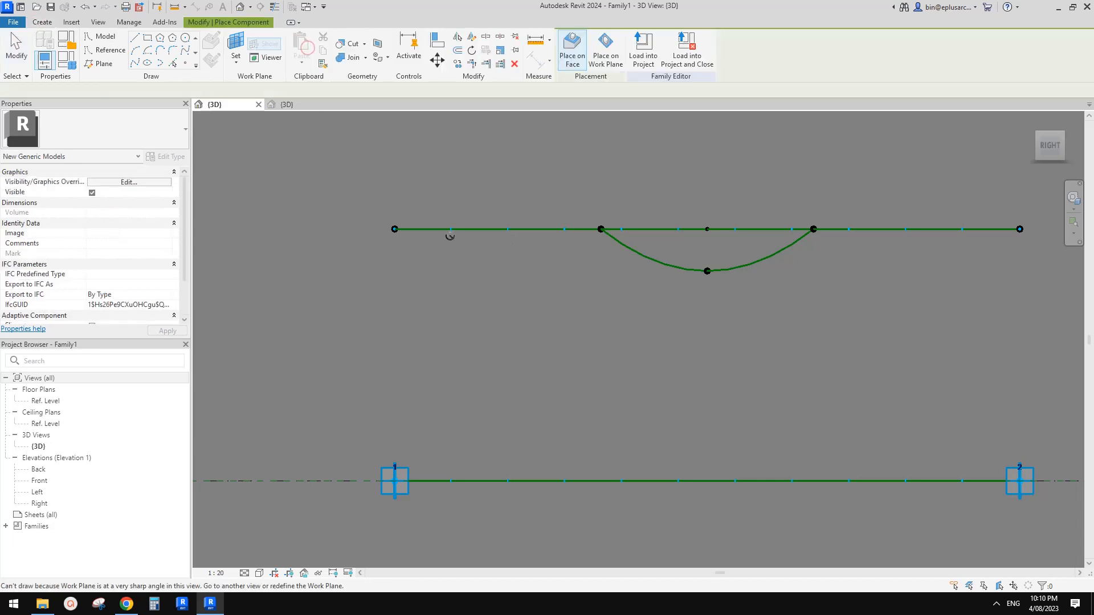
click(39, 23)
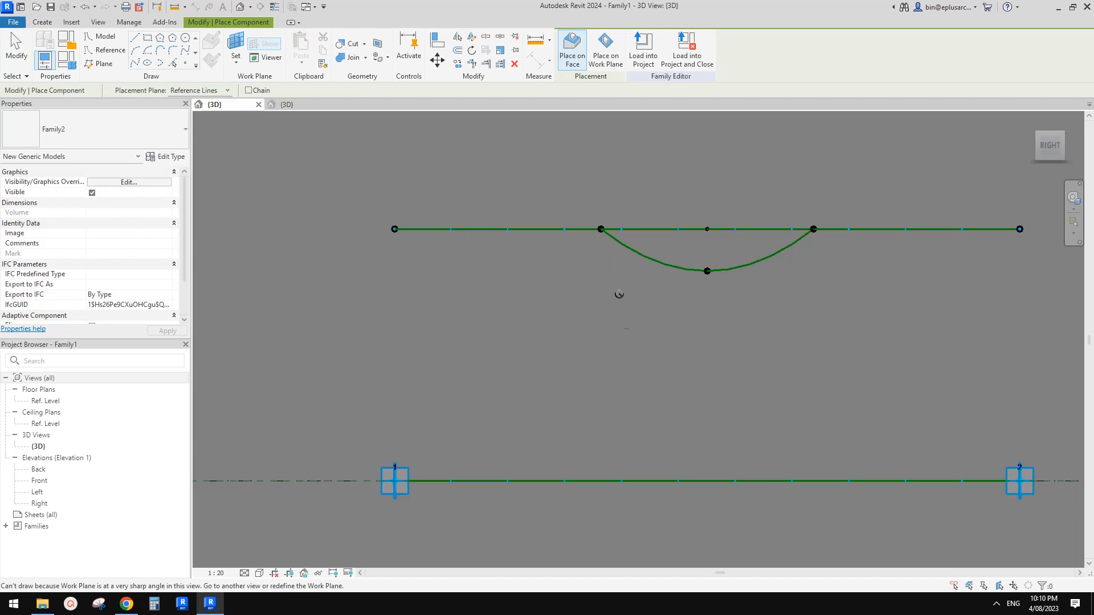
shift+middle_drag(619, 294, 678, 337)
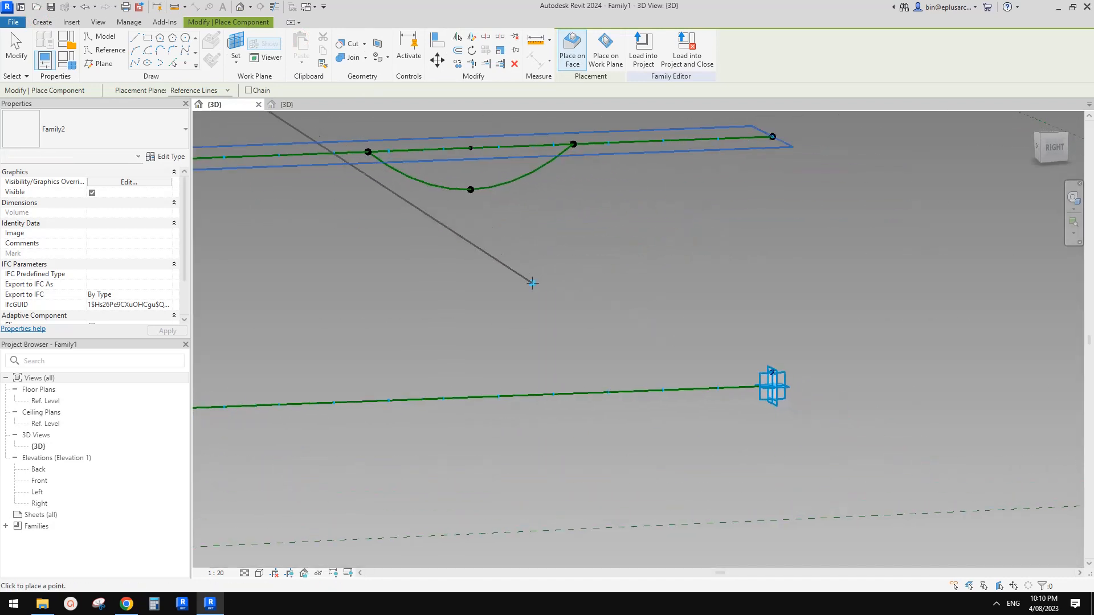
middle_drag(532, 283, 726, 335)
click(417, 210)
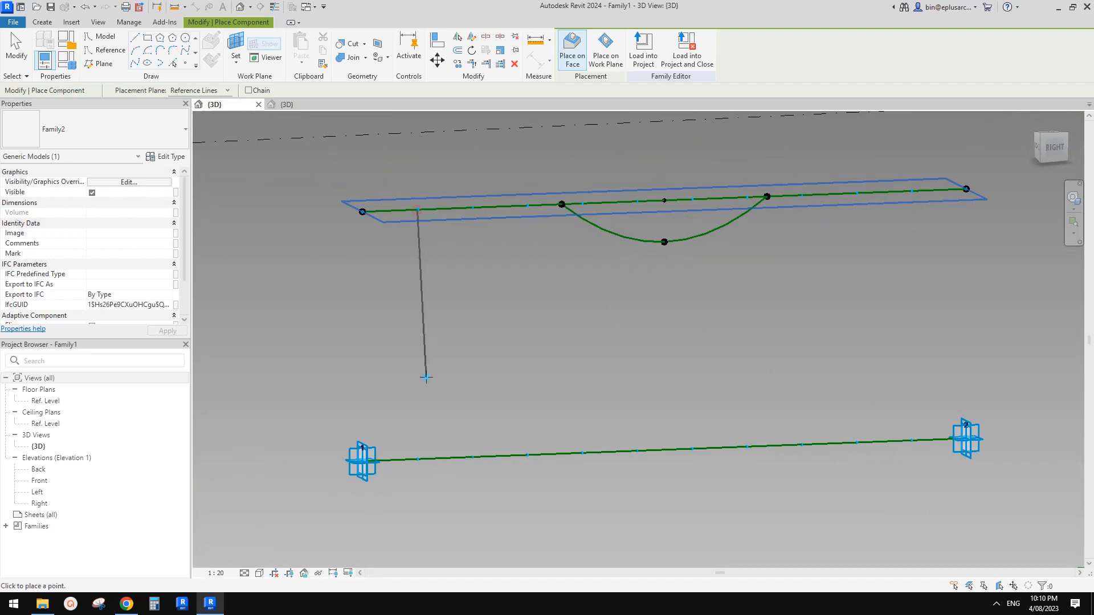
click(427, 253)
middle_drag(424, 256, 473, 293)
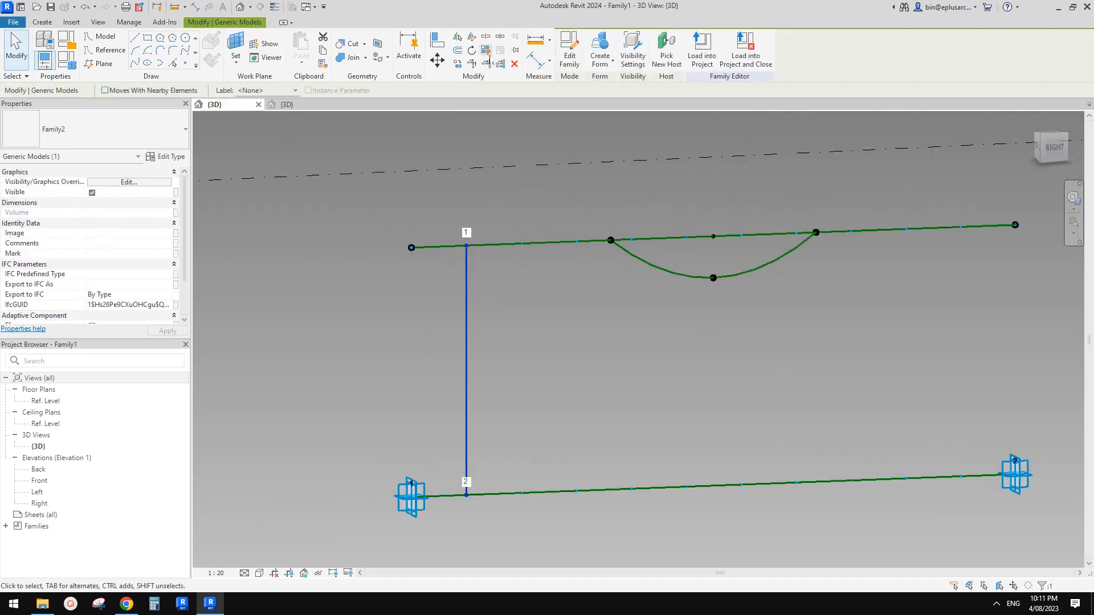
click(486, 52)
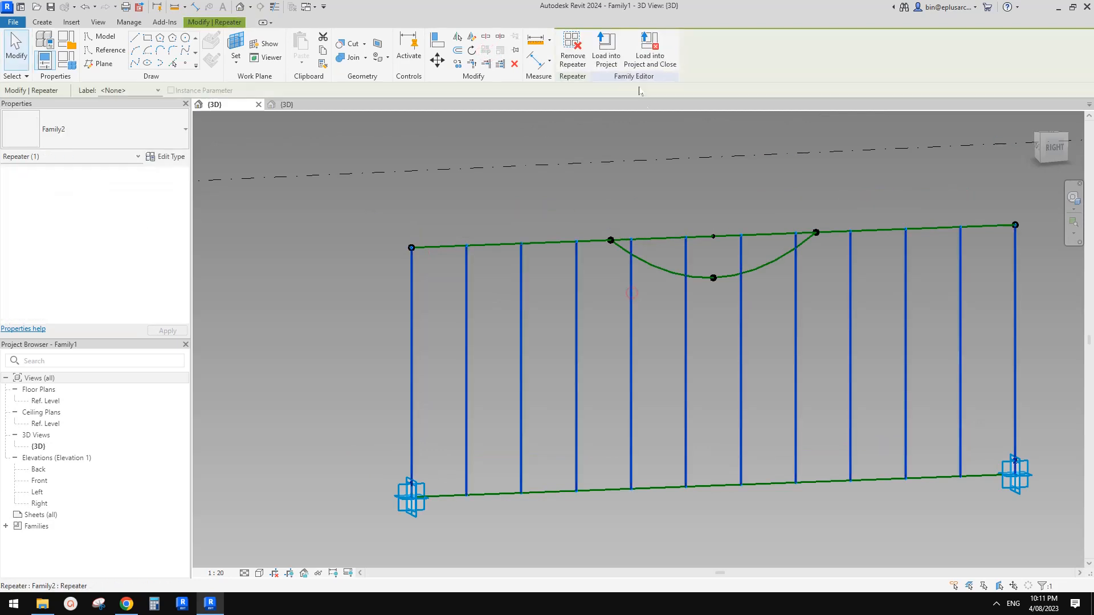
Remove the repeater so the rods become individual components, and delete the four rods crossing the arc.
click(573, 50)
click(631, 312)
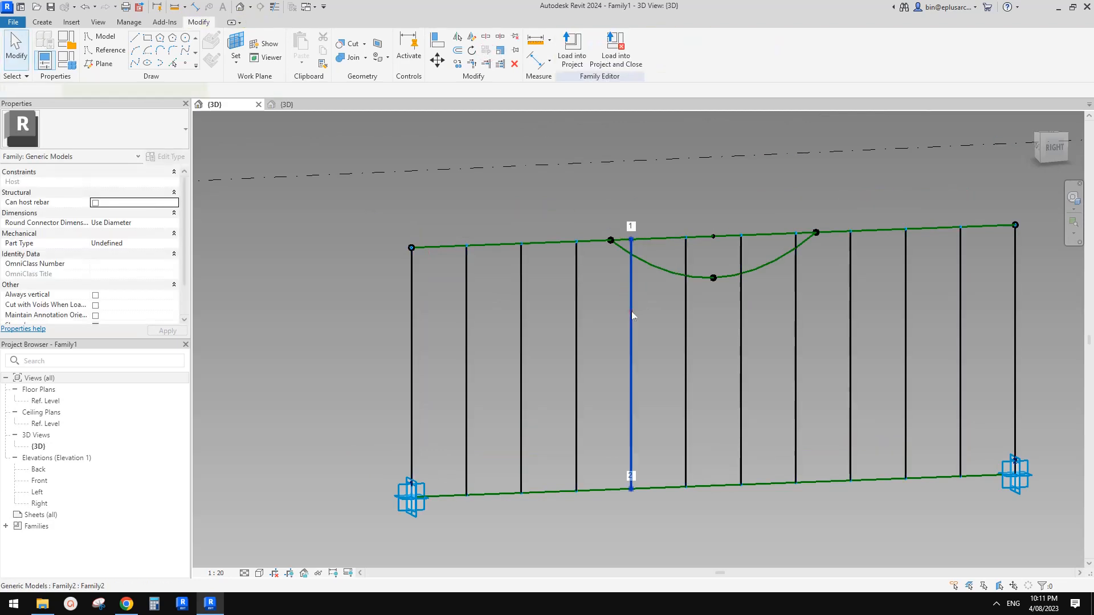
drag(631, 315, 689, 312)
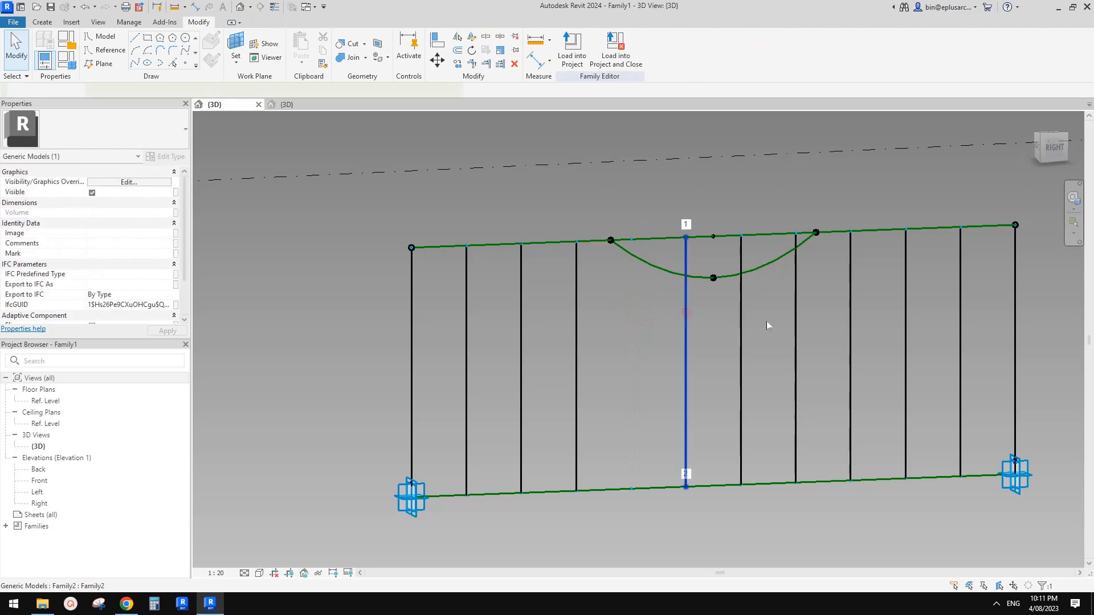
drag(767, 326, 796, 296)
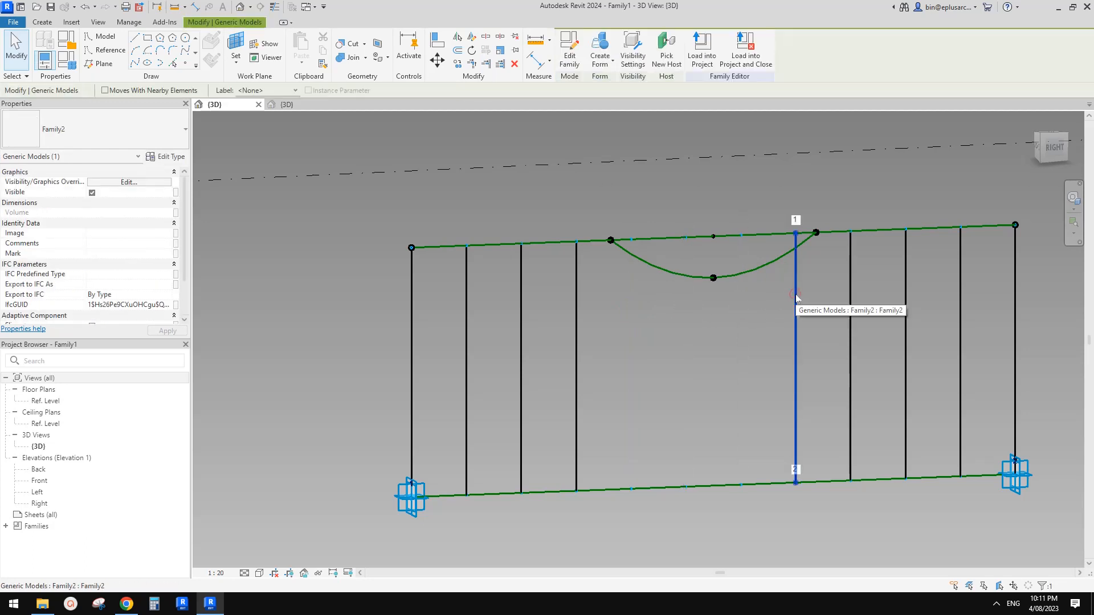
key(Delete)
middle_drag(844, 285, 792, 279)
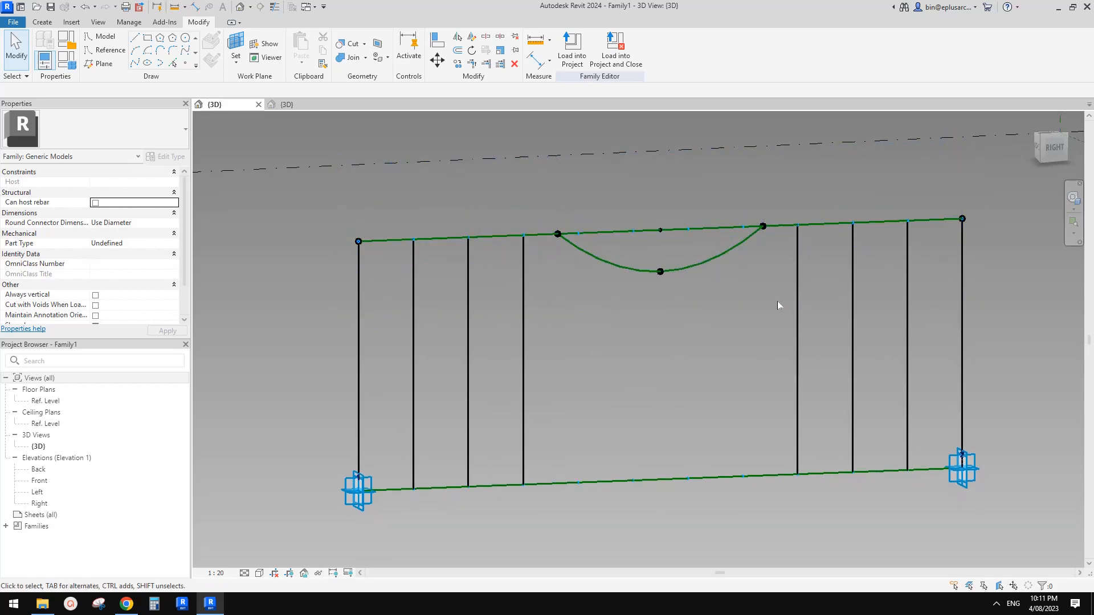
key(Tab)
middle_drag(577, 489, 585, 484)
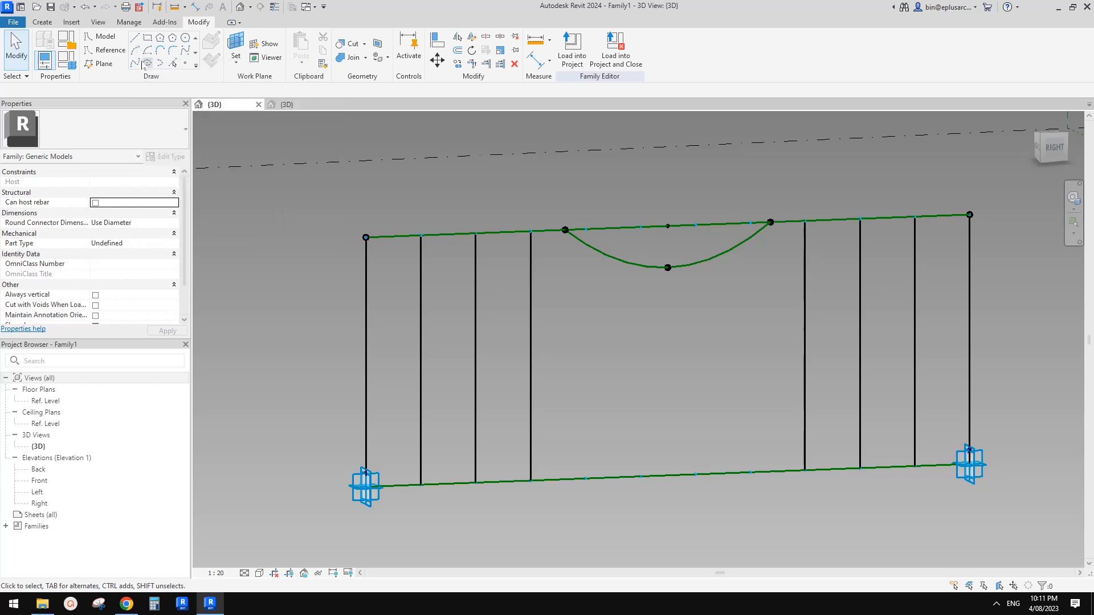
Draw vertical reference lines between the matching upper and lower path nodes at the first two rod gaps under the arc.
click(108, 50)
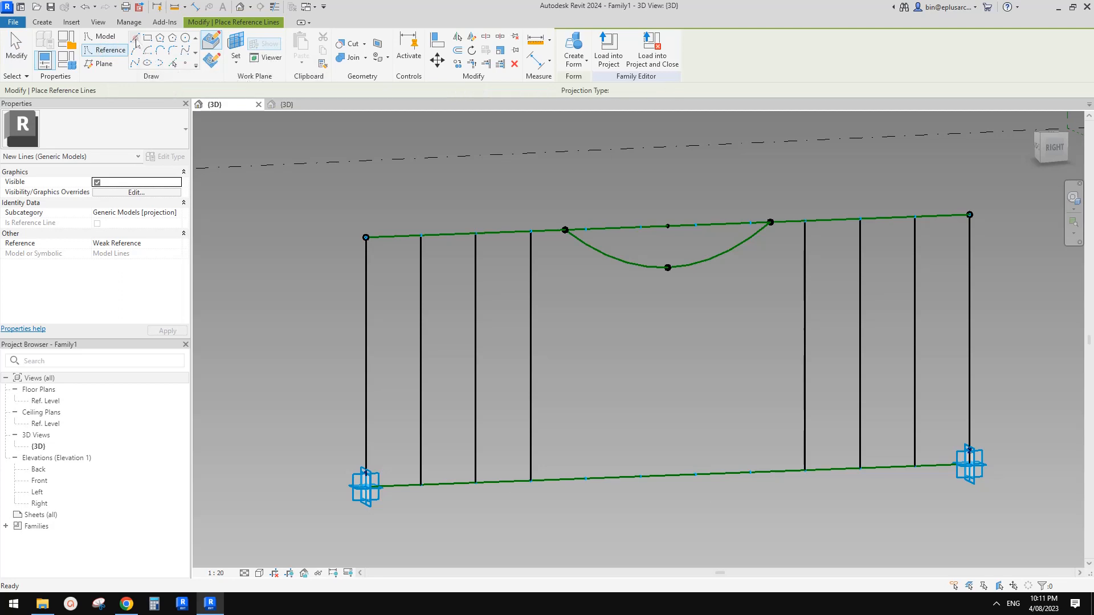
click(135, 39)
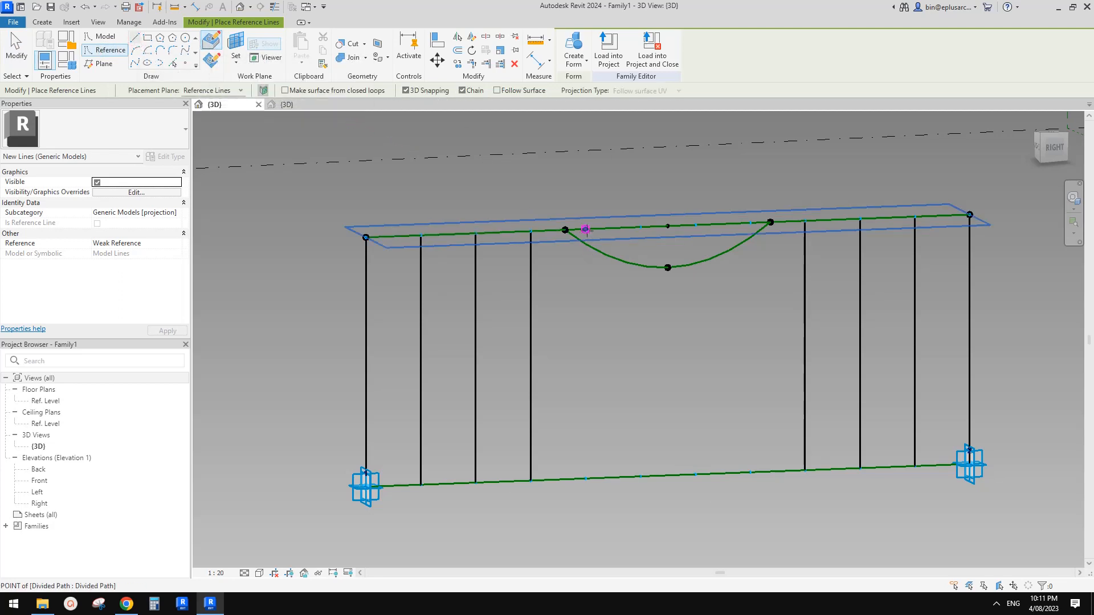
click(585, 229)
click(585, 479)
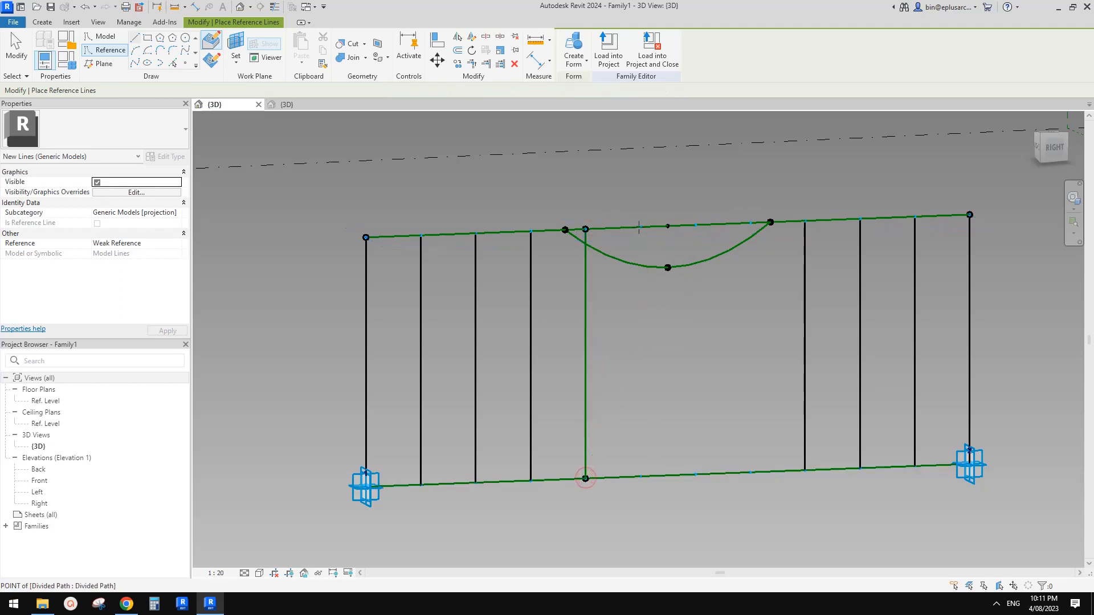
click(640, 227)
click(640, 476)
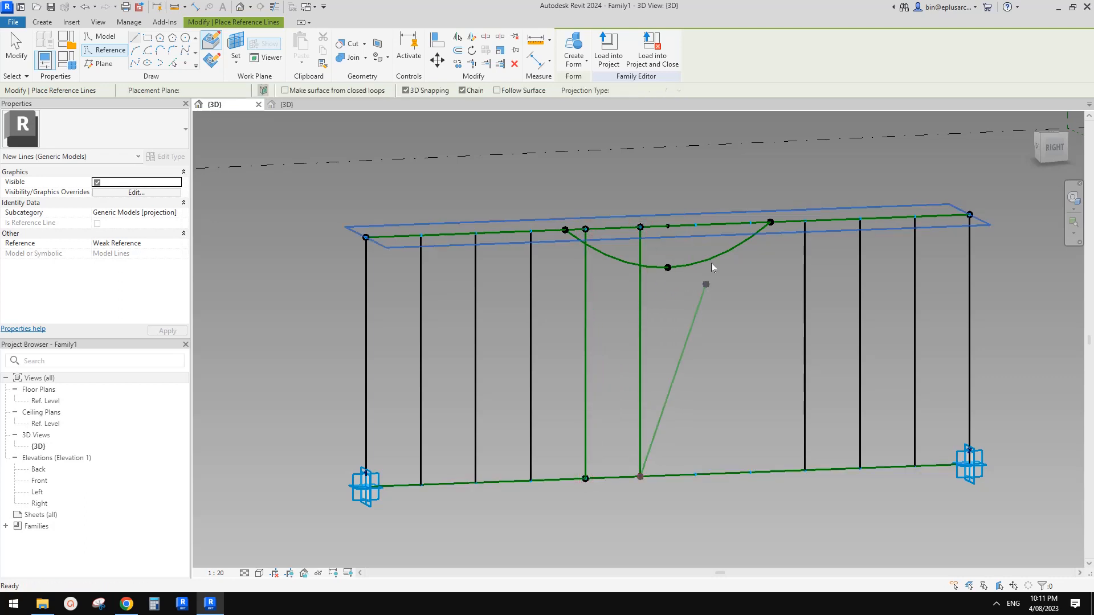
key(Escape)
Draw vertical reference lines between the matching upper and lower path nodes at the remaining two rod gaps under the arc.
click(695, 225)
click(695, 475)
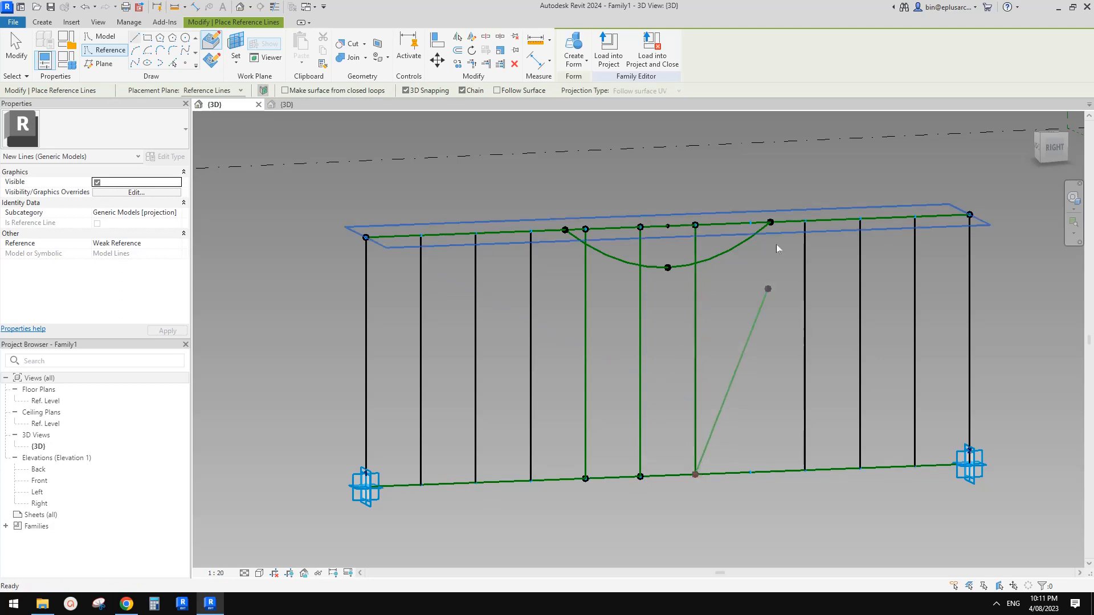
key(Escape)
click(750, 222)
click(750, 472)
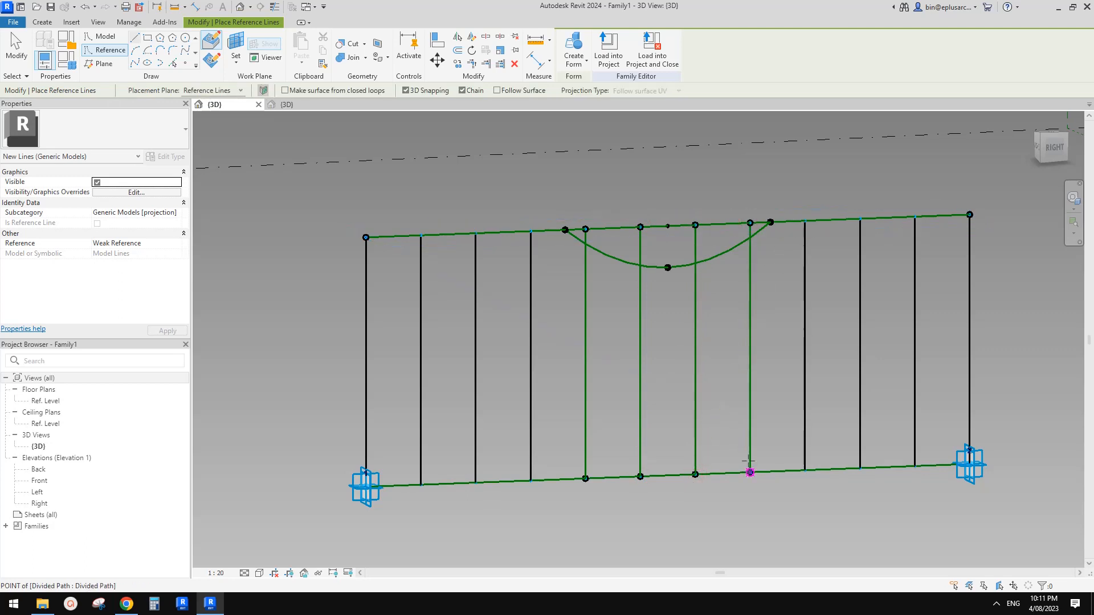
key(Escape)
scroll(745, 360, down, 1)
shift+middle_drag(745, 360, 700, 356)
scroll(725, 275, up, 1)
key(Escape)
middle_drag(726, 275, 714, 285)
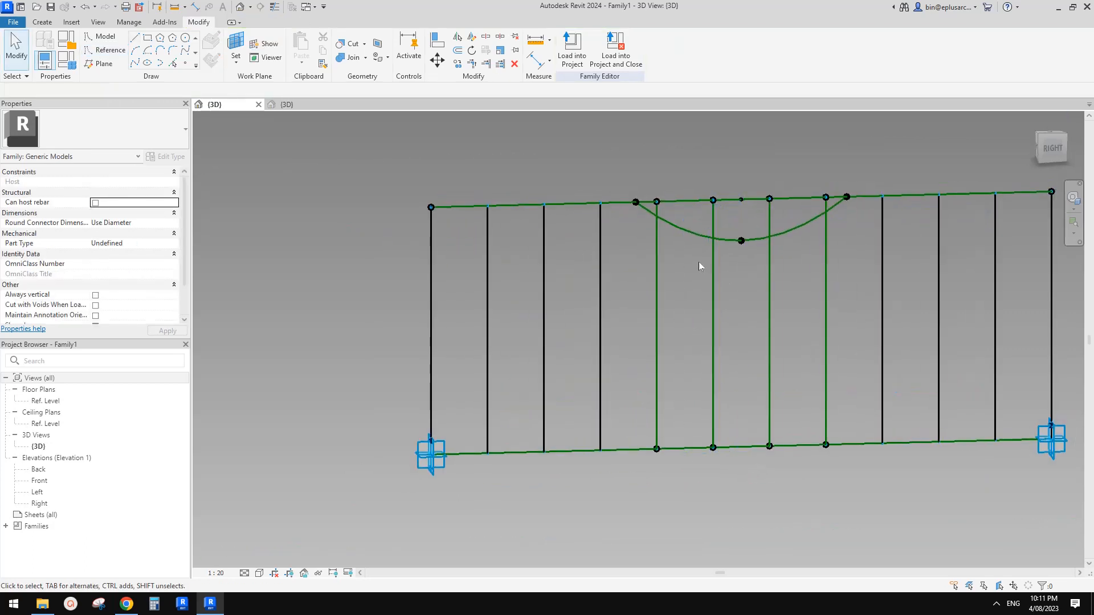
Place a reference point on the arc and host it by intersection with the first vertical reference line.
click(186, 63)
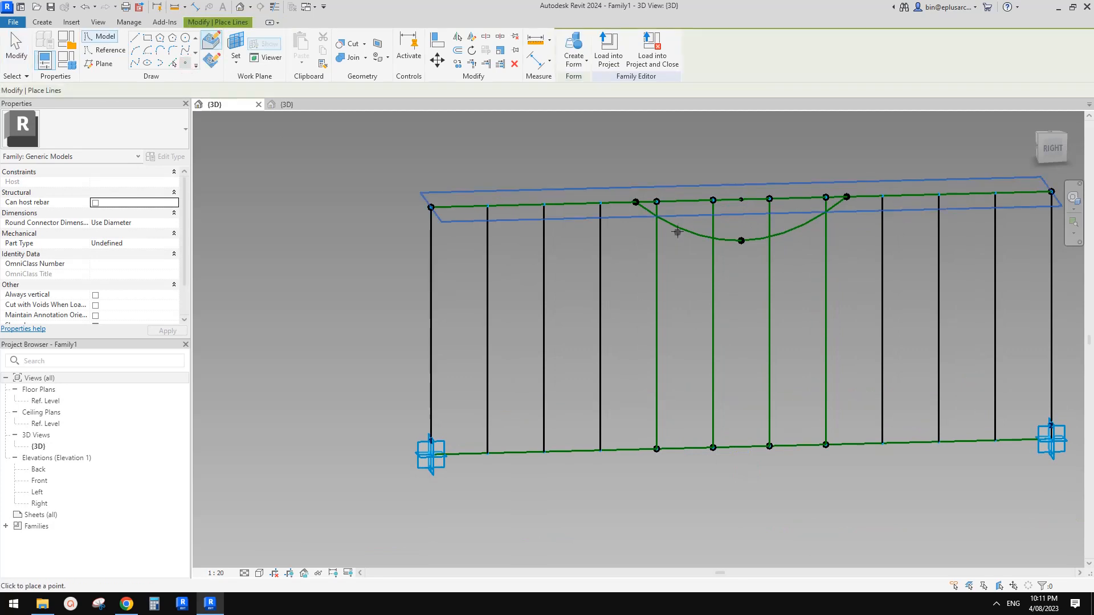
scroll(659, 224, up, 1)
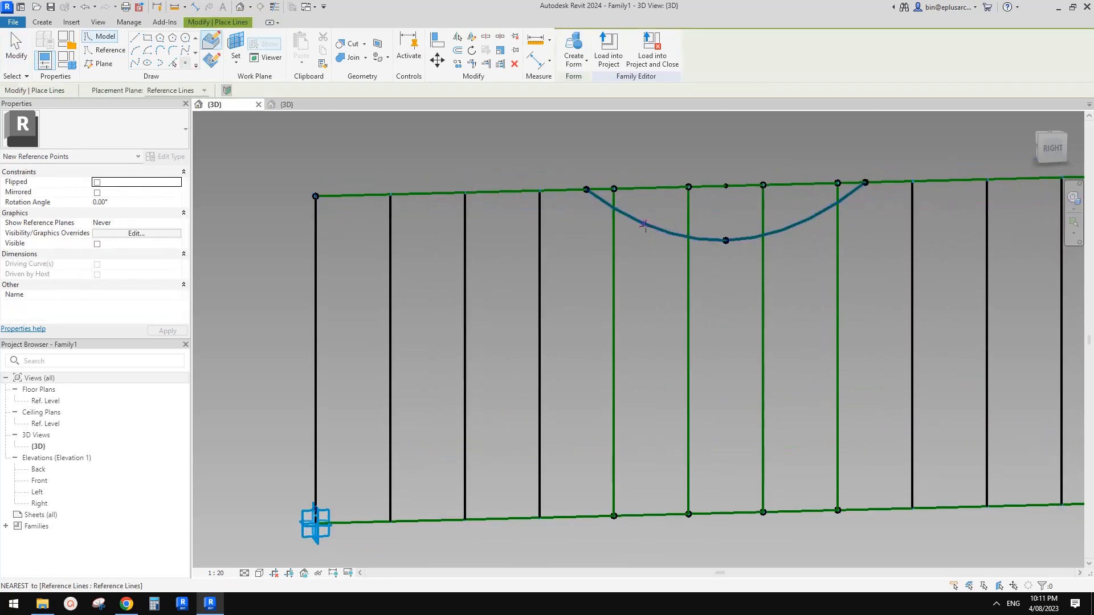
click(645, 224)
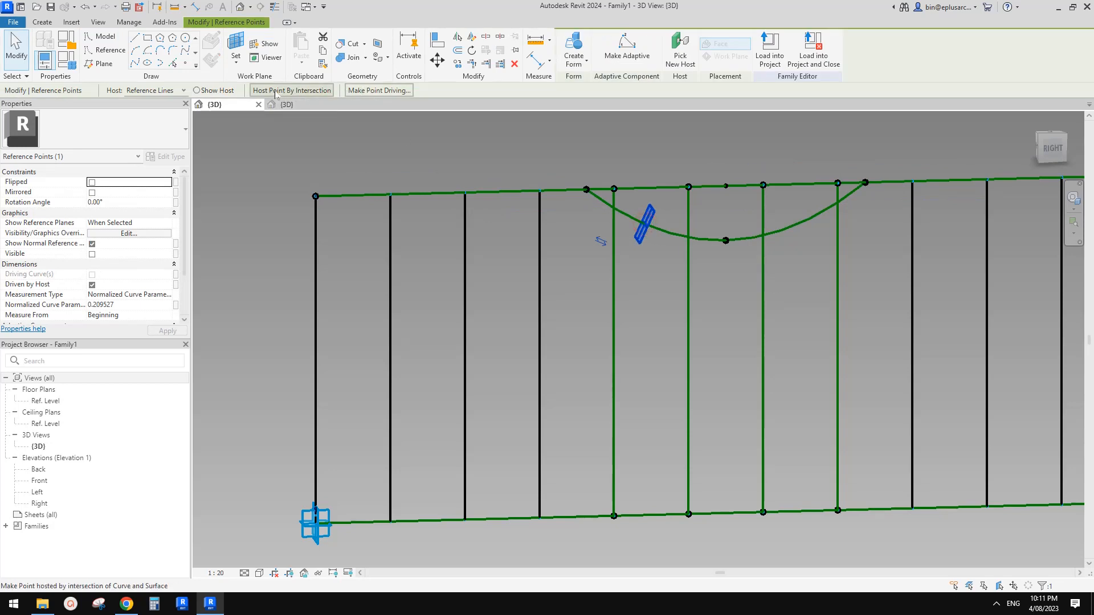
click(280, 91)
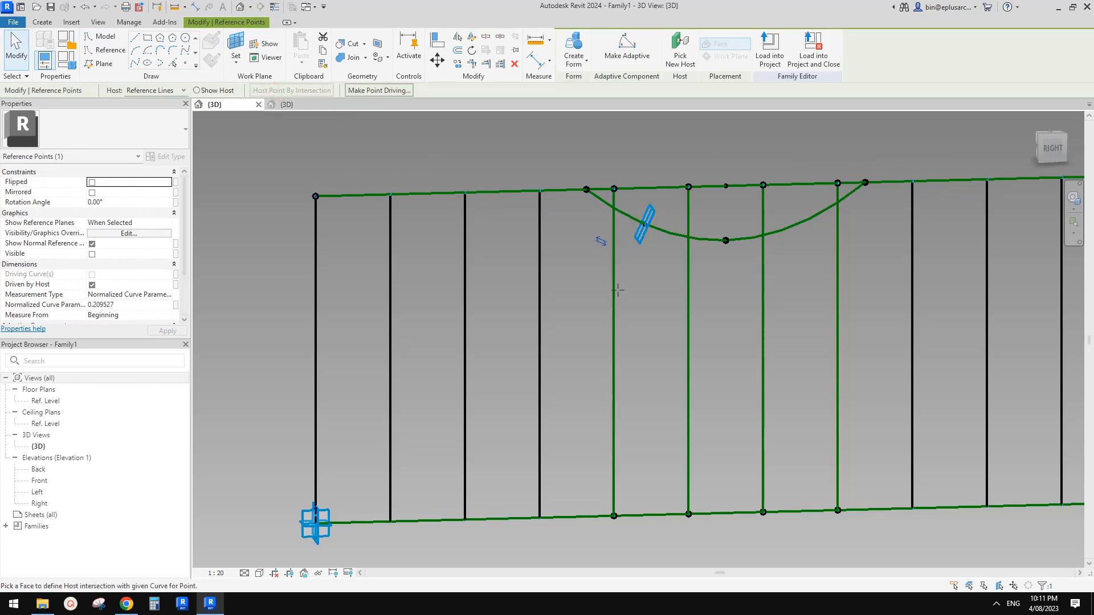
click(613, 274)
middle_drag(673, 301, 644, 302)
key(Escape)
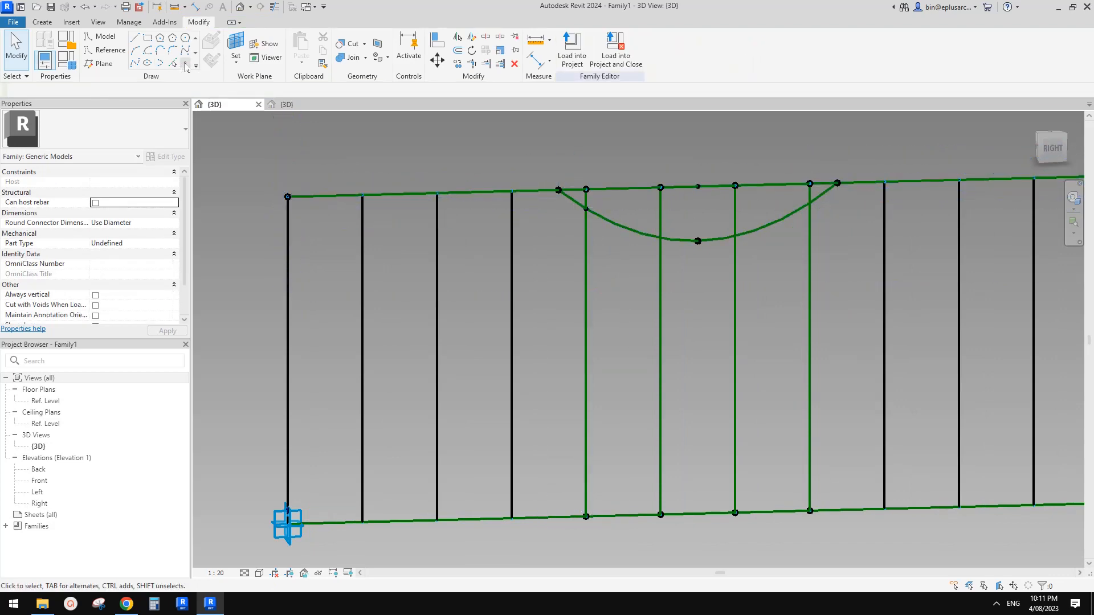
Place another reference point on the arc and host it by intersection with the second vertical reference line.
click(646, 235)
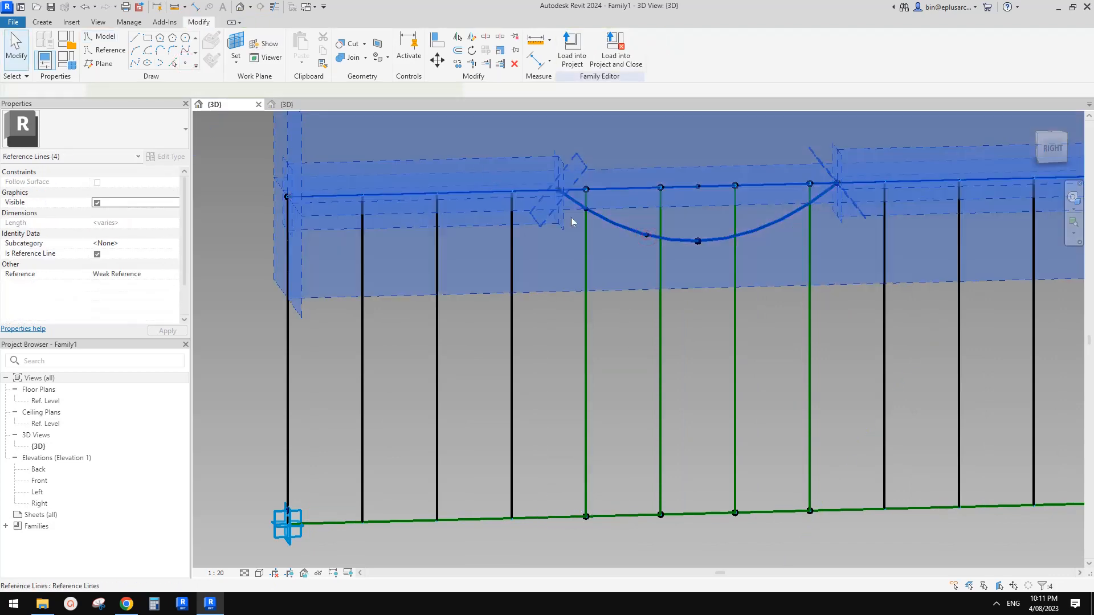
key(Escape)
click(647, 234)
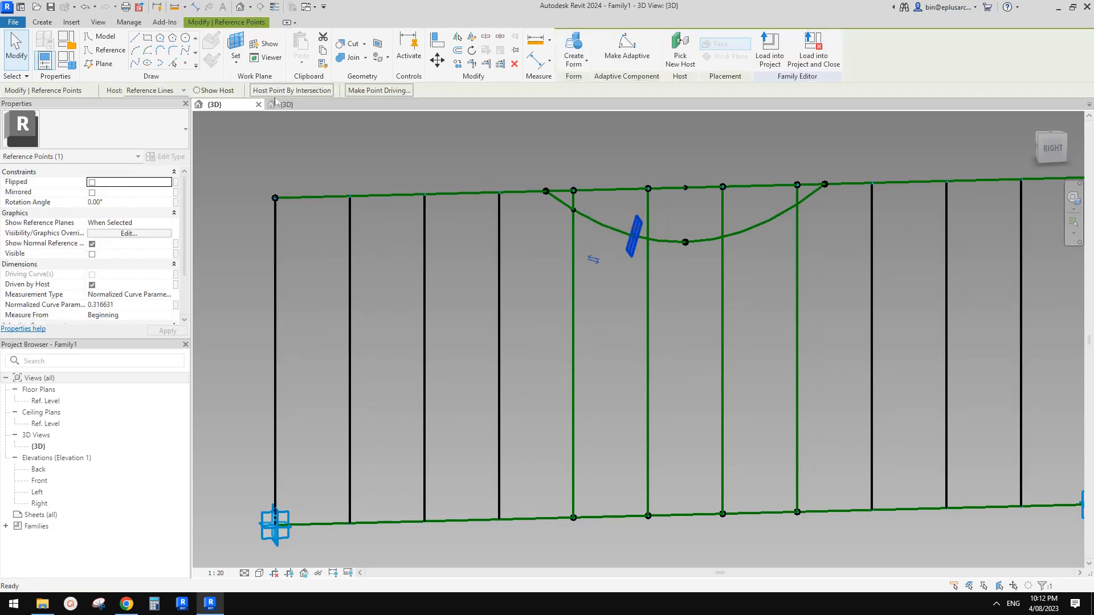
click(278, 90)
click(647, 210)
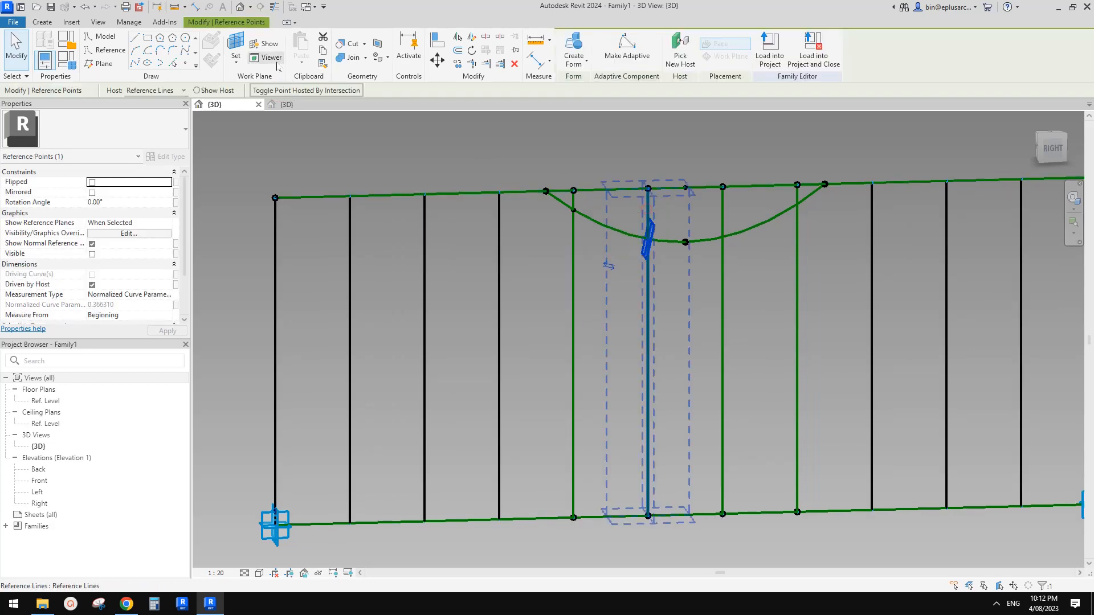
Place a reference point on the third vertical reference line and host it by intersection with the arc.
click(722, 218)
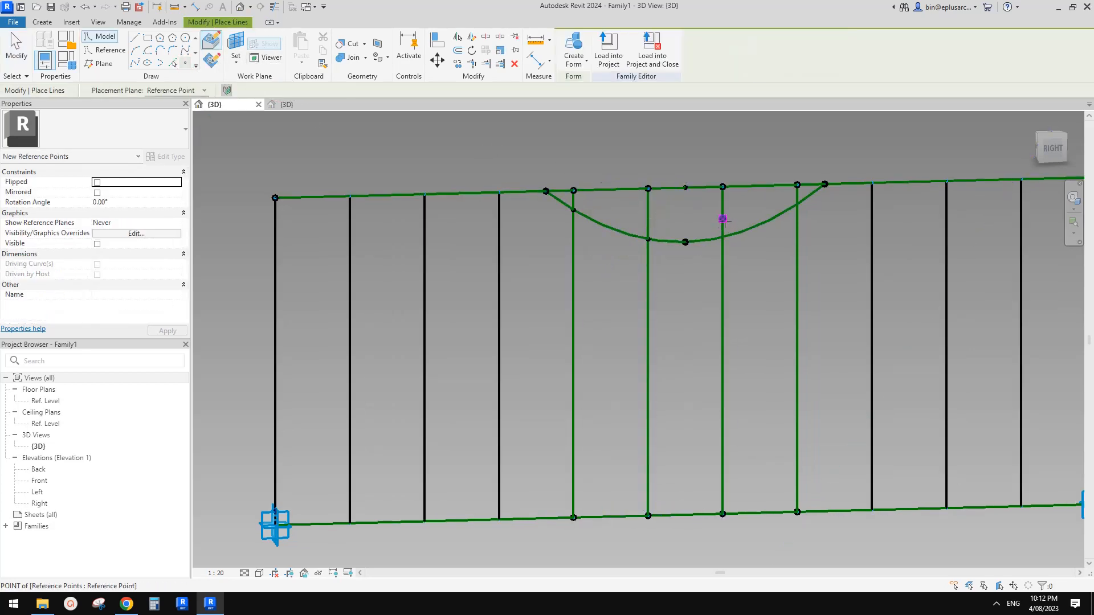
click(719, 216)
click(290, 90)
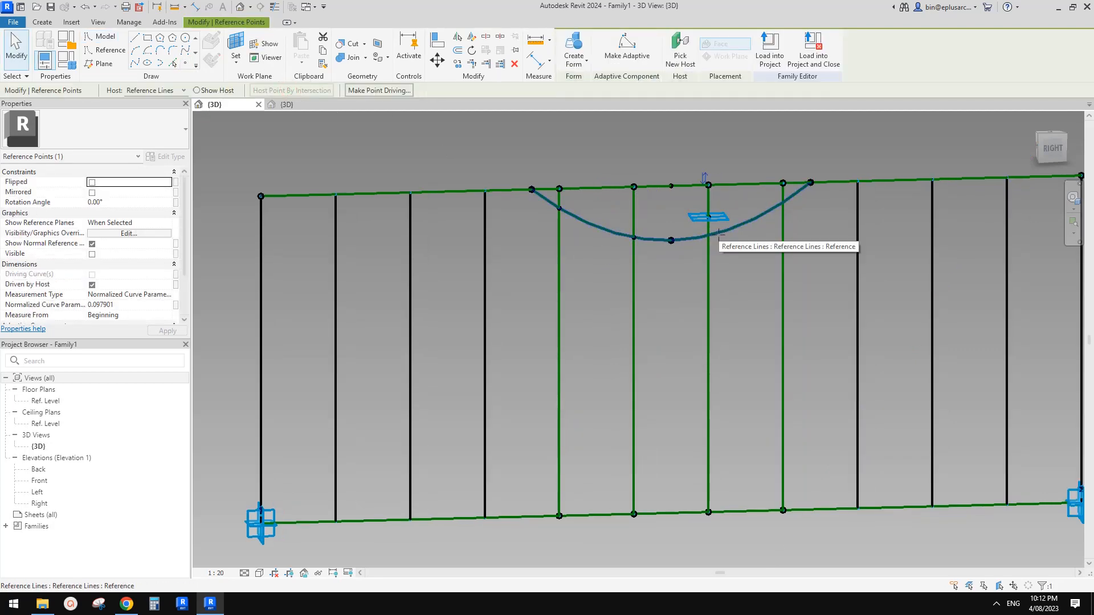
scroll(714, 233, up, 2)
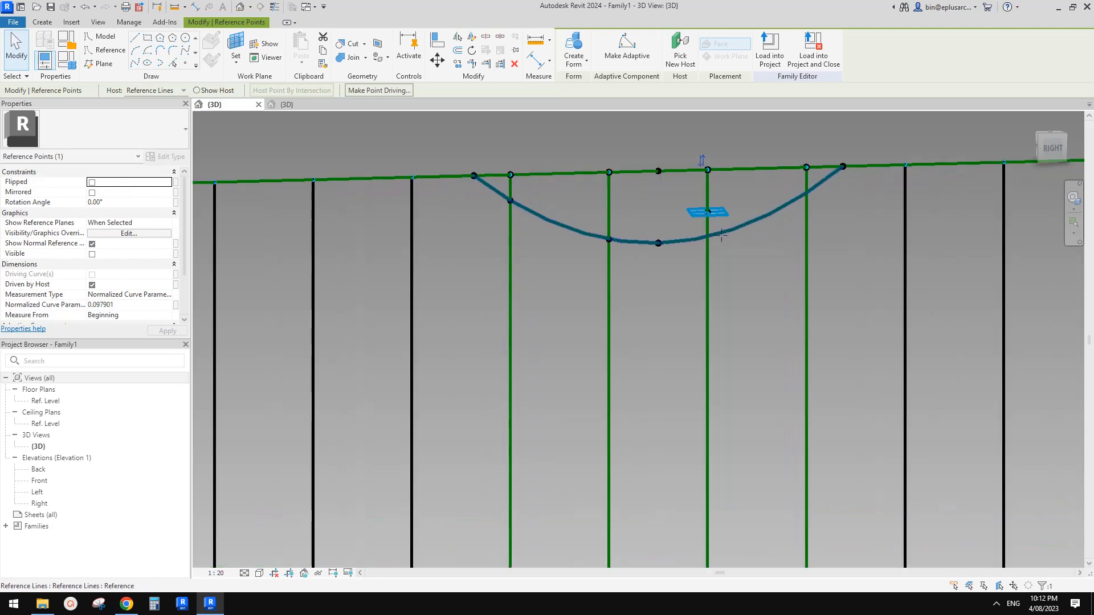
click(710, 224)
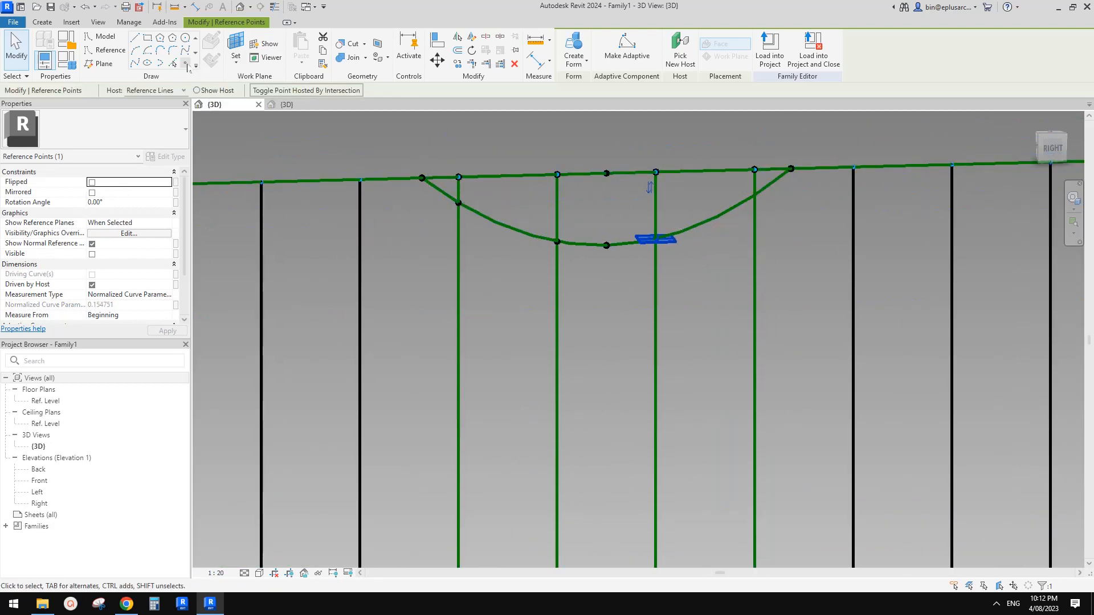
Host a new reference point on the arc by intersection with the fourth vertical reference line, and delete the point hosted on the third line.
click(186, 64)
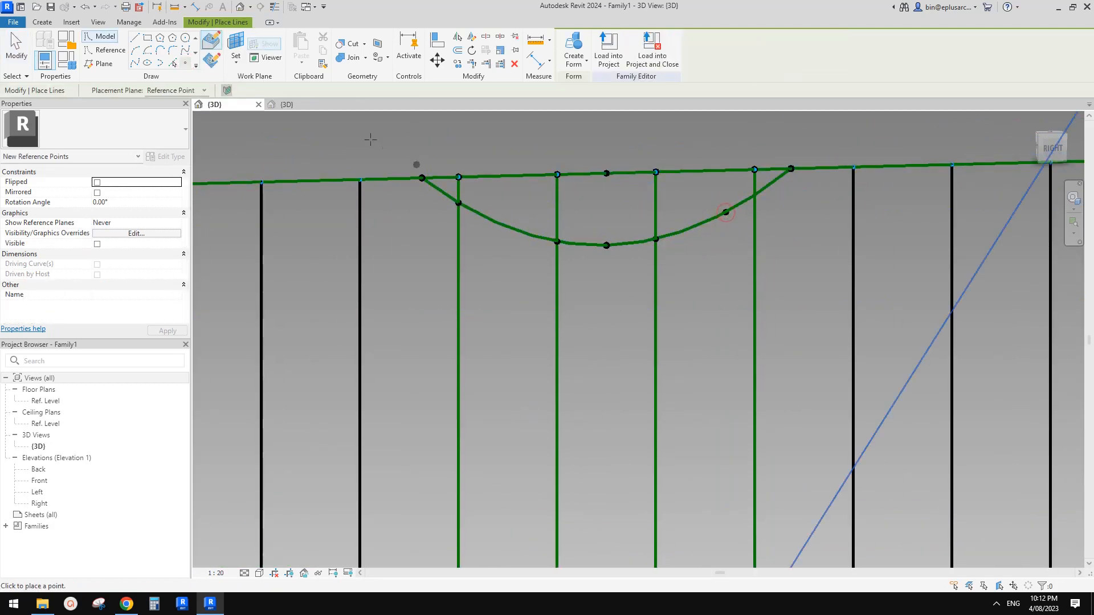
click(725, 213)
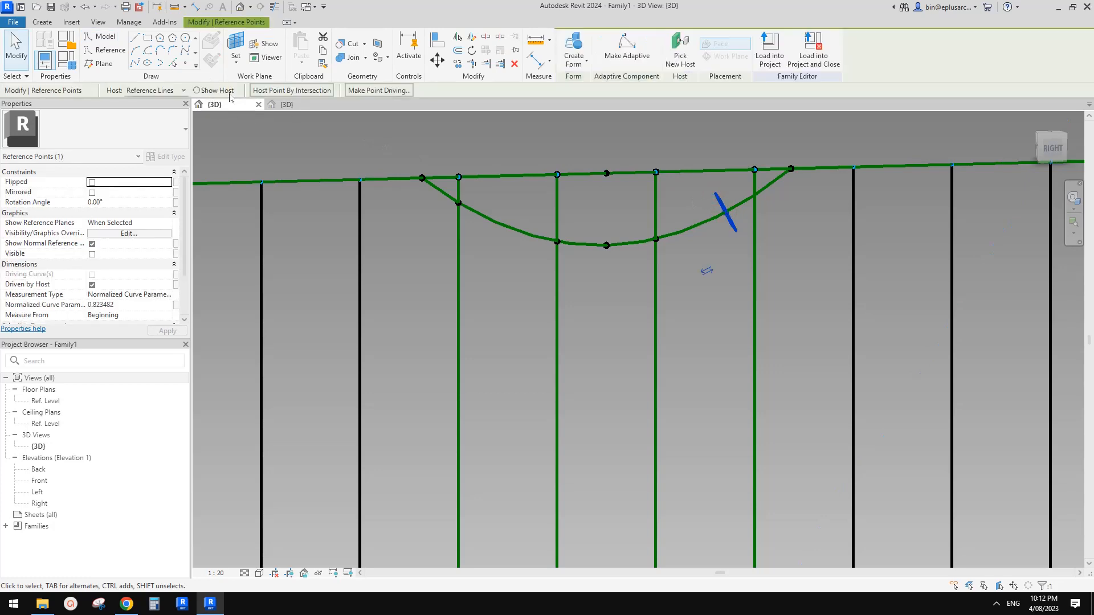
click(307, 92)
click(754, 219)
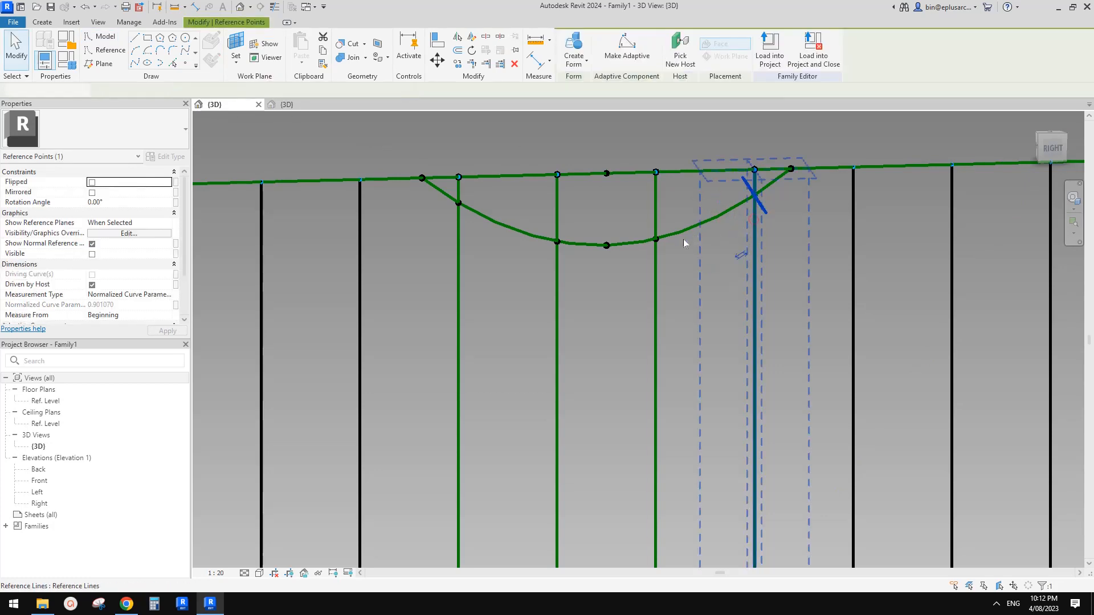
click(675, 252)
key(Delete)
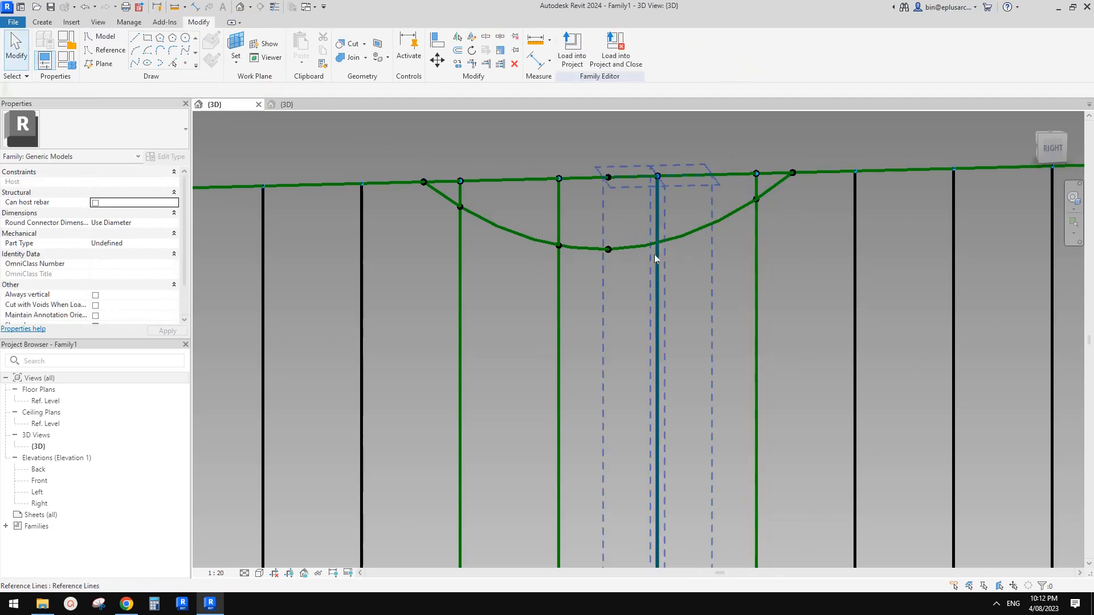
Place a reference point on the arc and host it by intersection with the third vertical reference line.
click(186, 63)
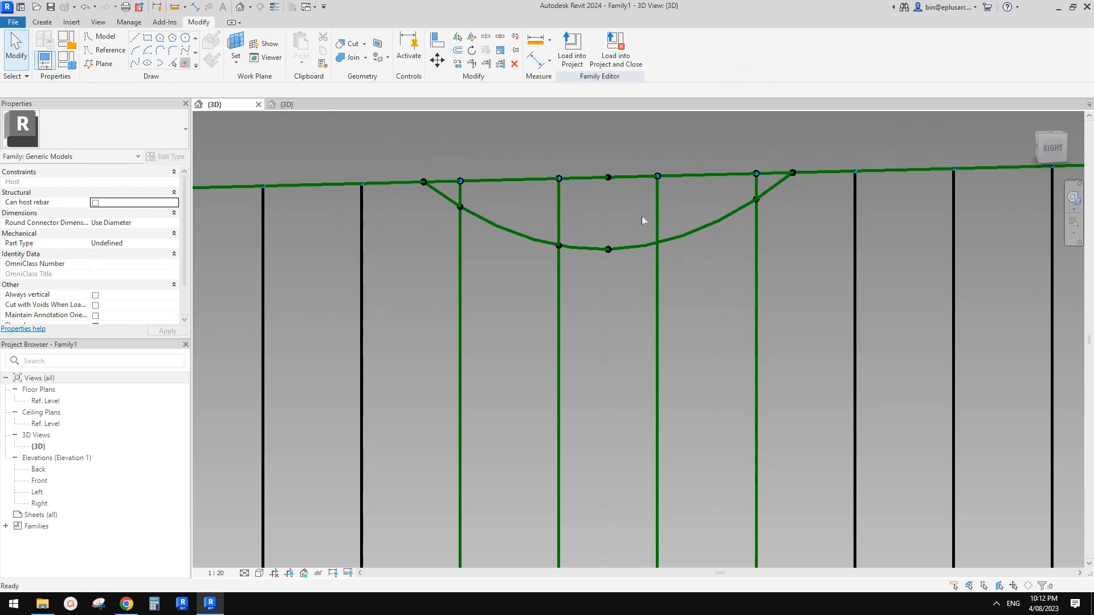
click(698, 230)
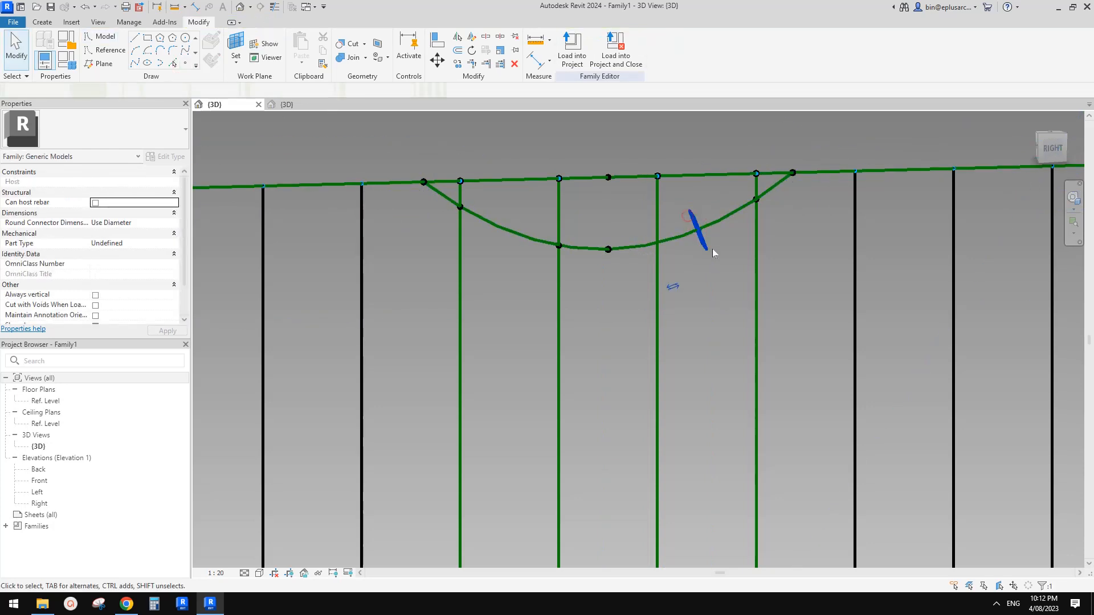
key(Escape)
click(316, 90)
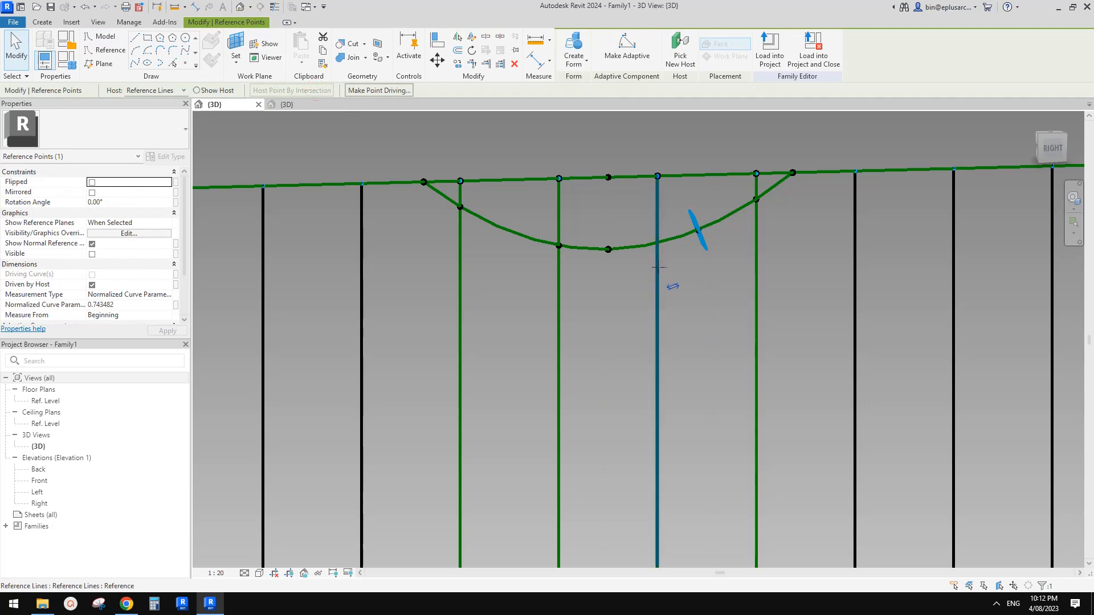
click(657, 276)
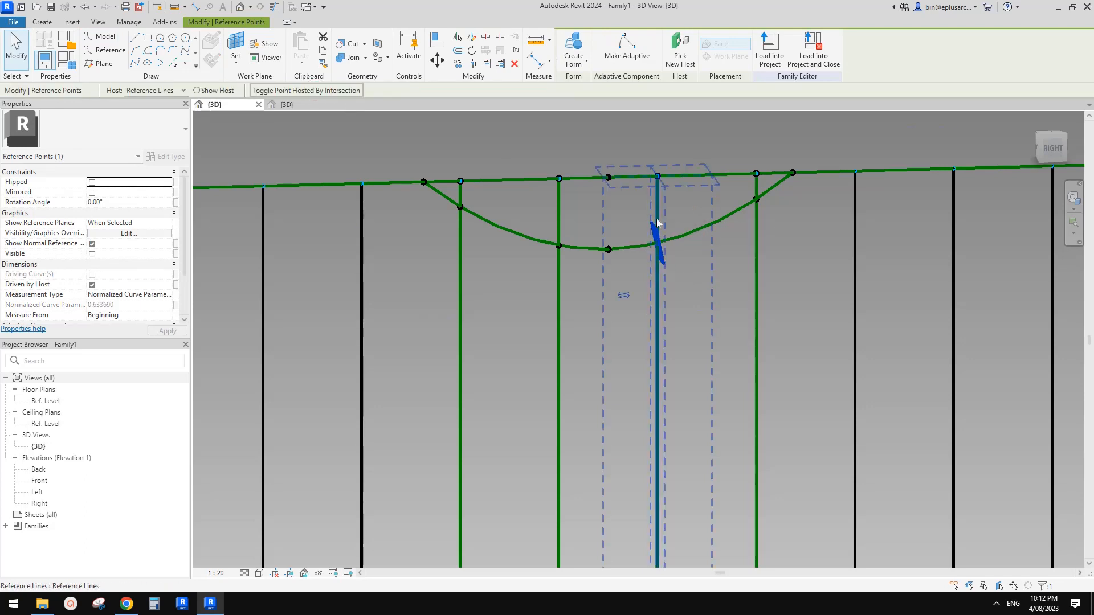
scroll(662, 232, down, 2)
click(687, 280)
middle_drag(688, 281, 743, 268)
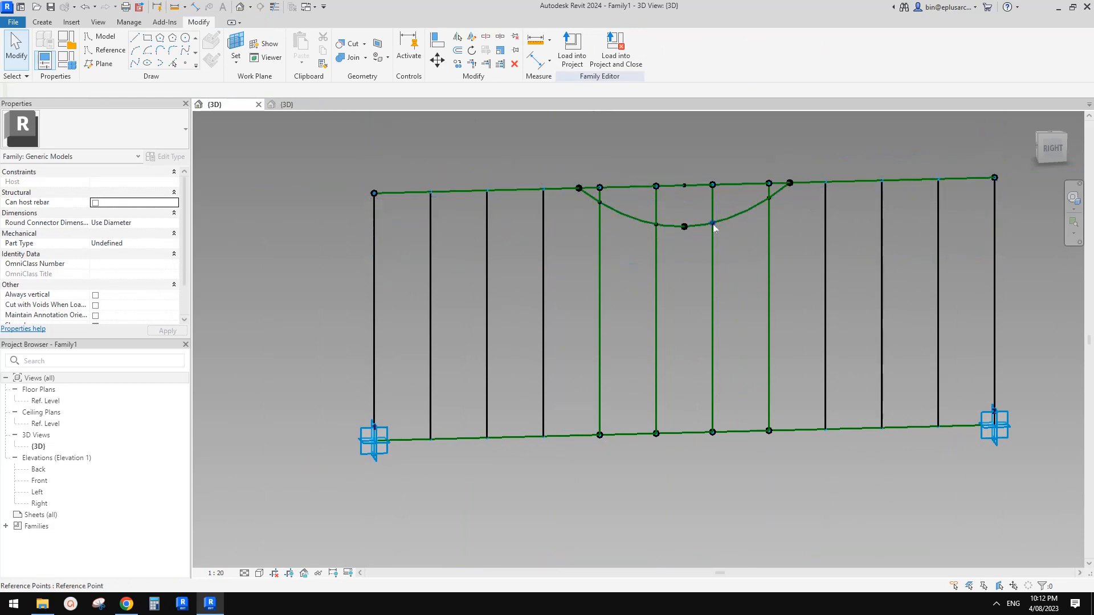
Place Family2 rods along the four vertical reference lines, from each arc intersection point to the matching point on the bottom line.
click(41, 23)
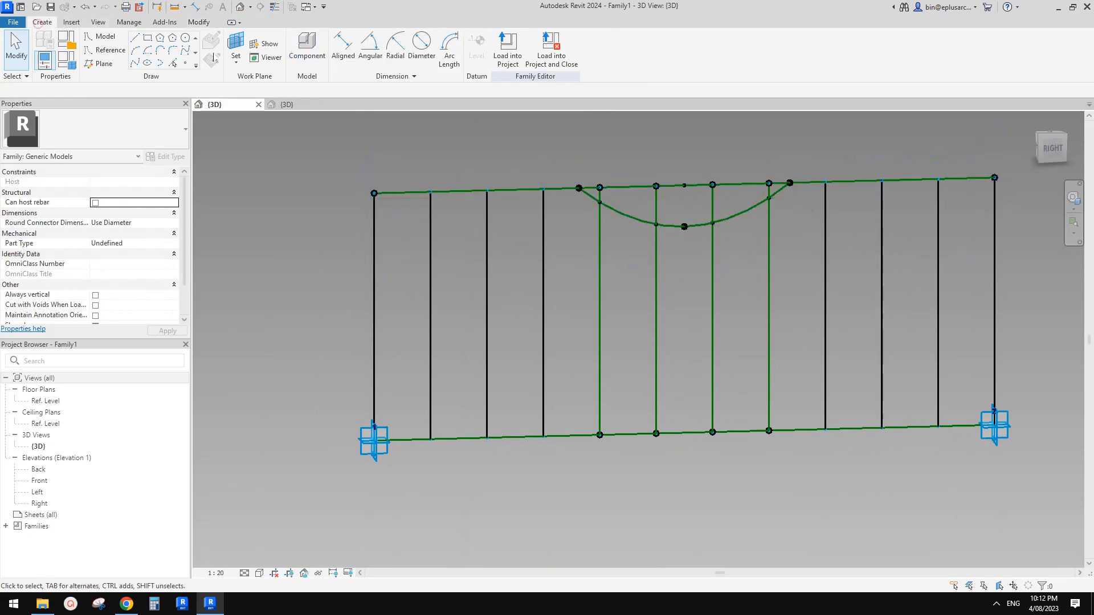
click(306, 48)
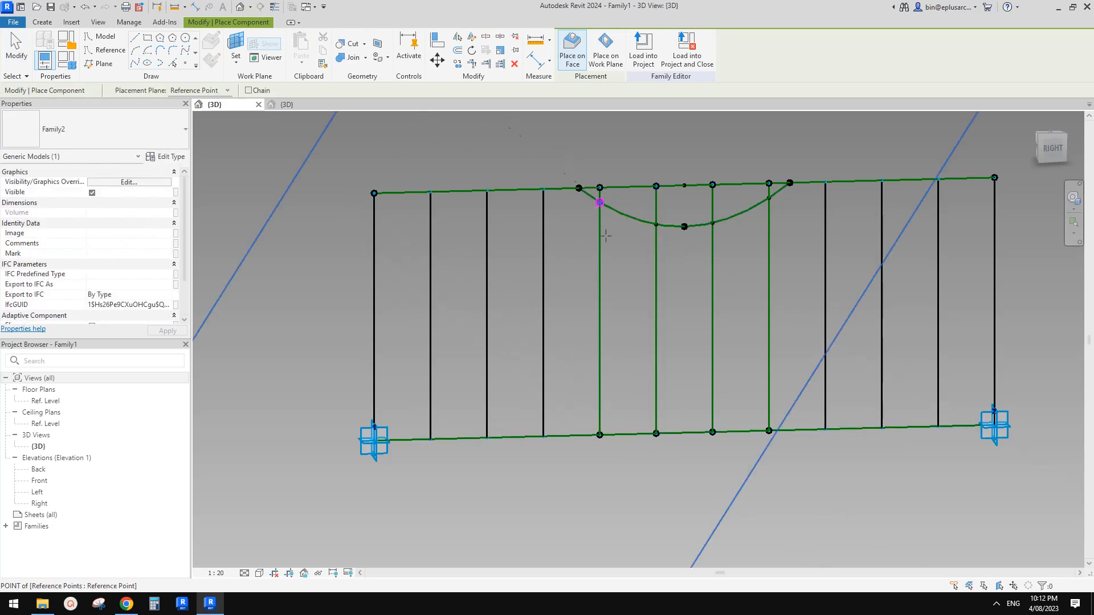
click(599, 203)
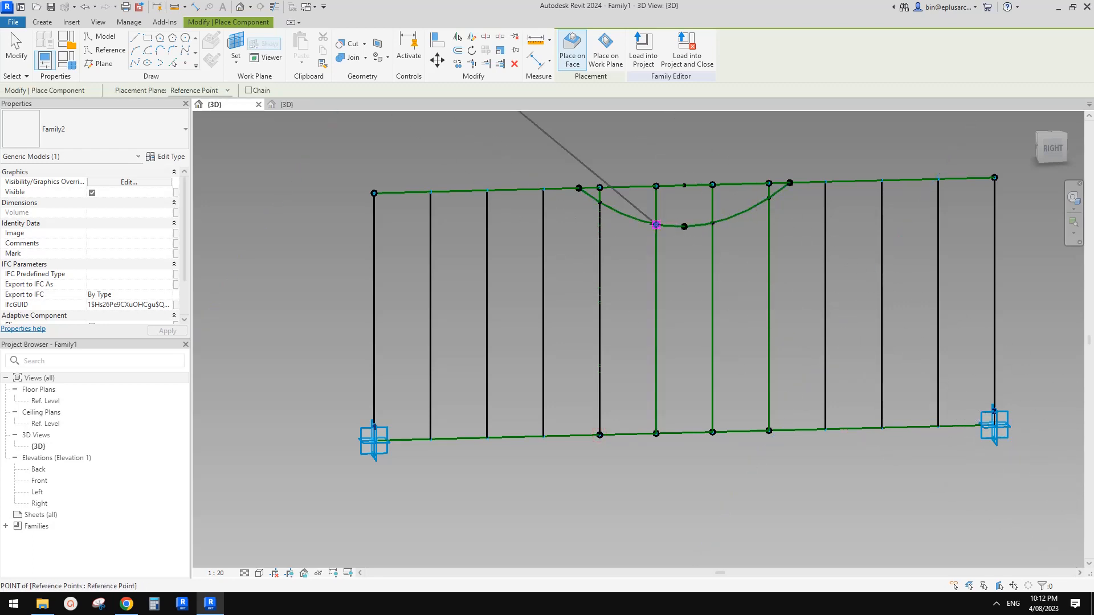
click(656, 224)
click(655, 433)
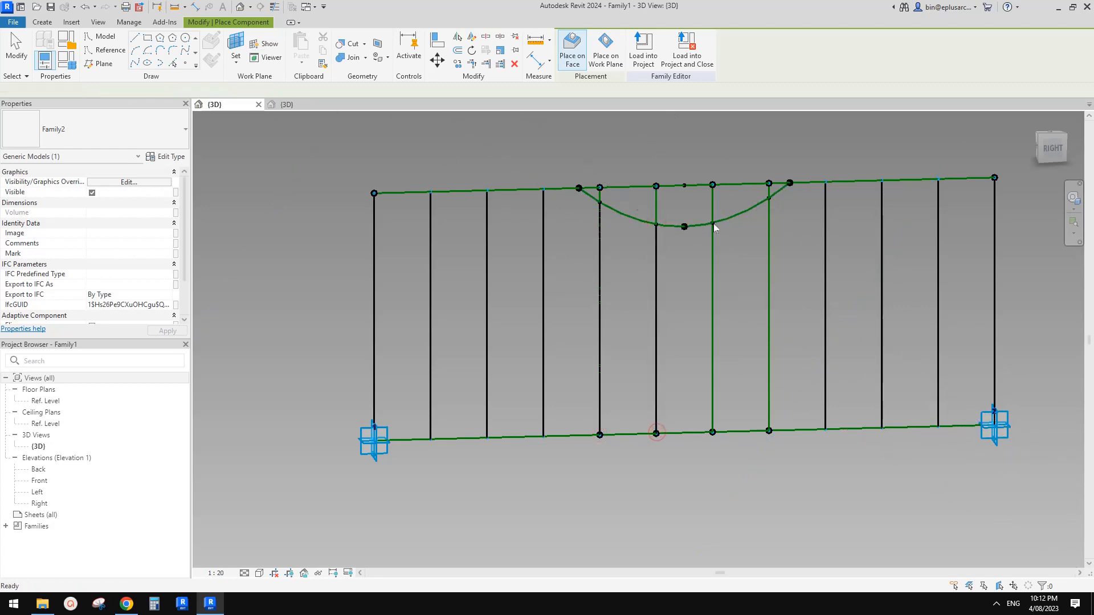
click(712, 223)
click(712, 432)
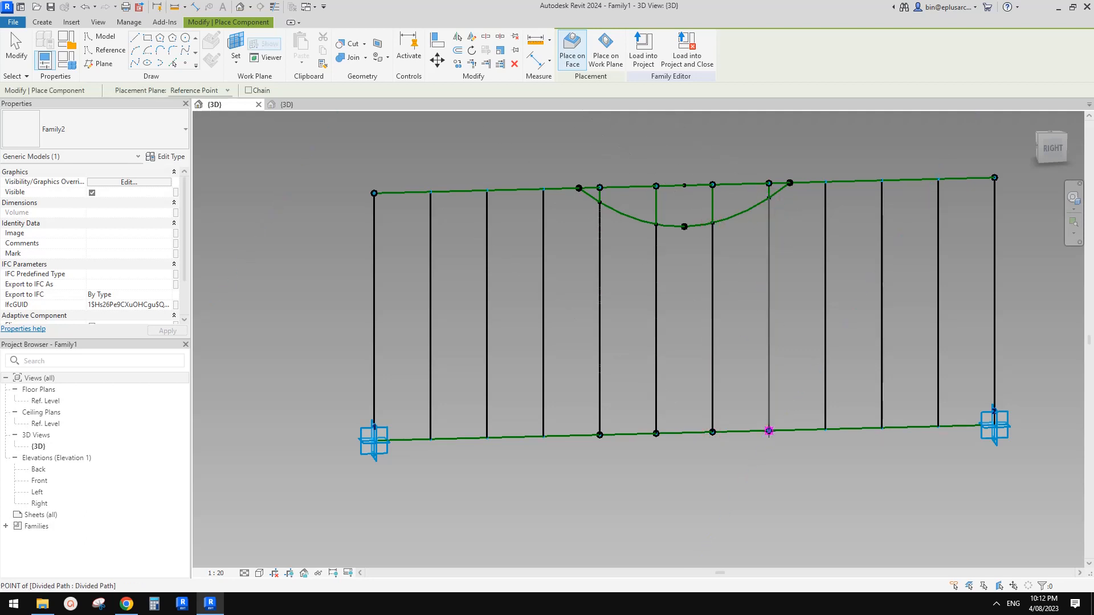
click(769, 431)
key(Escape)
key(Escape)
shift+middle_drag(780, 214, 780, 261)
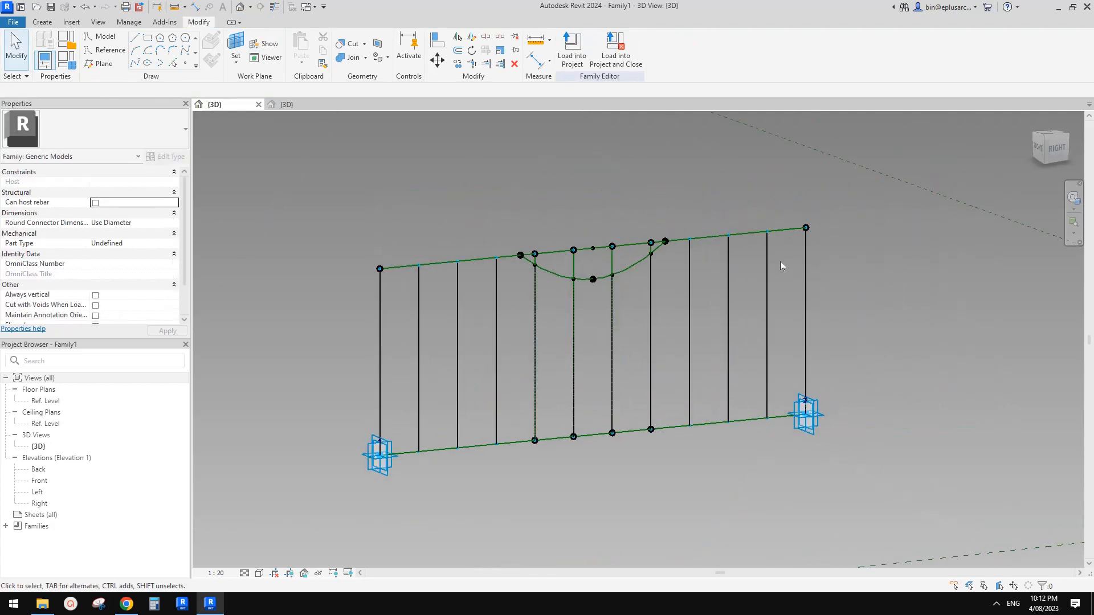
middle_drag(697, 326, 745, 298)
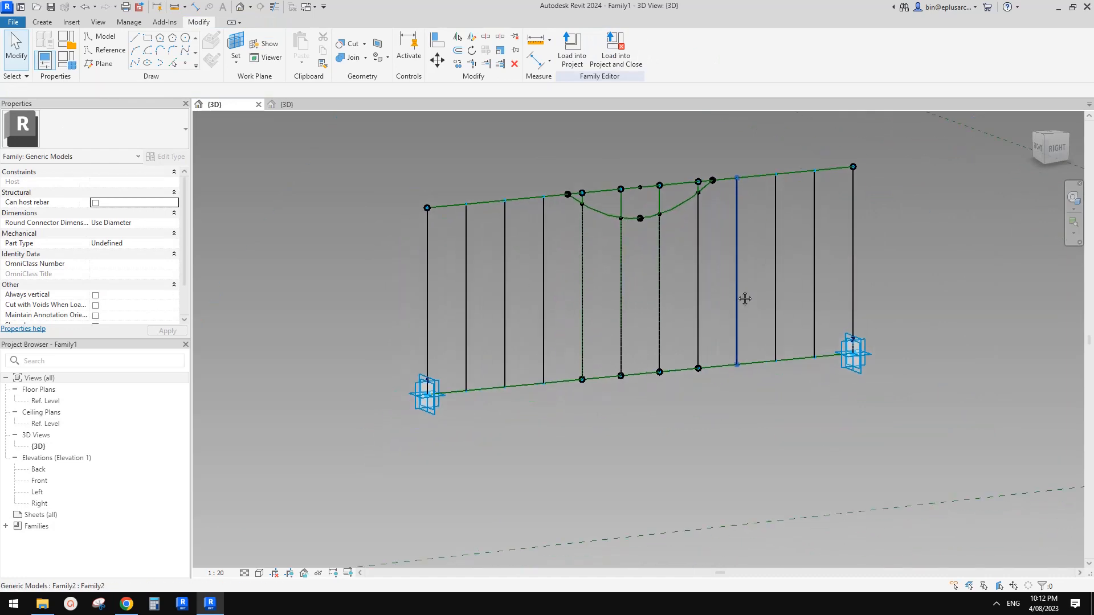
Switch to the Google Docs suggestion document, review the arc-cut fence sketches, and return to Revit.
click(126, 604)
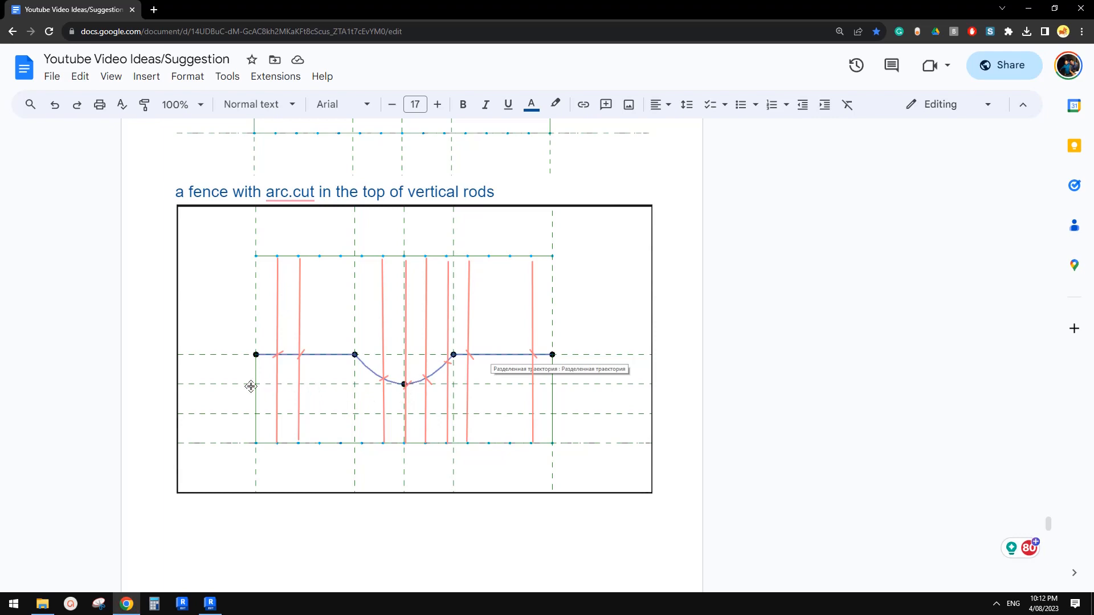
scroll(319, 410, down, 10)
scroll(336, 405, up, 2)
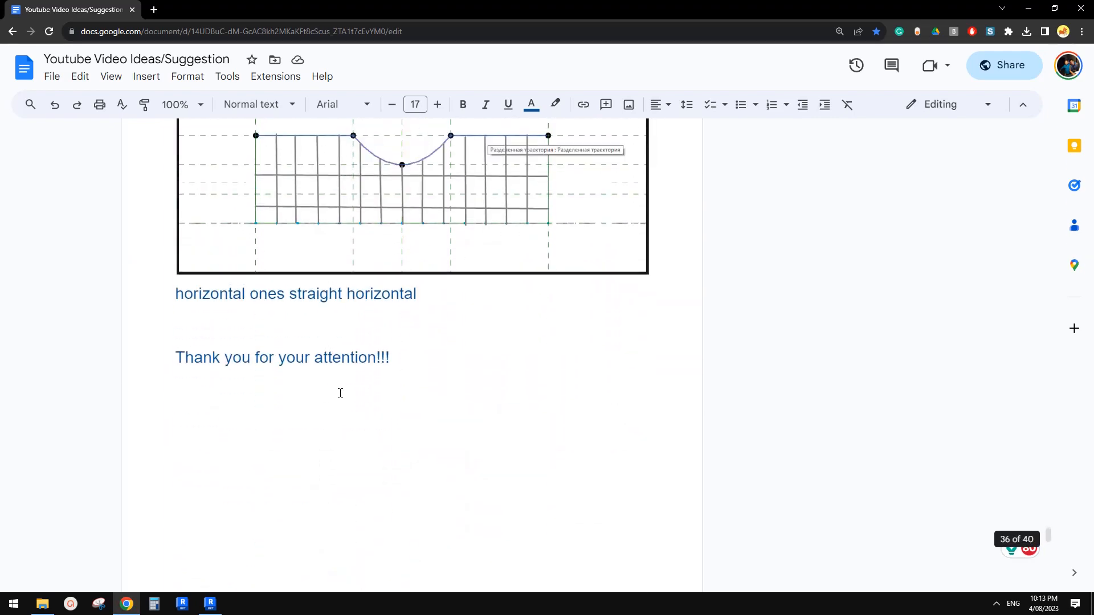
click(210, 603)
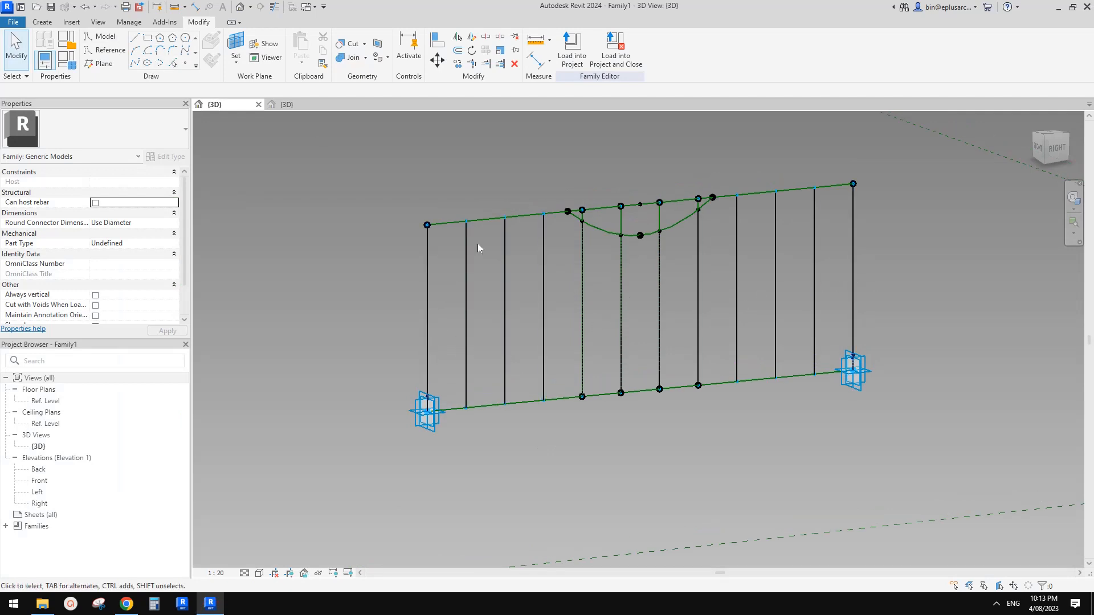
Open the Family2 rod family for editing and convert the line between its two adaptive points to a reference line.
click(428, 308)
click(569, 51)
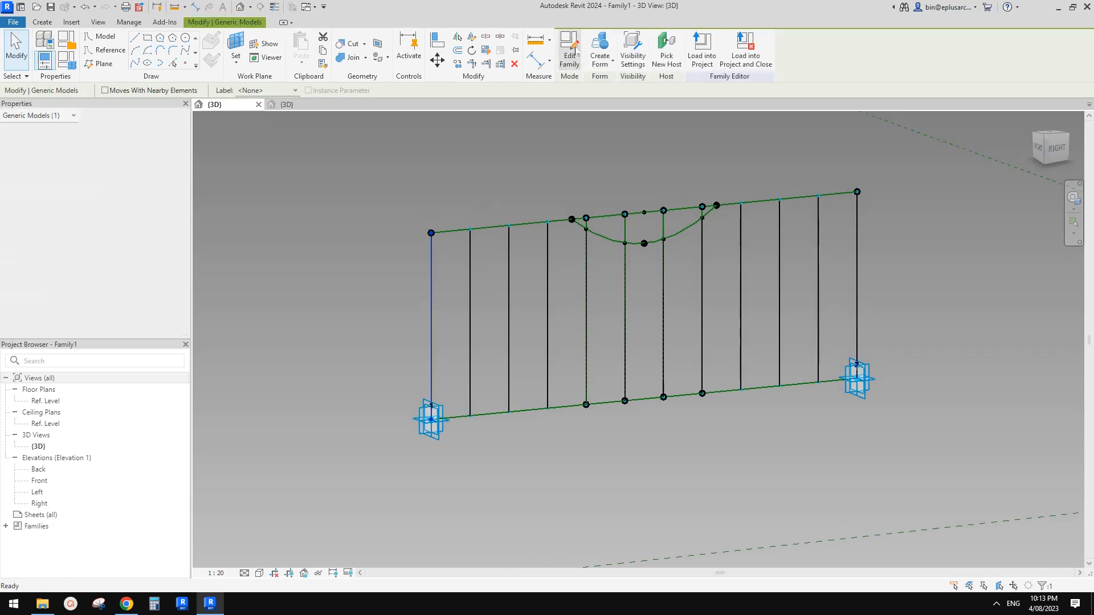
scroll(601, 393, up, 5)
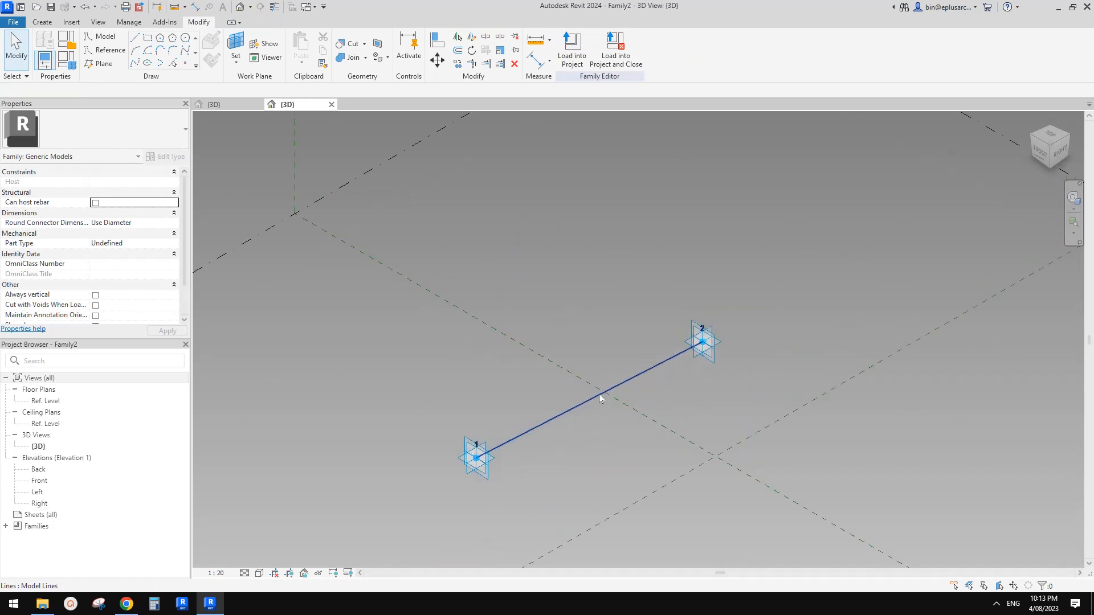
click(593, 399)
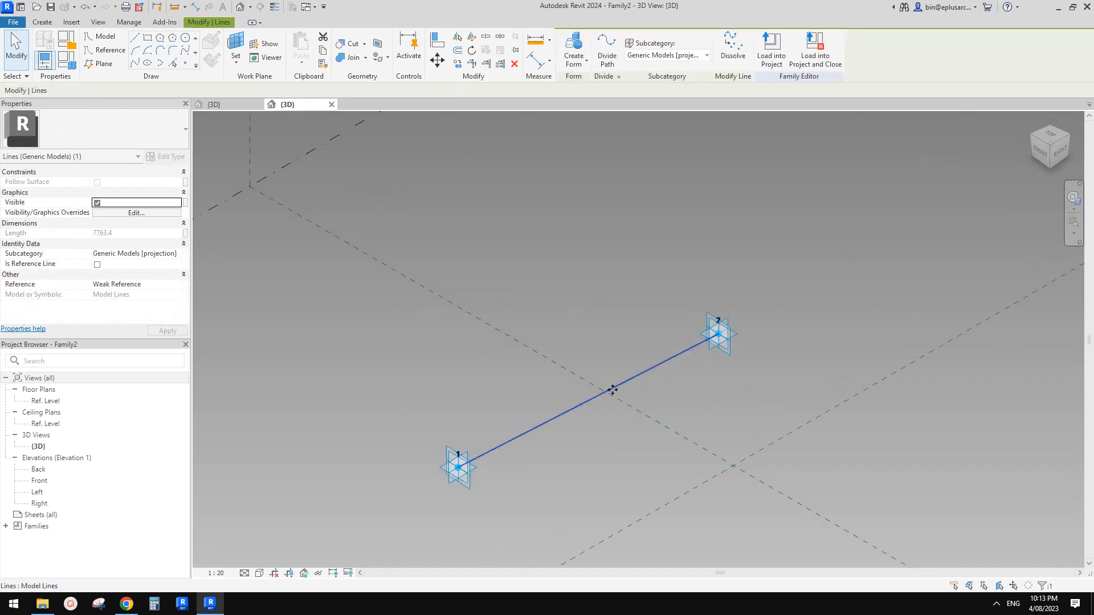
middle_drag(538, 393, 543, 377)
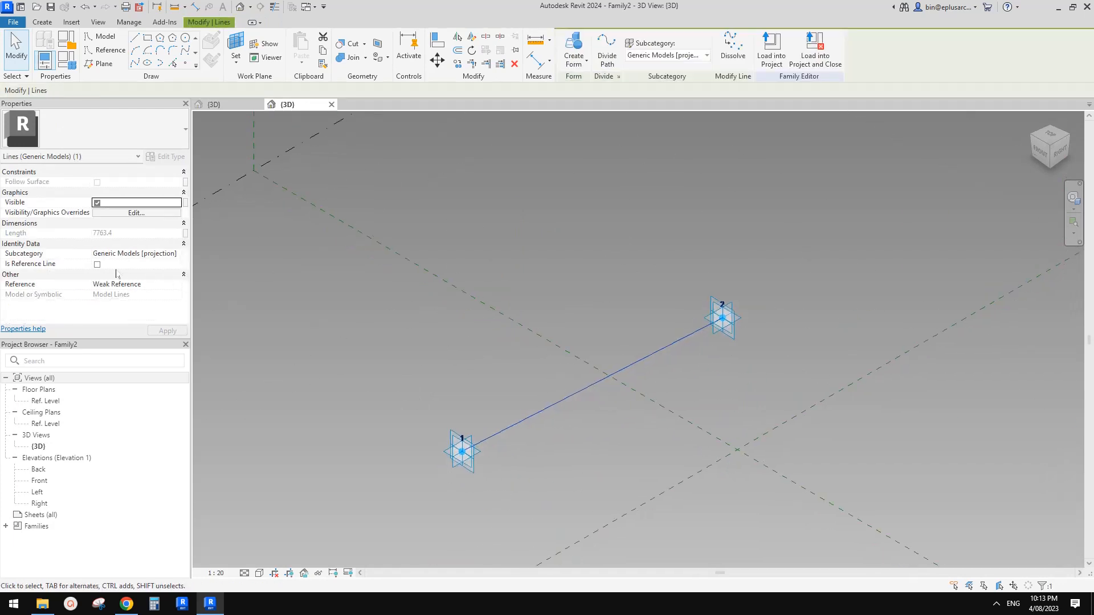
click(97, 265)
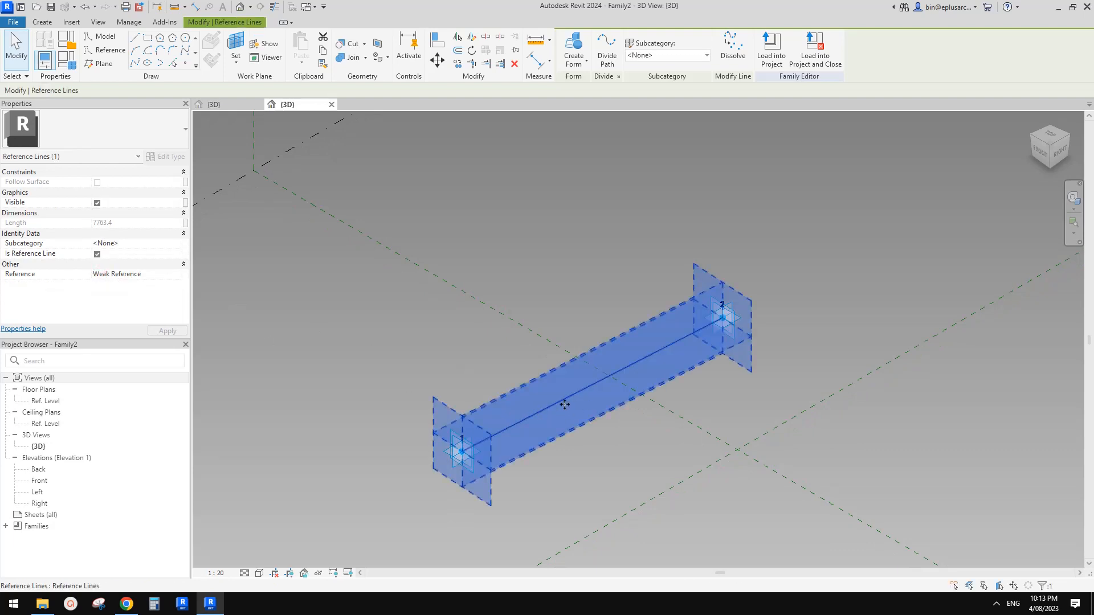
Place a reference point on the reference line and draw a reference circle with a radius of about 300 centred on its work plane.
scroll(382, 291, up, 1)
click(185, 63)
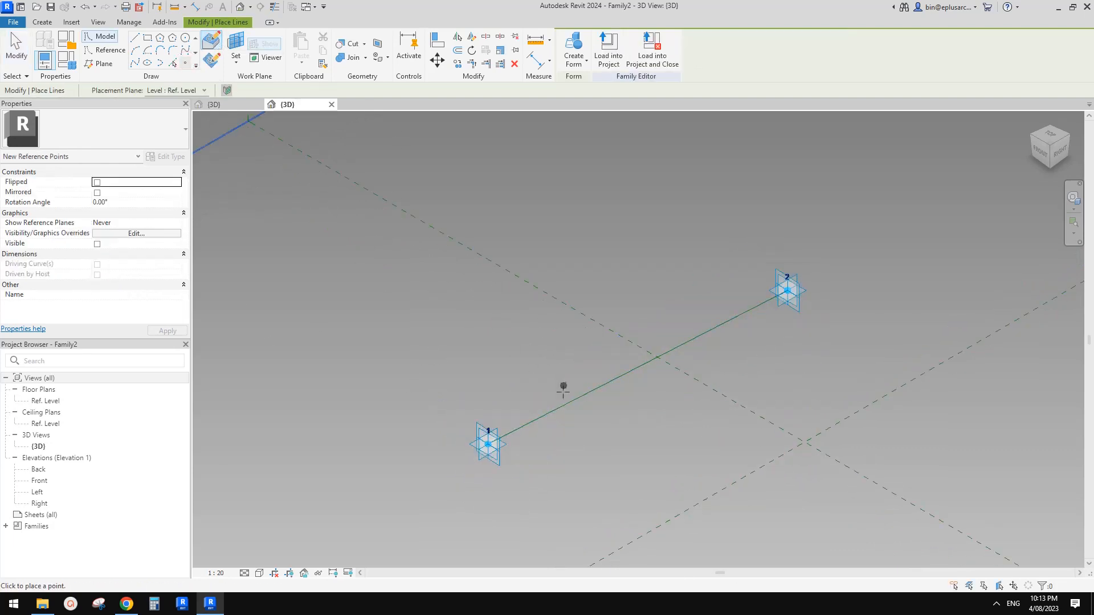
shift+middle_drag(589, 395, 566, 420)
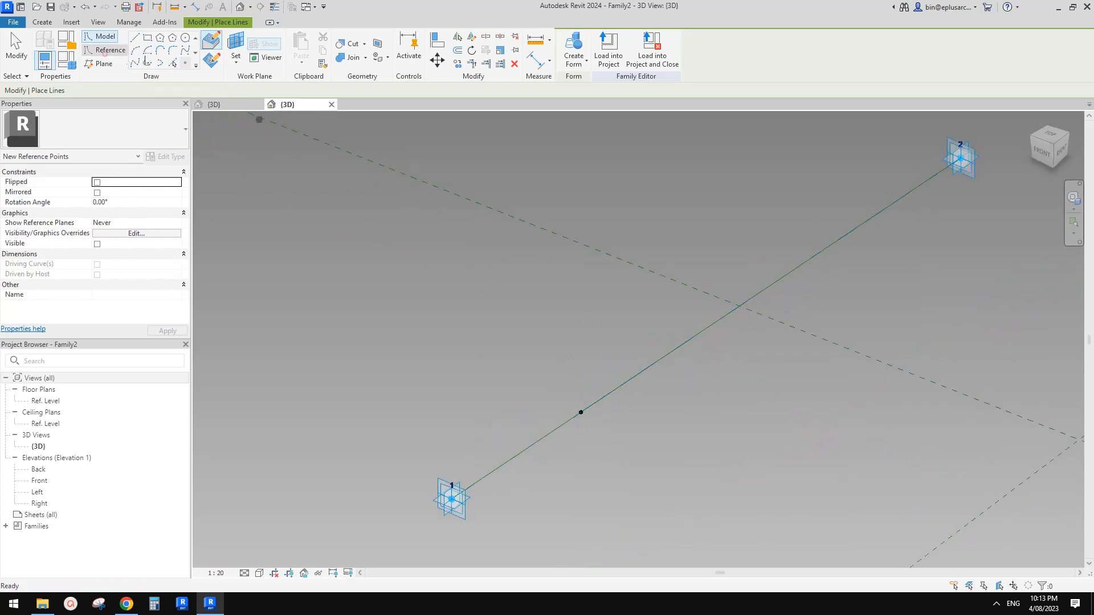
click(105, 50)
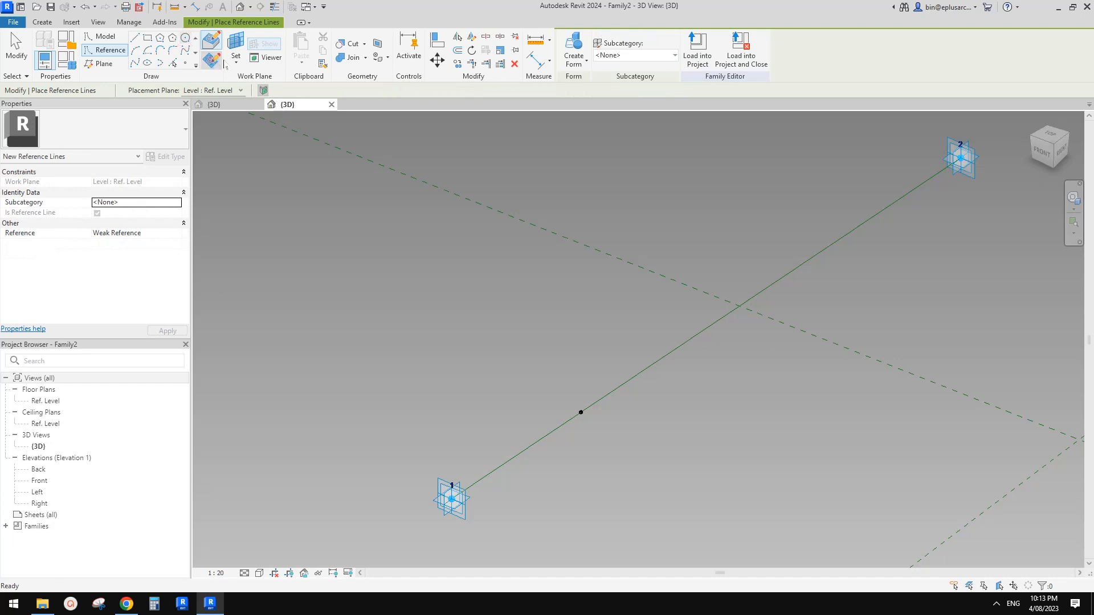
key(Escape)
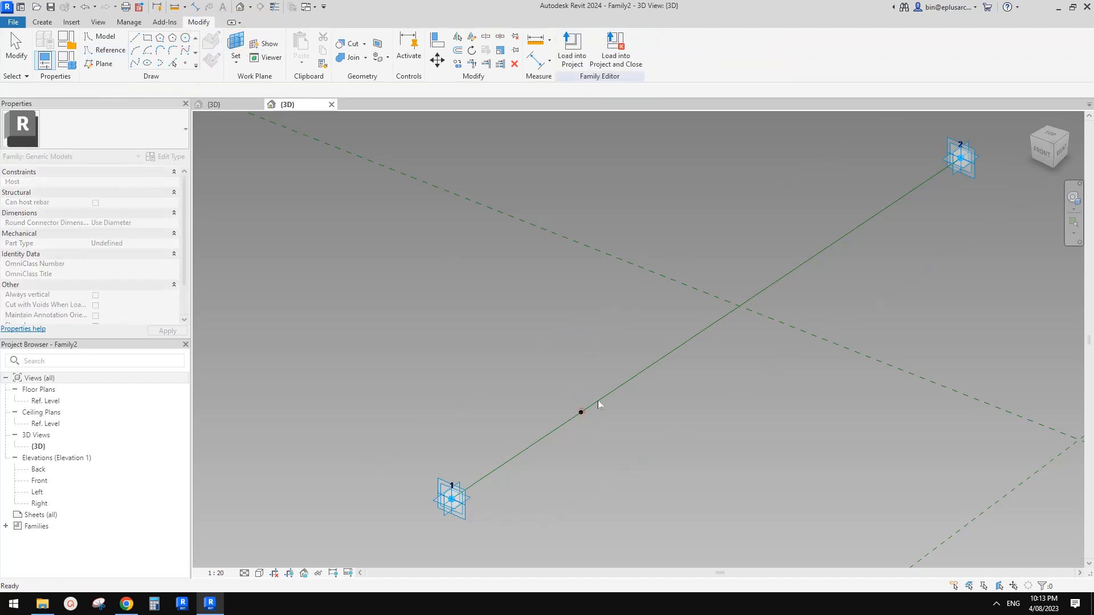
key(Return)
click(580, 411)
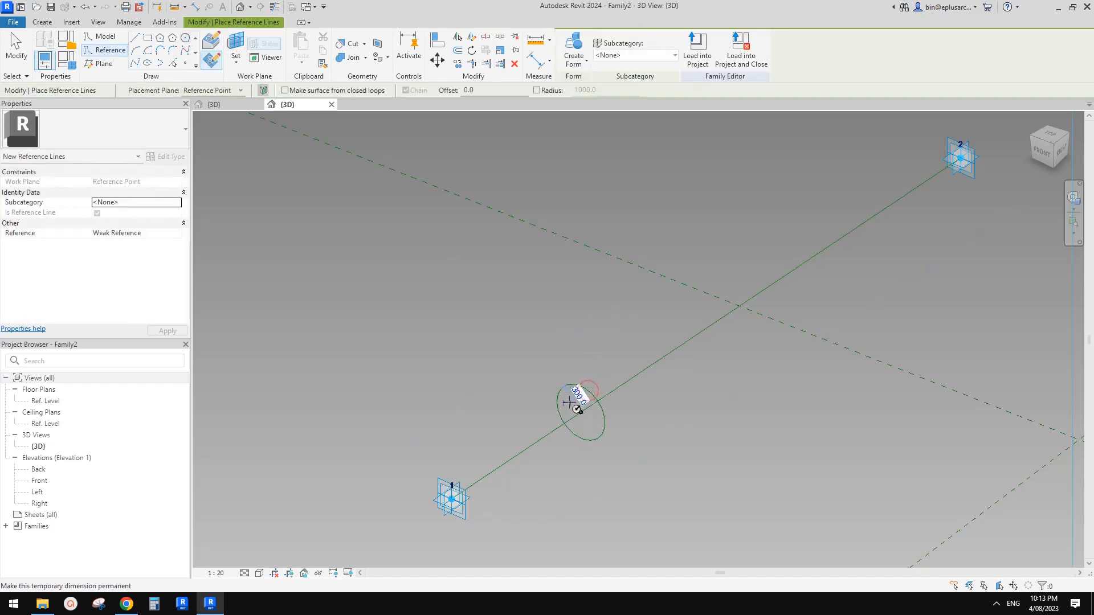
scroll(572, 399, up, 2)
key(Escape)
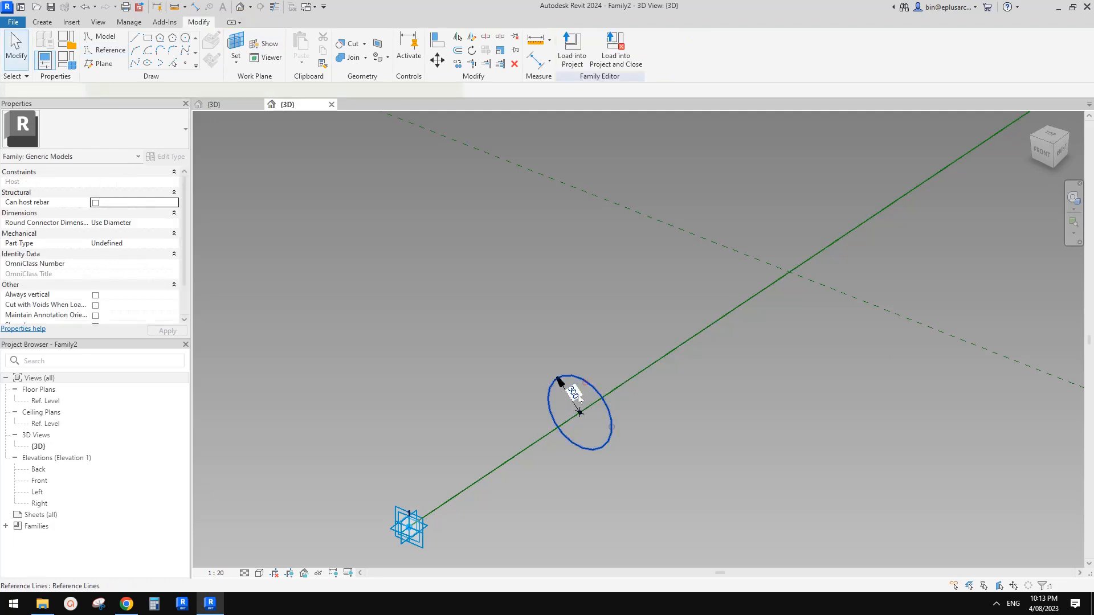
Set the reference circle's radius to 20.
double_click(573, 394)
text(20)
key(Return)
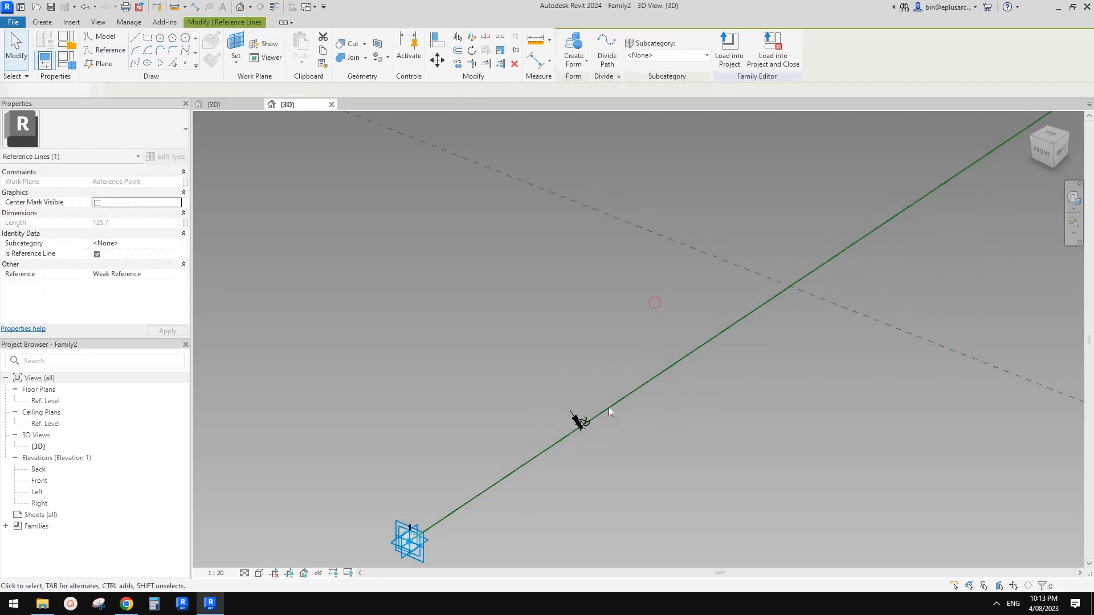
key(Escape)
Copy the reference point together with its circle and radius dimension to a spot off the reference line.
scroll(590, 435, up, 4)
drag(564, 371, 750, 504)
scroll(751, 504, down, 2)
ctrl+drag(662, 424, 669, 316)
key(Escape)
scroll(563, 413, up, 2)
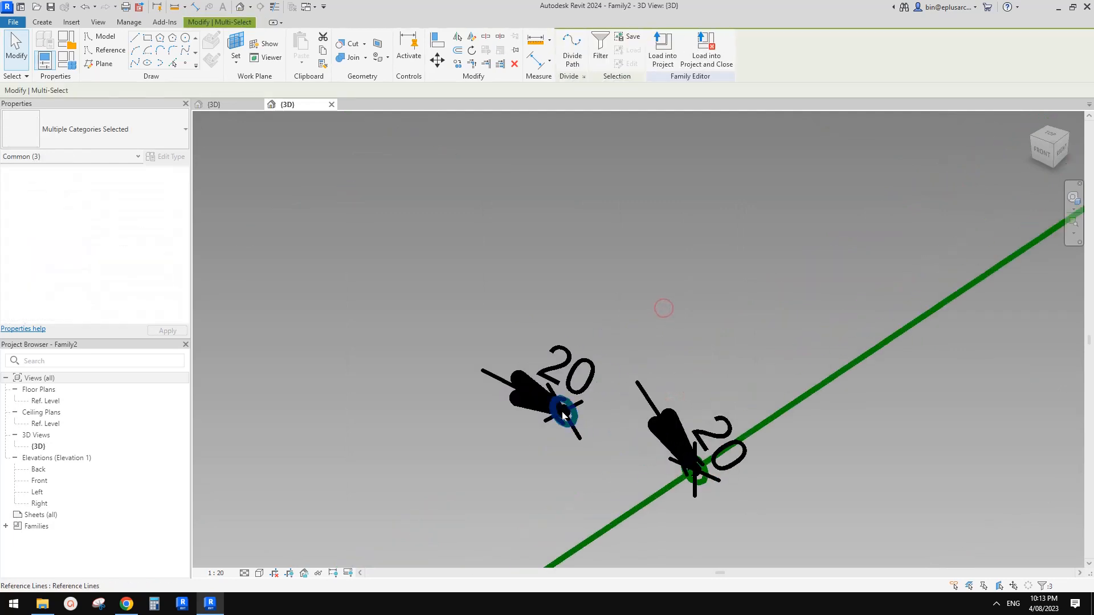
Rehost the copied reference point onto the reference line, further along from the original circle.
click(562, 415)
scroll(563, 414, down, 2)
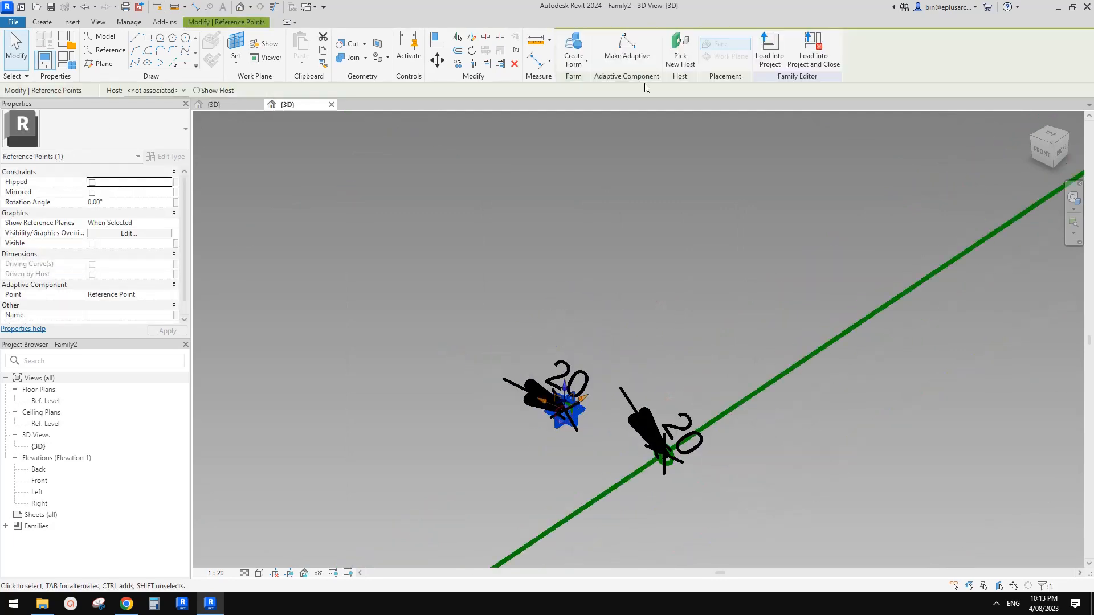
click(681, 64)
click(861, 347)
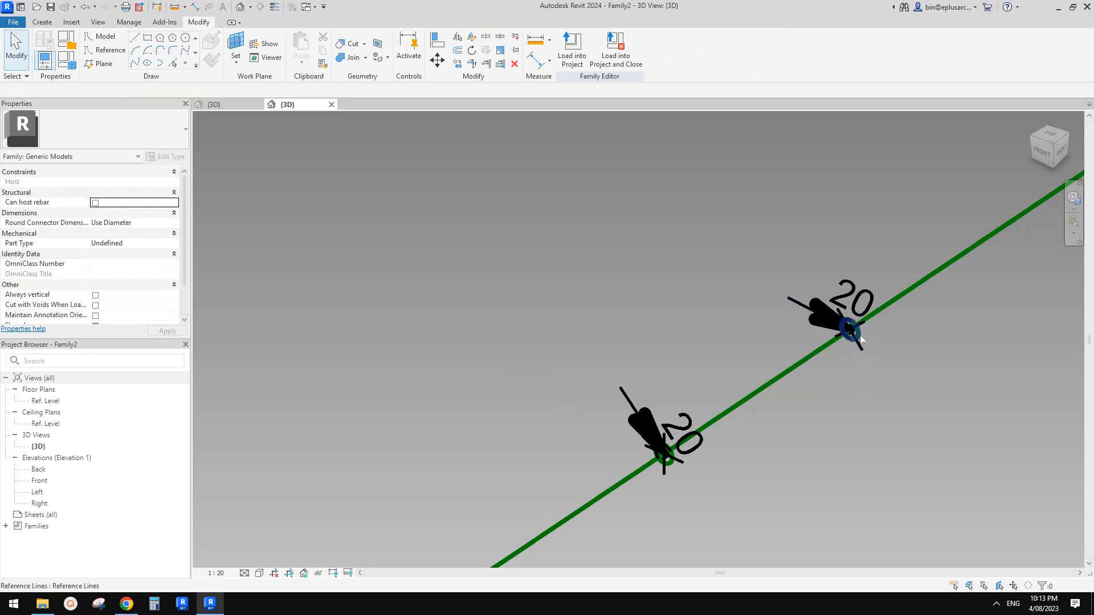
Create a solid form between the two reference circles.
click(849, 316)
ctrl+click(669, 469)
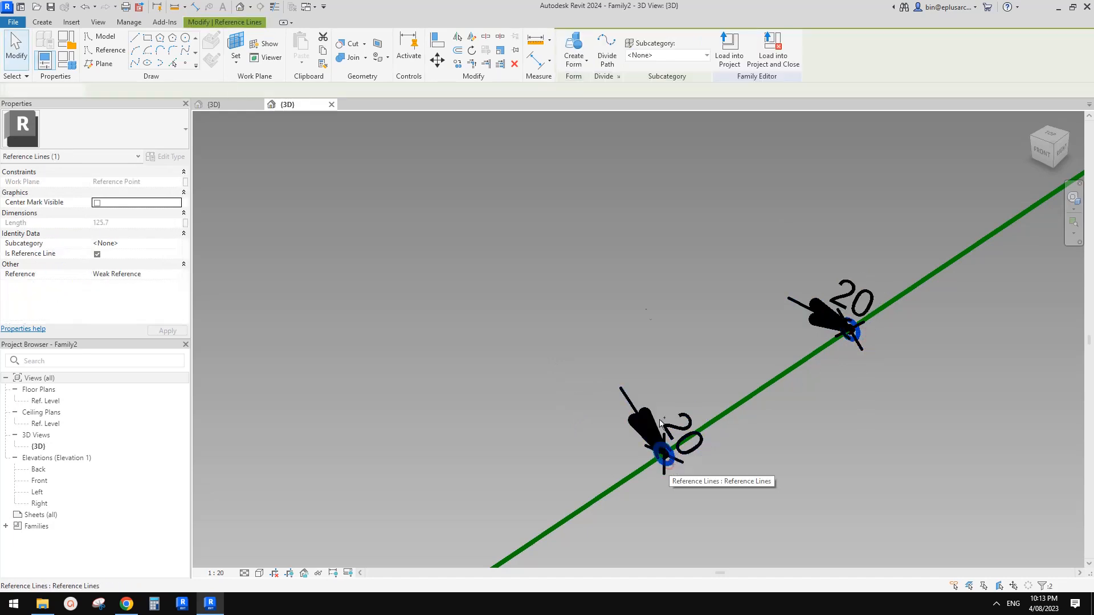
click(574, 51)
middle_drag(659, 167, 642, 97)
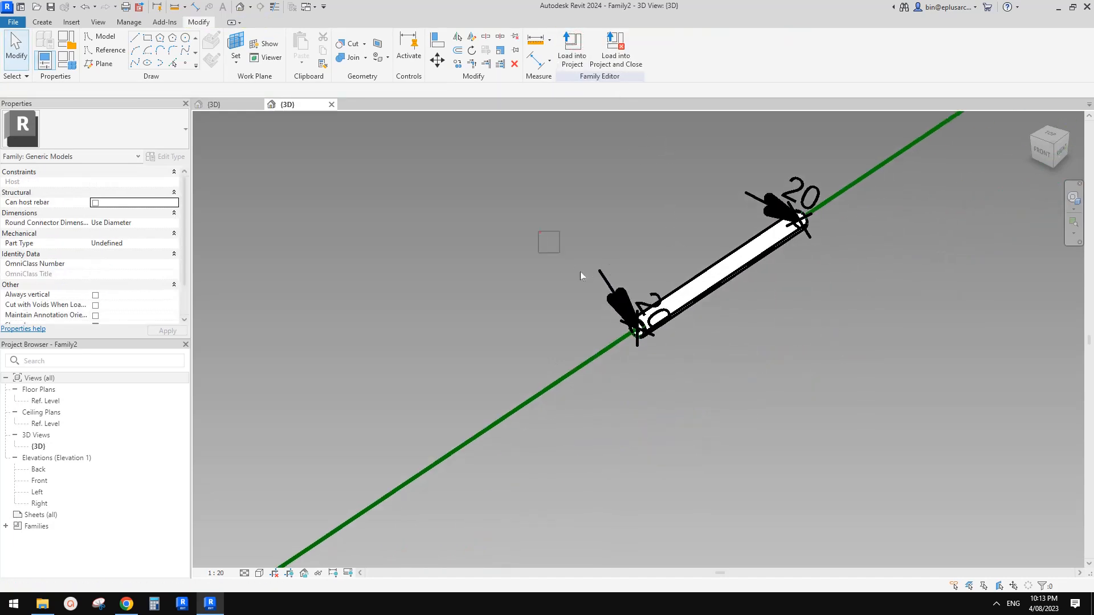
Set the first circle point's normalized curve parameter to 0 and move the second circle's point to the opposite end of the reference line.
click(639, 333)
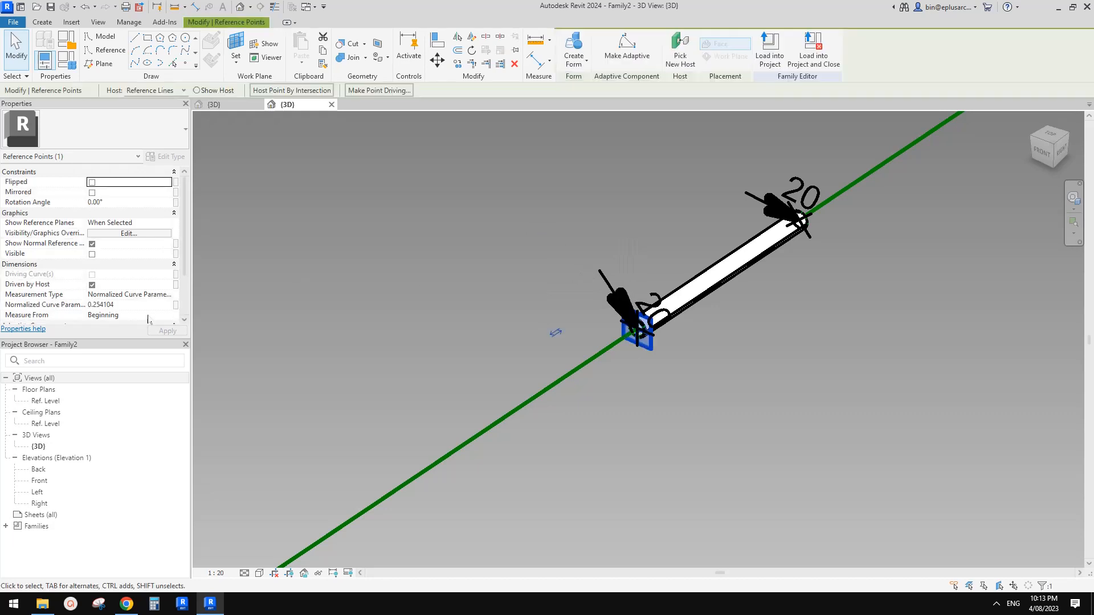
text(0)
middle_drag(575, 195, 562, 216)
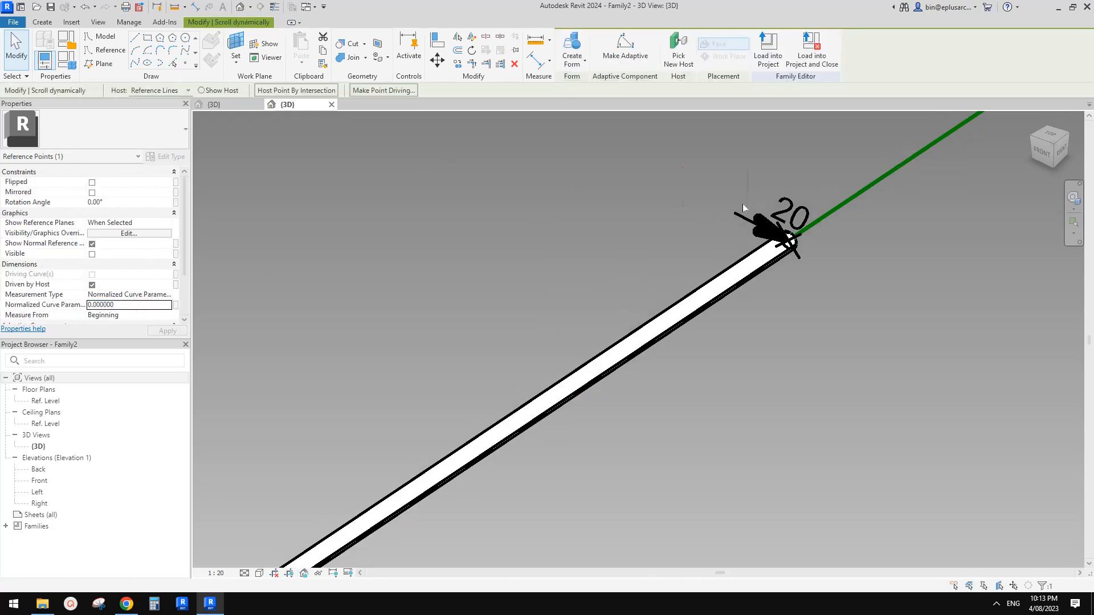
drag(681, 165, 786, 254)
click(782, 251)
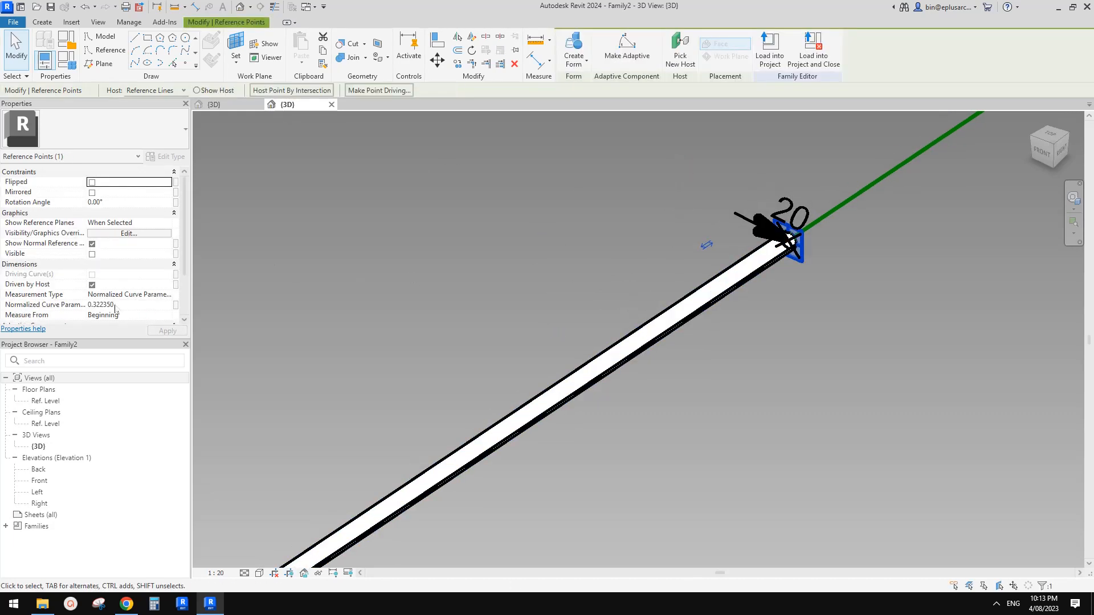
click(518, 221)
scroll(537, 258, down, 4)
middle_drag(587, 307, 606, 342)
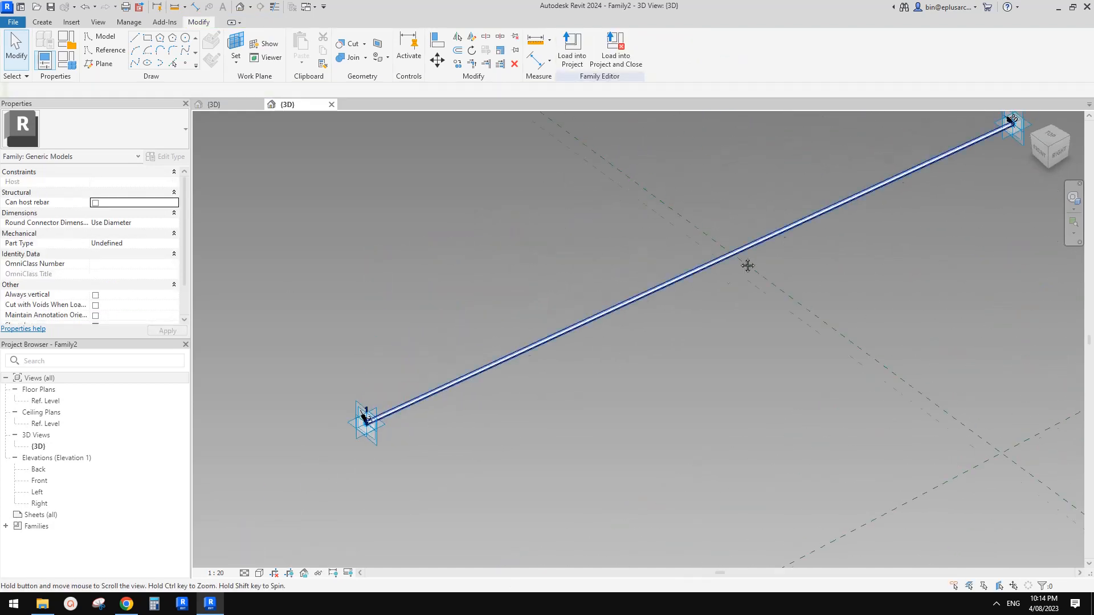
Check both ends of the rod and load Family2 into Family1, overwriting the existing version.
drag(978, 168, 442, 434)
scroll(441, 436, up, 2)
middle_drag(440, 438, 852, 220)
scroll(852, 220, up, 2)
click(843, 172)
middle_drag(842, 175, 777, 310)
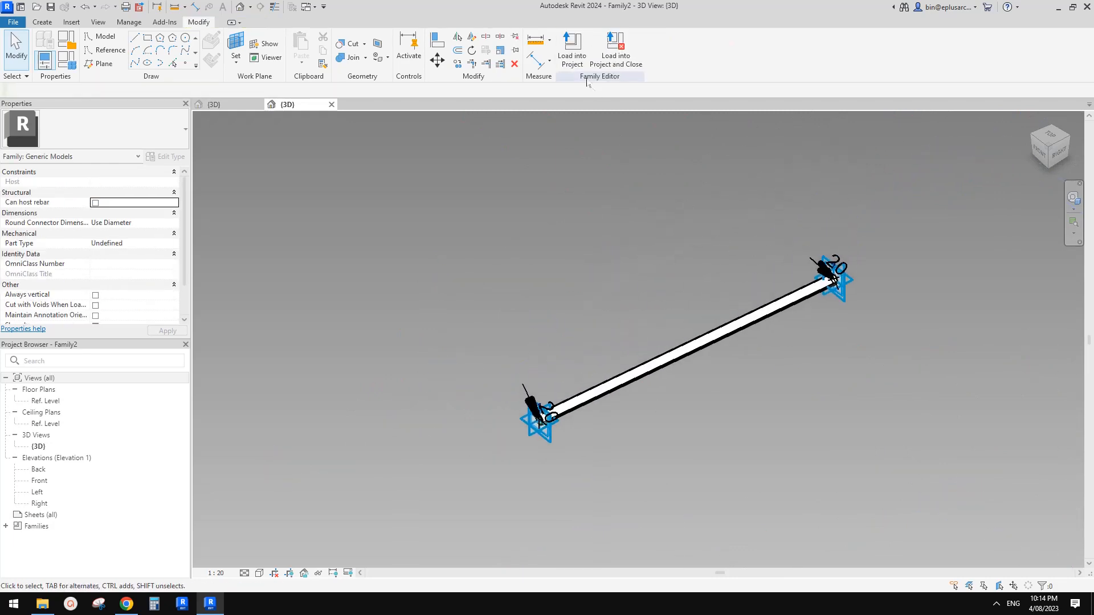
click(575, 59)
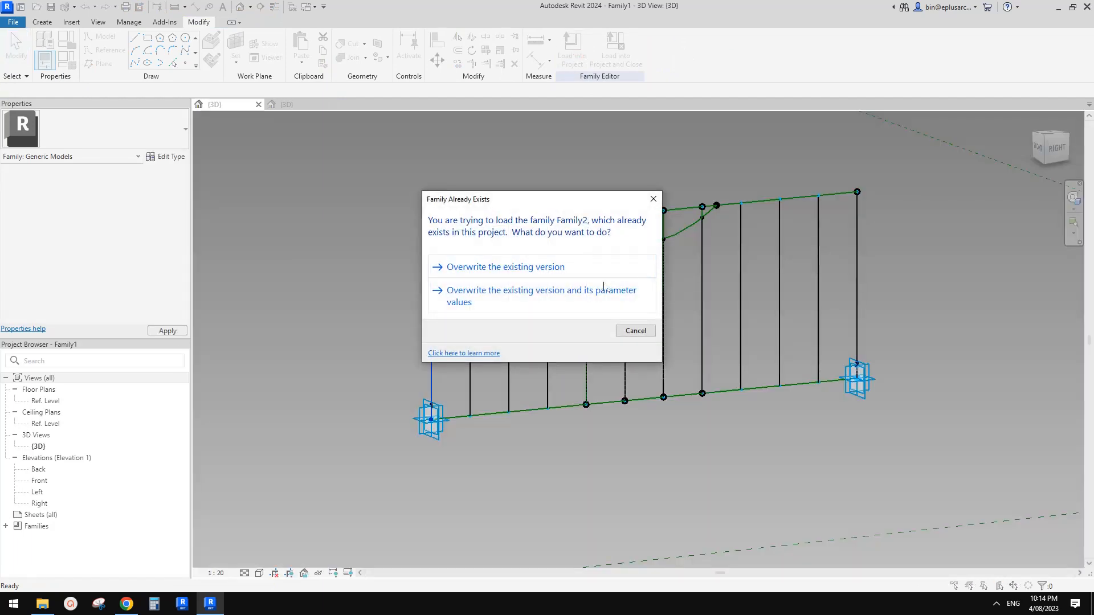
click(536, 268)
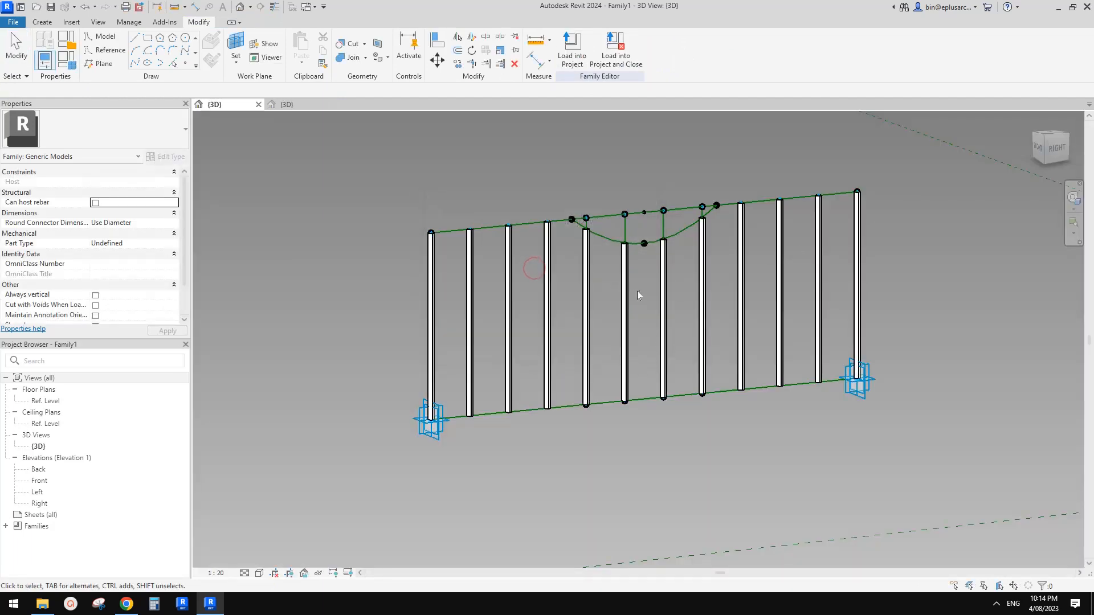
Start placing a Family2 component, switch the view to wireframe, and host its first point on the left end post's centre line.
shift+middle_drag(637, 293, 692, 287)
scroll(695, 268, up, 1)
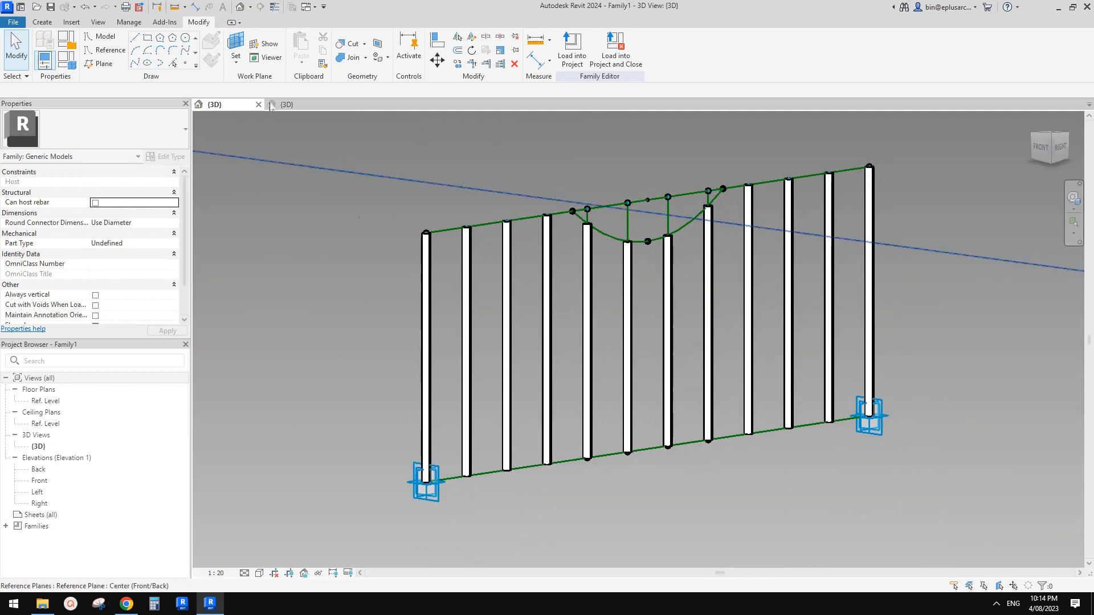
click(42, 22)
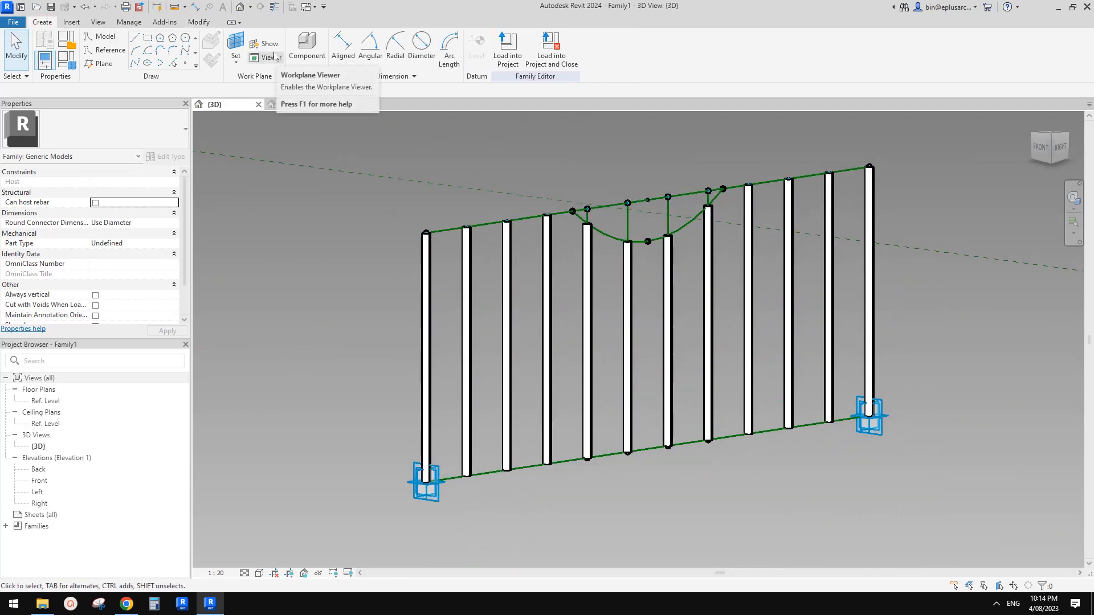
click(307, 45)
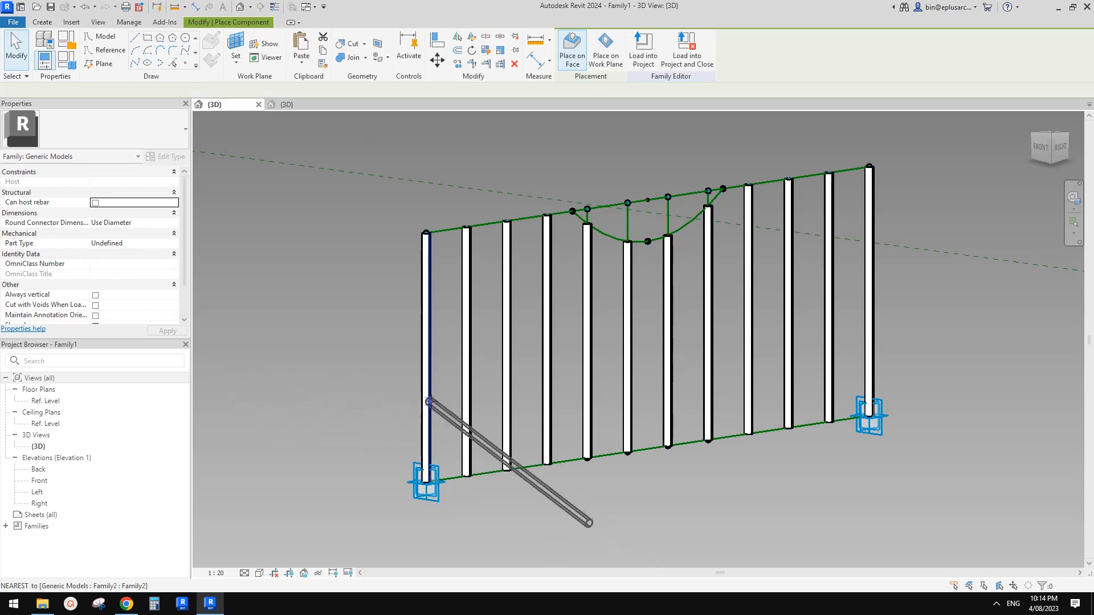
scroll(444, 378, up, 1)
middle_drag(448, 374, 465, 309)
scroll(437, 333, up, 2)
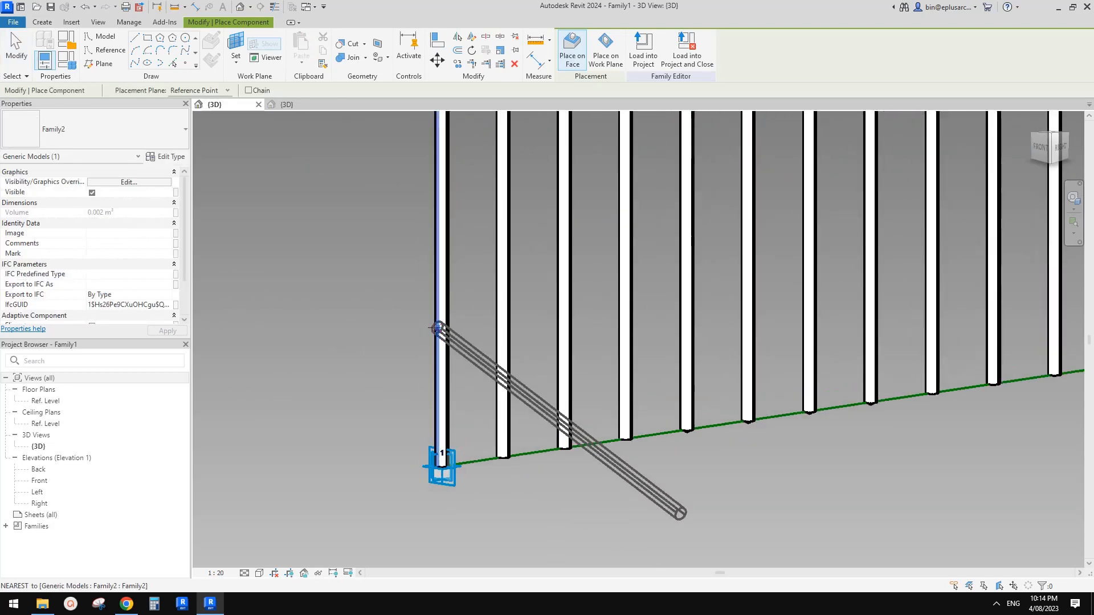
scroll(442, 339, up, 2)
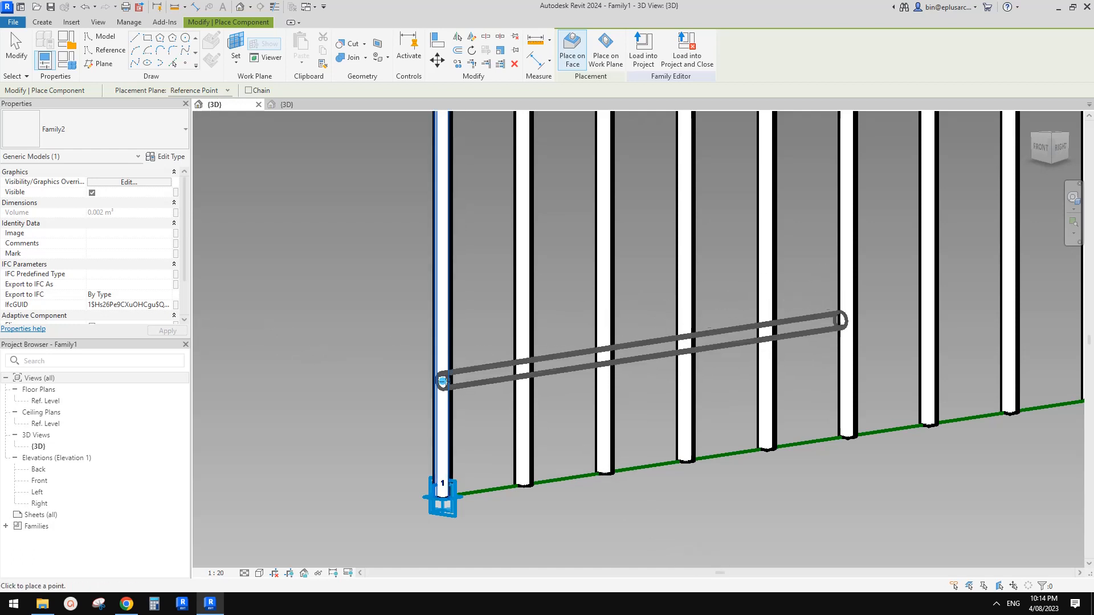
middle_drag(445, 371, 440, 382)
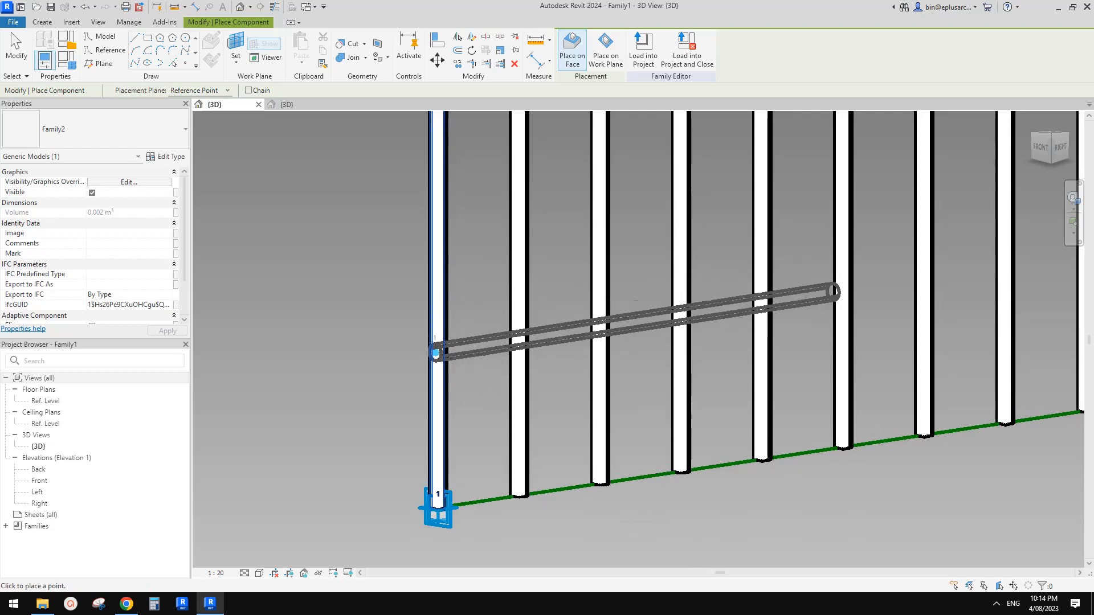
middle_drag(507, 310, 507, 314)
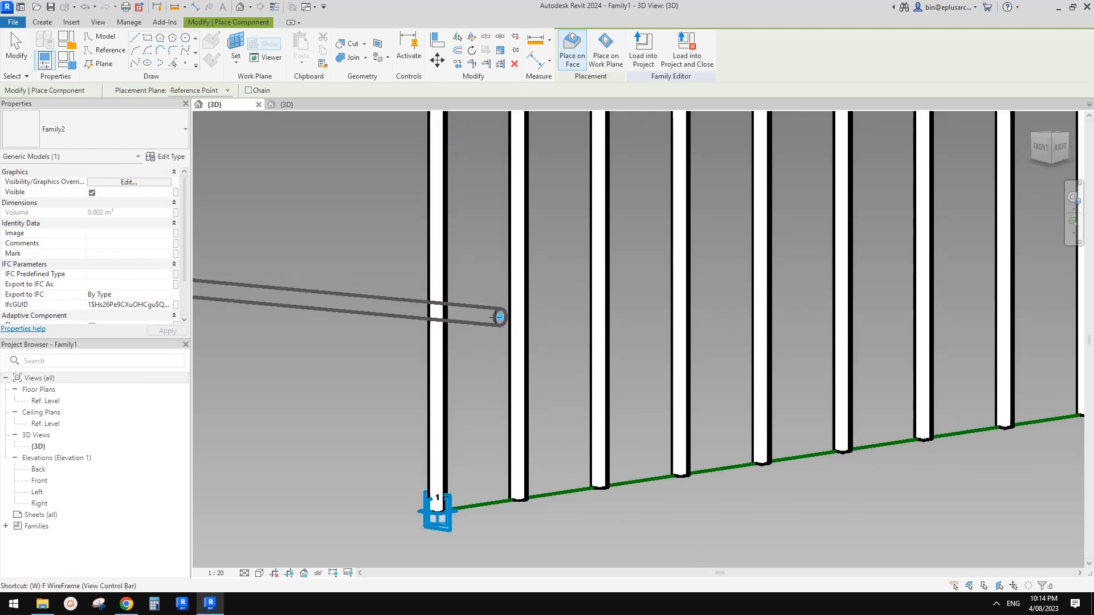
scroll(478, 342, down, 3)
scroll(419, 411, up, 5)
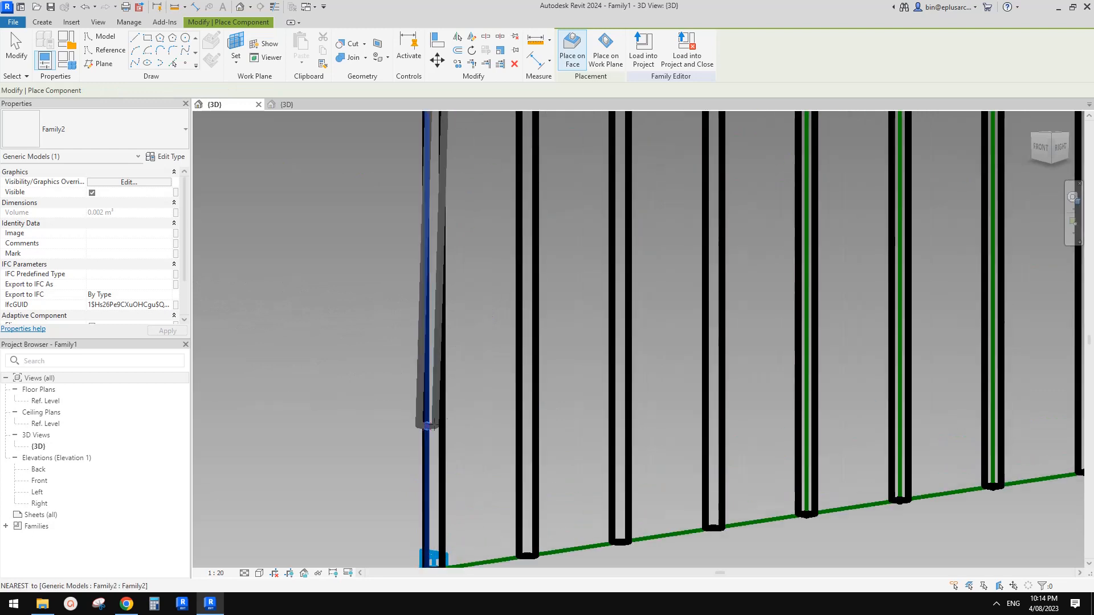
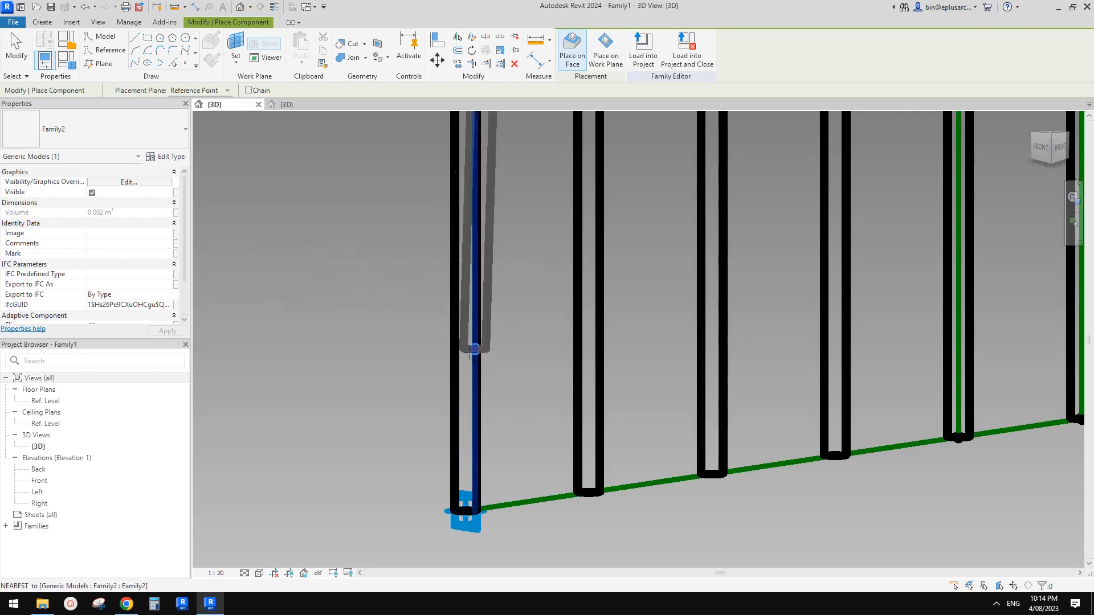
Host the horizontal rail's second point on the opposite end post's centre line and finish placing components.
scroll(520, 332, down, 5)
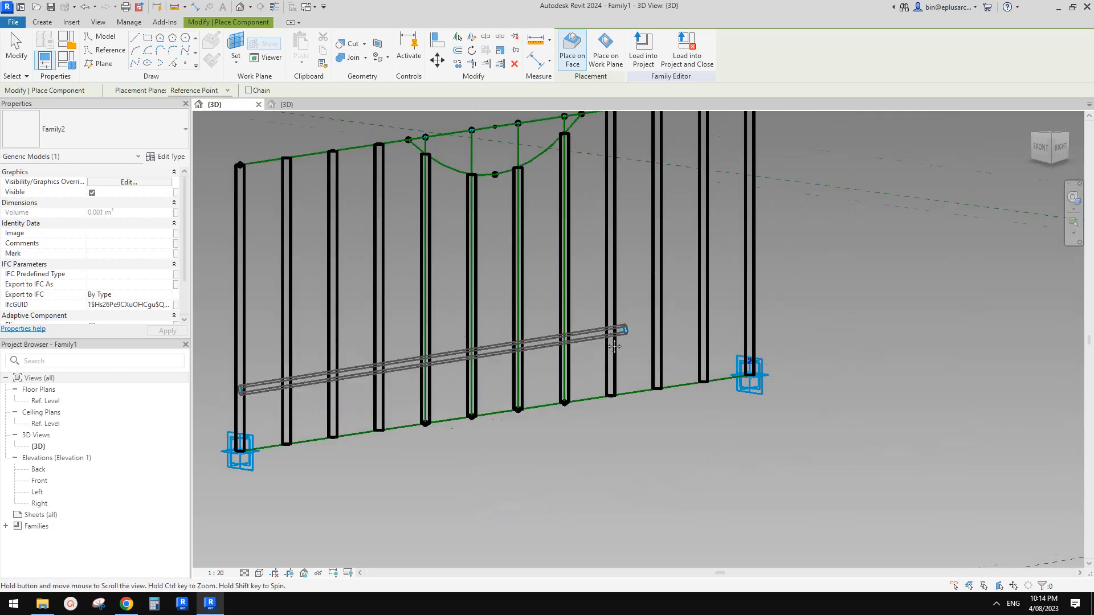
scroll(759, 321, up, 5)
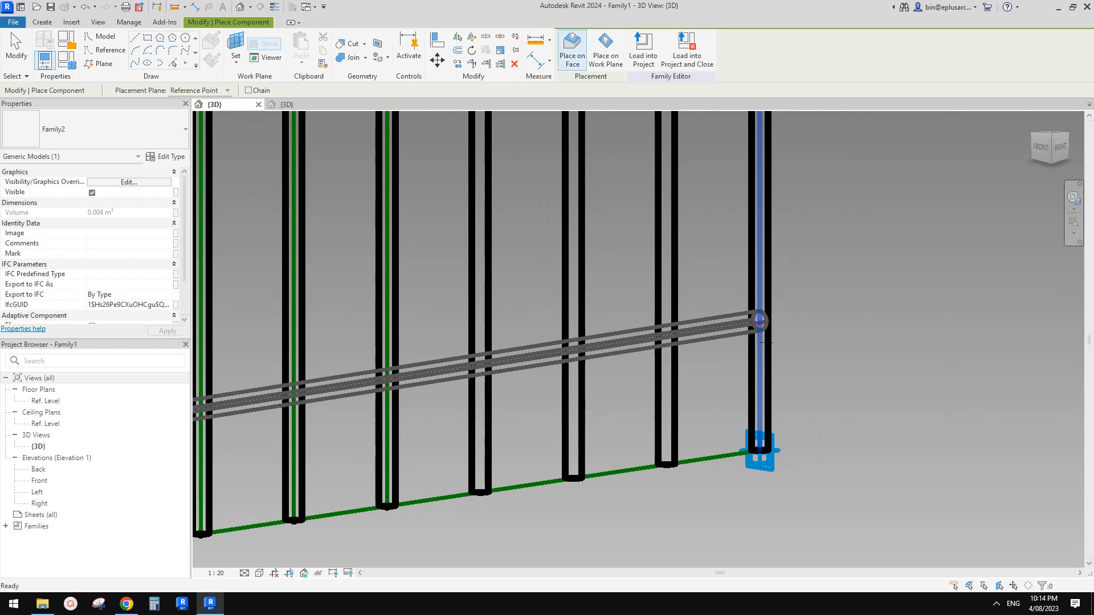
click(759, 322)
key(Escape)
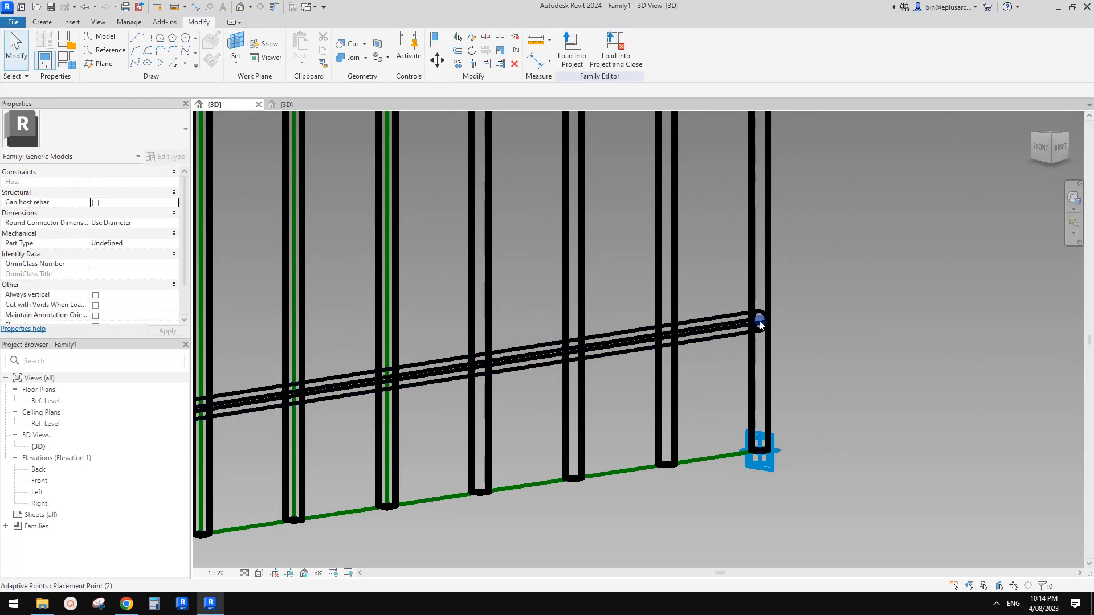
Set the rail's second placement point to Segment Length measured from the End, with a length of 300.
click(759, 322)
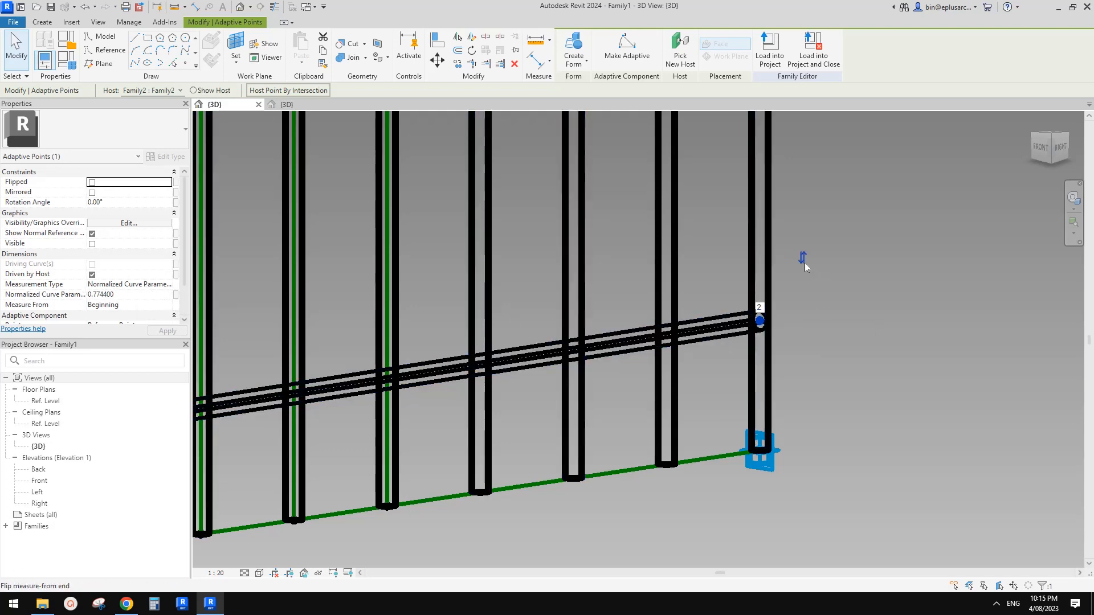
scroll(800, 260, down, 1)
middle_drag(760, 145, 724, 315)
middle_drag(745, 126, 720, 218)
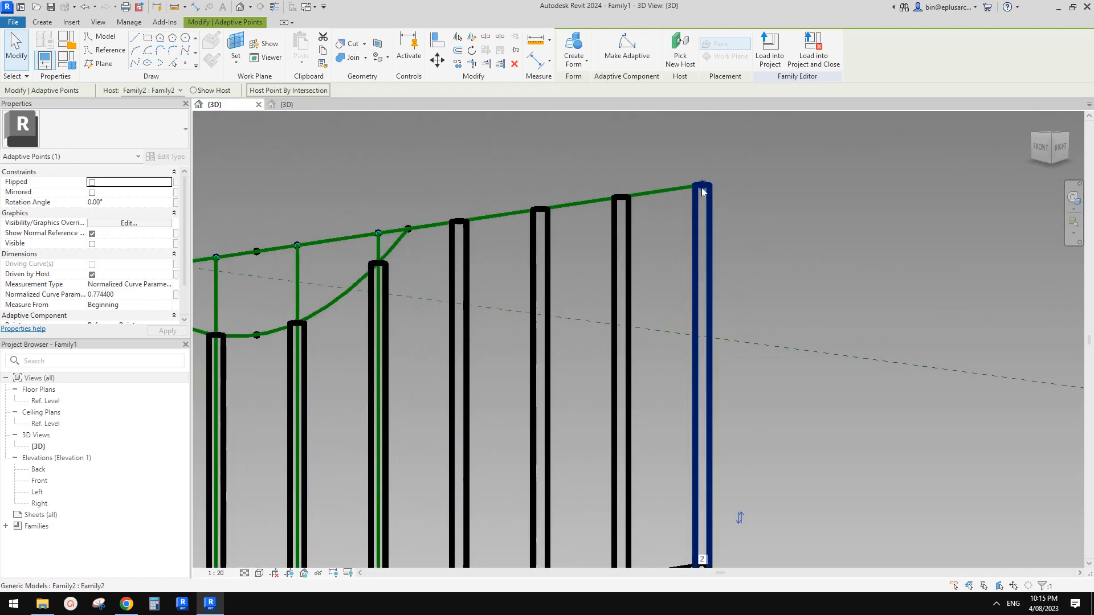
middle_drag(732, 421, 783, 189)
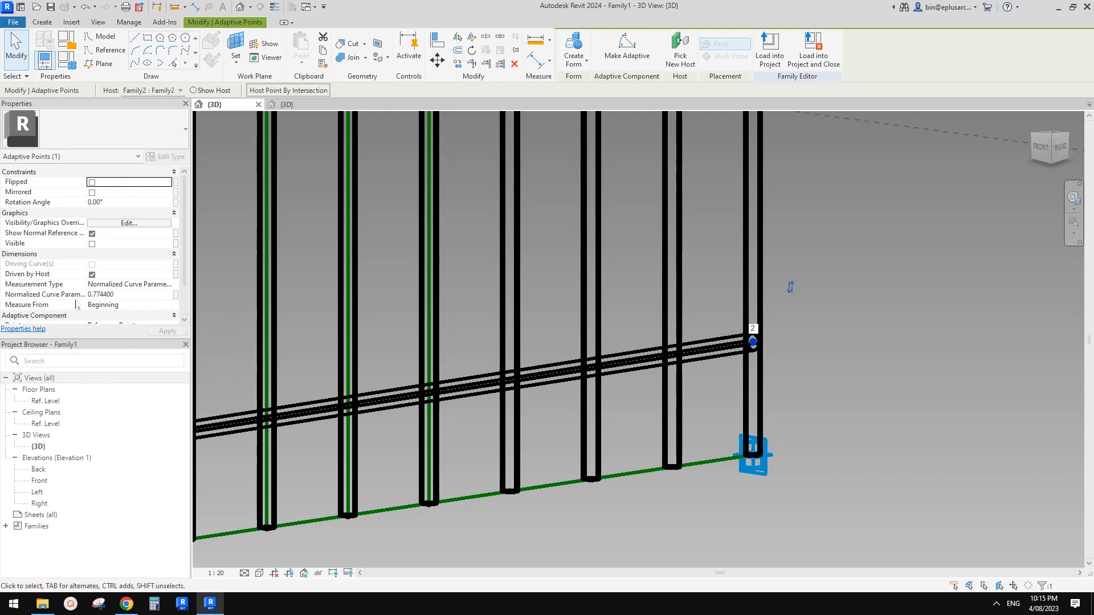
middle_drag(516, 316, 498, 312)
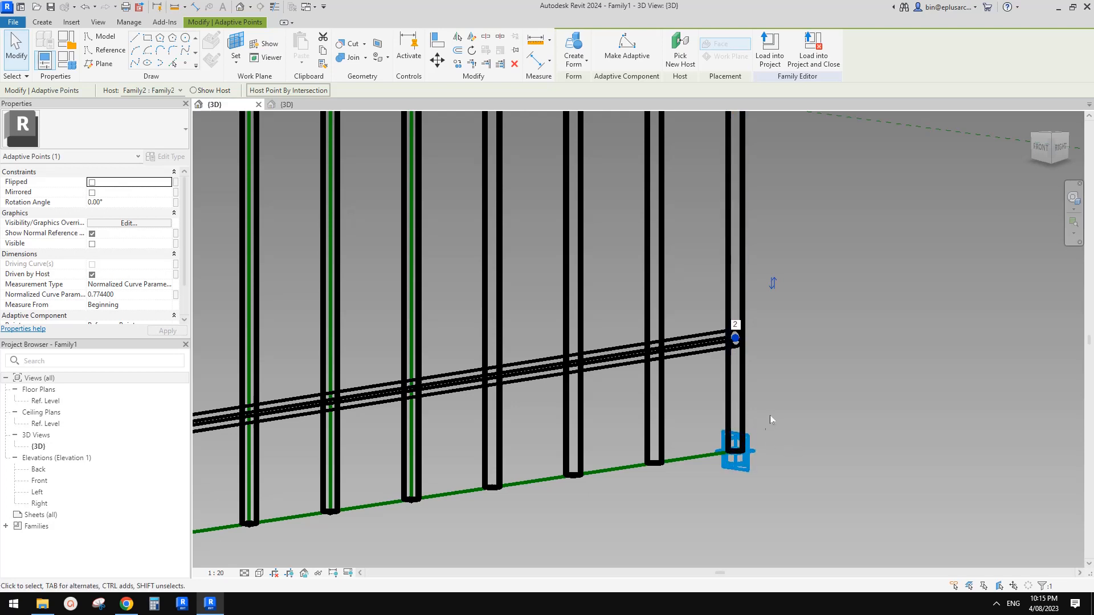
middle_drag(770, 416, 815, 363)
scroll(785, 390, down, 1)
click(167, 285)
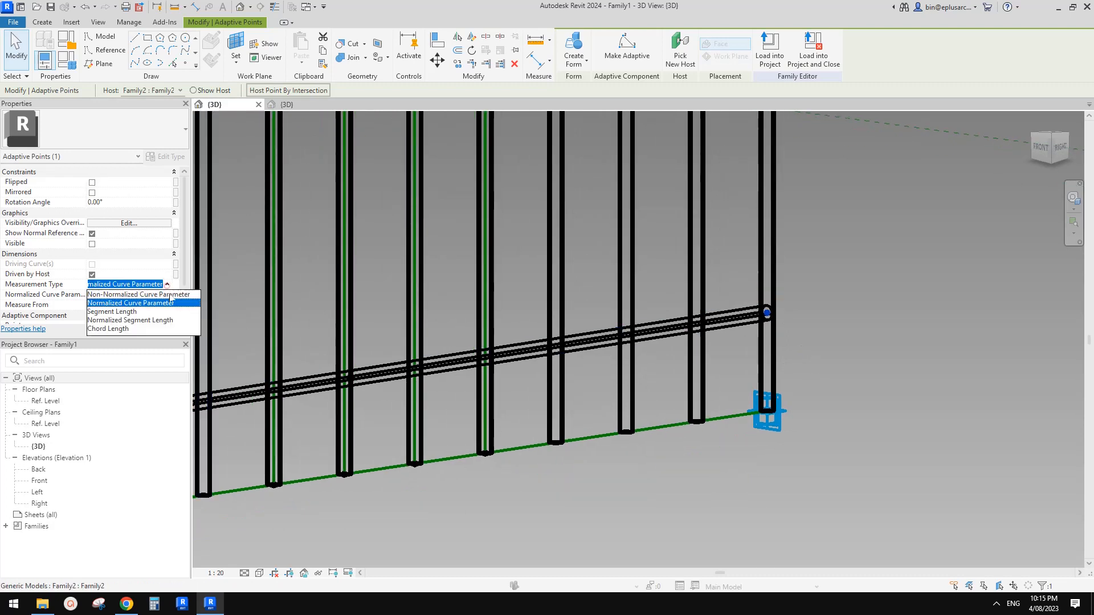
click(112, 312)
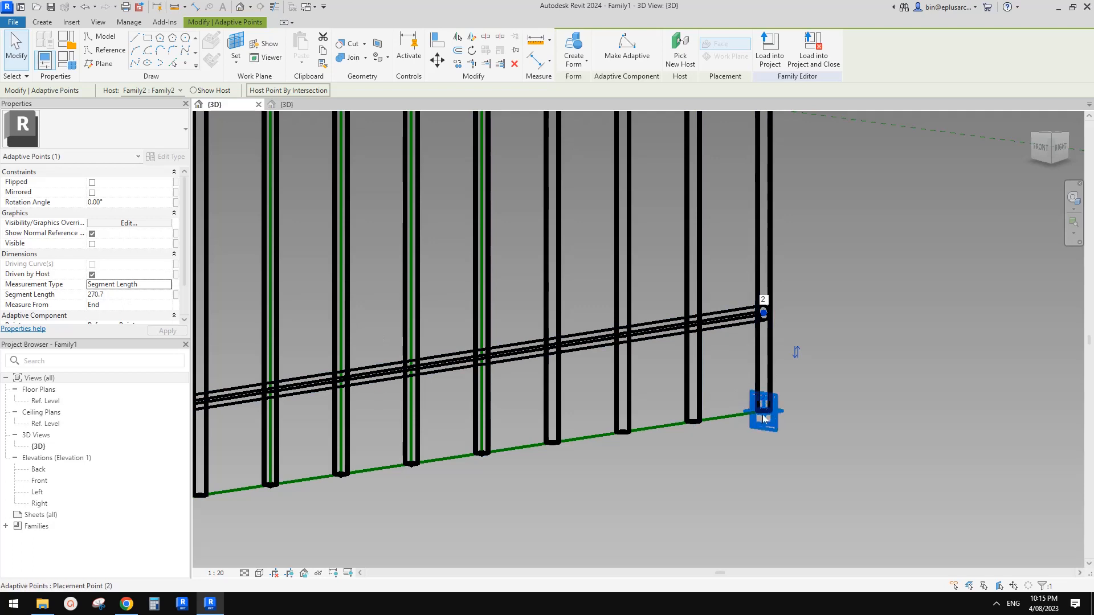
click(138, 295)
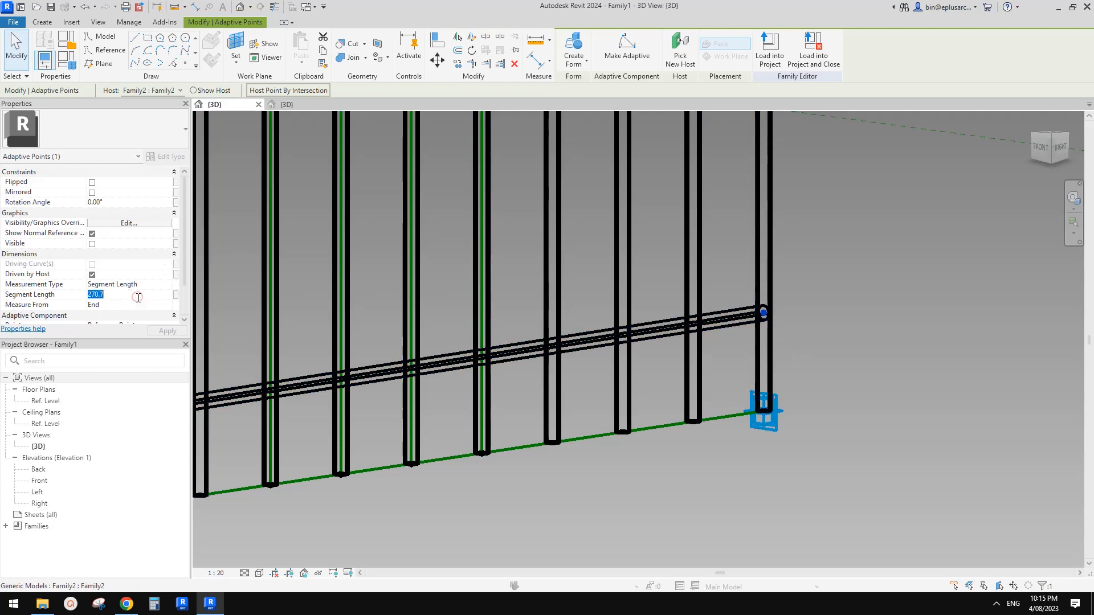
text(300)
key(Return)
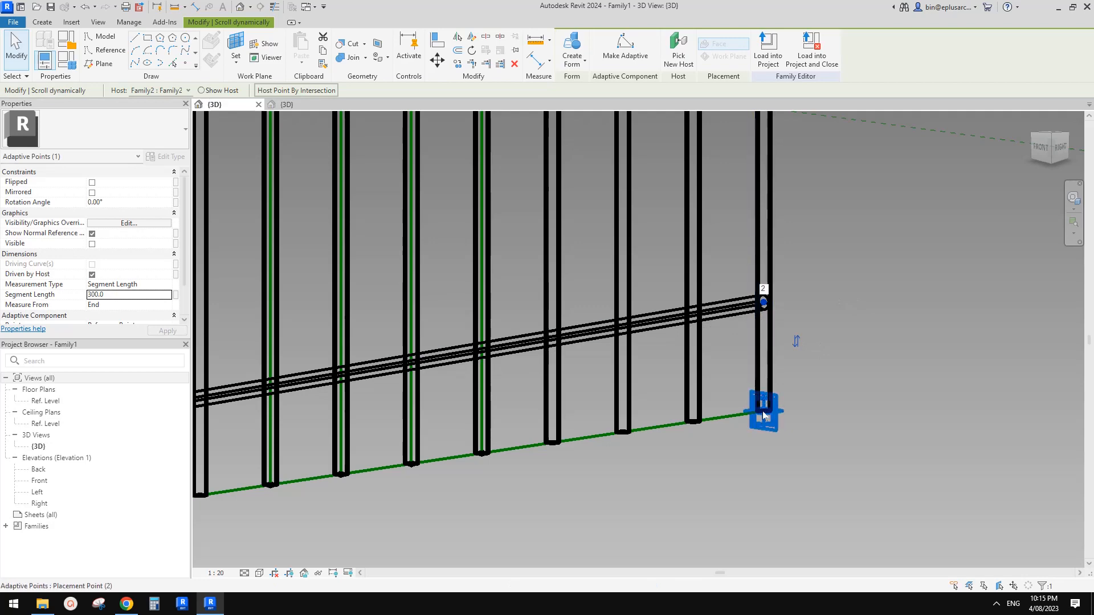
Set the rail's first placement point on the left end post to a Segment Length of 300.
scroll(599, 354, down, 2)
scroll(308, 425, down, 1)
middle_drag(308, 425, 841, 331)
scroll(759, 313, up, 7)
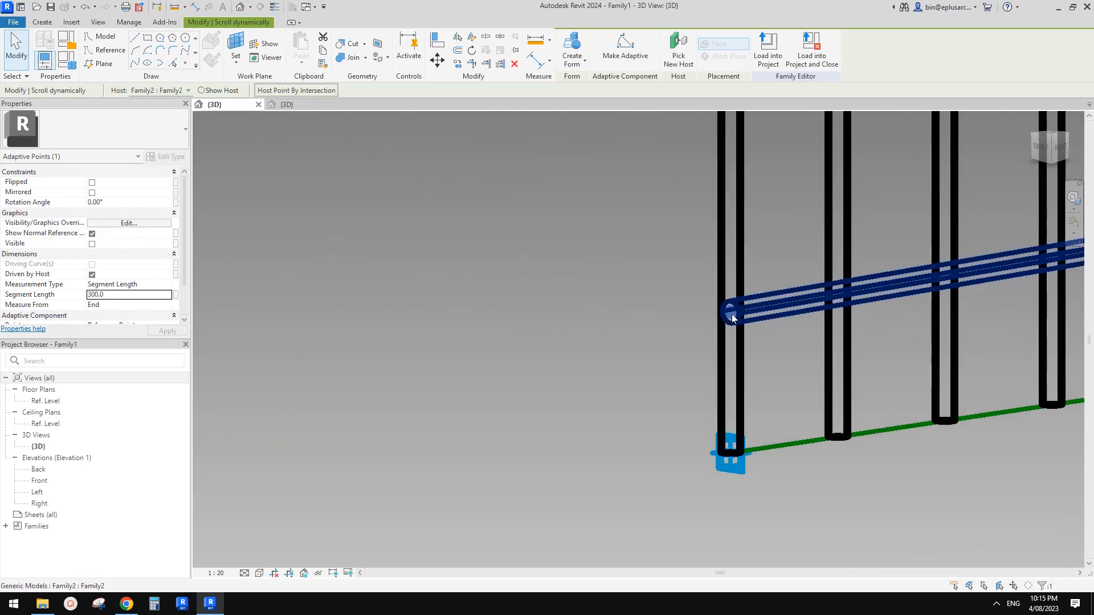
key(Escape)
middle_drag(779, 305, 670, 336)
click(671, 272)
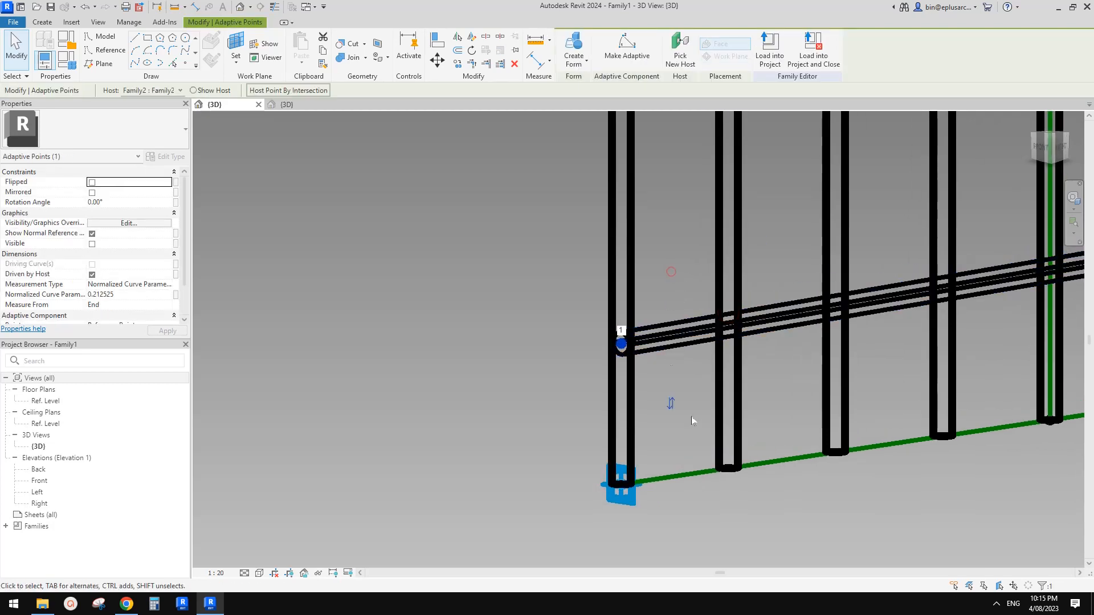
click(168, 285)
click(117, 312)
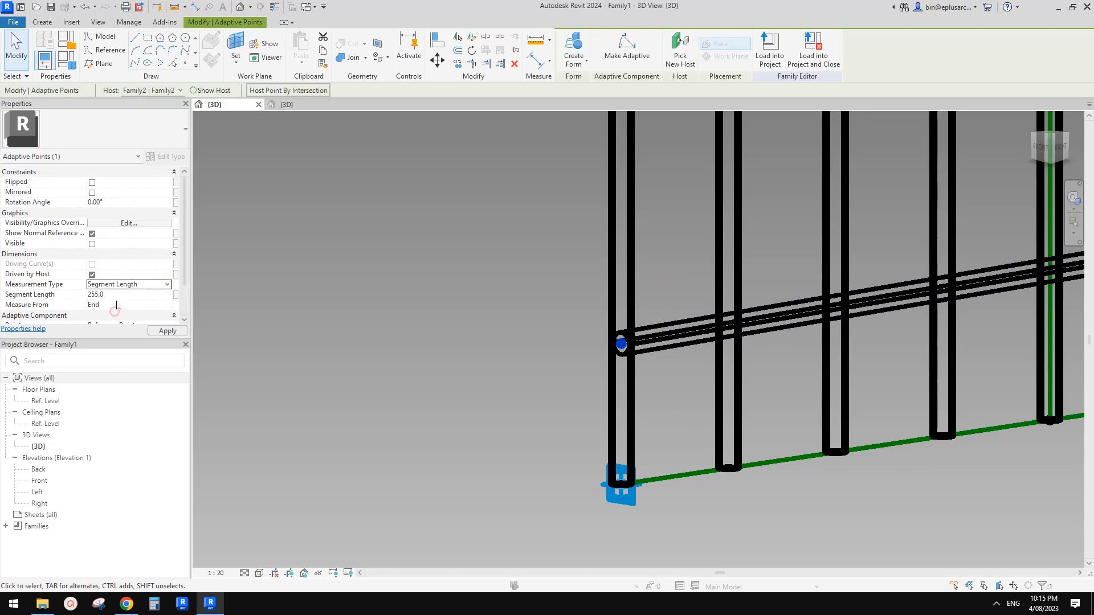
key(Return)
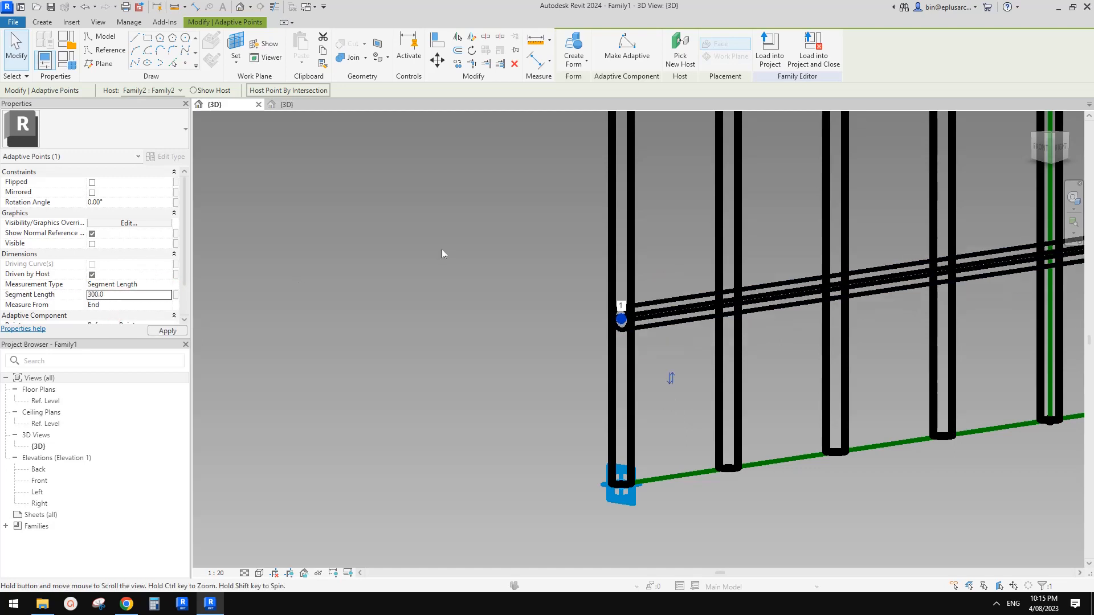
Select both placement points of the rail and associate their Segment Length with a new family parameter named H1.
scroll(442, 249, down, 4)
middle_drag(735, 321, 423, 363)
scroll(641, 326, down, 2)
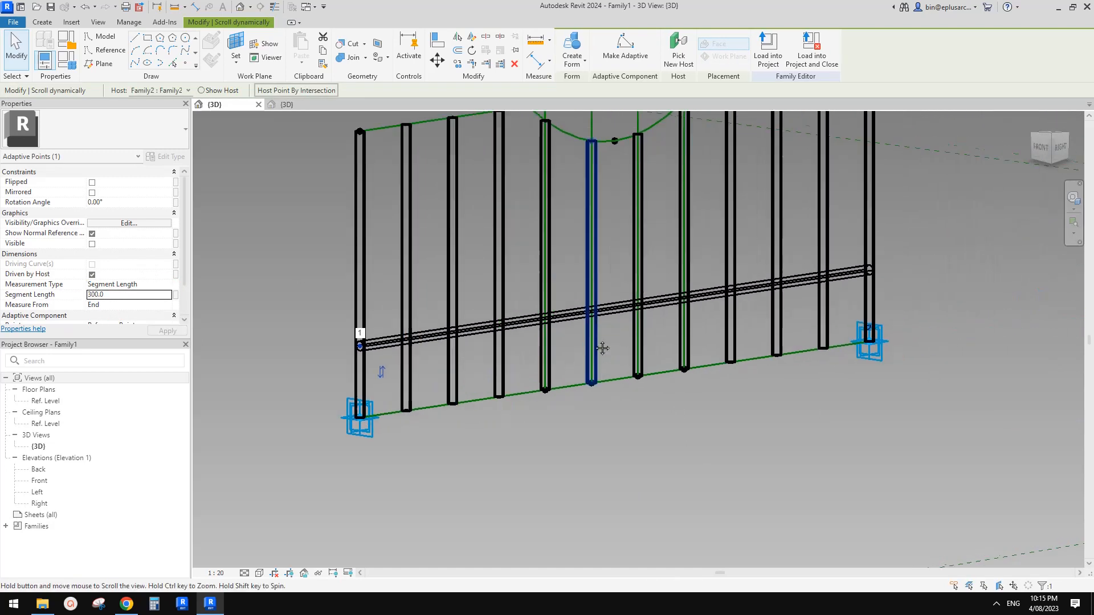
scroll(850, 281, up, 1)
scroll(852, 284, up, 1)
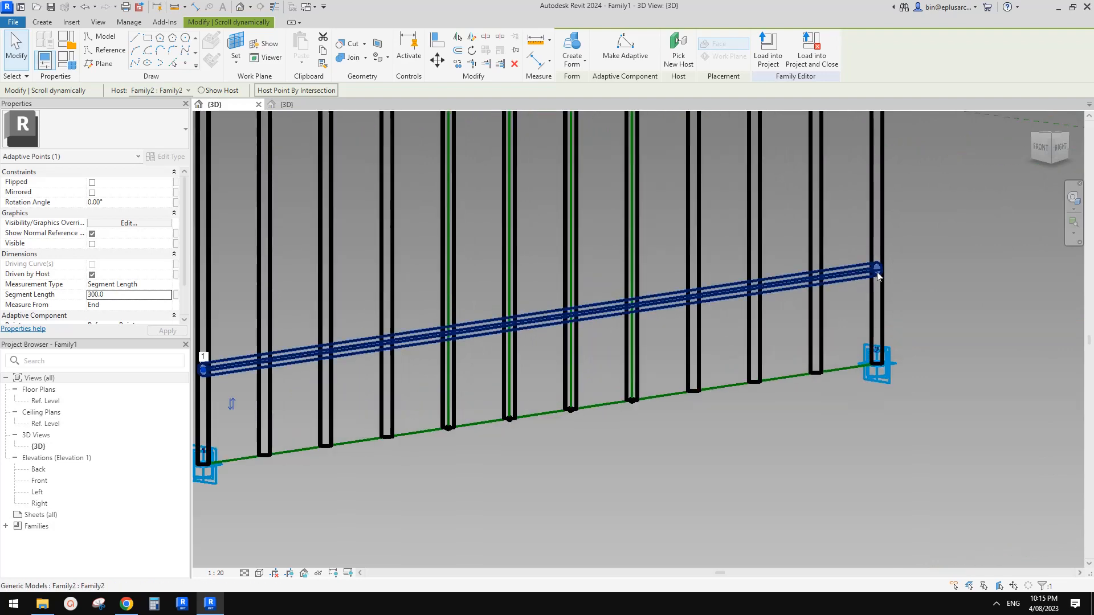
scroll(878, 275, up, 2)
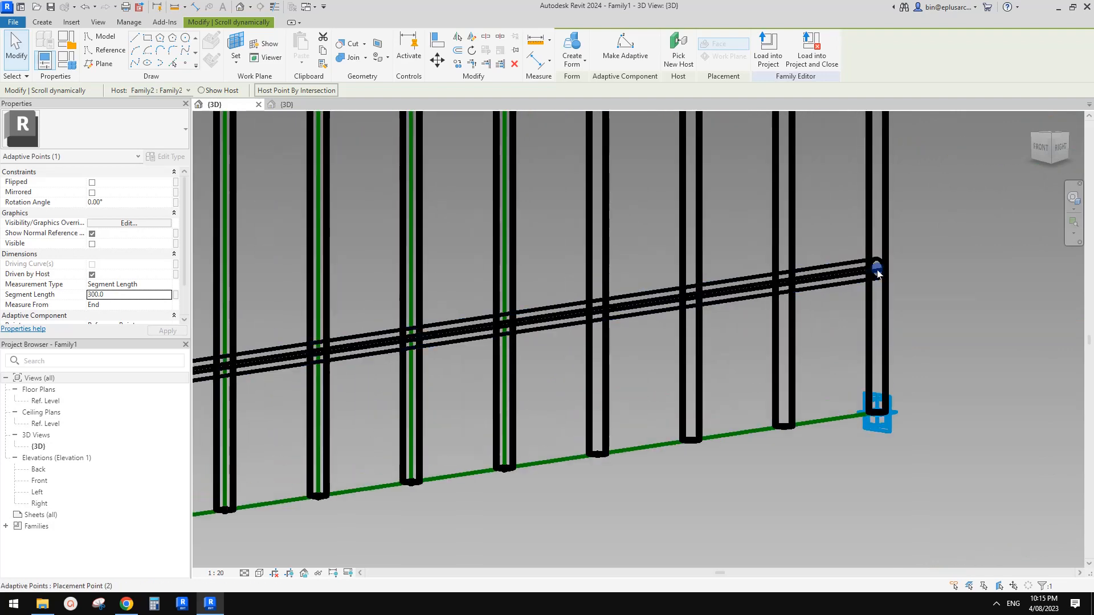
click(878, 273)
scroll(849, 285, down, 2)
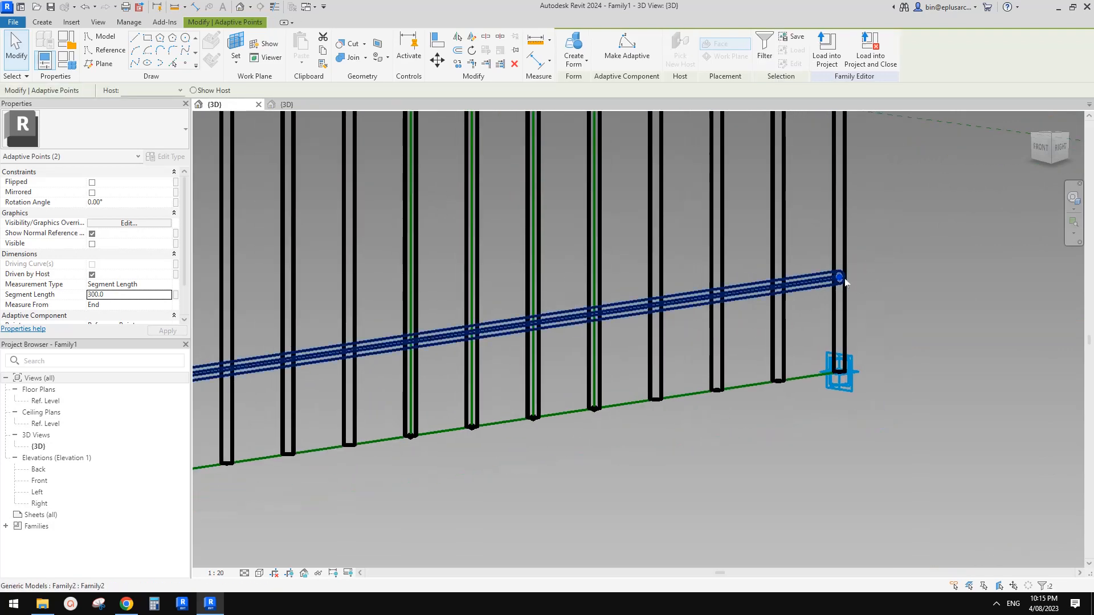
middle_drag(685, 327, 950, 306)
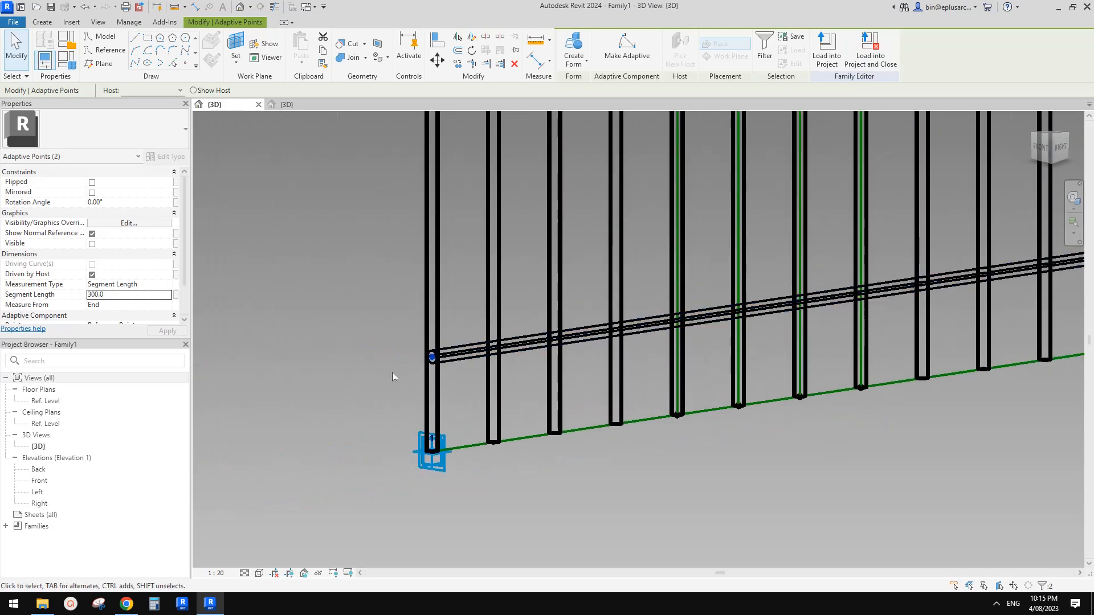
click(176, 295)
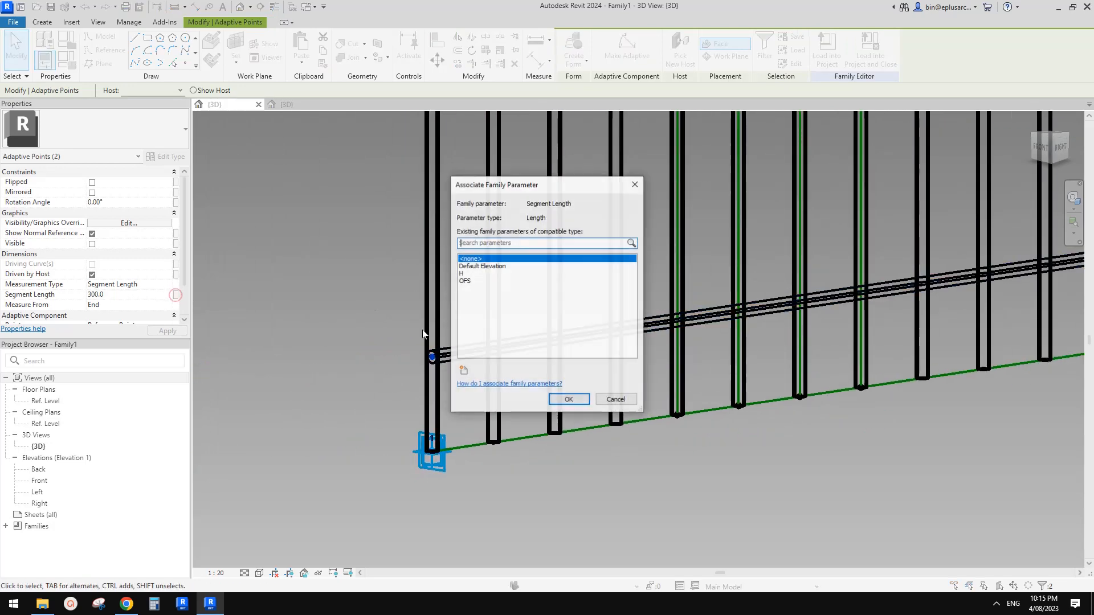
click(464, 371)
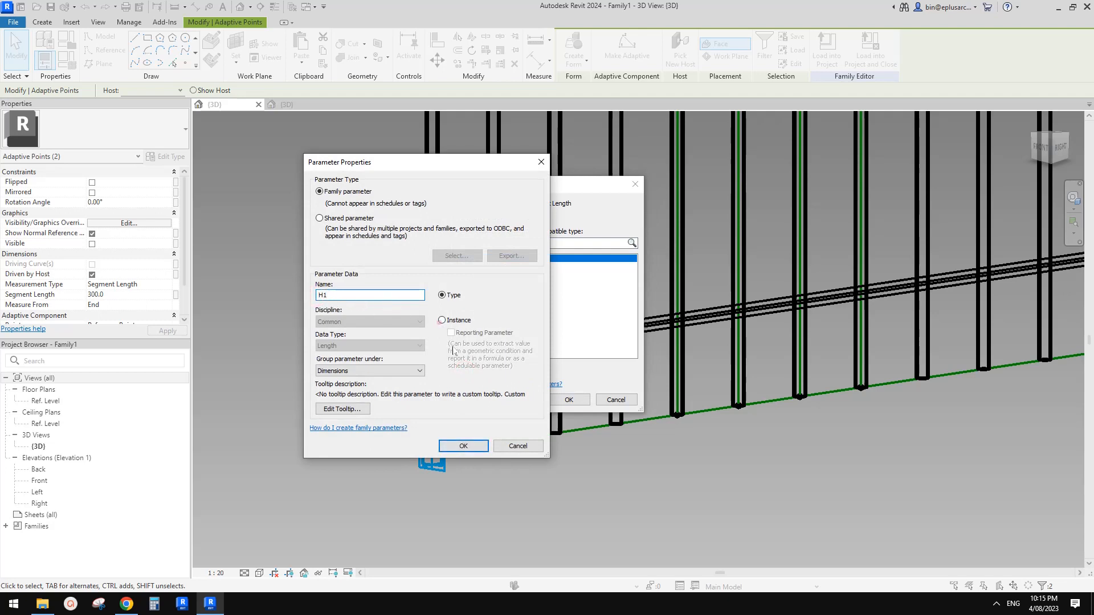
click(462, 447)
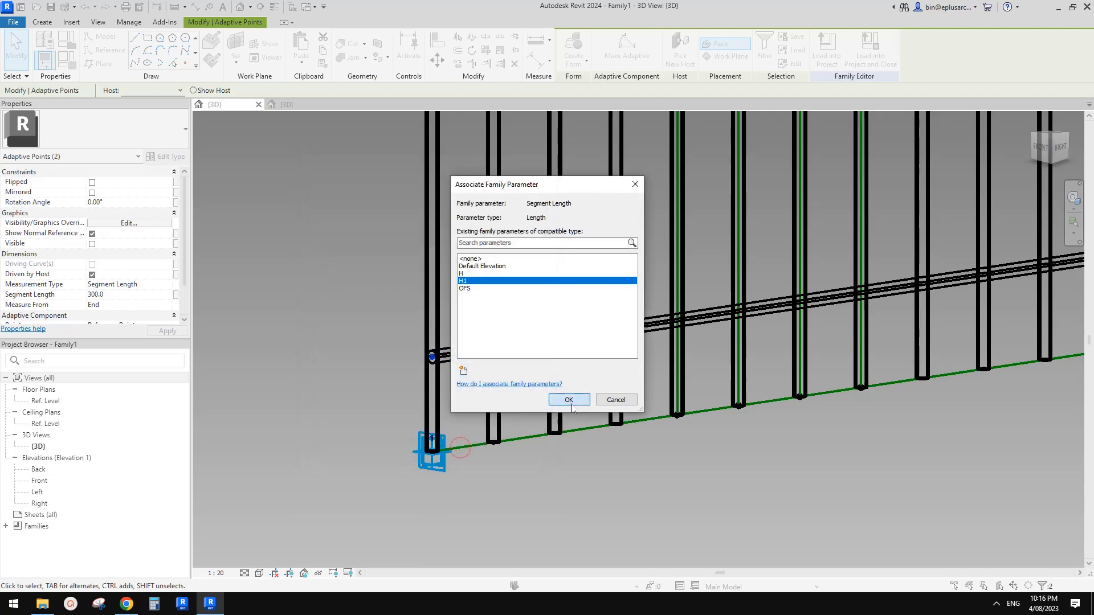
click(568, 399)
Switch to the Google Docs document to check the fence sketch's horizontal bars, and return to the Revit model.
scroll(557, 390, down, 3)
scroll(458, 352, up, 1)
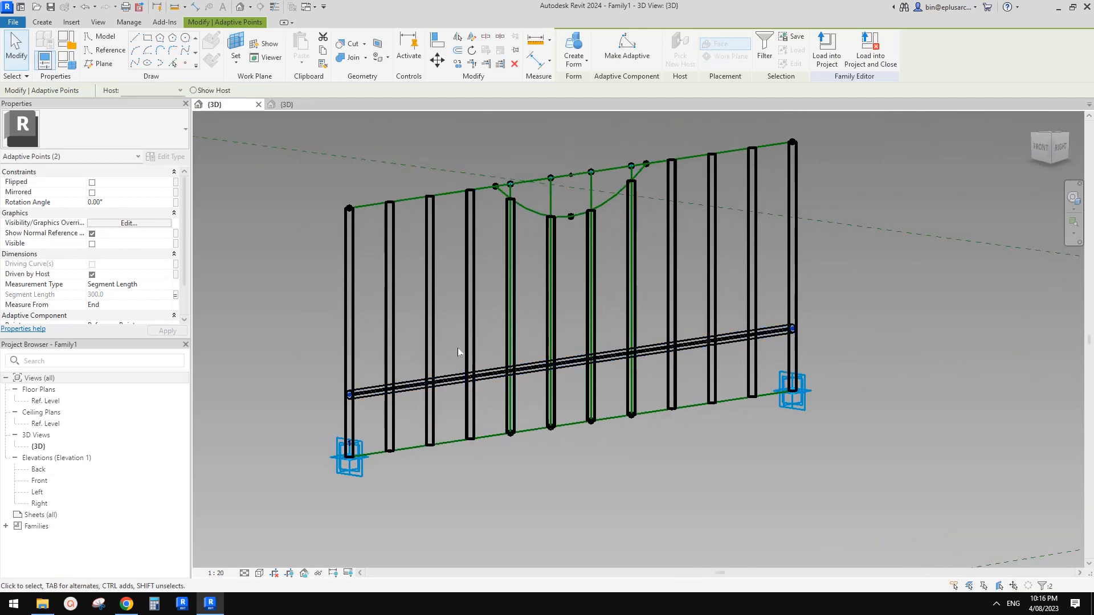
click(127, 604)
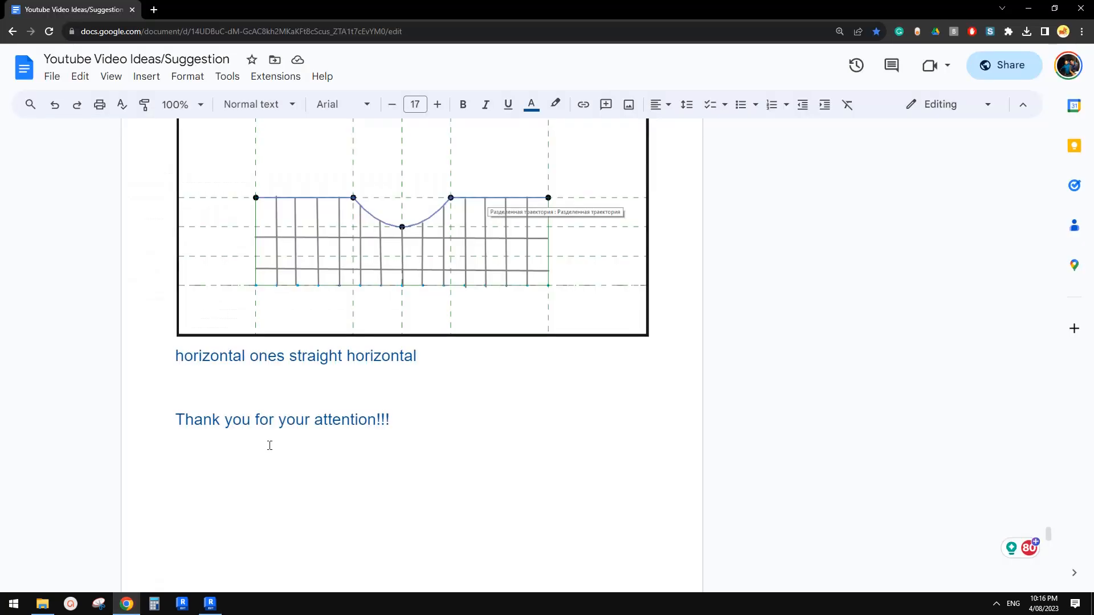
click(210, 604)
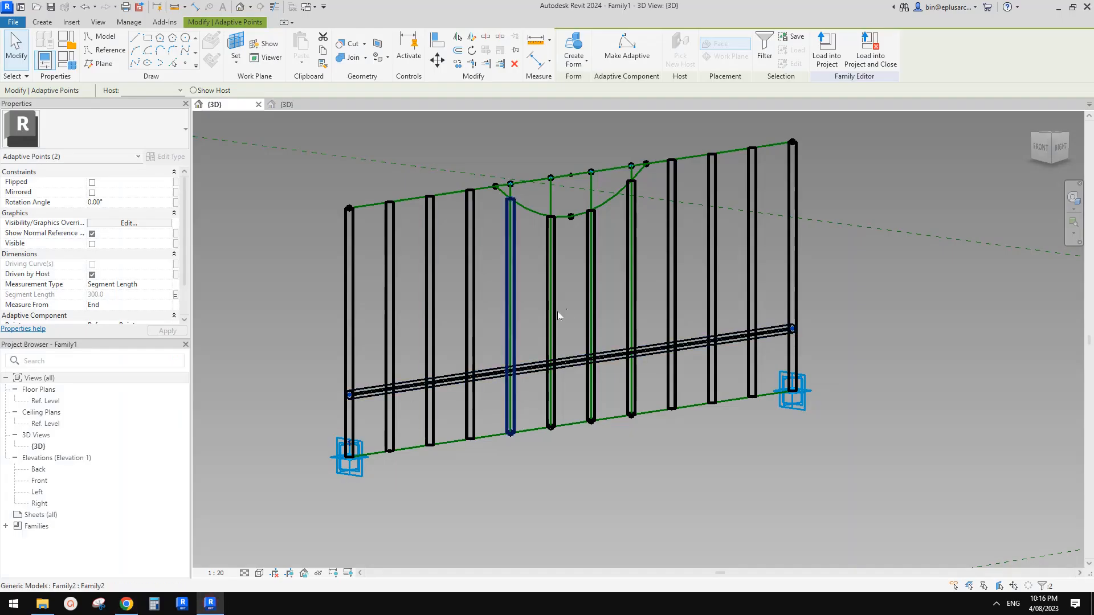
Place a second Family2 rail component above the first, with its placement points on the two end posts.
click(41, 22)
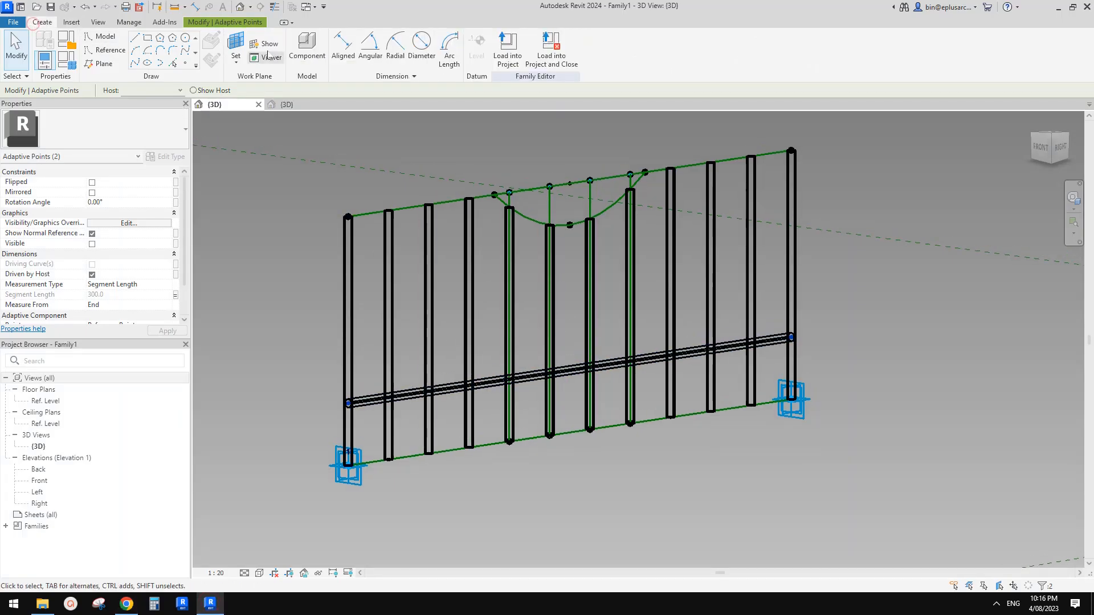
click(307, 48)
scroll(362, 376, up, 3)
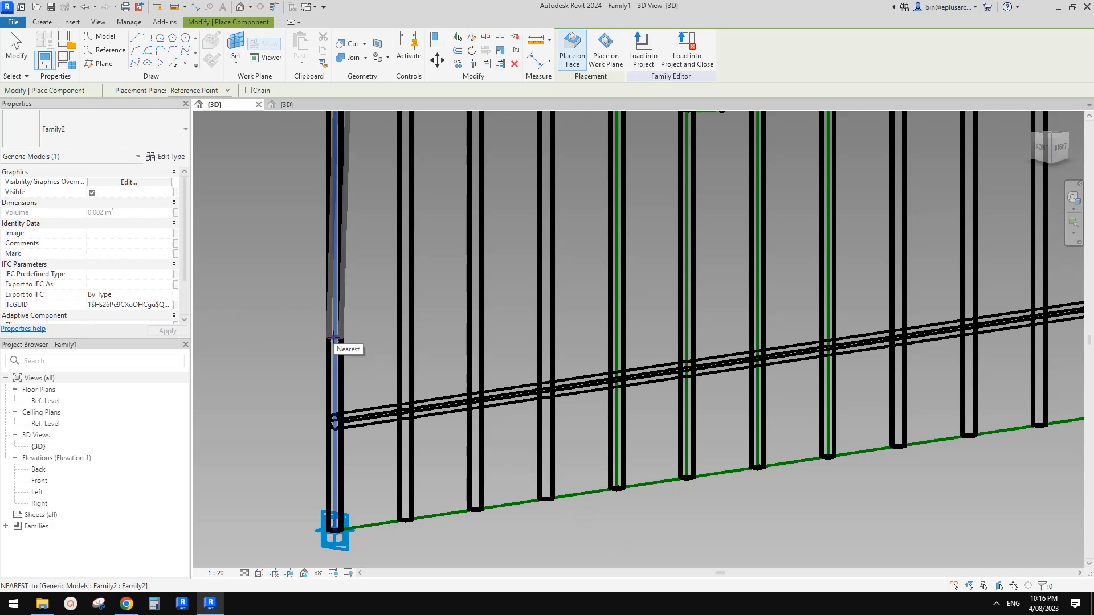
click(336, 341)
scroll(336, 341, down, 2)
middle_drag(336, 341, 182, 383)
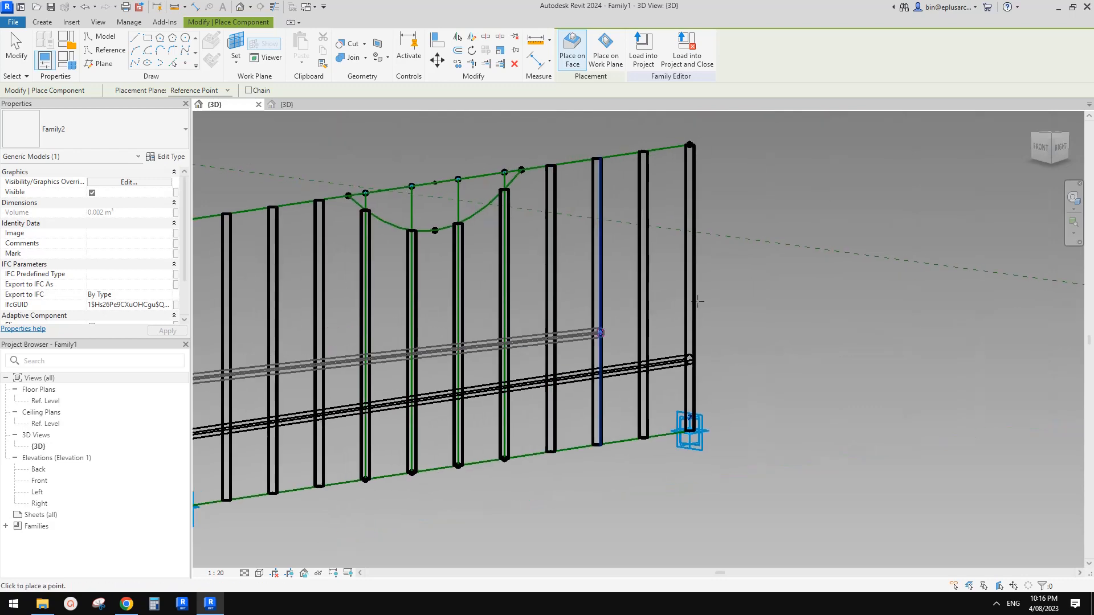
scroll(636, 327, up, 3)
click(743, 286)
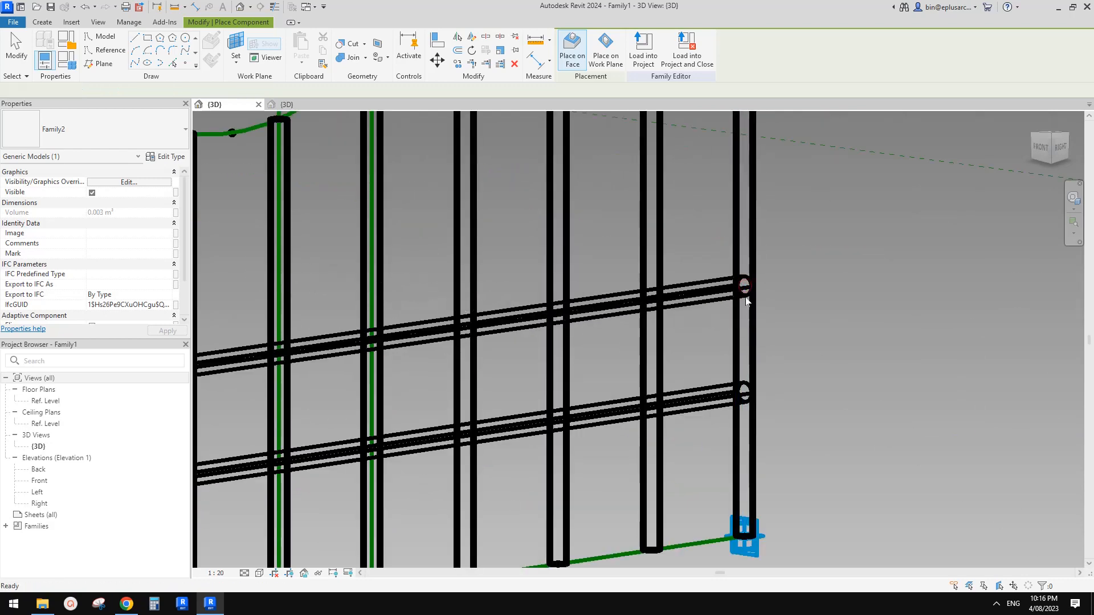
key(Escape)
Set each placement point of the upper rail to measure from the End of its host post.
click(743, 290)
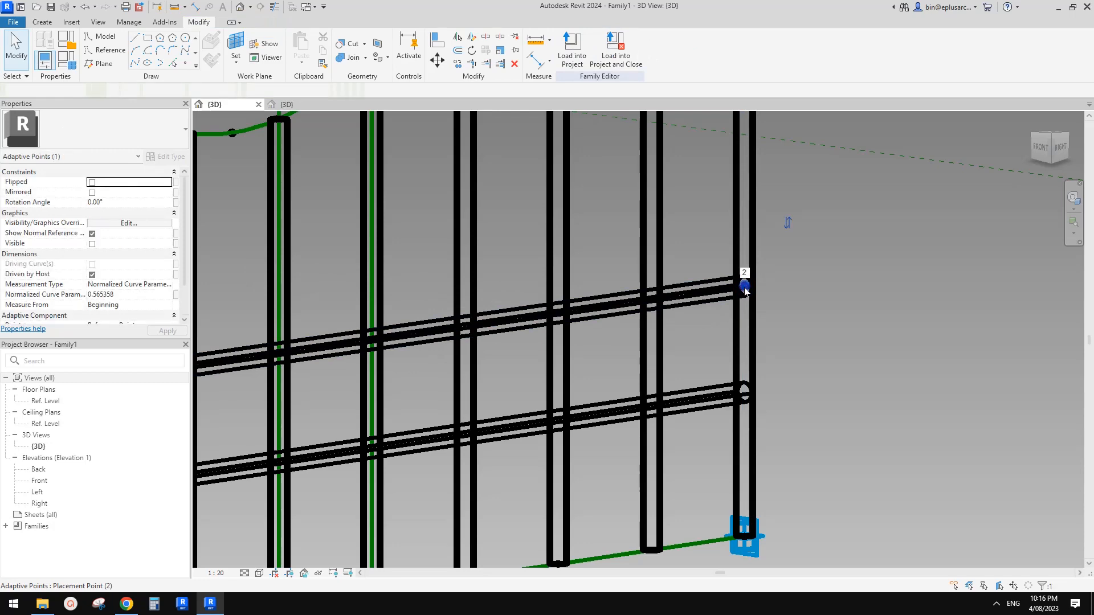
scroll(743, 290, down, 2)
middle_drag(415, 318, 752, 288)
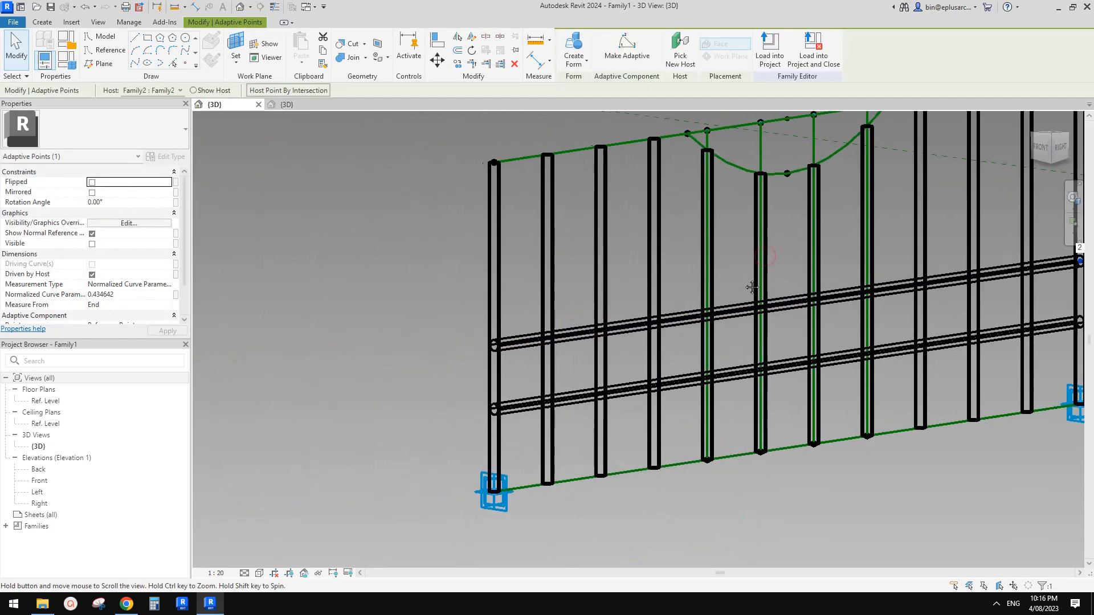
scroll(493, 345, up, 4)
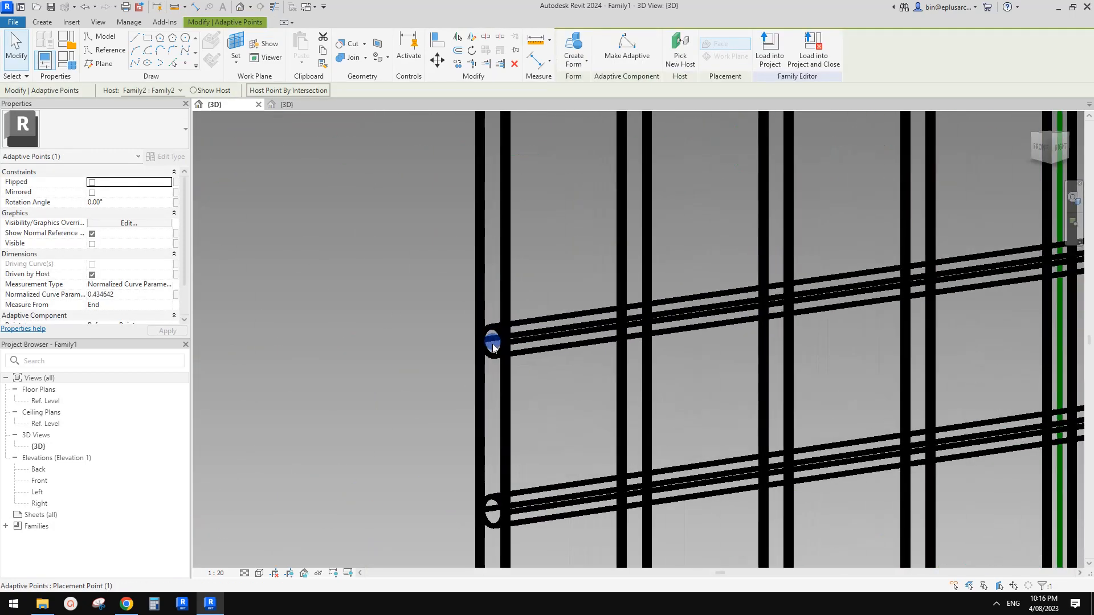
click(492, 344)
click(557, 245)
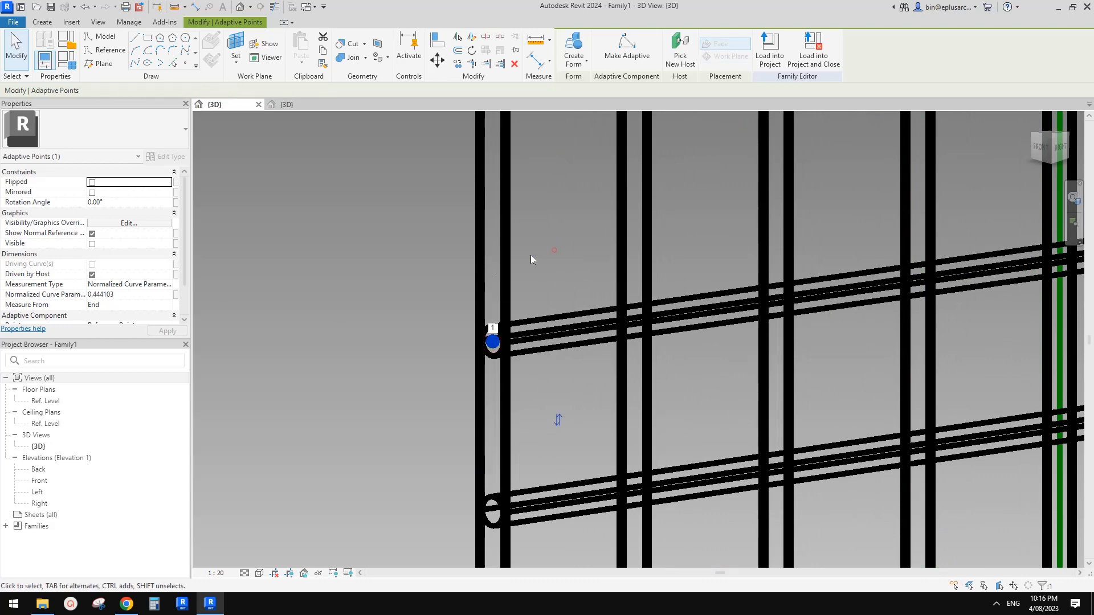
Select both placement points of the upper rail and set them to a Segment Length of 600.
scroll(423, 312, down, 4)
middle_drag(533, 334, 428, 346)
scroll(967, 270, up, 1)
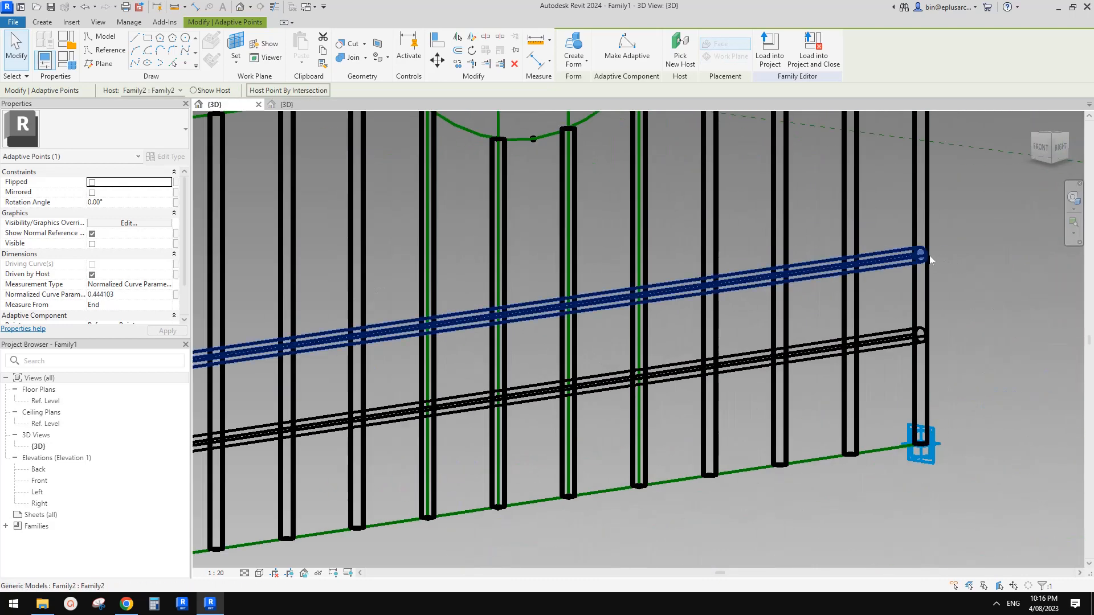
scroll(924, 280, down, 1)
middle_drag(939, 287, 948, 289)
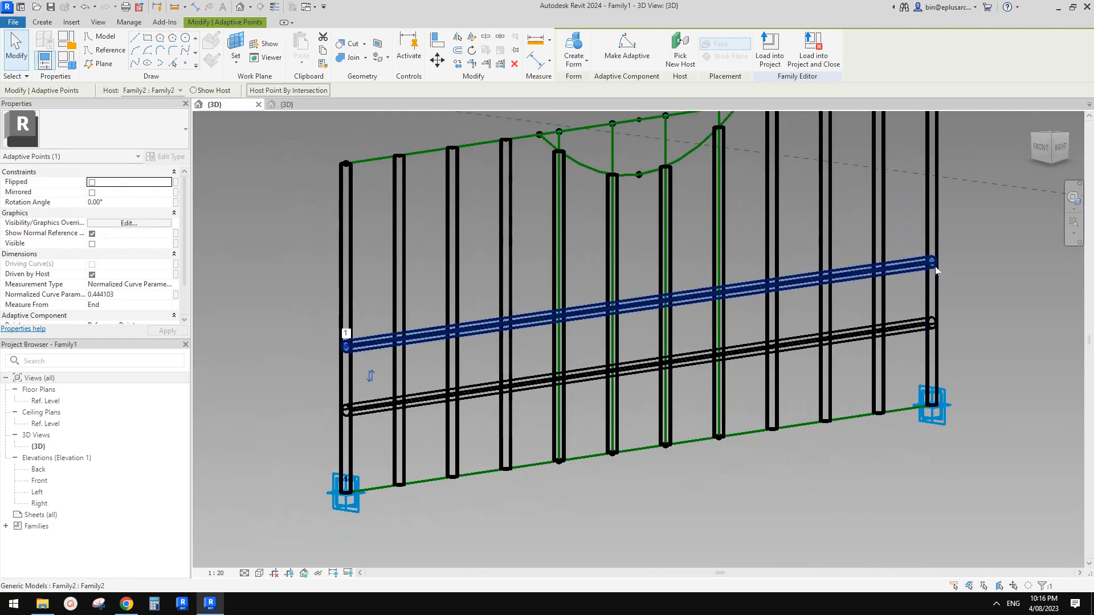
key(Tab)
key(Tab)
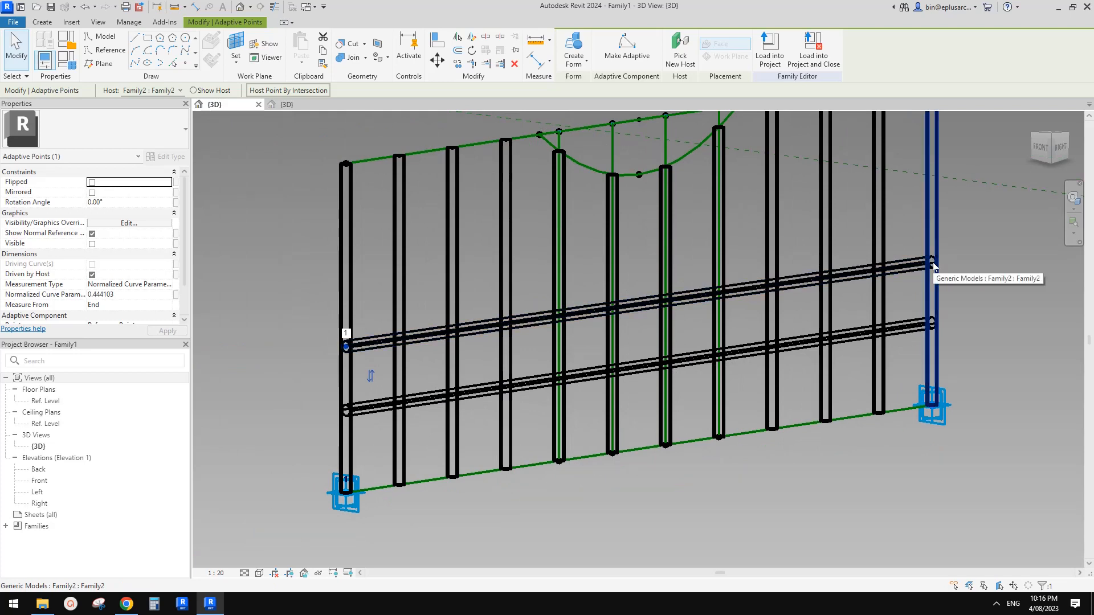
ctrl+click(932, 263)
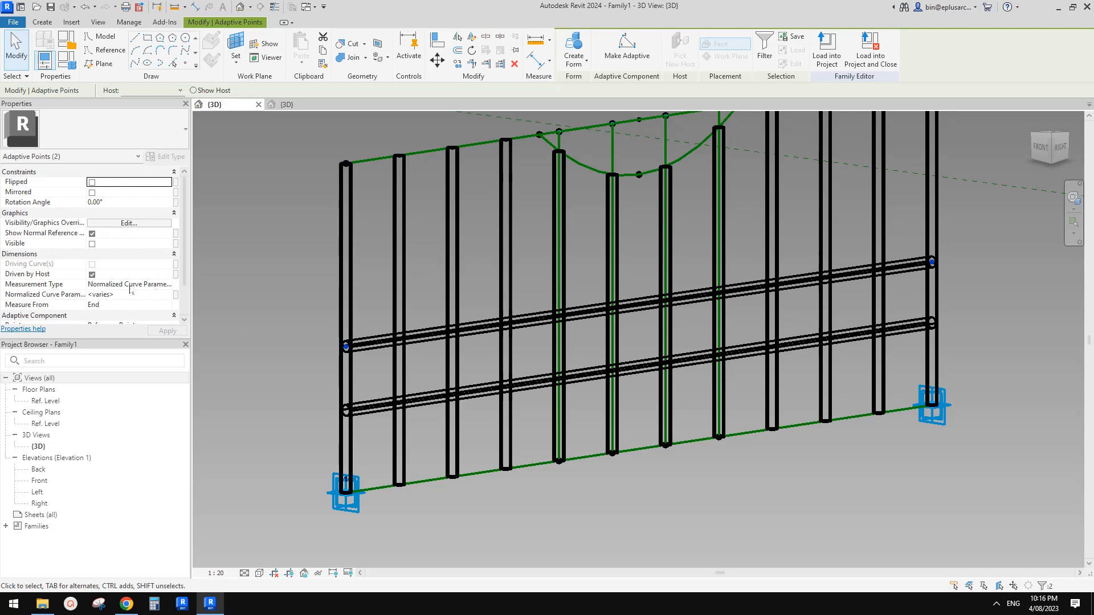
click(165, 284)
click(114, 311)
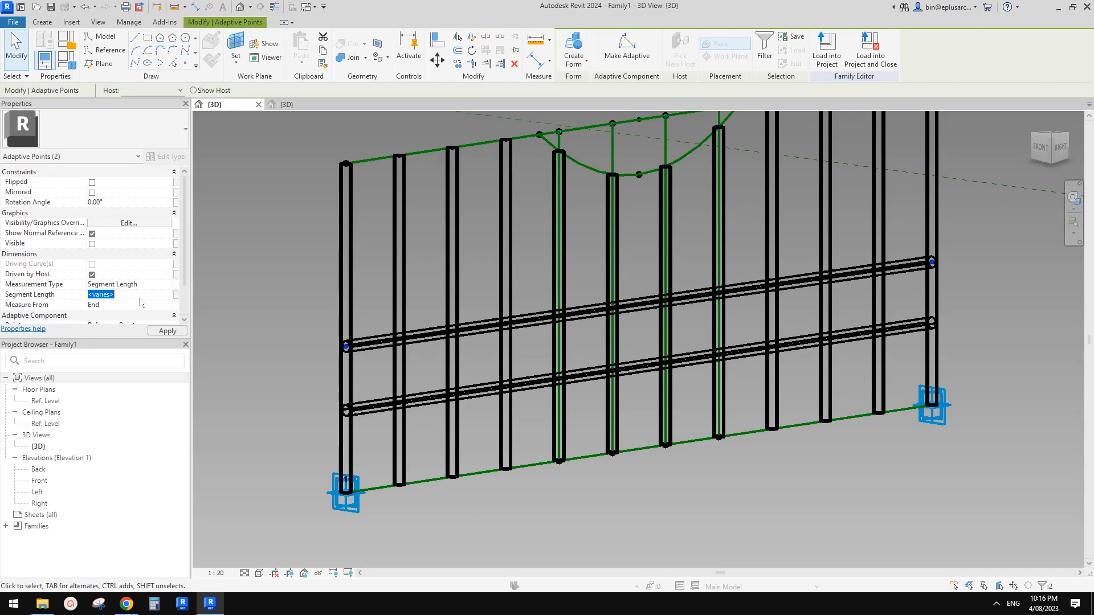
Associate the upper rail points' Segment Length with a new instance family parameter named H2.
click(177, 296)
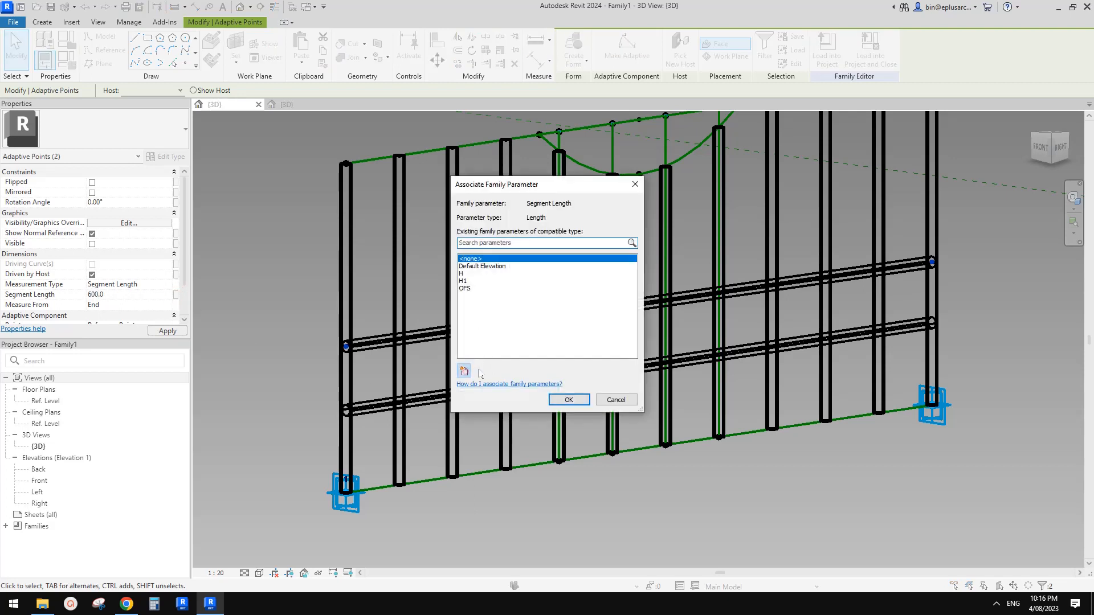
click(464, 371)
text(H2)
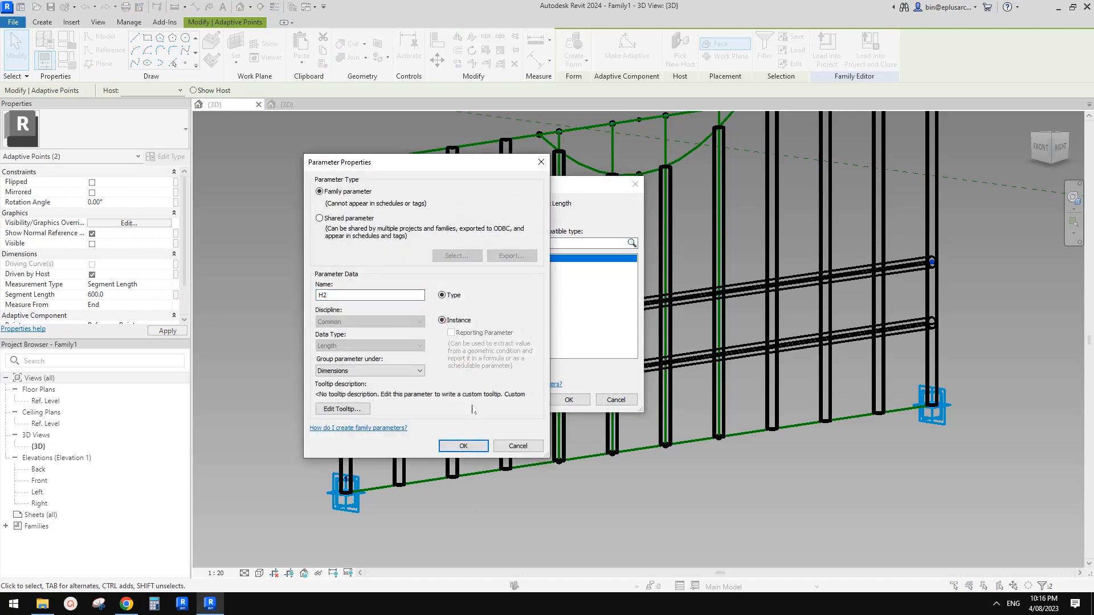
click(442, 320)
click(463, 446)
click(569, 400)
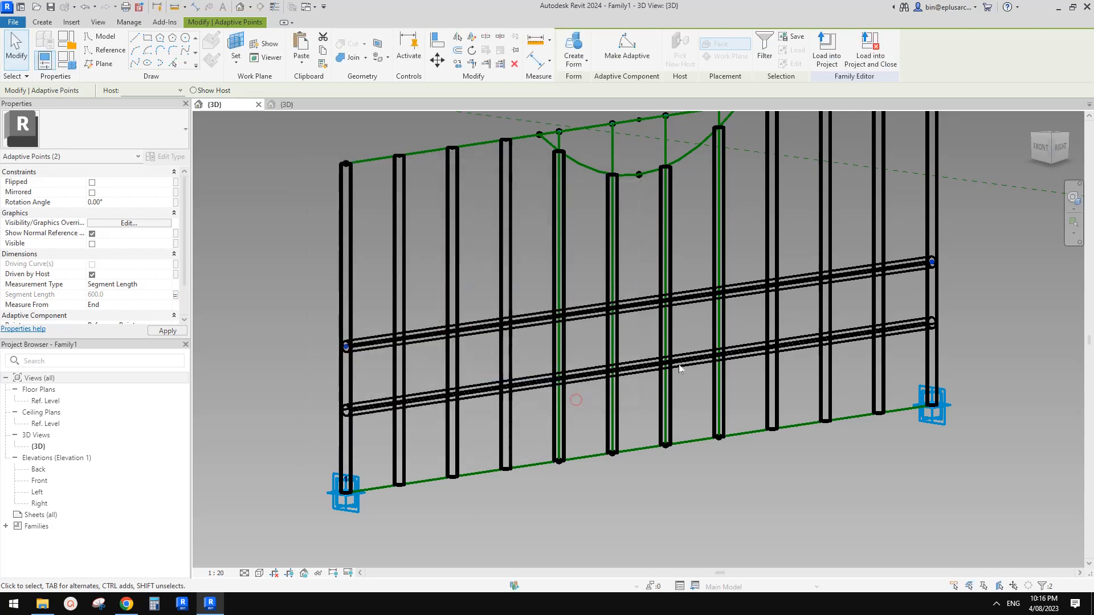
Lengthen the fence by moving its second adaptive placement point outward along the base line.
scroll(776, 340, down, 3)
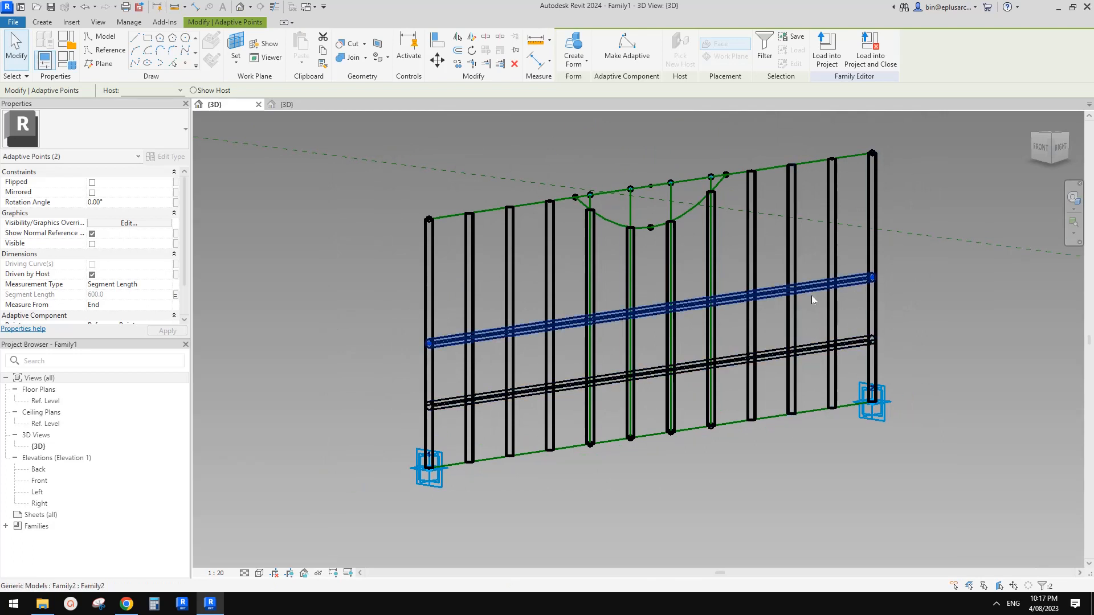
shift+middle_drag(811, 296, 919, 361)
click(919, 361)
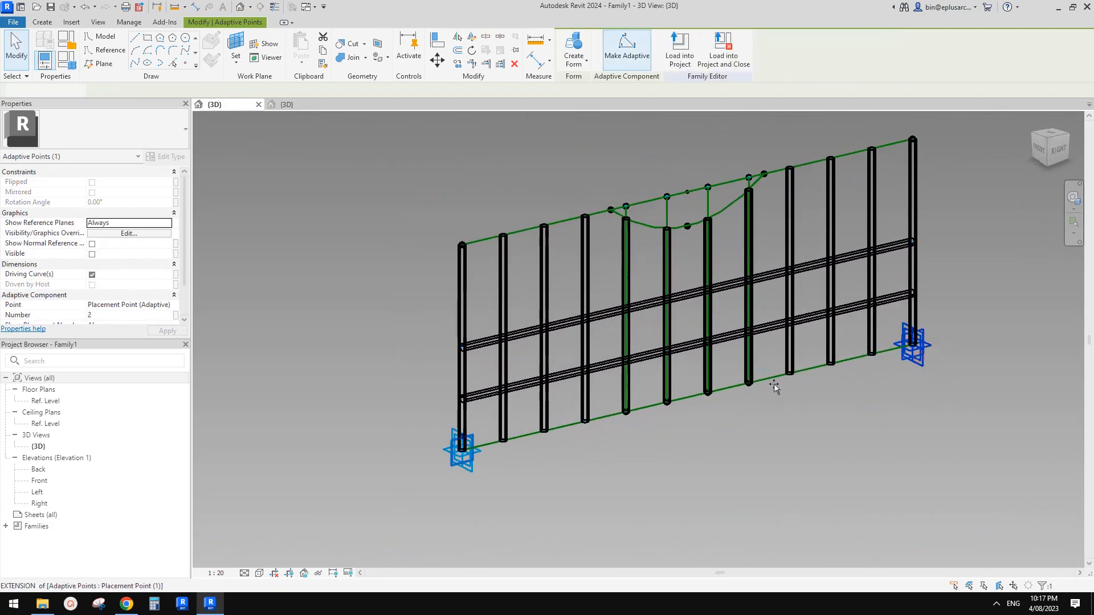
mouse_move(852, 374)
shift+middle_down()
mouse_move(776, 371)
mouse_move(838, 361)
shift+middle_up()
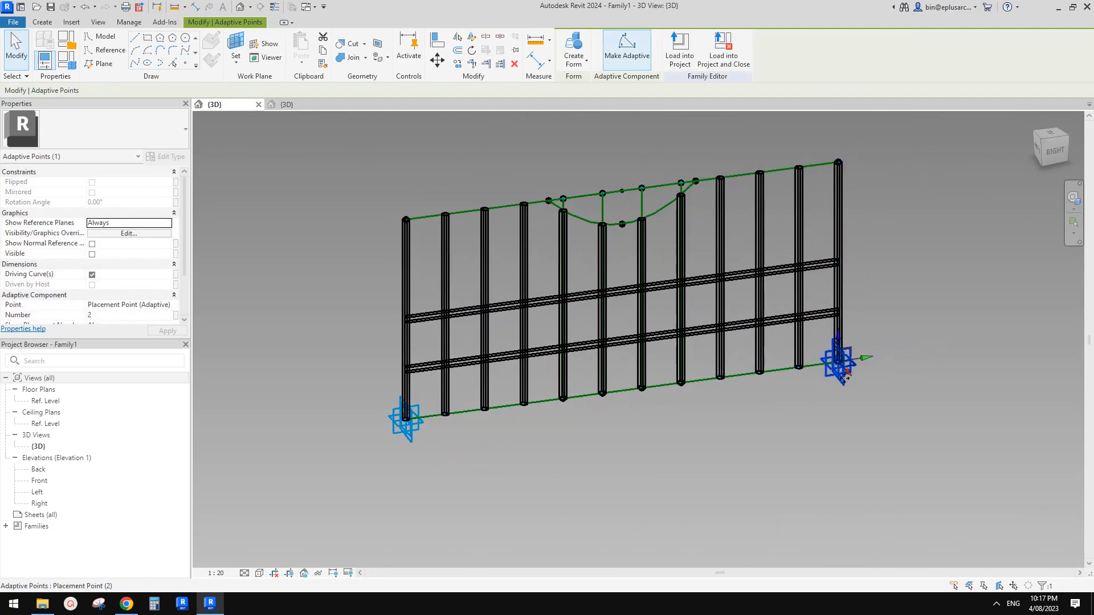
drag(863, 357, 951, 349)
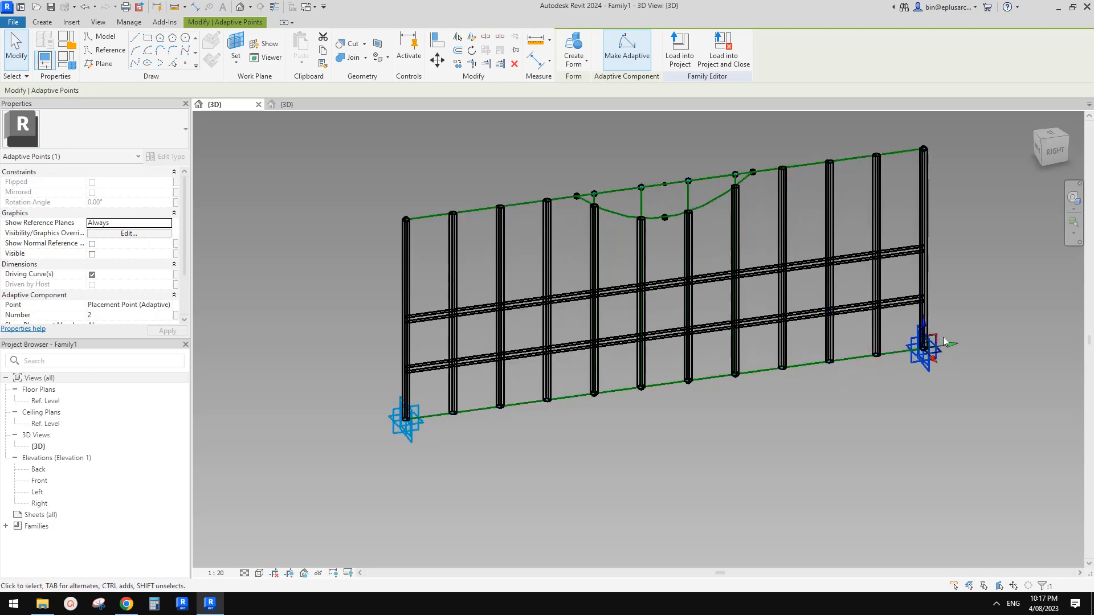
key(ctrl+z)
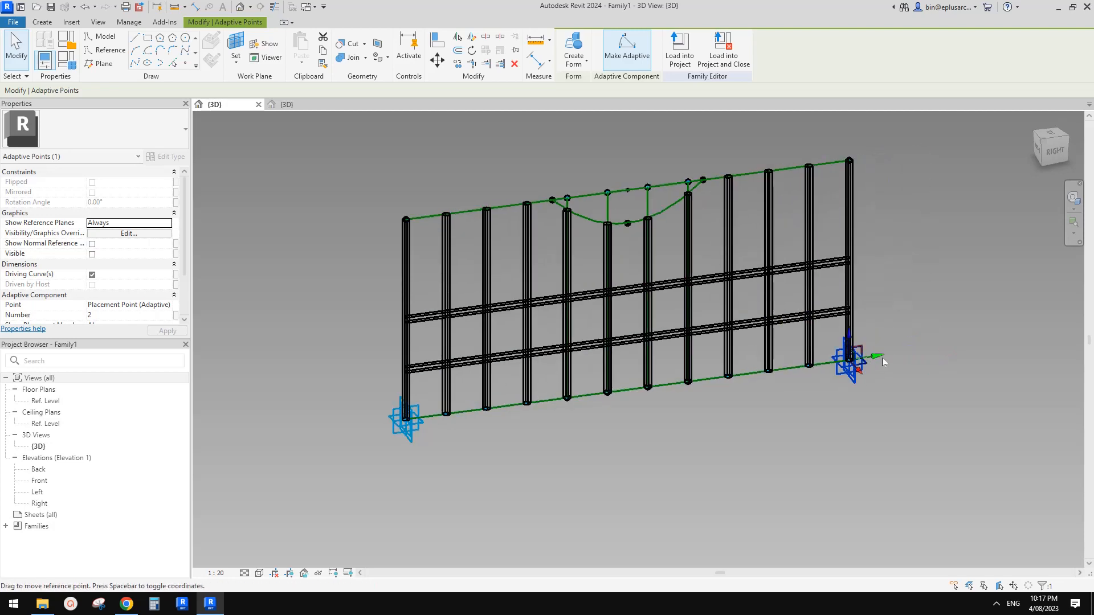
key(ctrl+y)
Lower the curve's middle reference point to an offset of about -347.3 and display the fence with shaded surfaces.
click(648, 222)
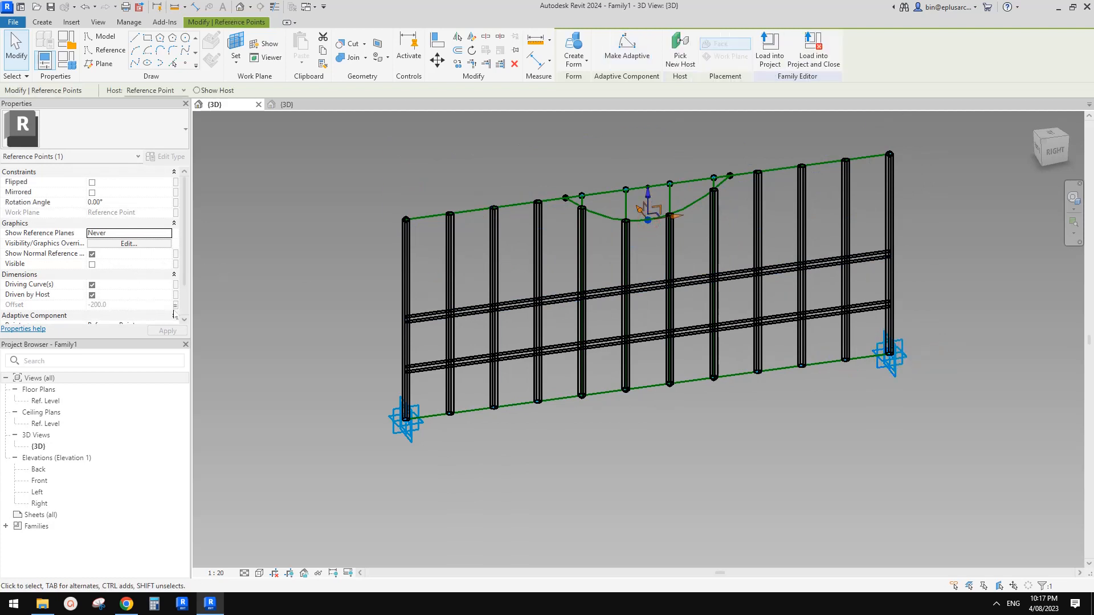
drag(648, 203, 650, 234)
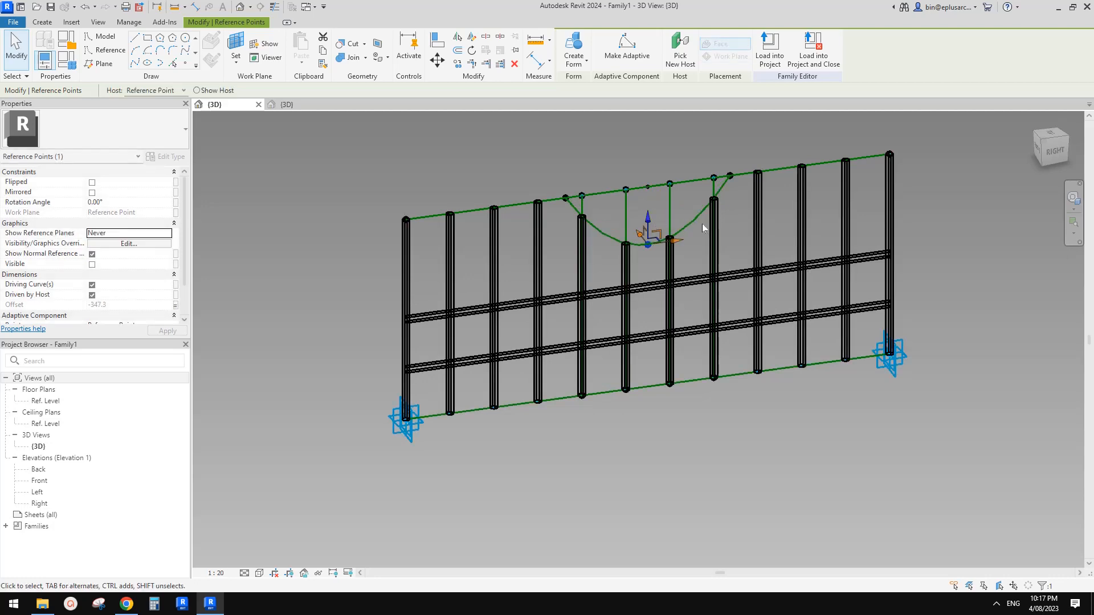
shift+middle_drag(702, 223, 771, 165)
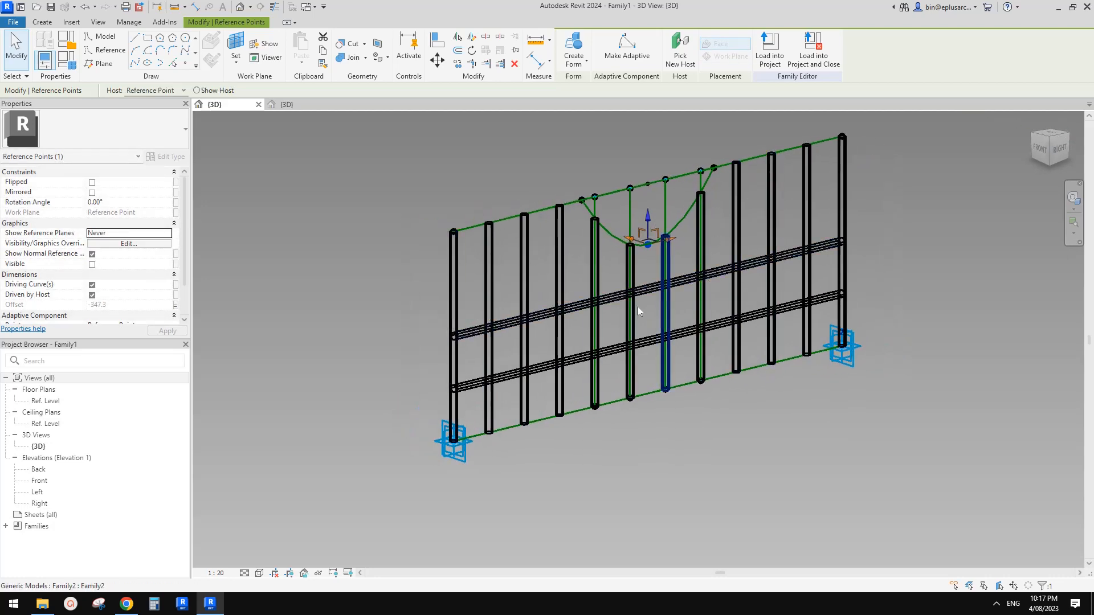
shift+middle_drag(758, 301, 750, 310)
click(750, 308)
scroll(735, 277, up, 1)
mouse_move(678, 278)
middle_down()
mouse_move(680, 296)
mouse_move(591, 312)
mouse_move(703, 308)
mouse_move(558, 306)
mouse_move(593, 325)
middle_up()
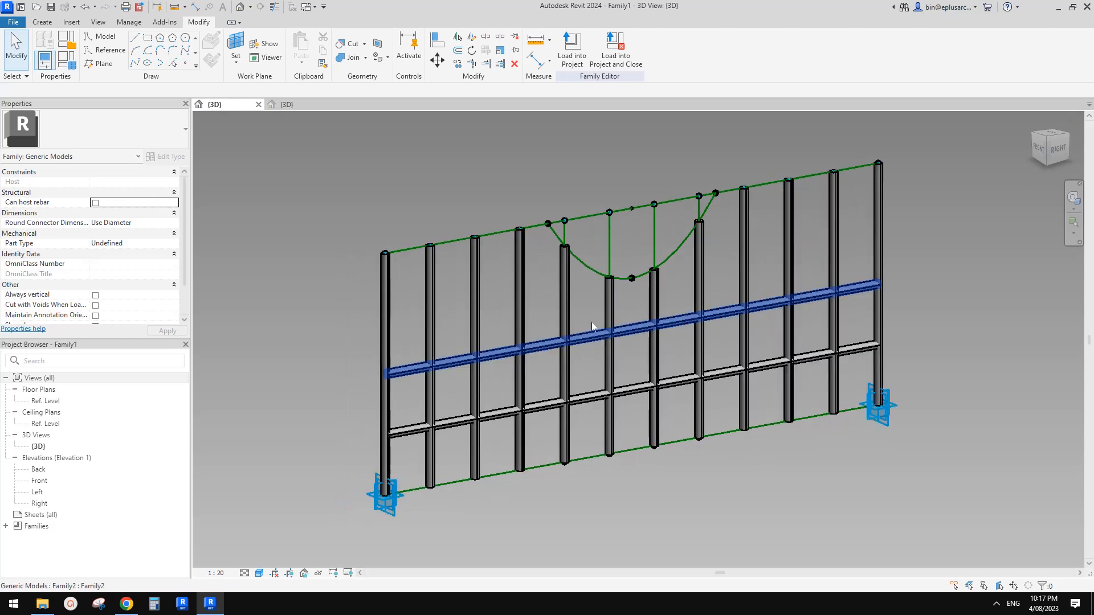
middle_drag(443, 215, 411, 224)
click(16, 25)
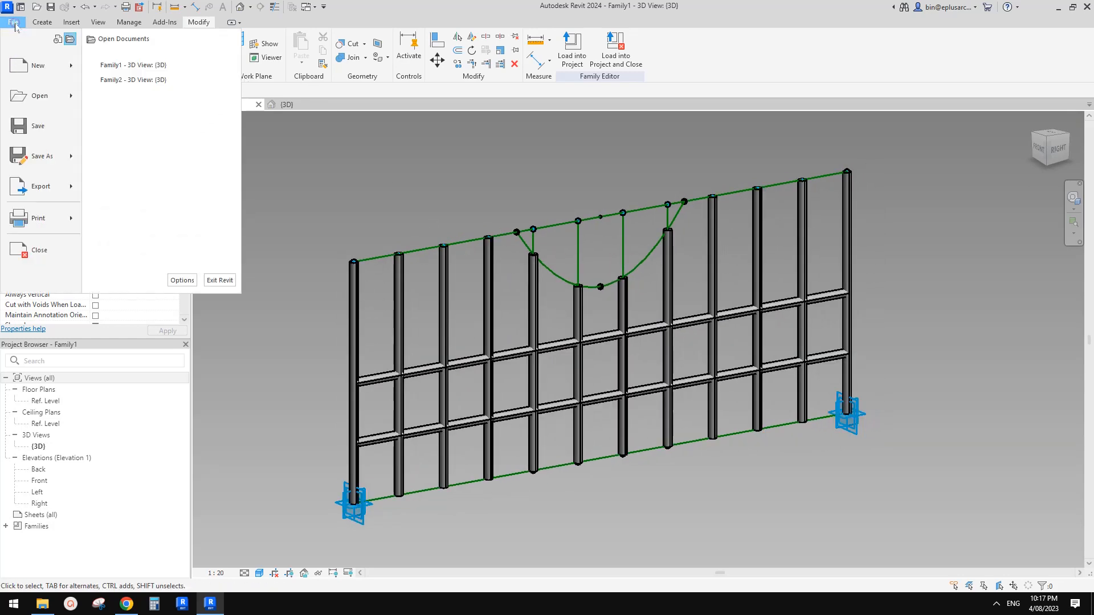
click(67, 65)
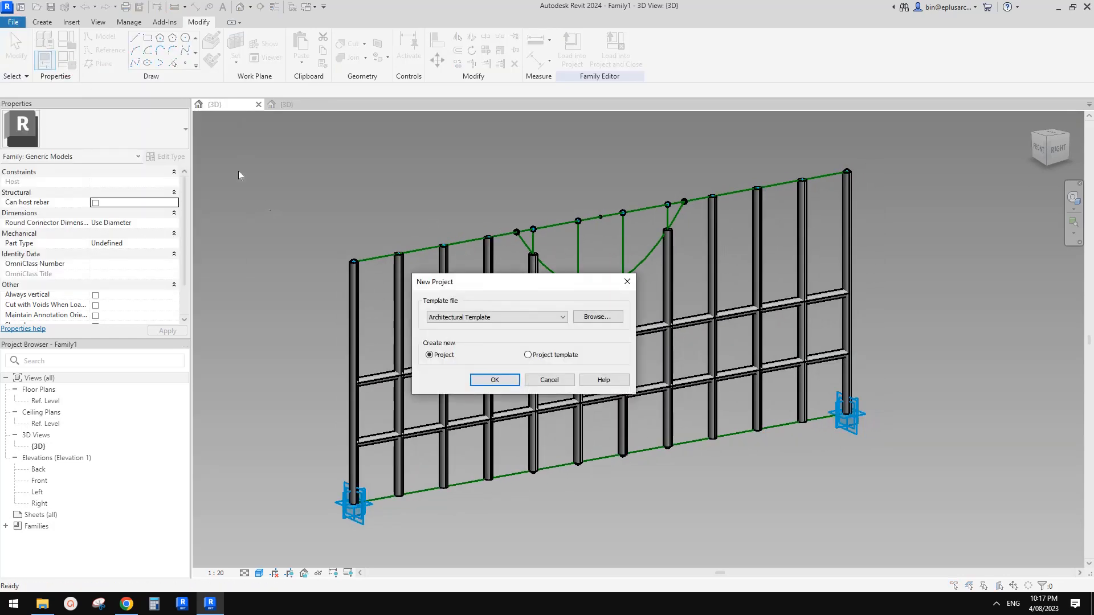
key(Escape)
Create a new project, choosing its template file in the New Project settings.
click(21, 26)
mouse_move(70, 66)
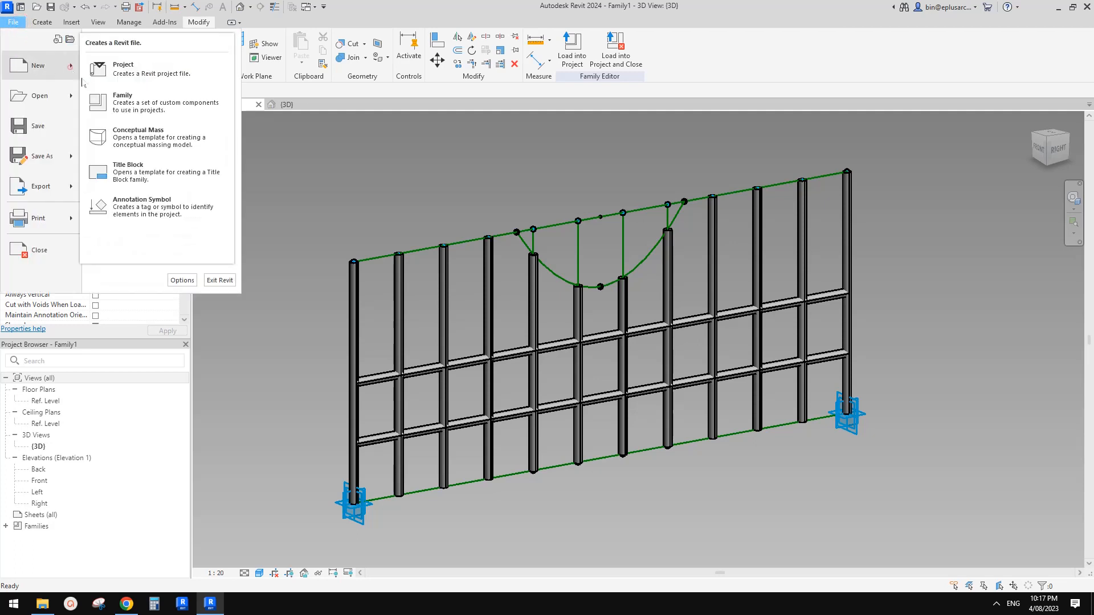
click(167, 80)
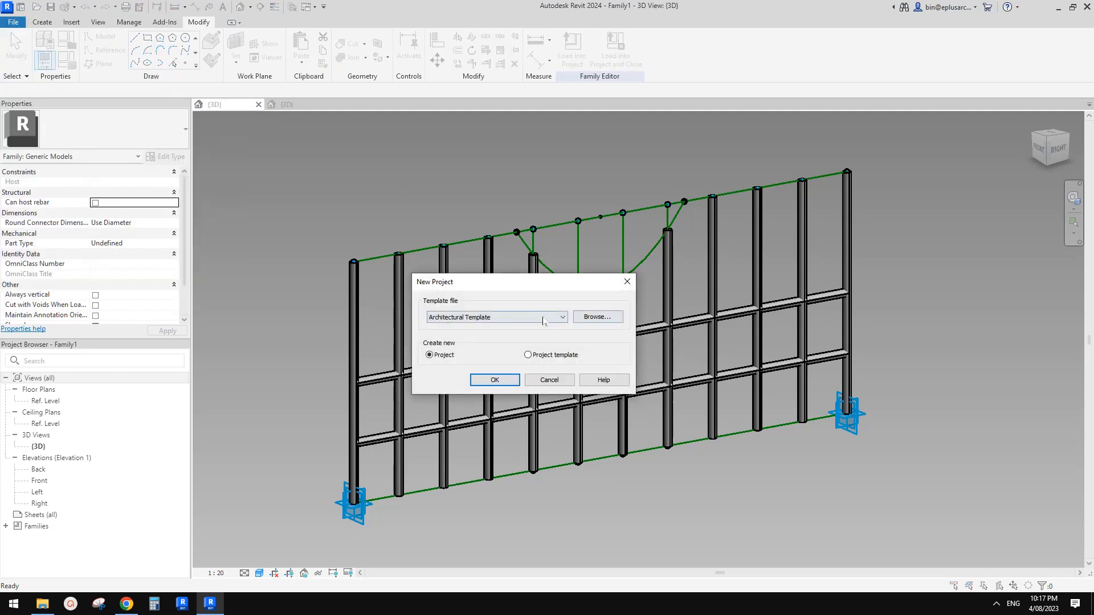
click(534, 316)
click(445, 335)
click(495, 380)
click(481, 323)
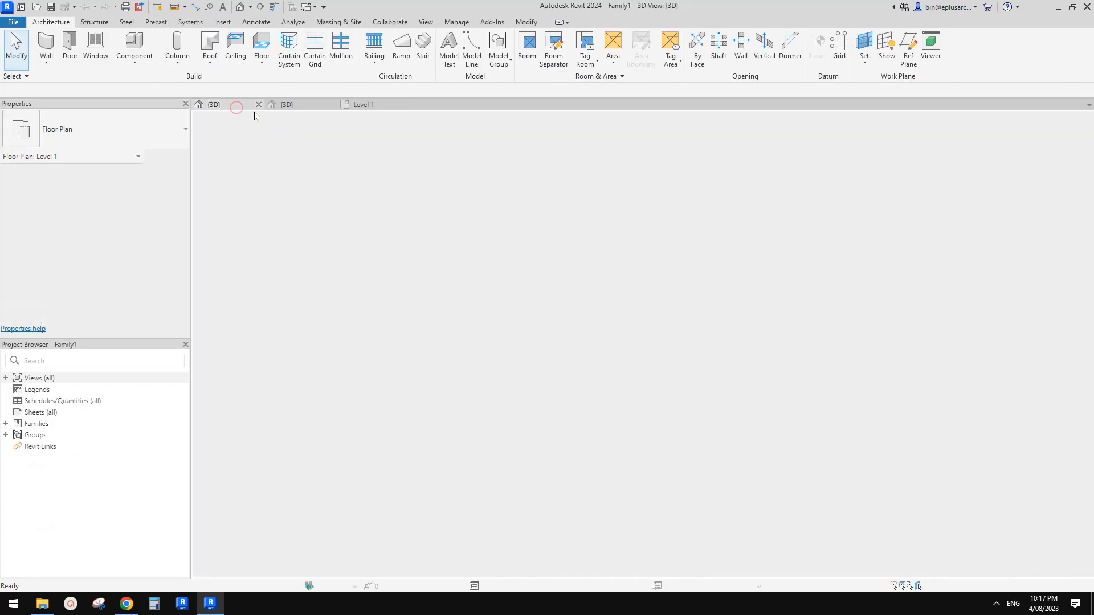
Return to the fence family's 3D view and load the family into Project1.
click(237, 107)
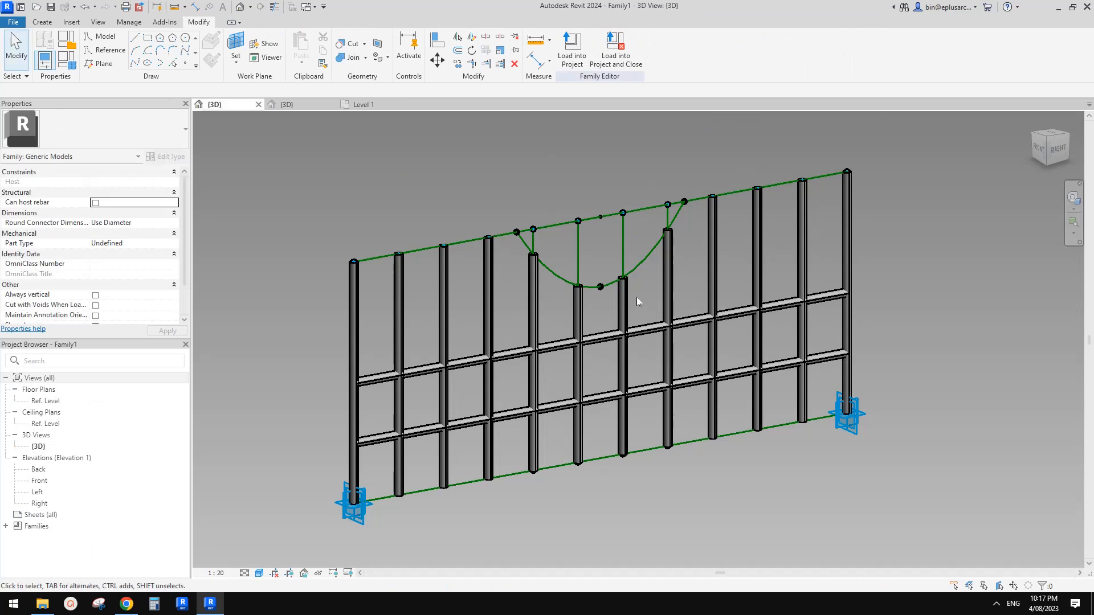
click(570, 60)
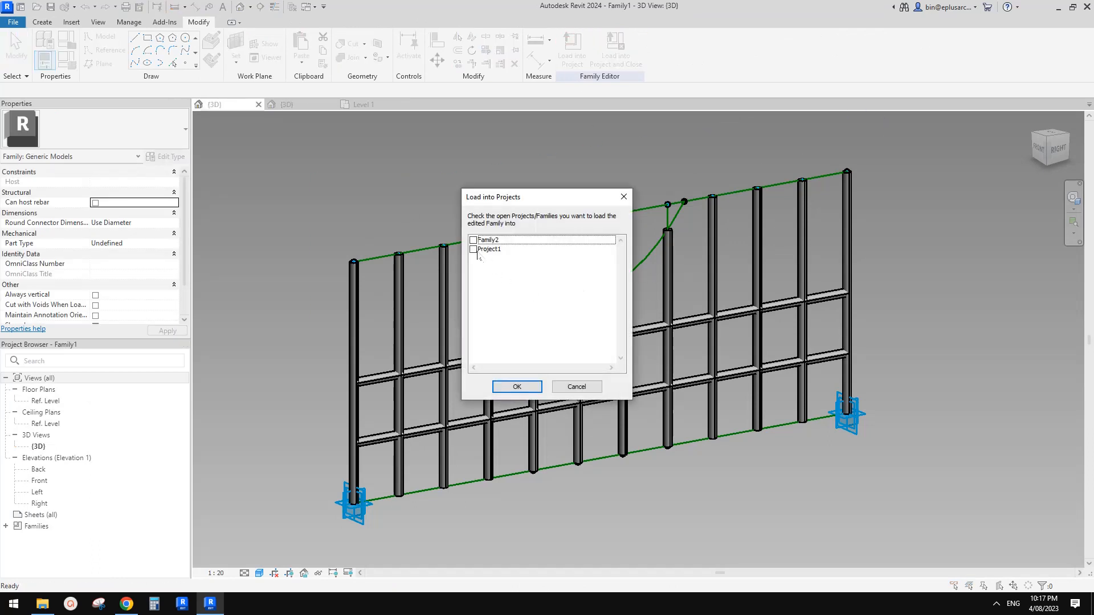
click(473, 249)
click(514, 387)
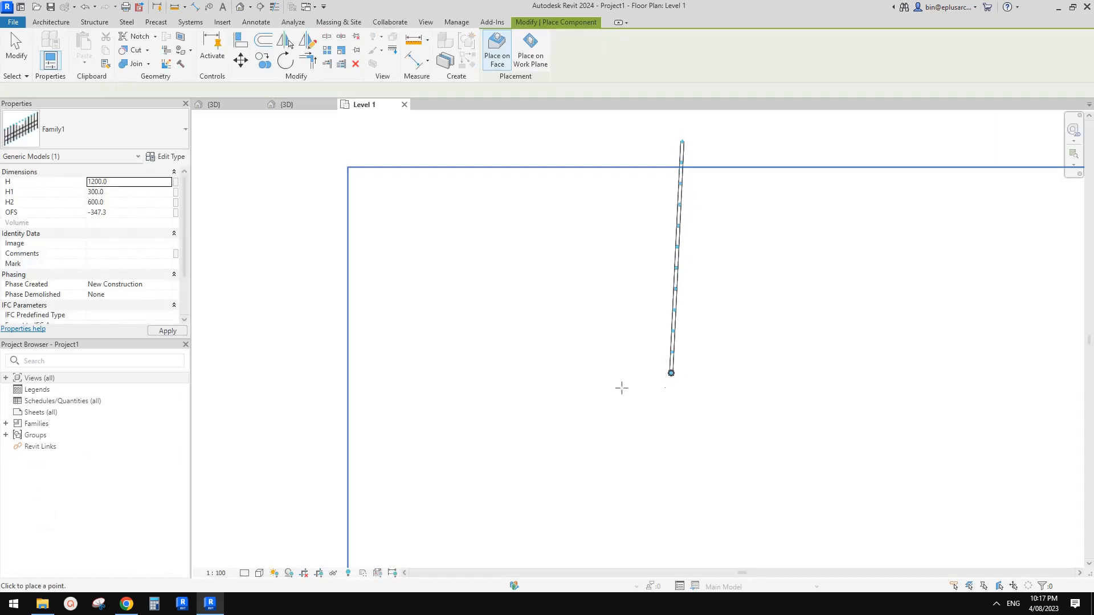
Place one fence instance on the Level 1 floor plan by picking its start and end points, ending the placement.
middle_drag(587, 391, 593, 321)
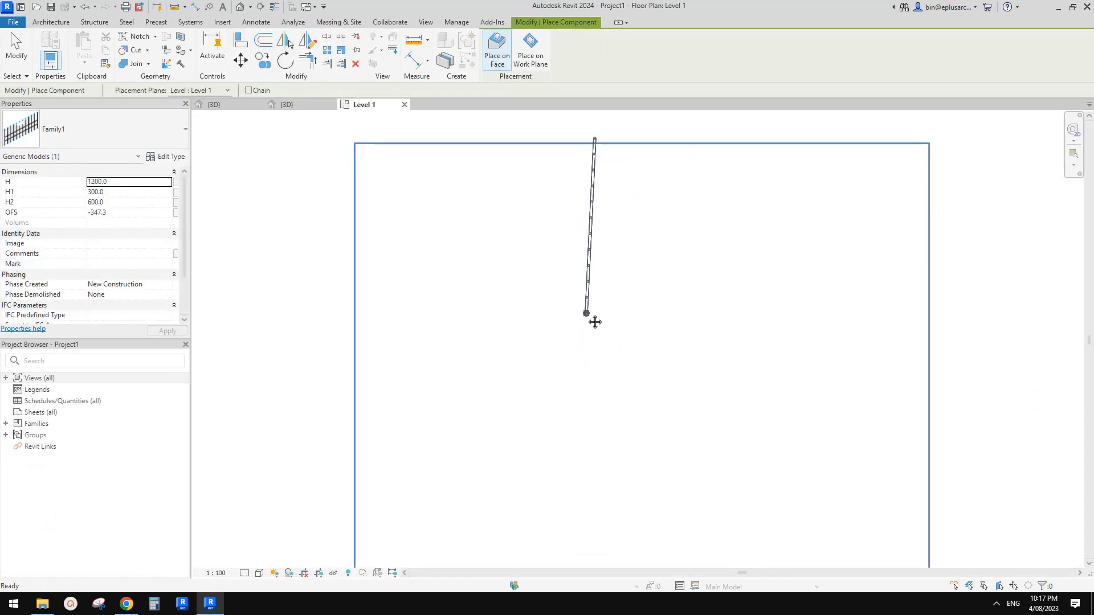
click(557, 323)
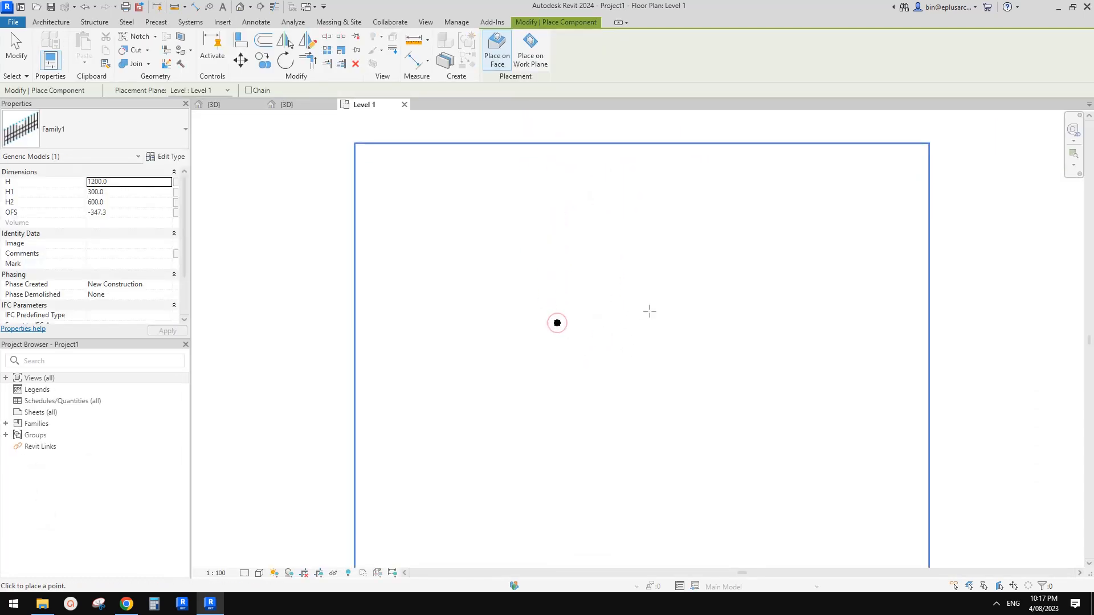
click(654, 311)
key(Escape)
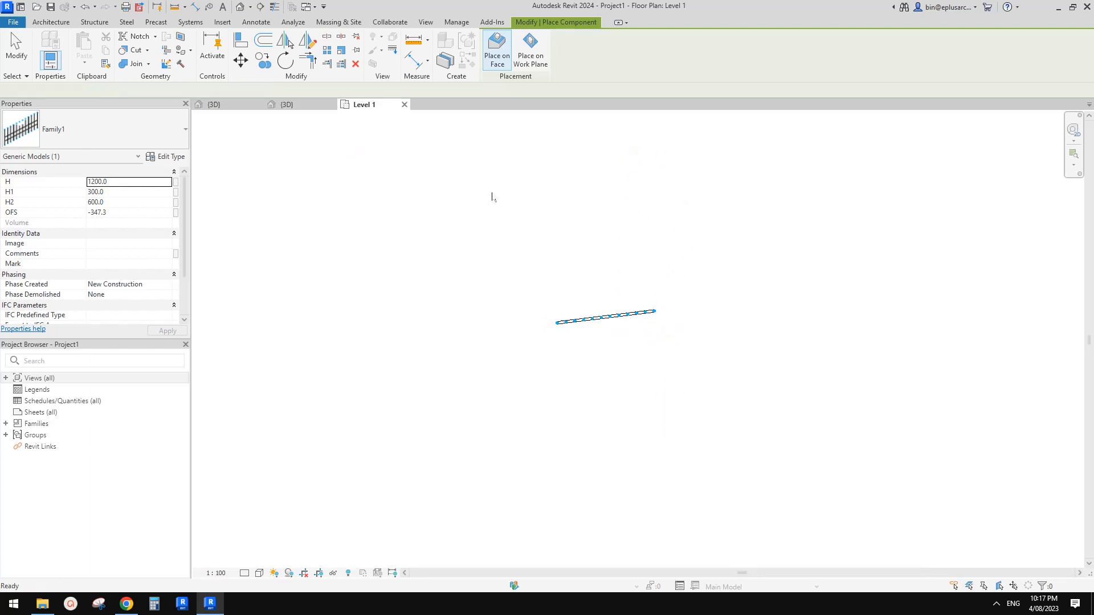
Open the project's default 3D view and lengthen the placed fence by moving its second adaptive point outward.
click(240, 7)
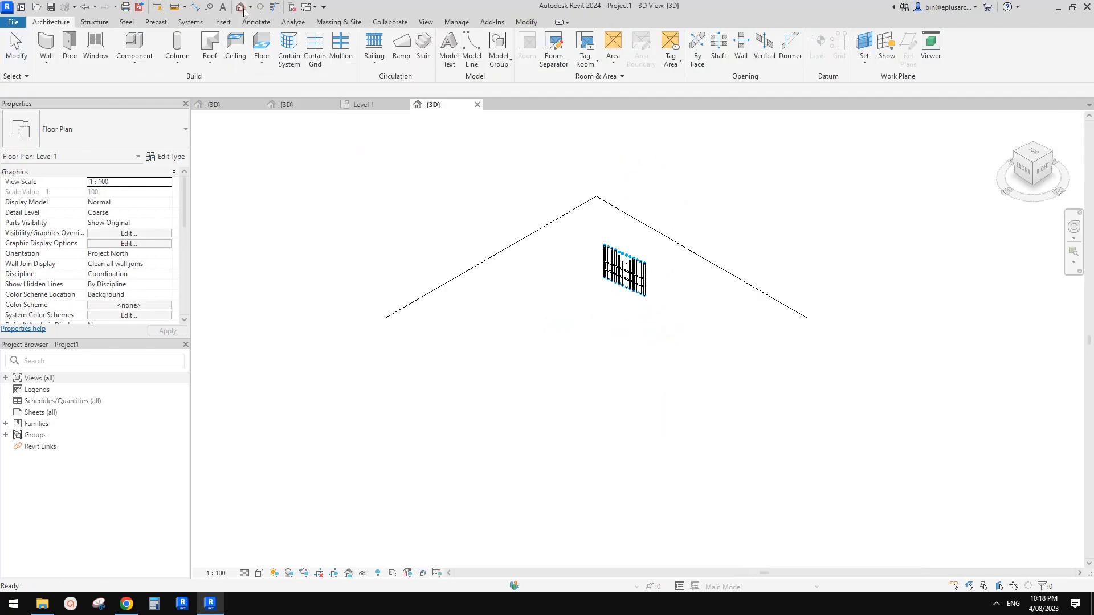
scroll(525, 262, up, 6)
click(685, 290)
shift+middle_drag(595, 294, 602, 321)
click(603, 320)
click(685, 378)
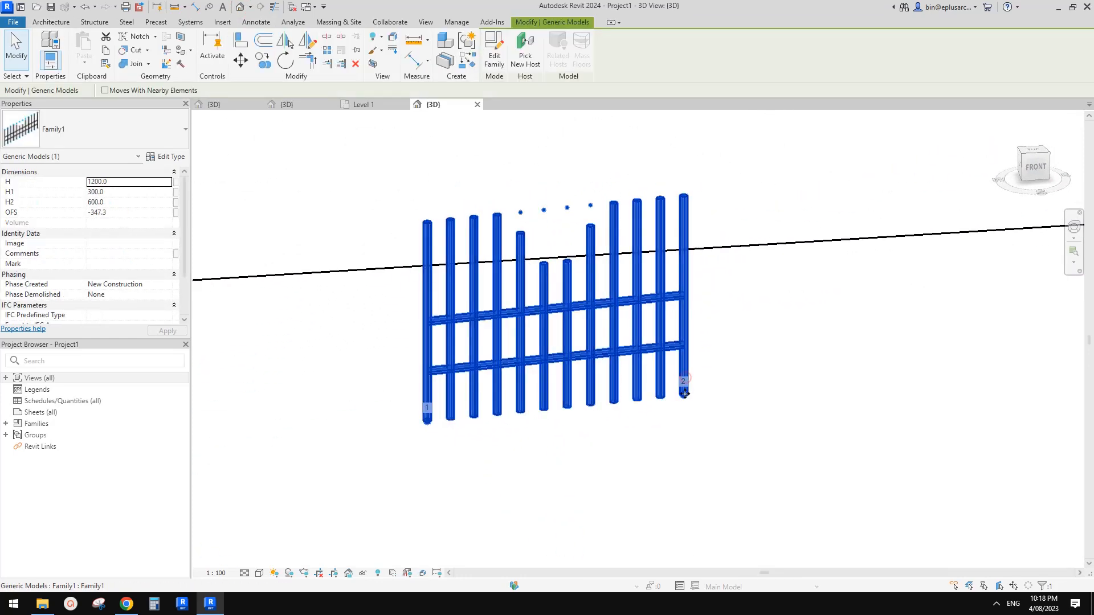
click(685, 395)
drag(716, 395, 914, 383)
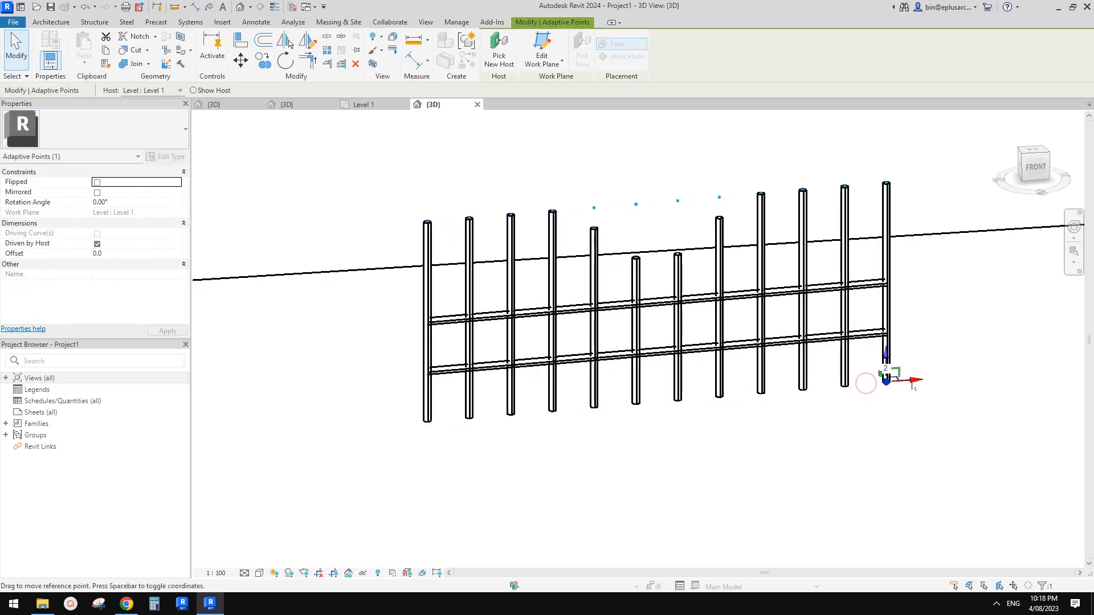
shift+middle_drag(908, 378, 555, 376)
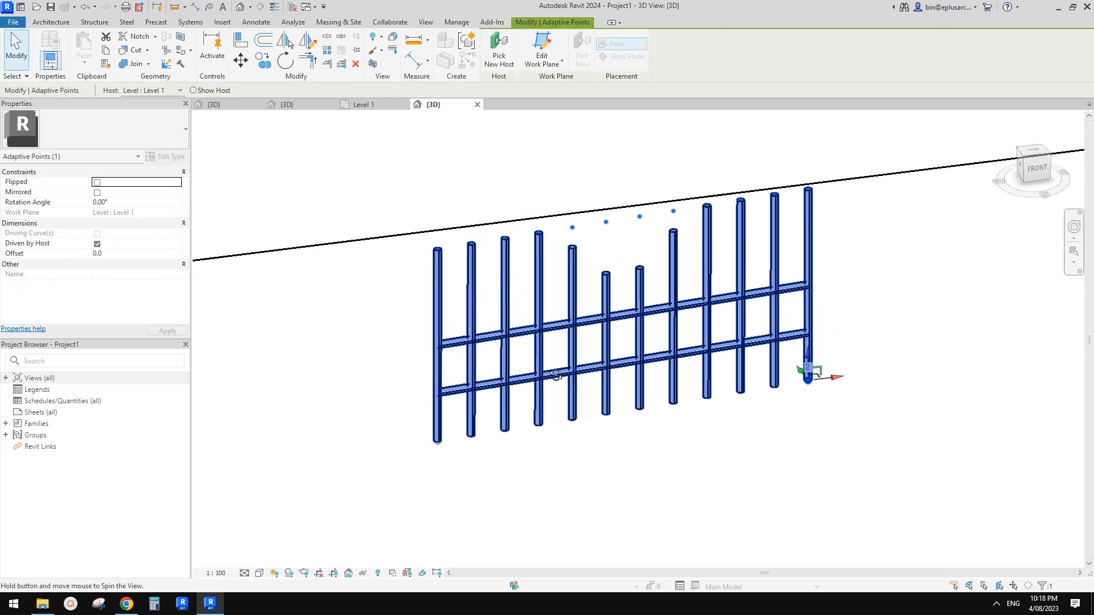
click(356, 297)
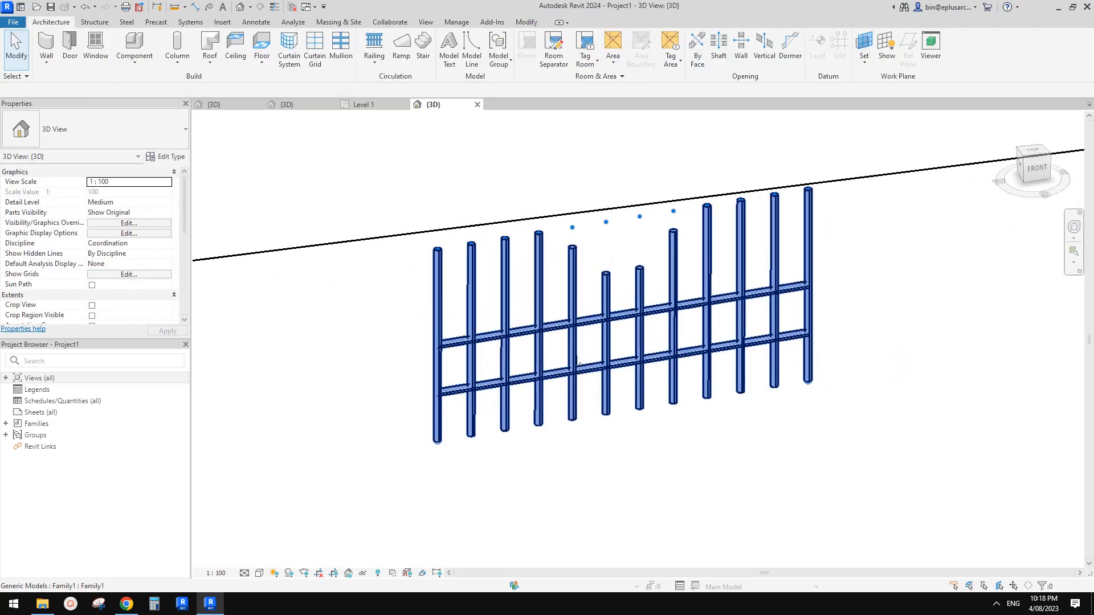
Set the placed fence's height parameter H to 900.
click(574, 353)
middle_drag(408, 359, 498, 363)
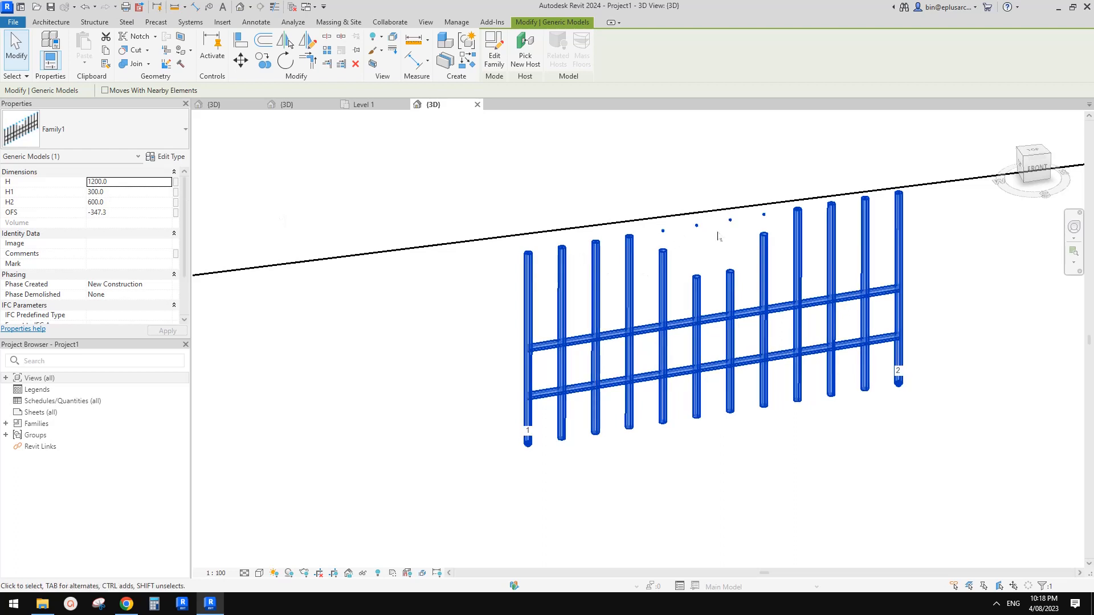
click(138, 184)
text(9)
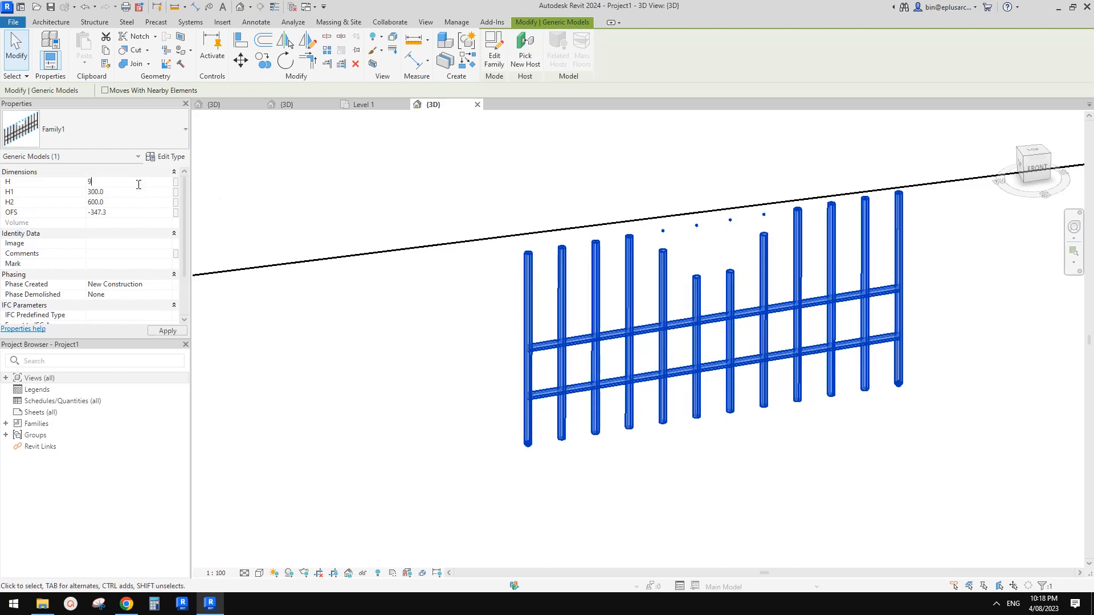
text(00)
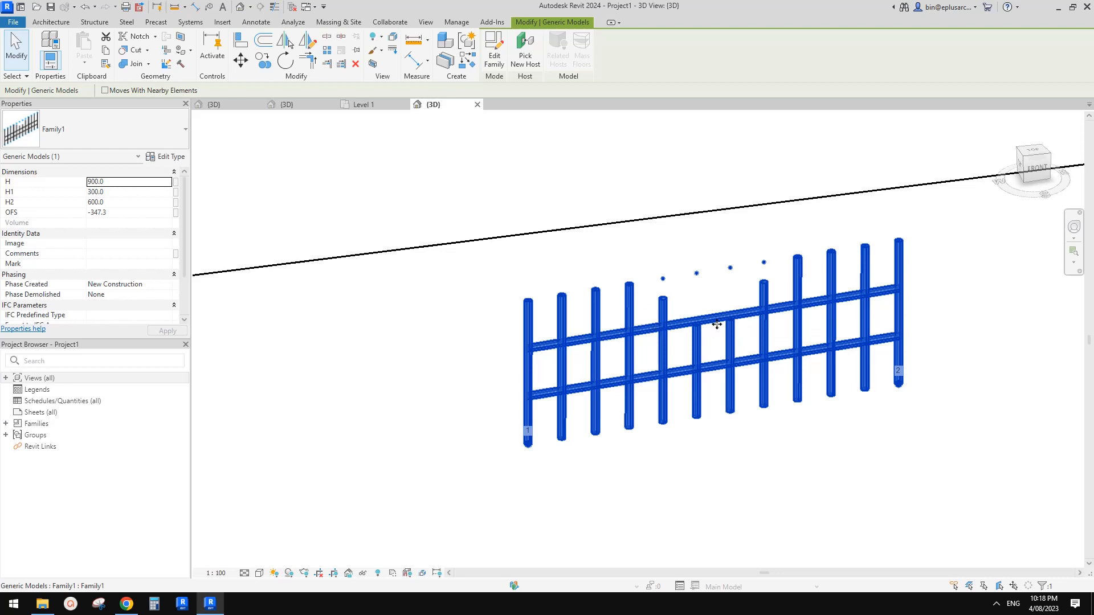
Set the fence's OFS parameter to -200, and change it again to -250.
click(126, 215)
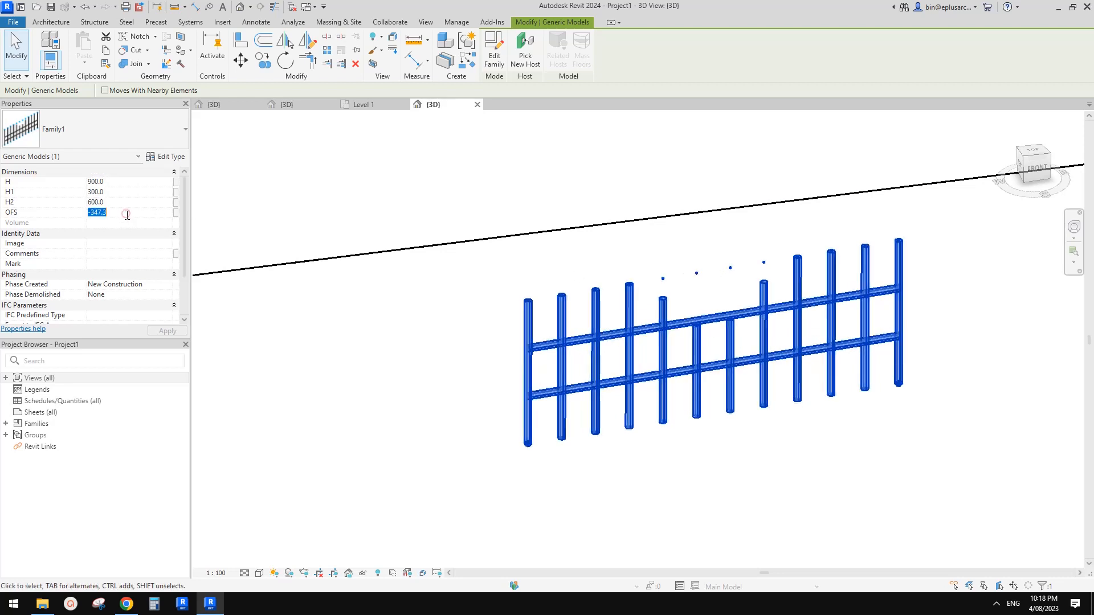
text(-200)
key(Return)
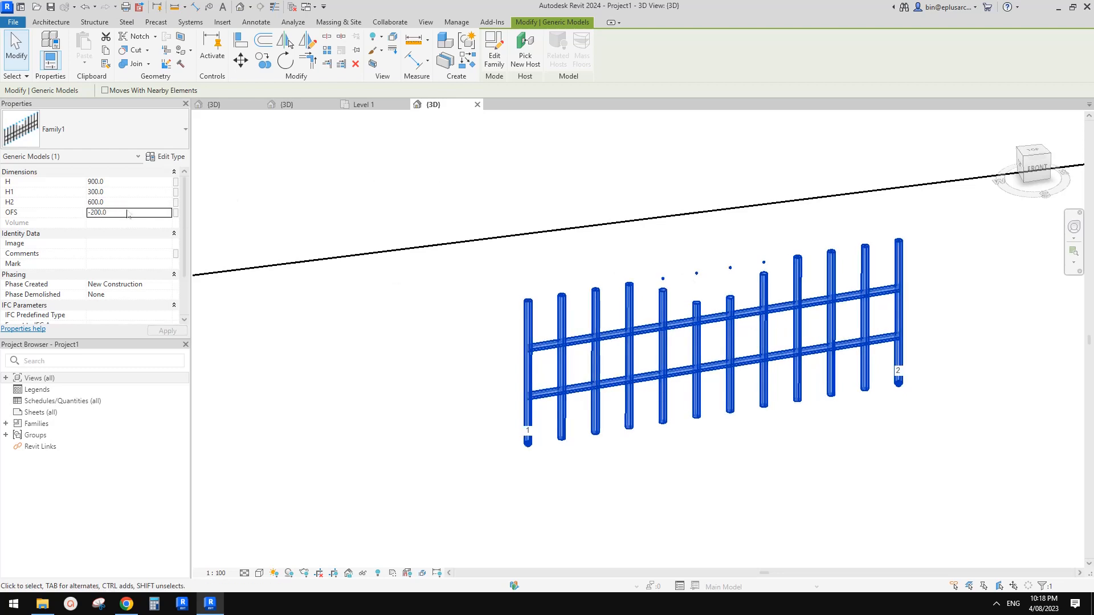
click(128, 214)
text(-)
key(Return)
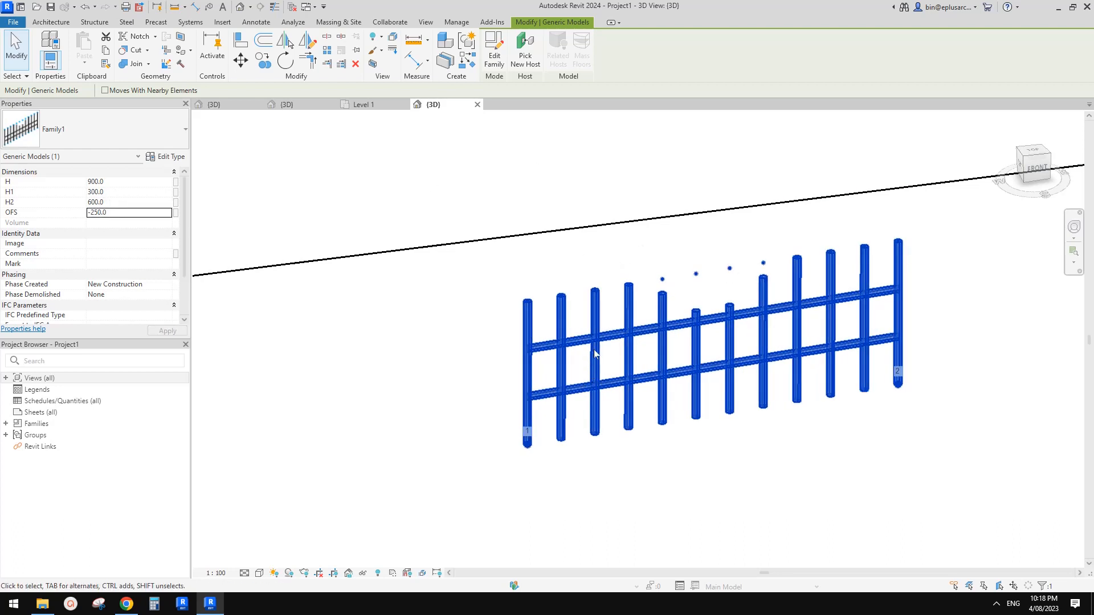
Set the fence's rail heights to 250 for H1 and 500 for H2, and deselect the fence.
click(128, 194)
text(25)
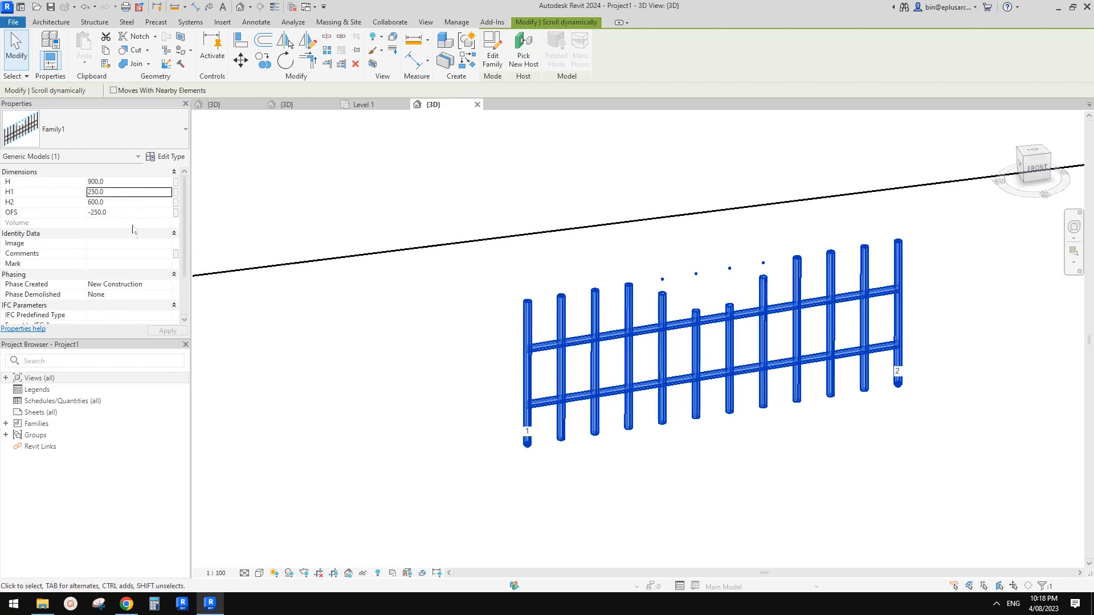
click(129, 205)
text(5)
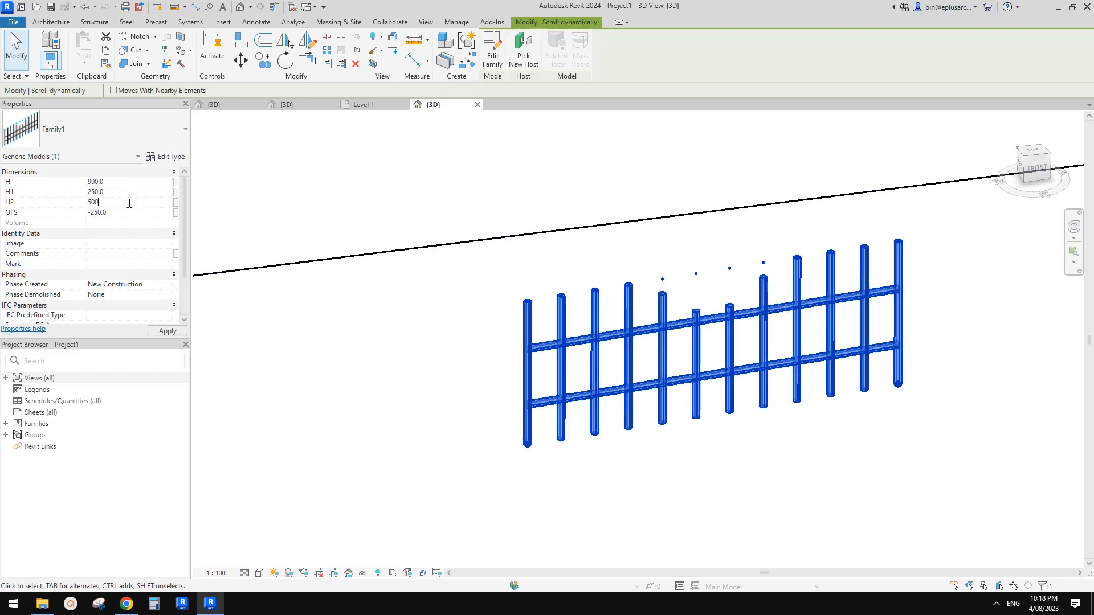
text(00)
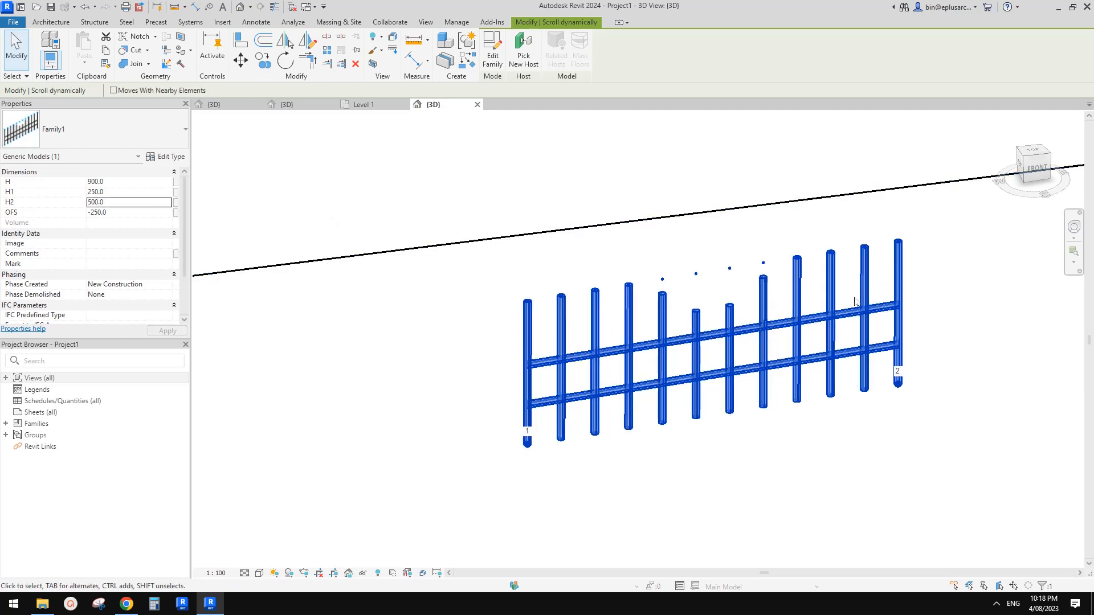
click(721, 415)
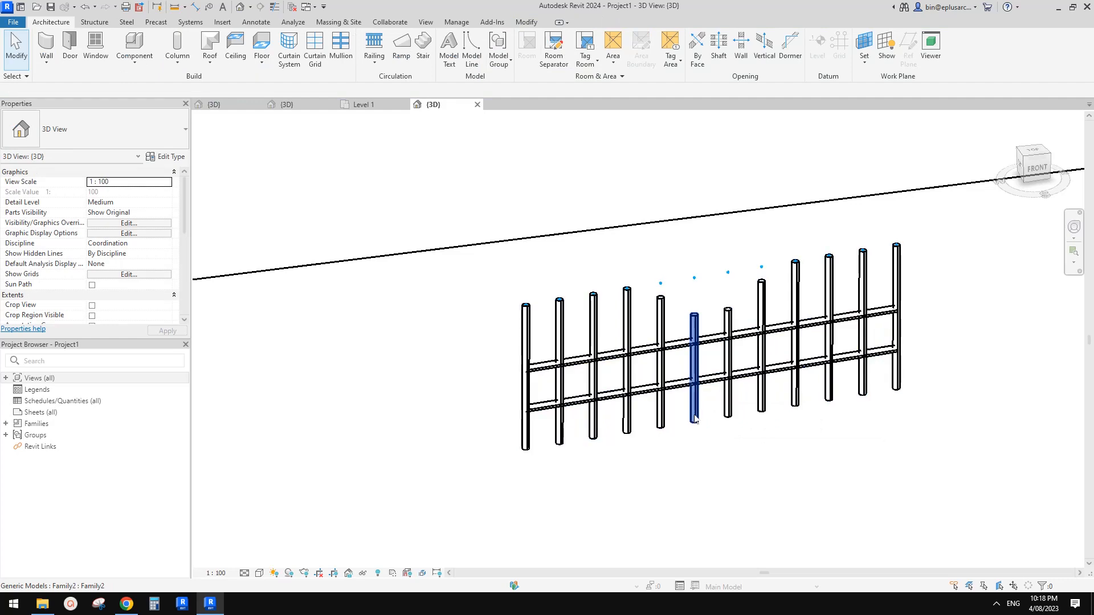
Select a single nested post near the fence's middle and check which parameters its type properties offer.
click(695, 376)
click(742, 438)
key(Tab)
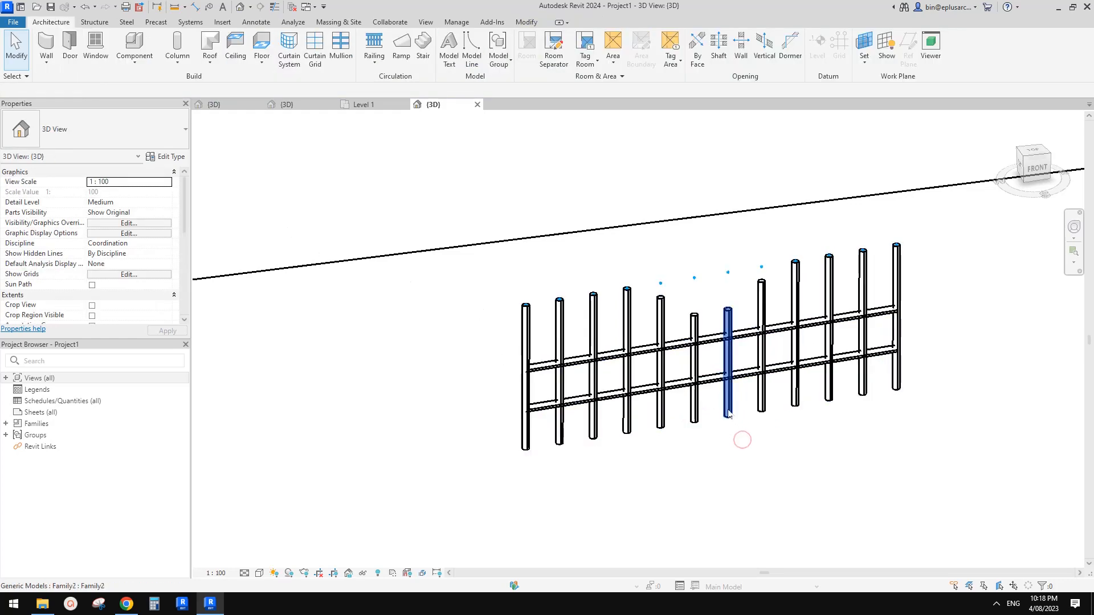
click(729, 411)
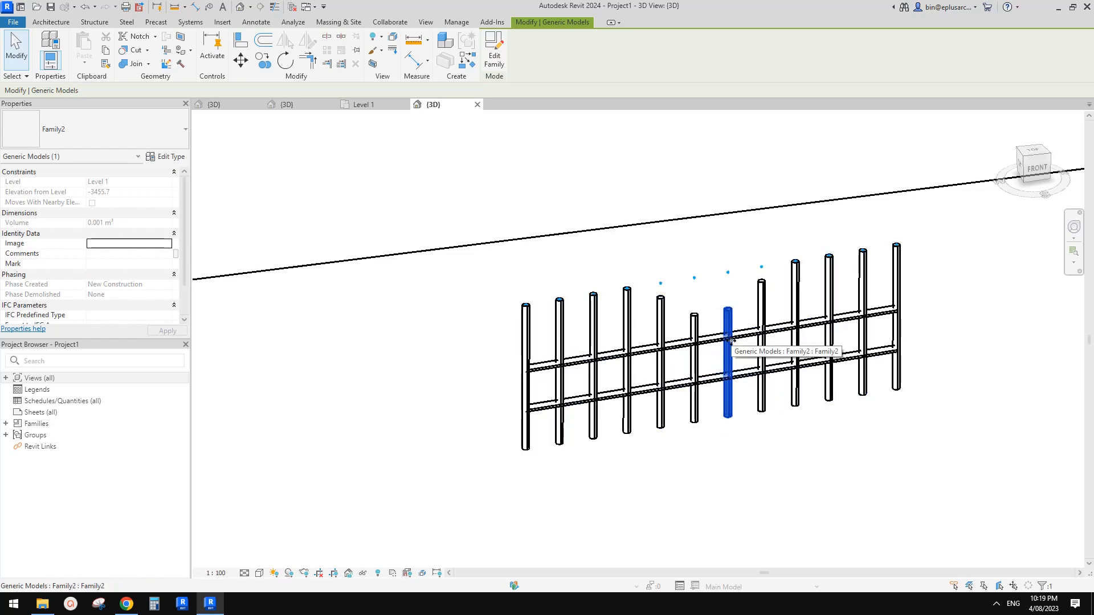
click(171, 158)
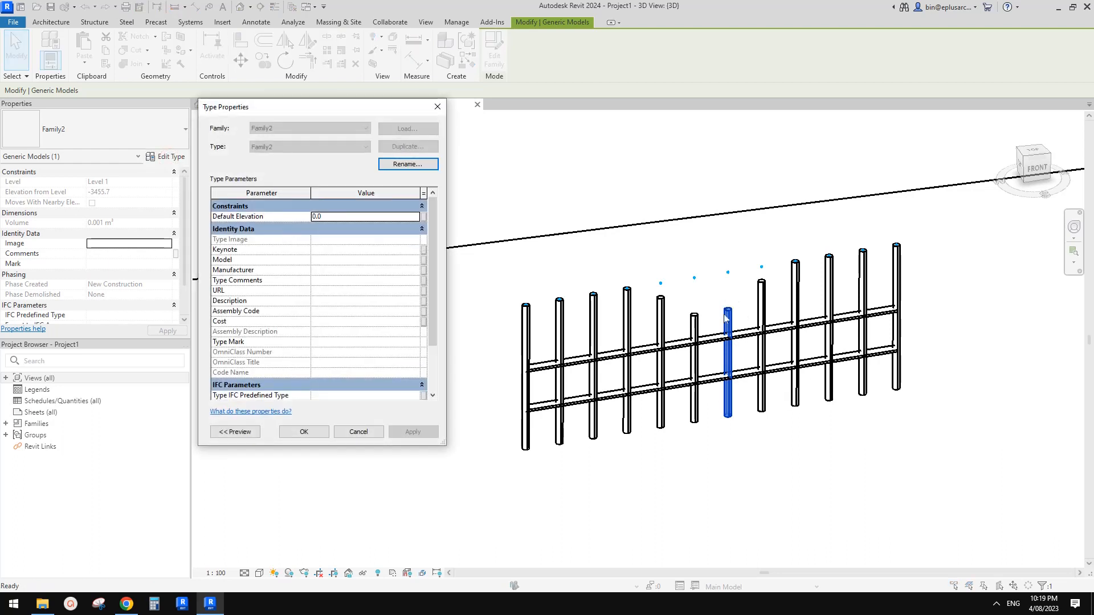
drag(435, 286, 441, 237)
click(437, 106)
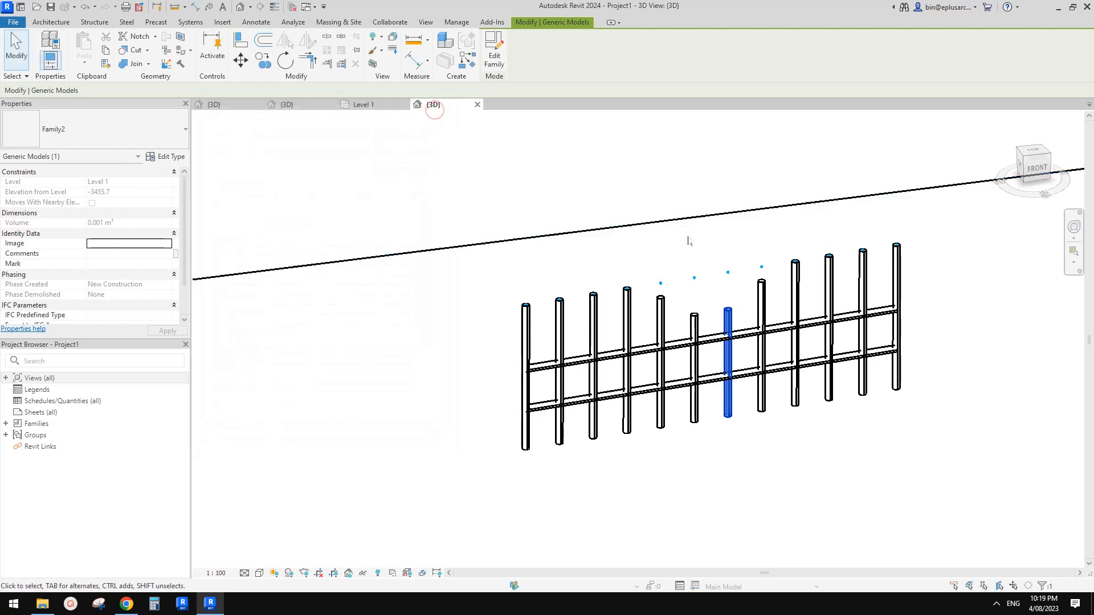
Open the nested post's family for editing and select the radial dimensions at both ends of the post.
click(494, 56)
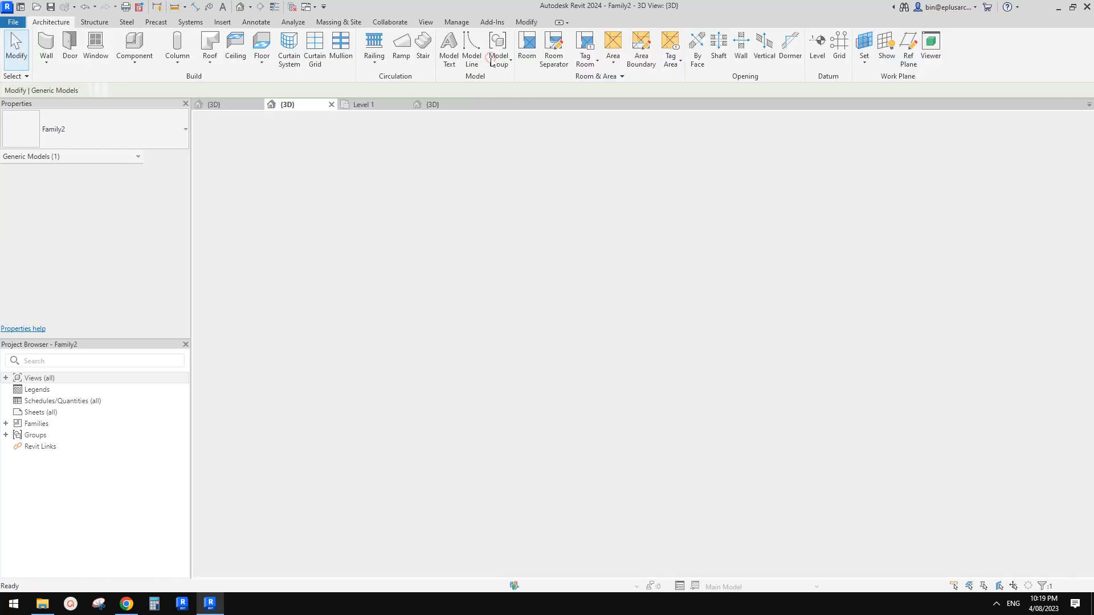
scroll(536, 436, up, 5)
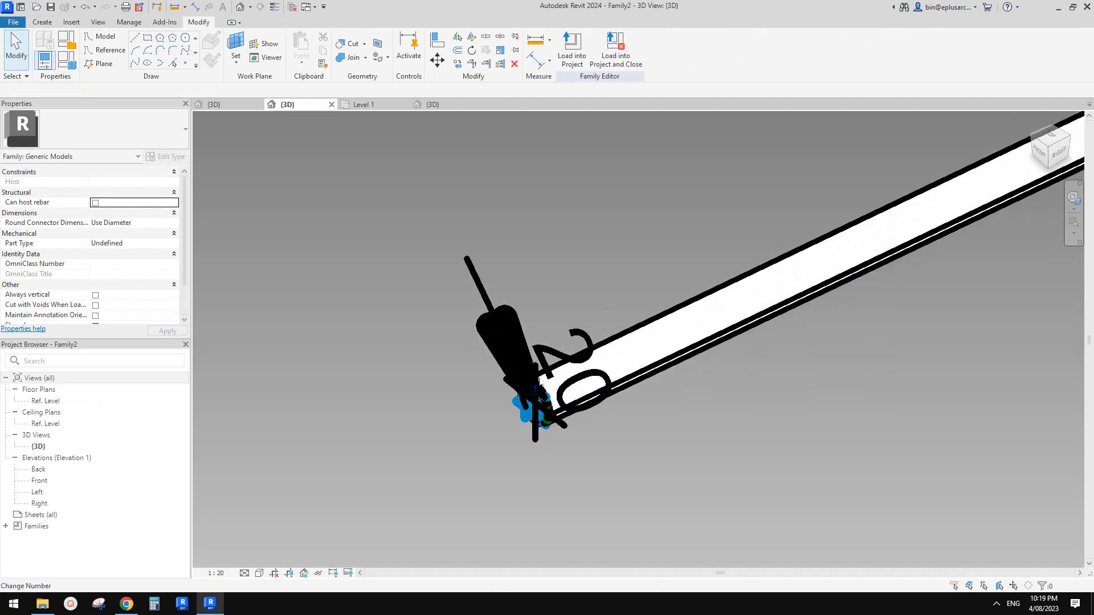
click(569, 333)
scroll(570, 334, down, 2)
middle_drag(818, 284, 633, 403)
ctrl+click(881, 218)
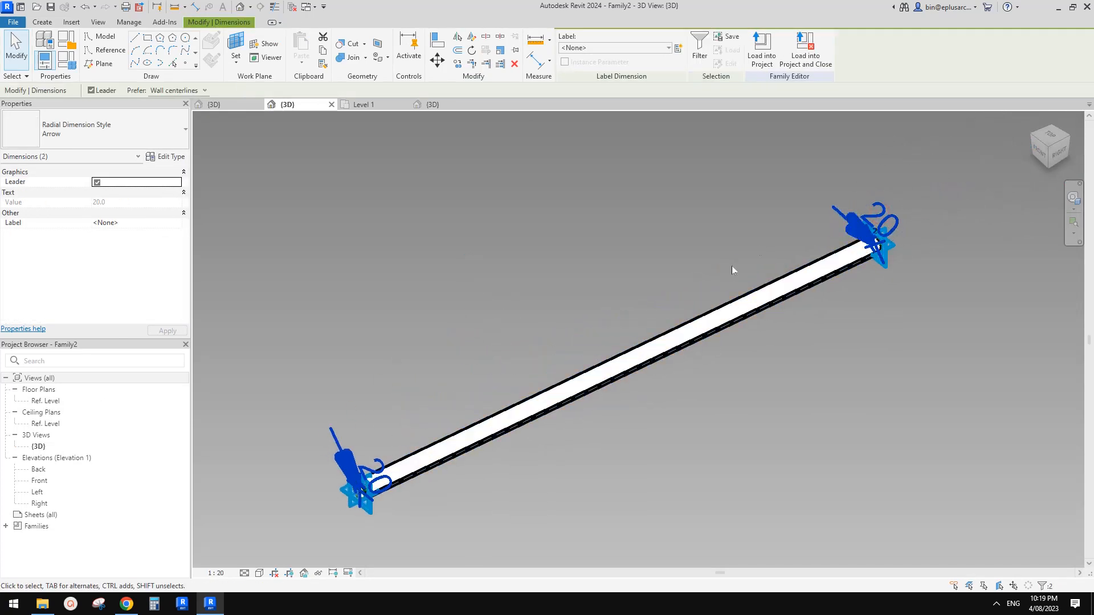
scroll(731, 266, down, 2)
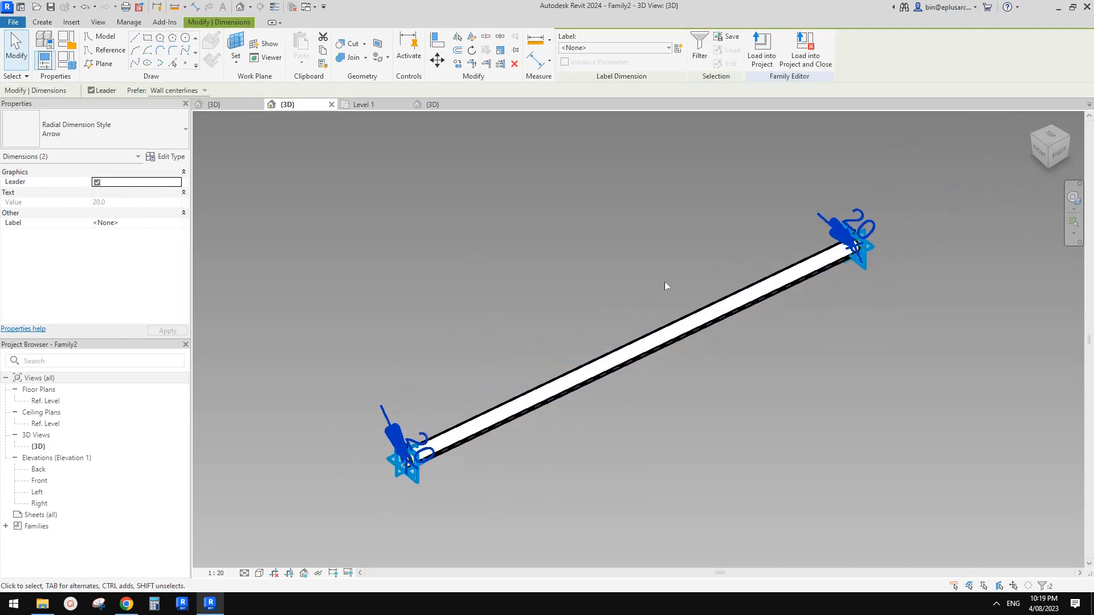
Label both radial dimensions with a new family type parameter named R, grouped under Dimensions.
click(680, 50)
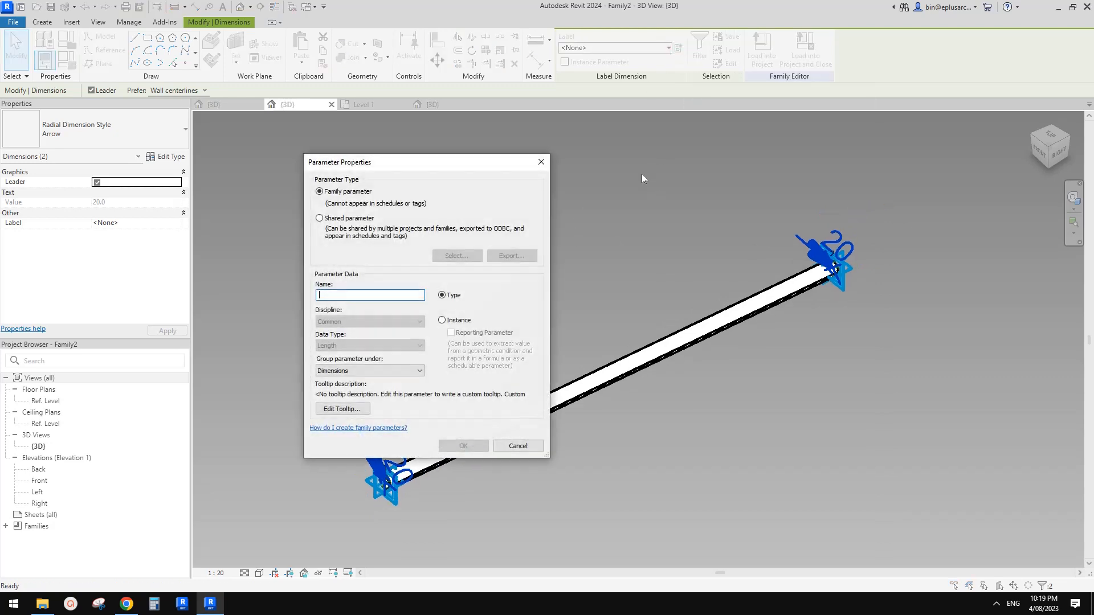
text(R)
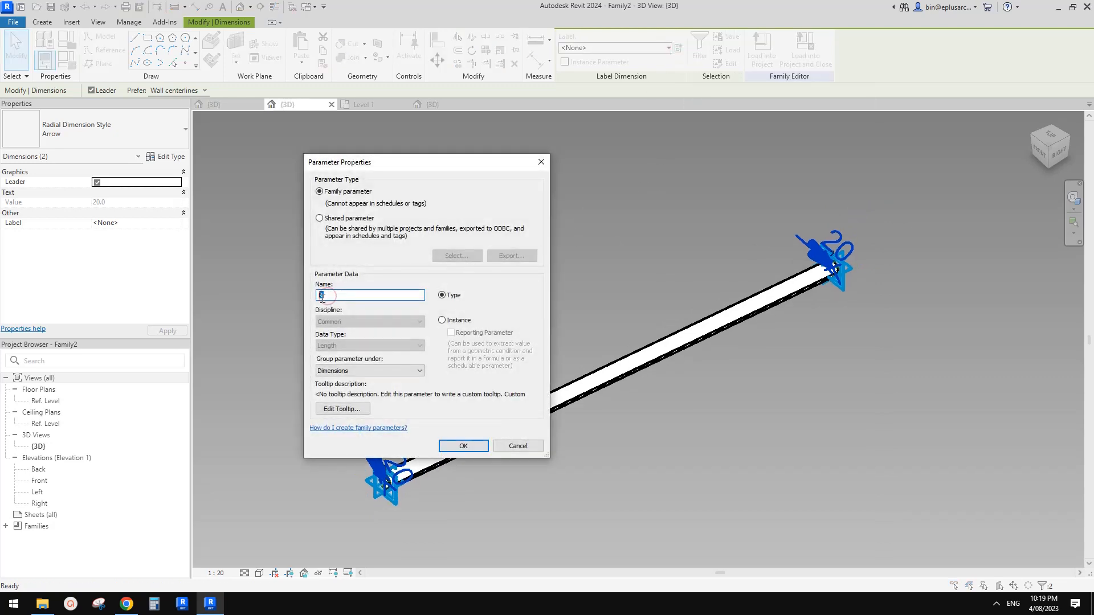
click(442, 321)
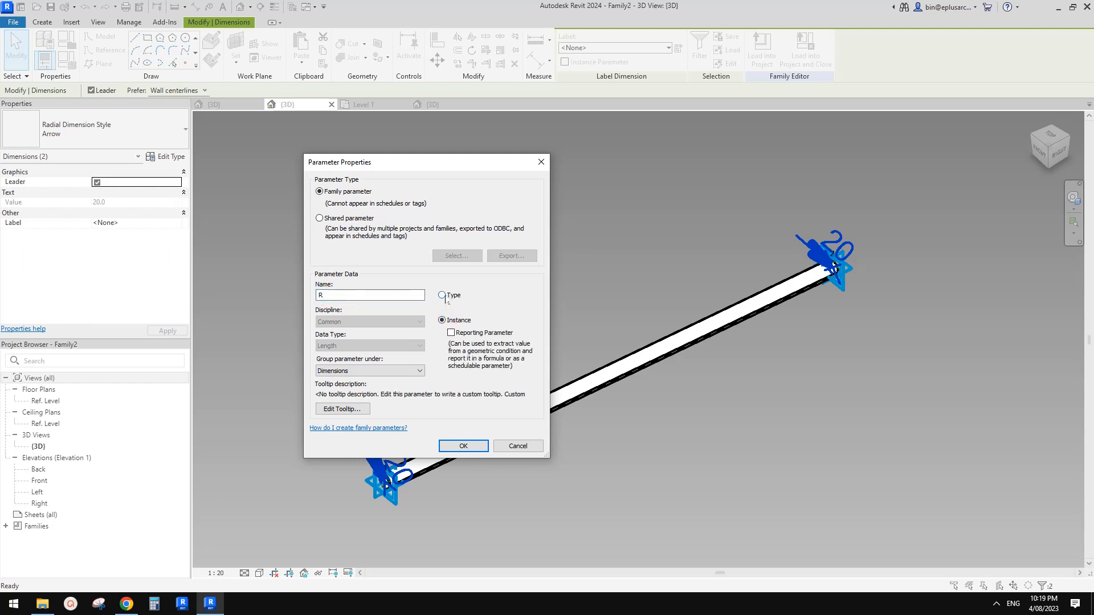
click(442, 295)
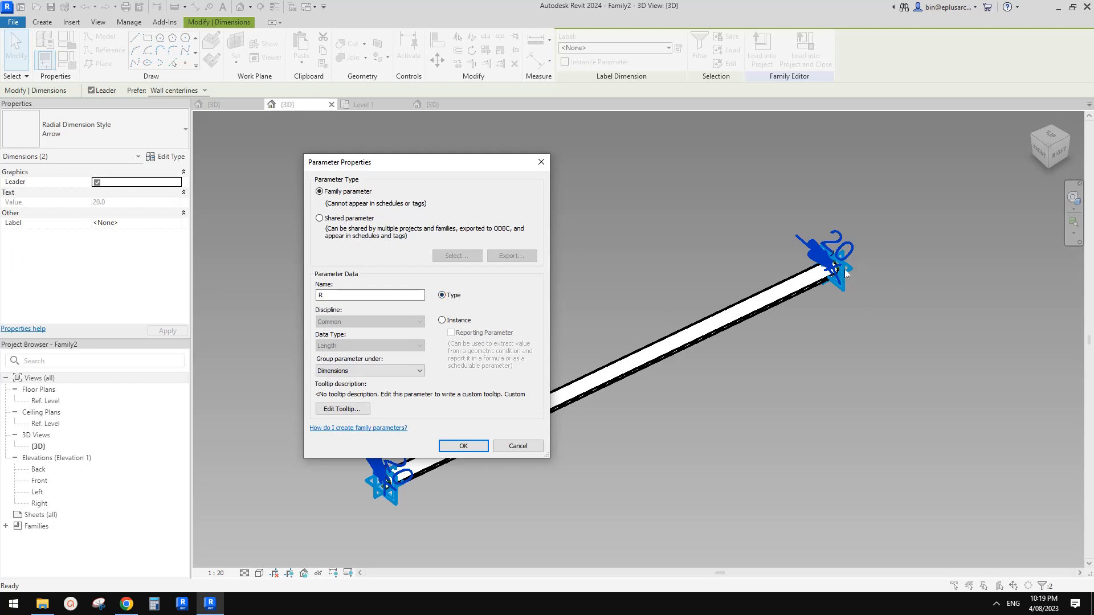
click(463, 446)
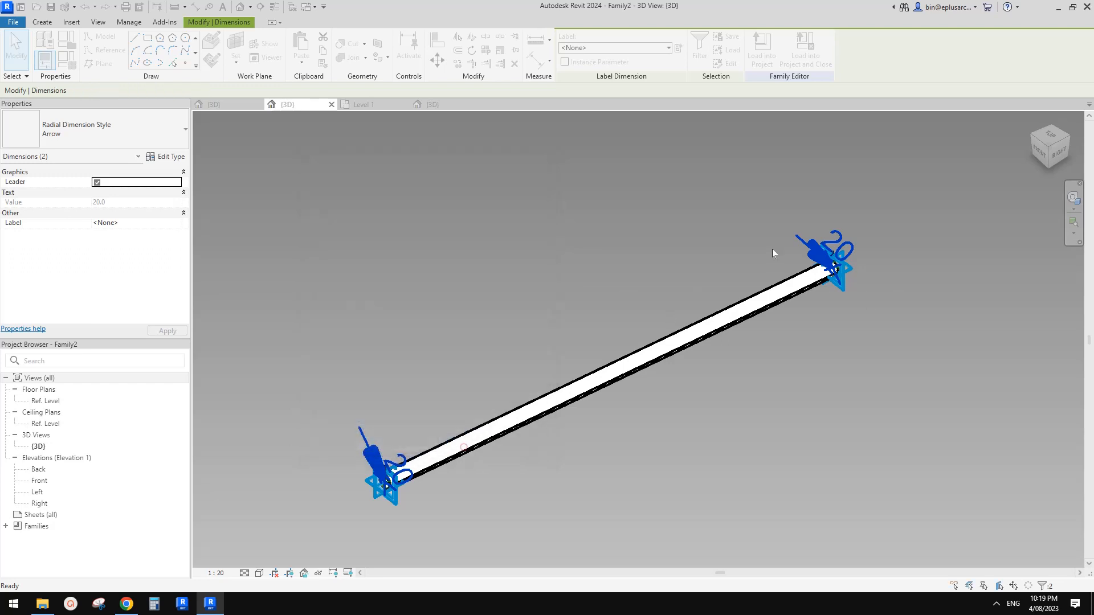
Load the edited post family into Project1 only, overwriting the existing version without its parameter values.
click(762, 54)
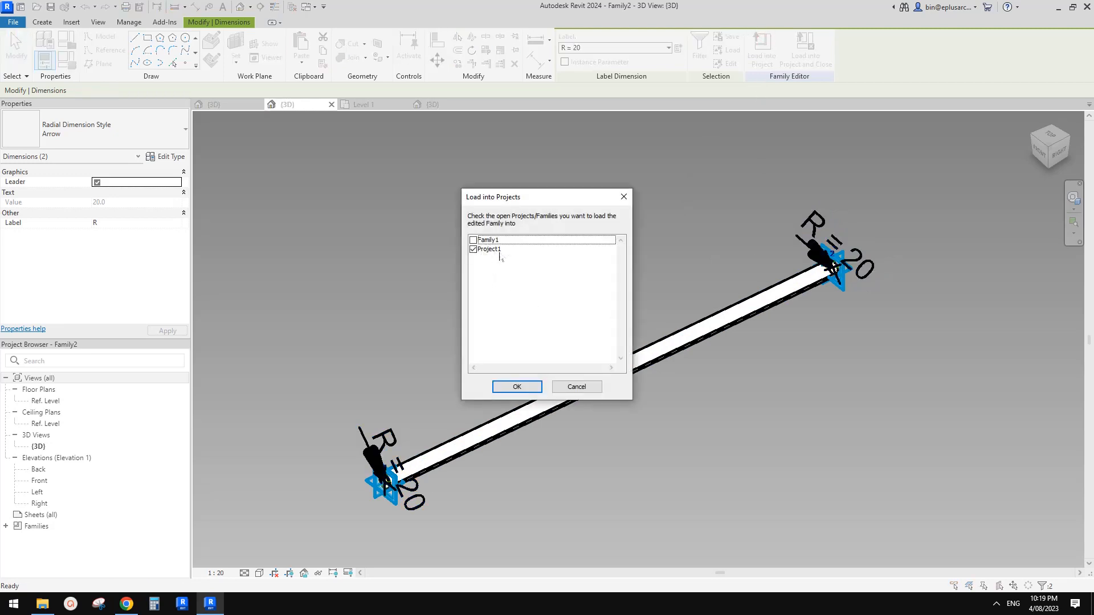
click(516, 387)
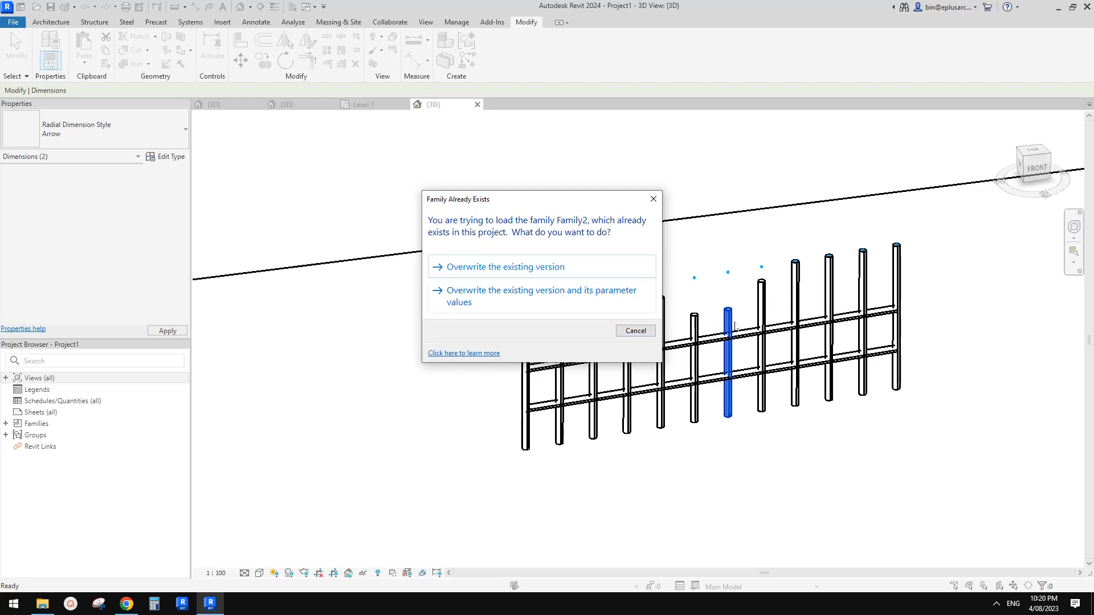
click(509, 268)
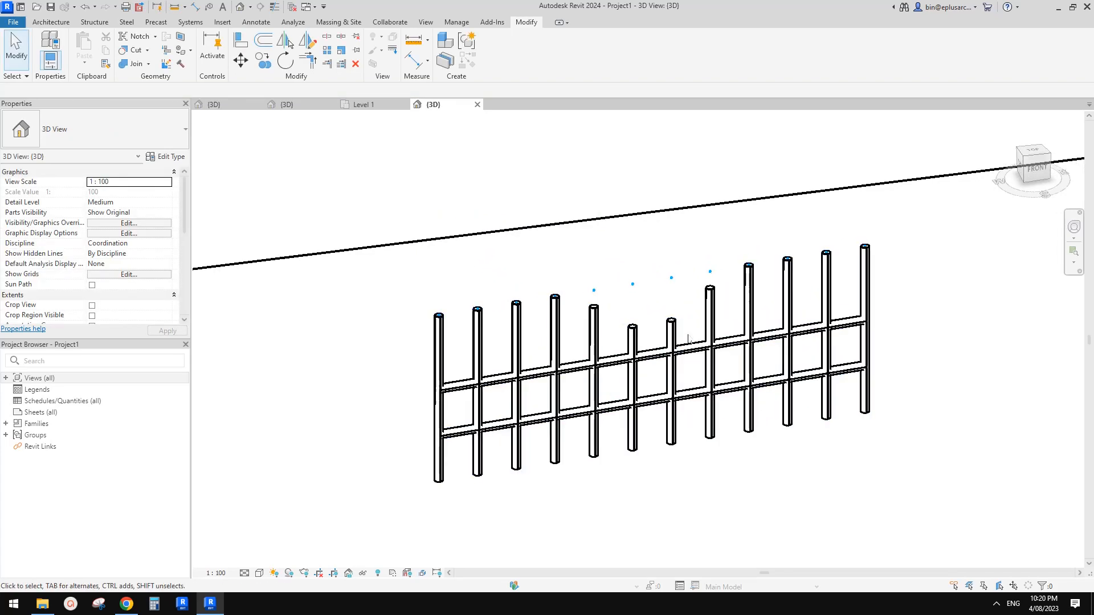
Set the type parameter R of a nested post near the fence's middle to 15.
key(Tab)
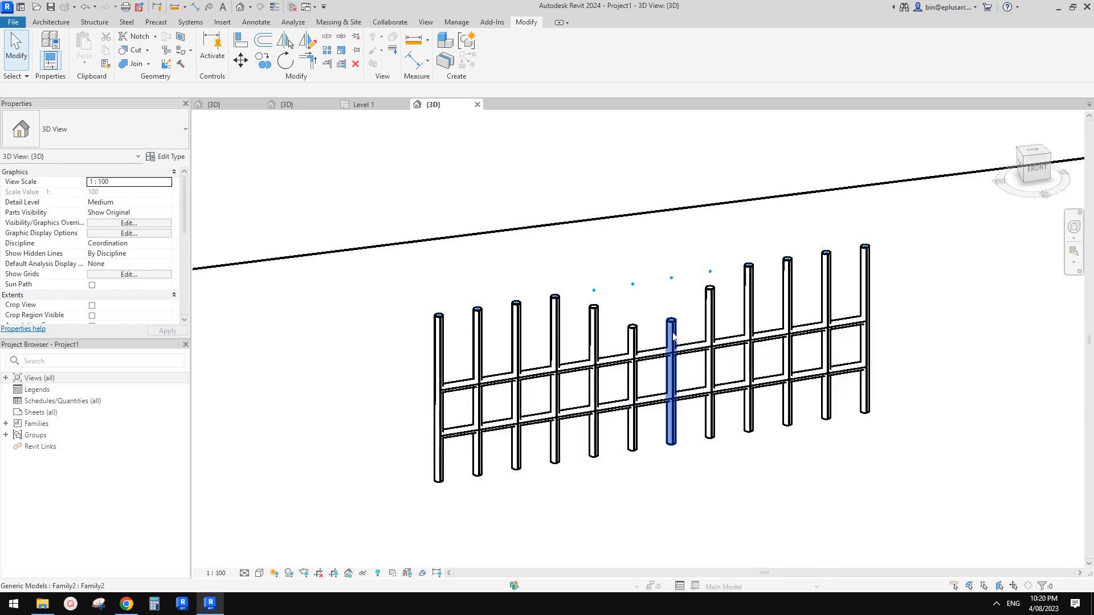
click(672, 333)
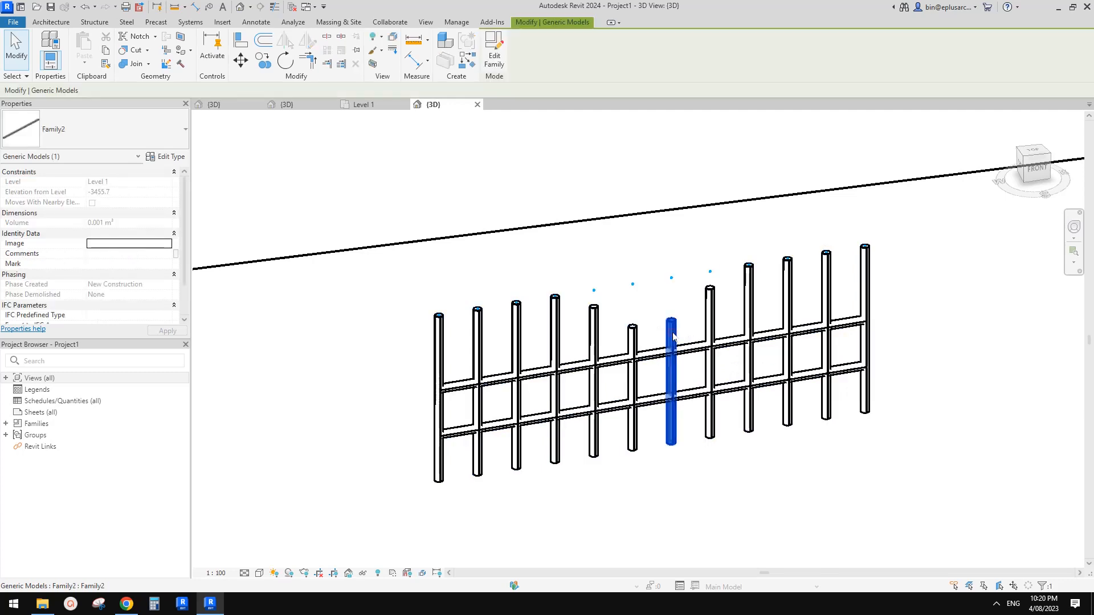
click(170, 156)
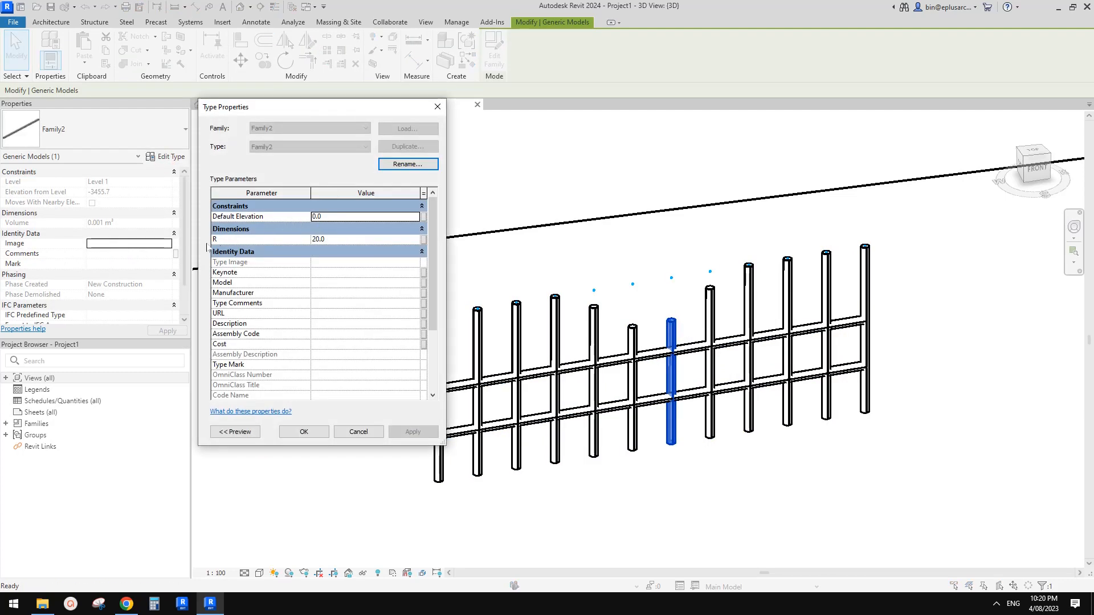
click(350, 240)
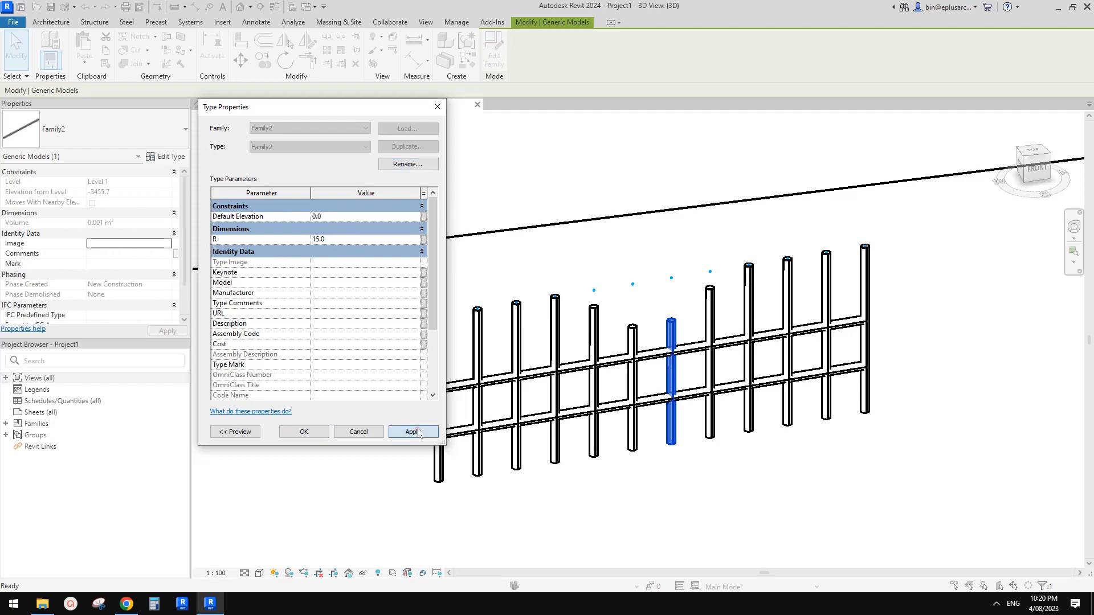
click(312, 432)
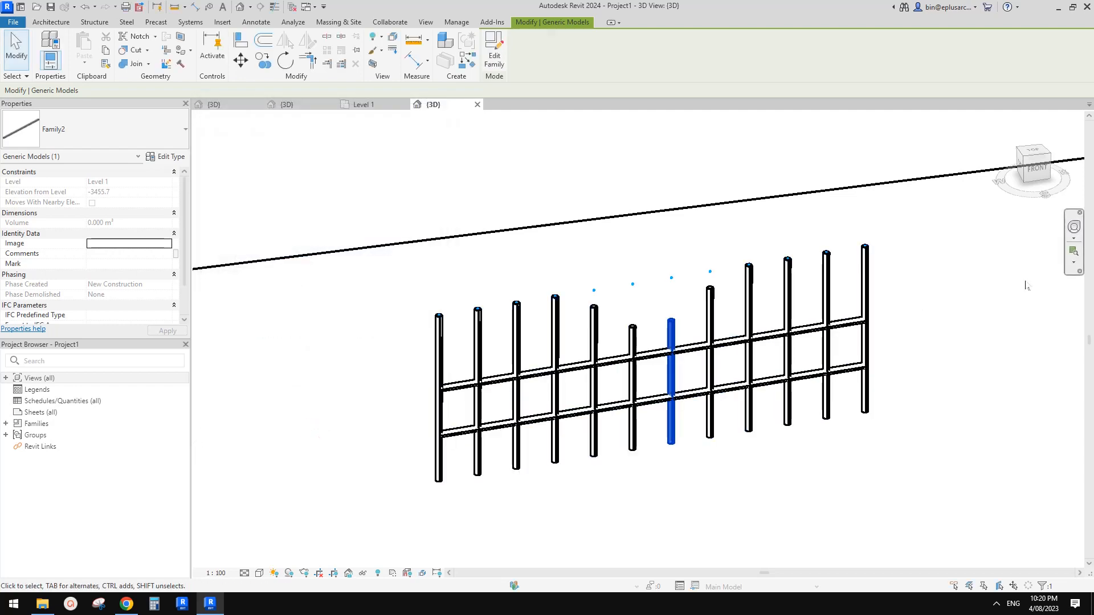
shift+middle_drag(923, 281, 942, 311)
middle_drag(598, 344, 658, 285)
scroll(627, 291, up, 4)
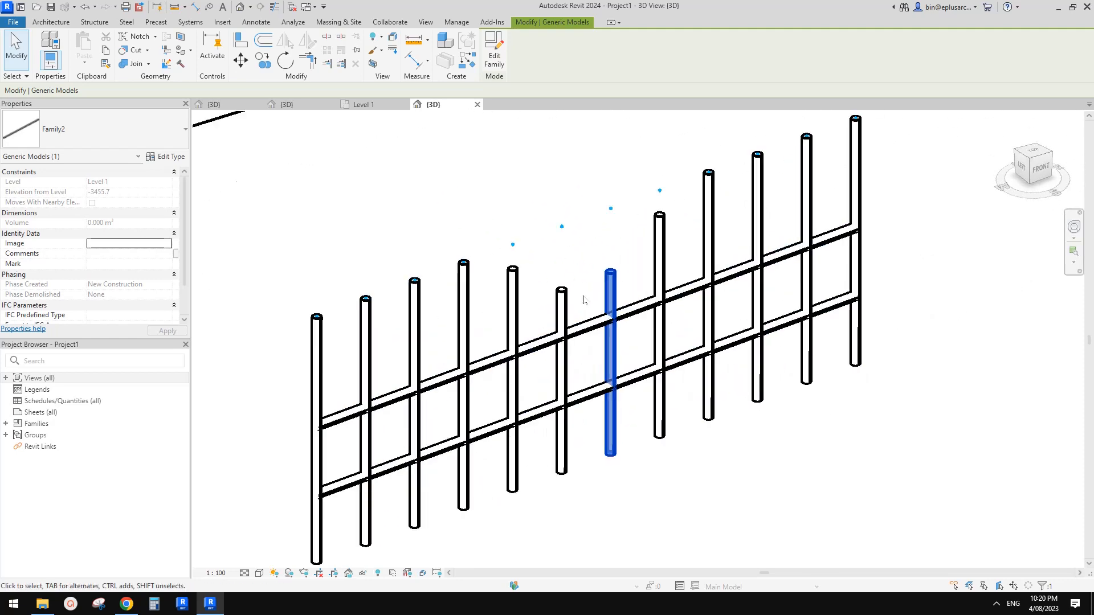
Select the whole placed fence and open its family, Family1, for editing.
click(586, 297)
shift+middle_drag(627, 324, 568, 259)
click(608, 292)
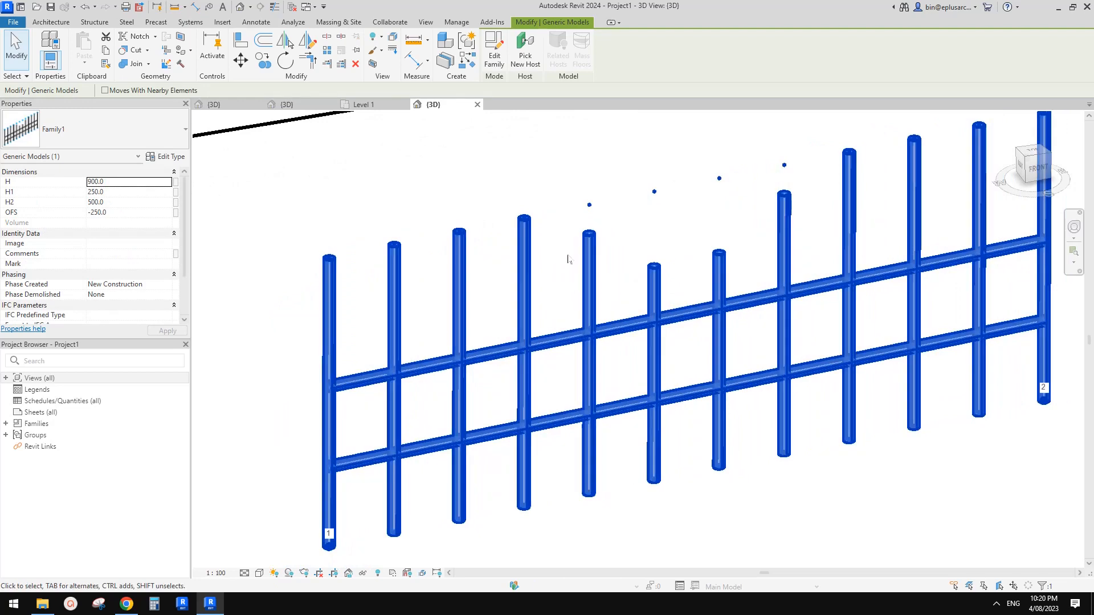
click(494, 51)
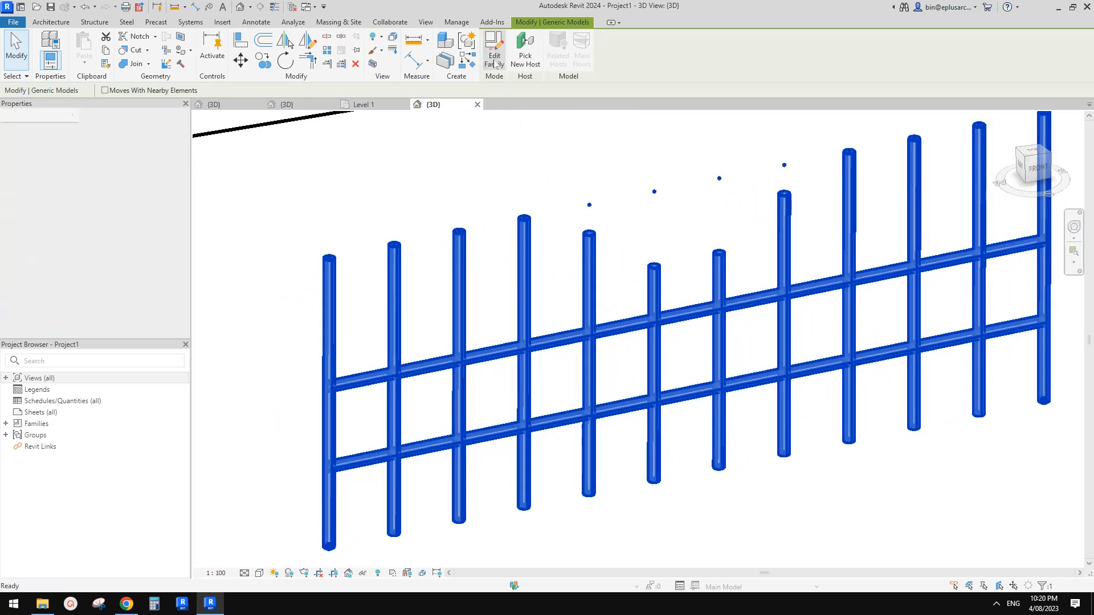
Join the upper and lower rails to the posts near the fence's right end with Join Geometry.
scroll(587, 343, up, 6)
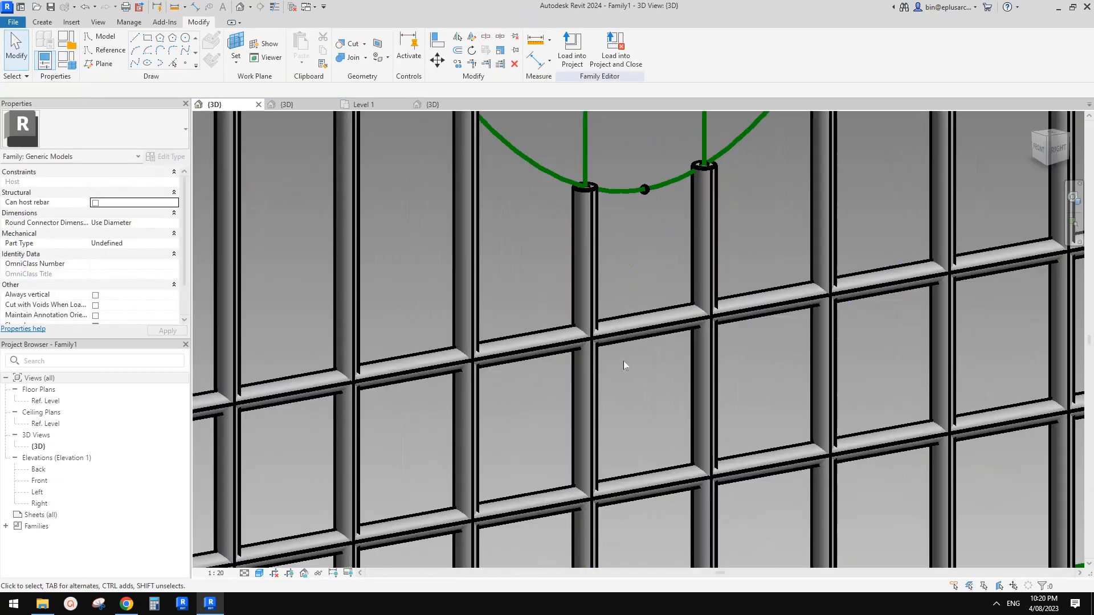
scroll(592, 350, down, 8)
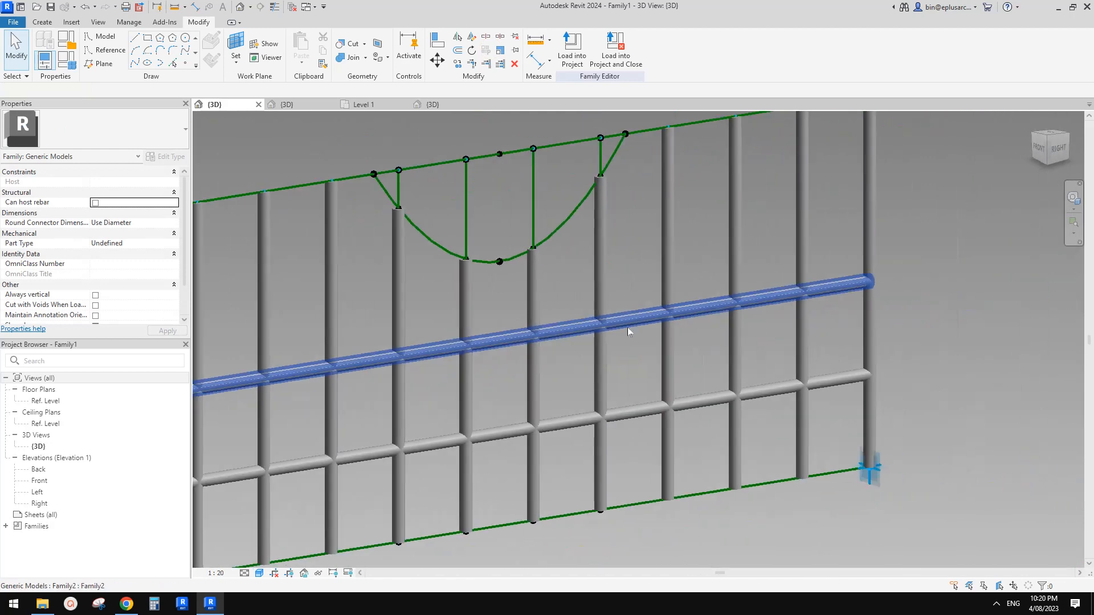
shift+middle_drag(627, 327, 768, 353)
scroll(755, 309, up, 3)
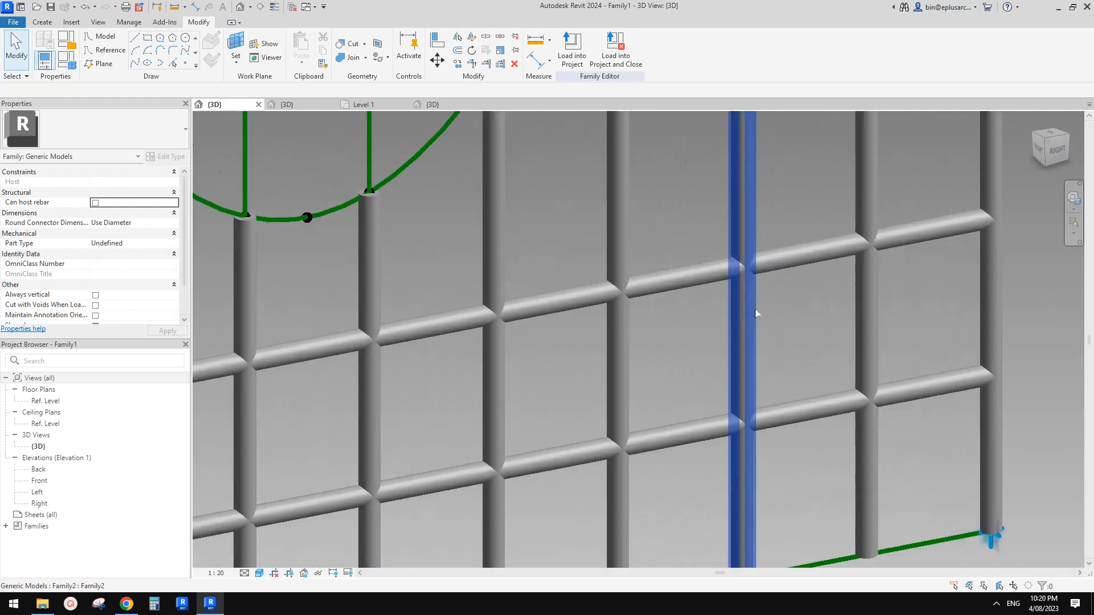
shift+middle_drag(754, 309, 809, 340)
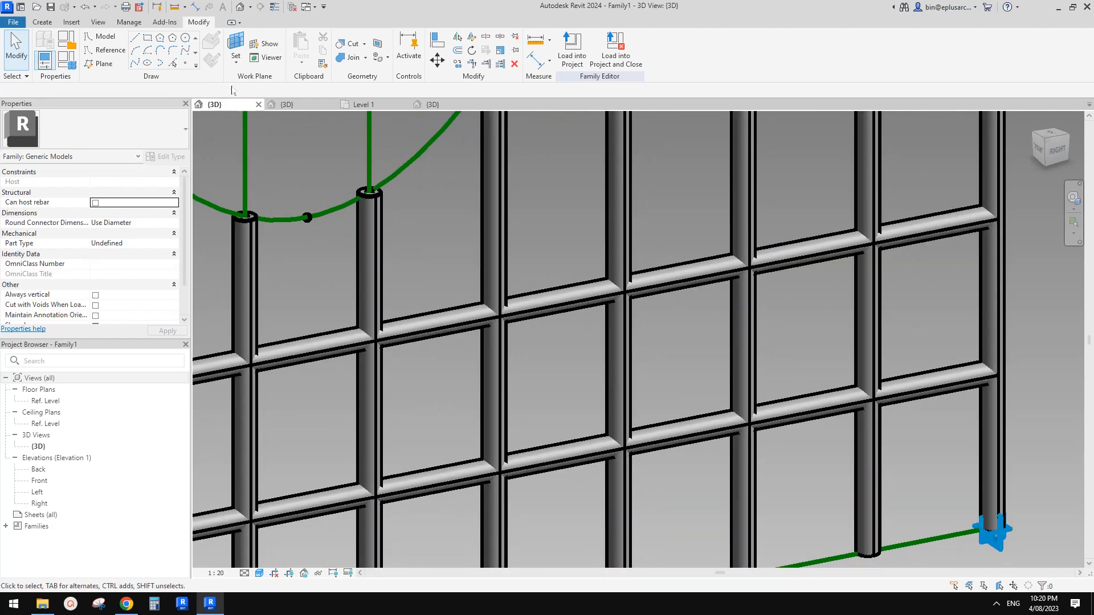
click(351, 57)
click(752, 239)
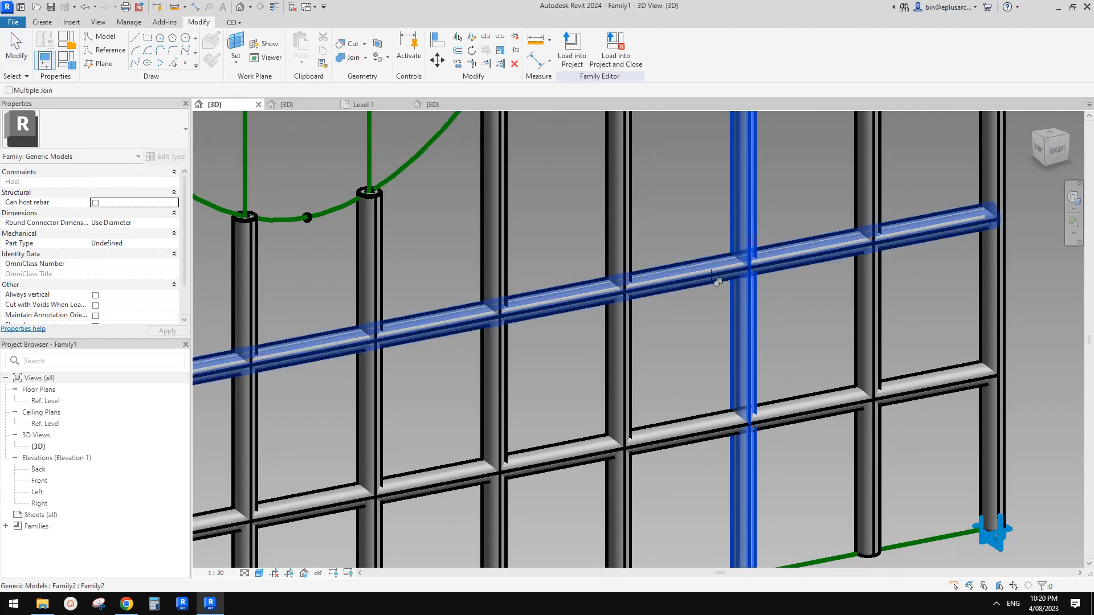
click(711, 276)
scroll(712, 293, down, 4)
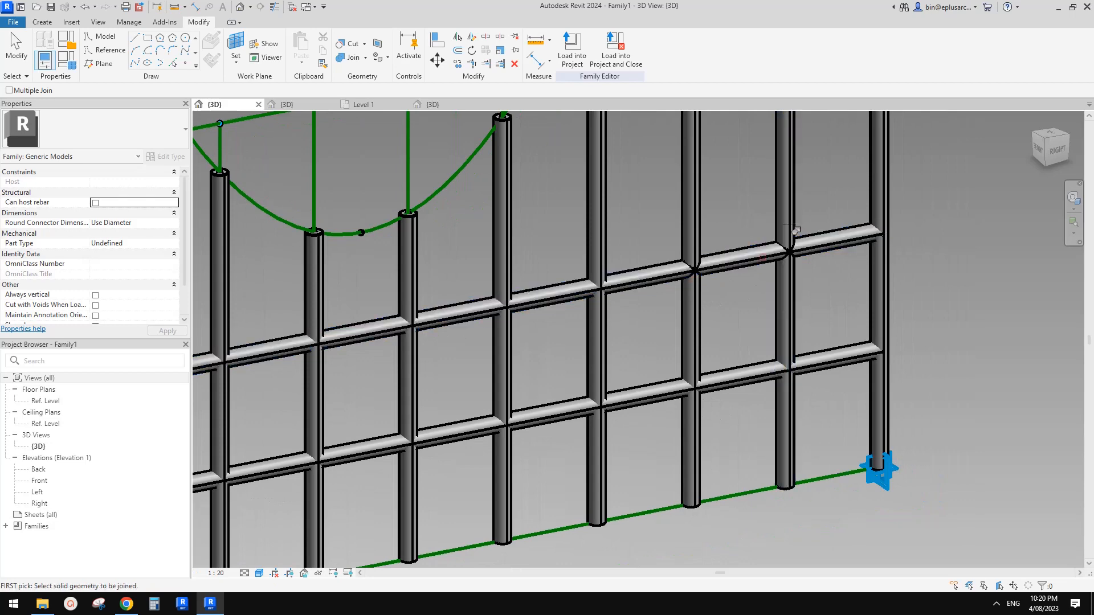
middle_drag(775, 328, 827, 327)
click(818, 296)
click(854, 251)
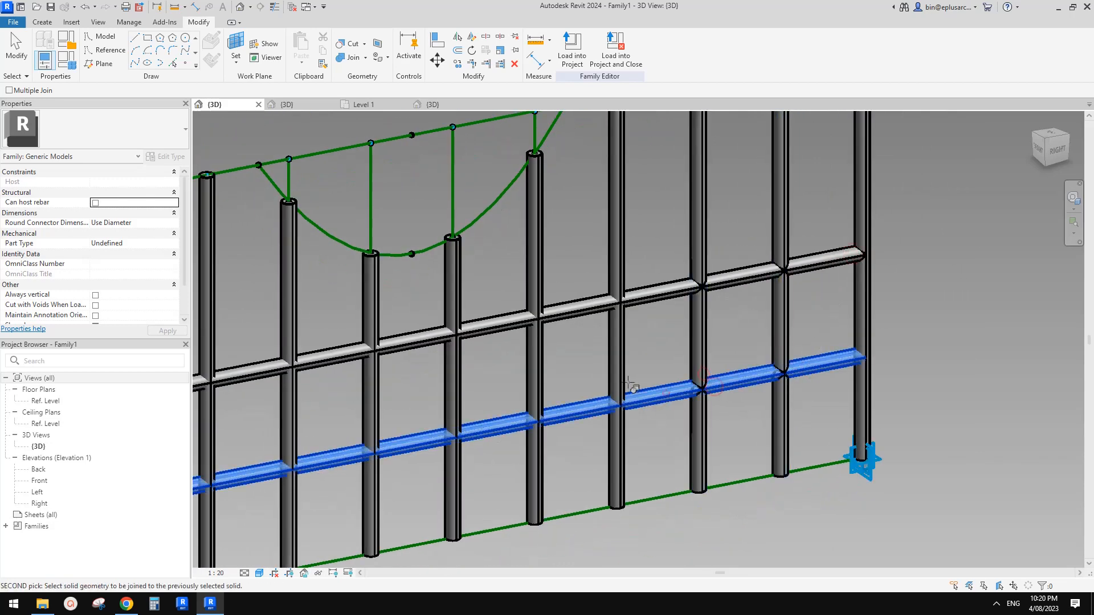
Join the lower rail to the successive posts along the middle of the fence.
middle_drag(647, 393, 821, 325)
click(741, 344)
click(708, 338)
click(669, 364)
click(634, 351)
middle_drag(638, 365, 792, 314)
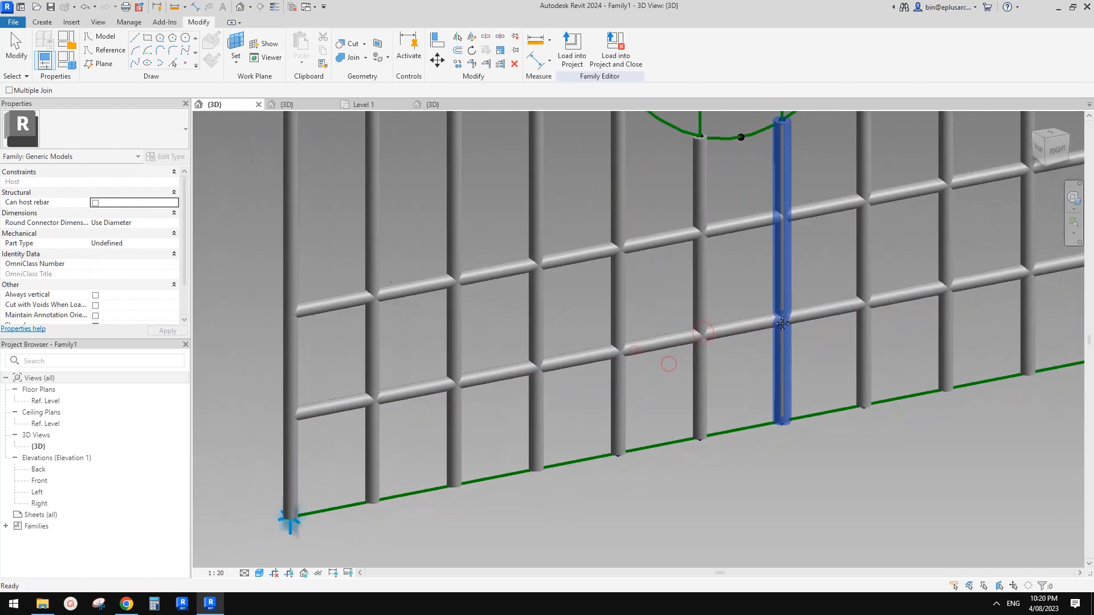
click(727, 328)
click(700, 323)
click(661, 344)
click(618, 331)
click(578, 359)
click(537, 342)
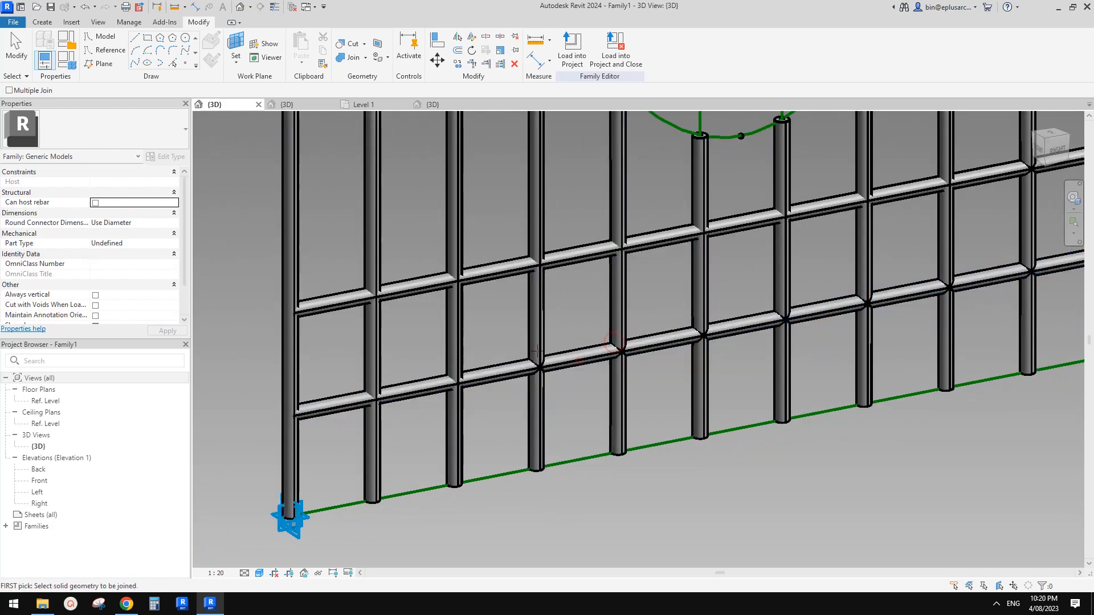
Join the lower rail to the last three posts at the fence's left end.
click(496, 369)
click(455, 370)
click(415, 389)
click(376, 379)
click(341, 405)
click(298, 386)
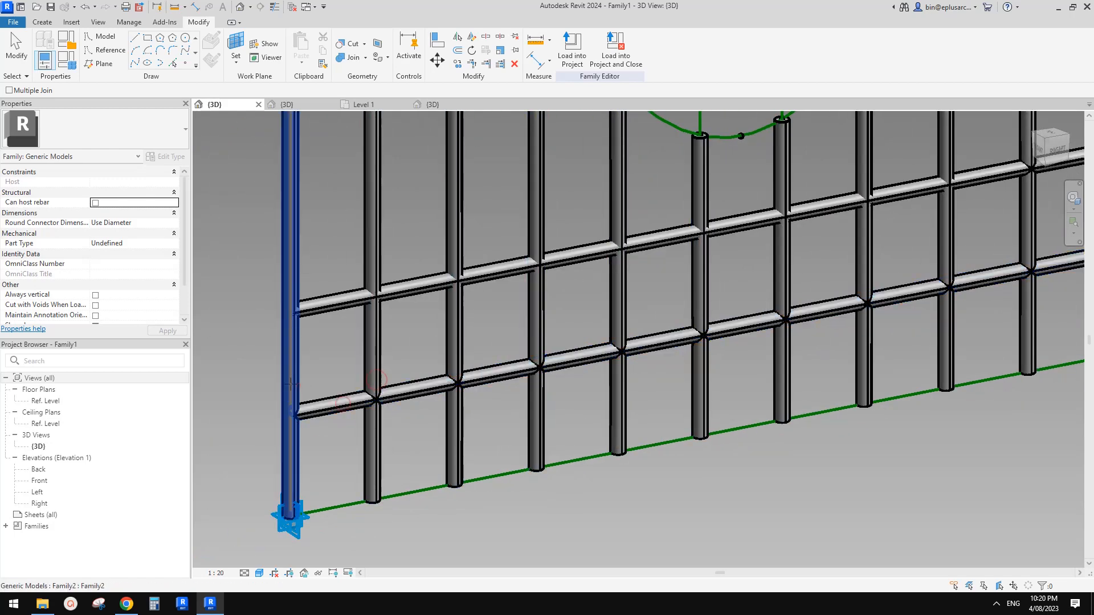
Join the upper rail to each post from the fence's left end to its middle.
click(333, 306)
click(378, 277)
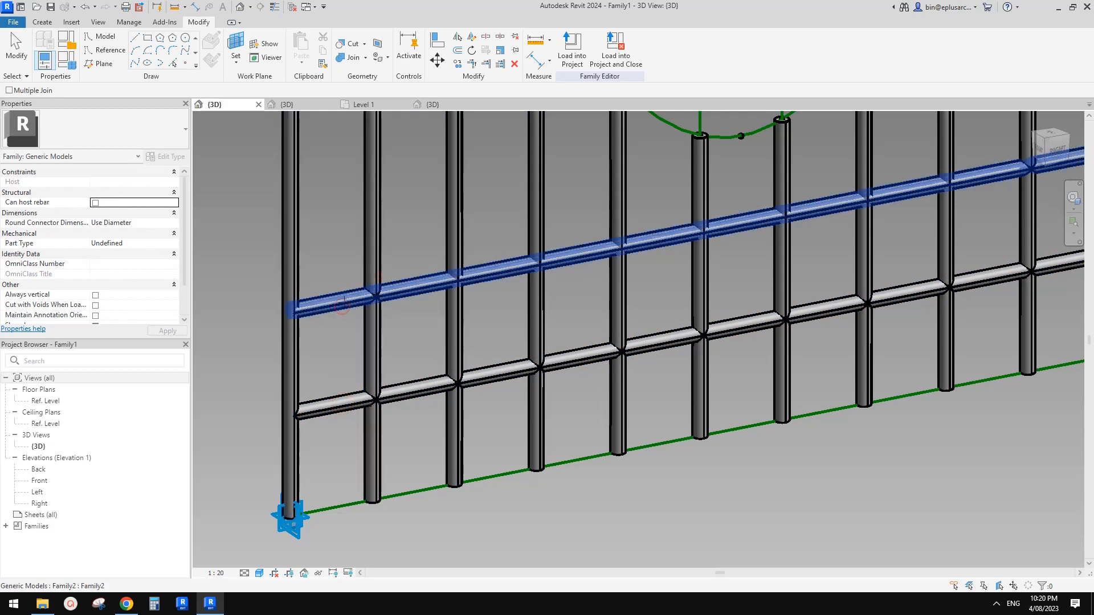
click(343, 303)
click(299, 292)
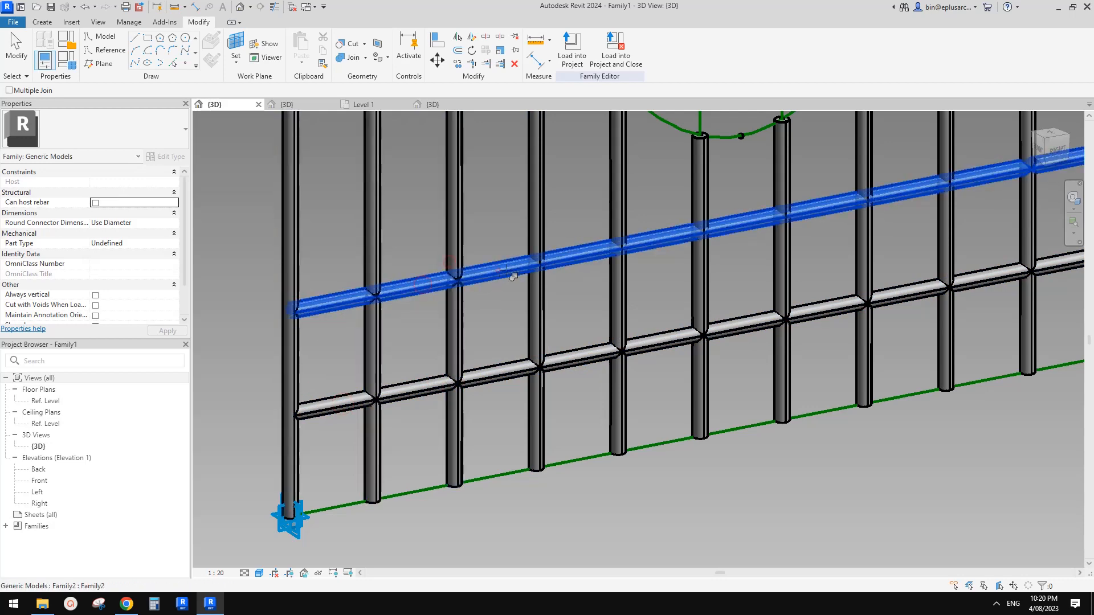
click(538, 229)
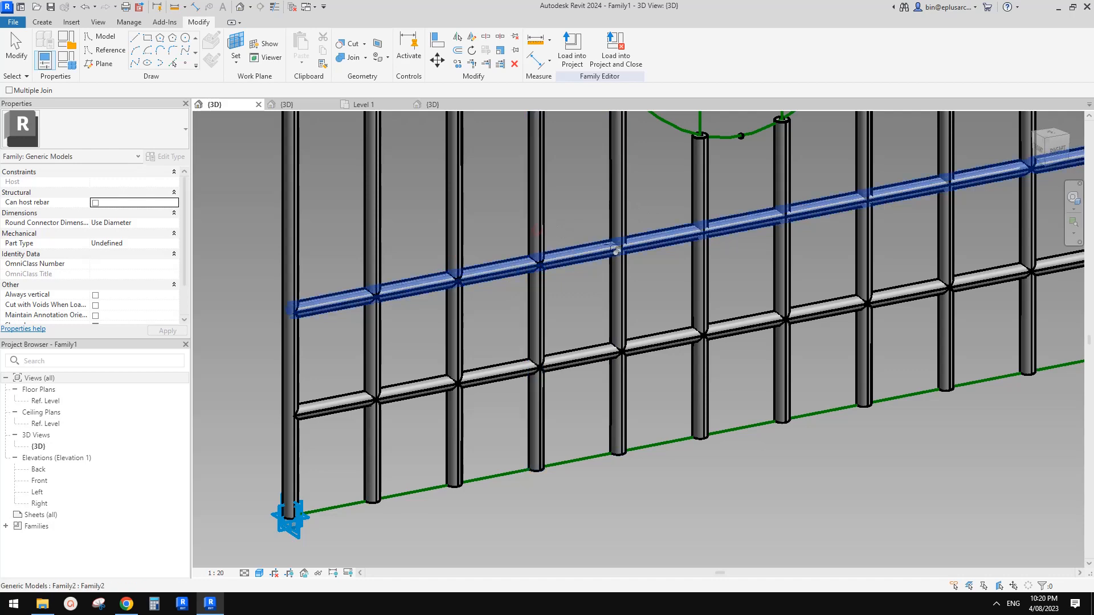
click(613, 247)
click(621, 222)
click(691, 232)
click(702, 211)
click(766, 218)
click(785, 199)
Join the upper rail to the remaining posts beyond the middle of the fence and end the join command.
middle_drag(841, 208, 701, 266)
click(702, 265)
click(721, 244)
click(791, 246)
click(800, 221)
middle_drag(845, 247, 718, 326)
scroll(771, 289, down, 2)
key(Escape)
Join the end post at the fence's right end to the lower rail.
scroll(975, 343, up, 3)
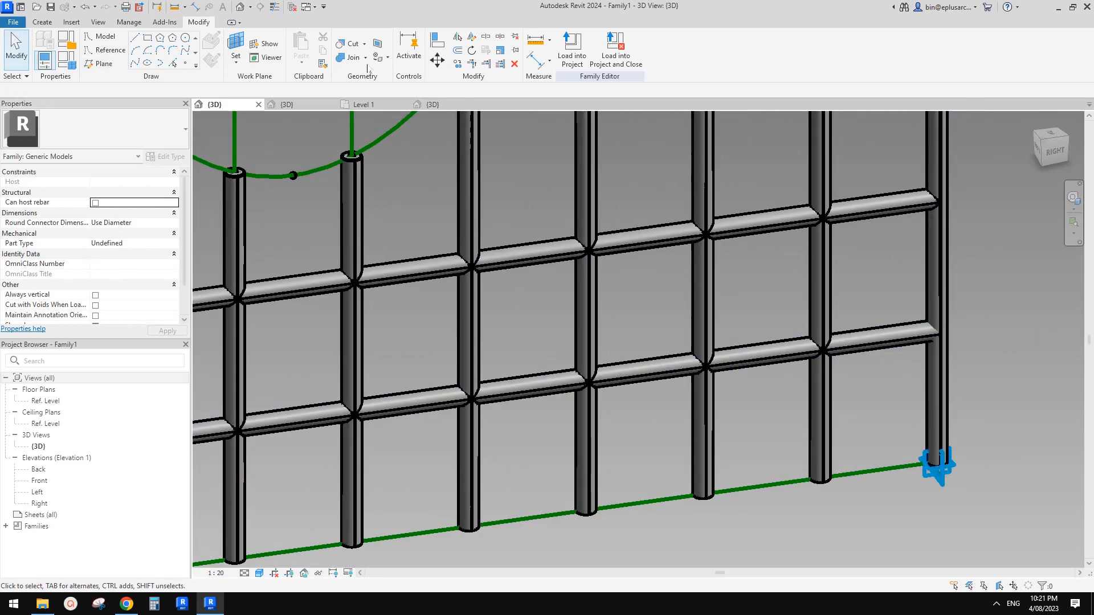
click(942, 351)
click(922, 338)
scroll(902, 337, down, 2)
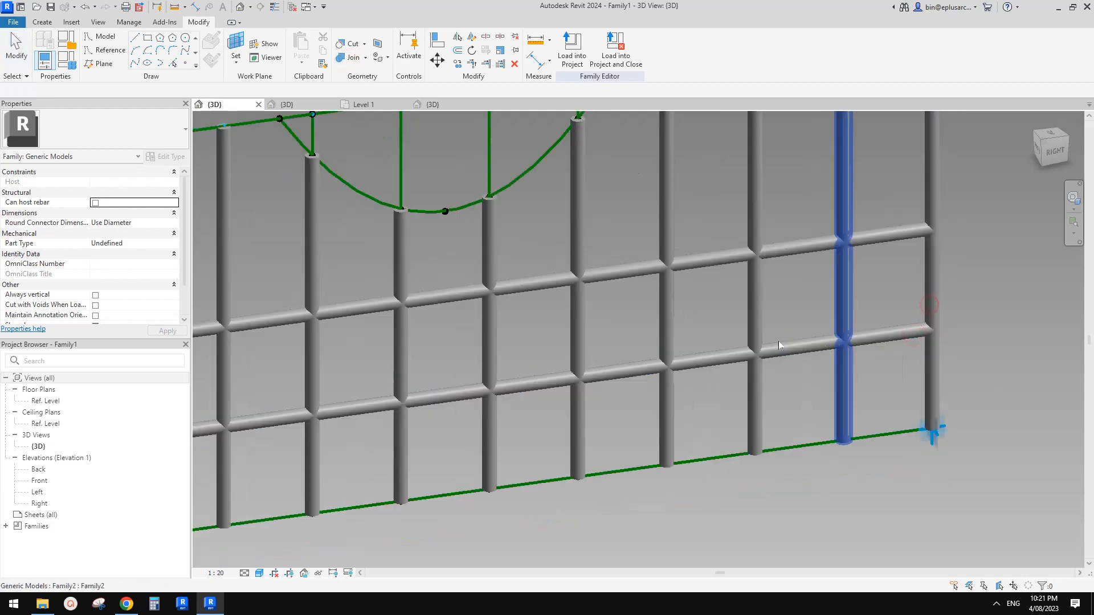
scroll(769, 342, down, 2)
key(Escape)
shift+middle_drag(743, 346, 702, 245)
In Project1's 3D view, turn on visibility of the Mass category and hide its Nodes subcategory.
click(363, 106)
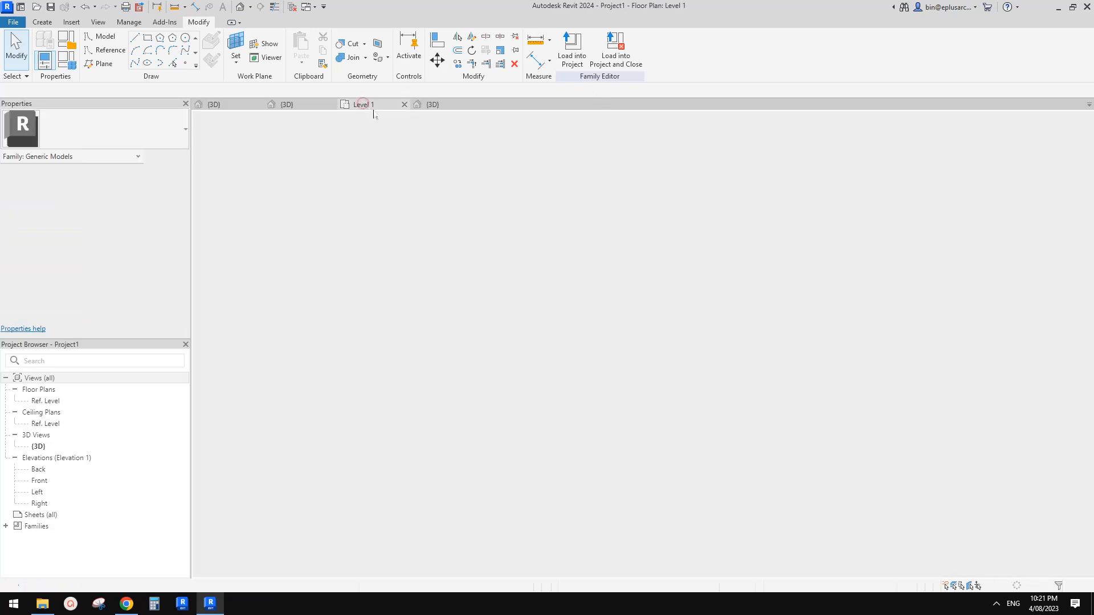
click(317, 109)
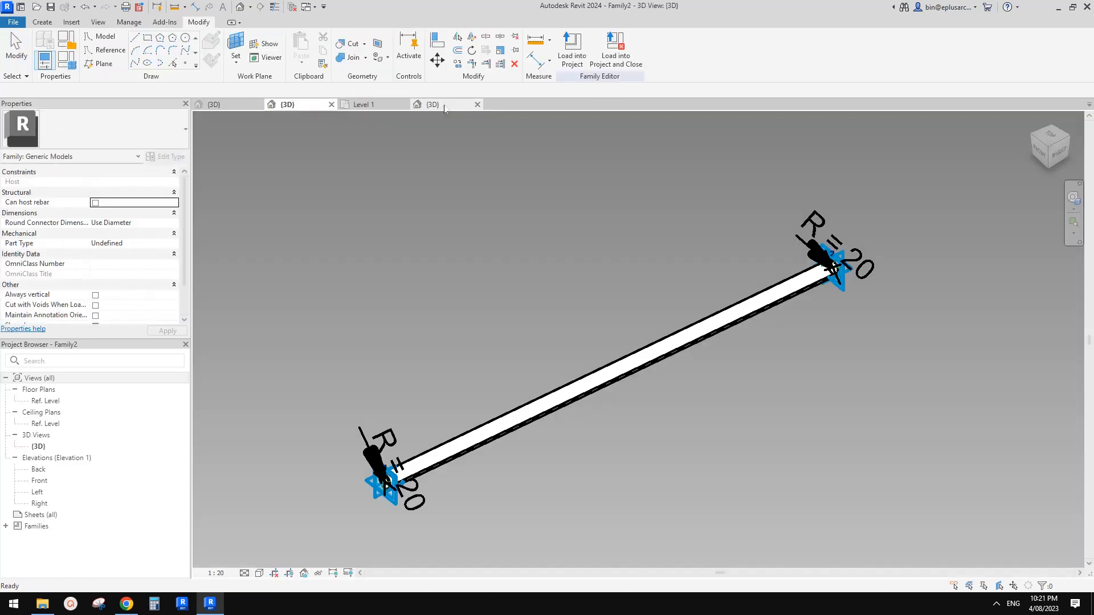
click(444, 106)
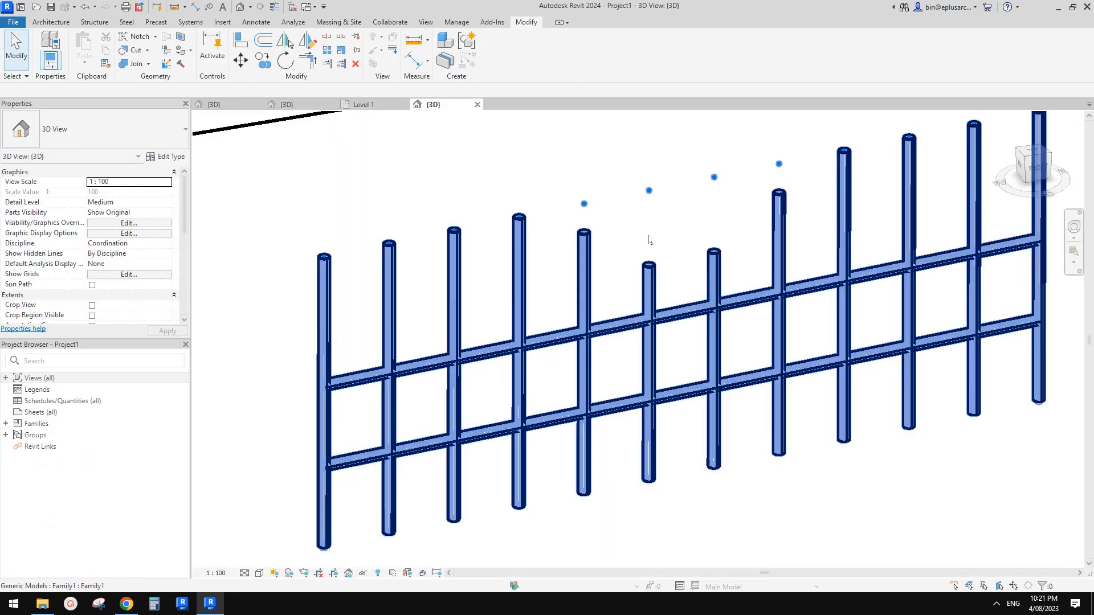
scroll(649, 227, down, 2)
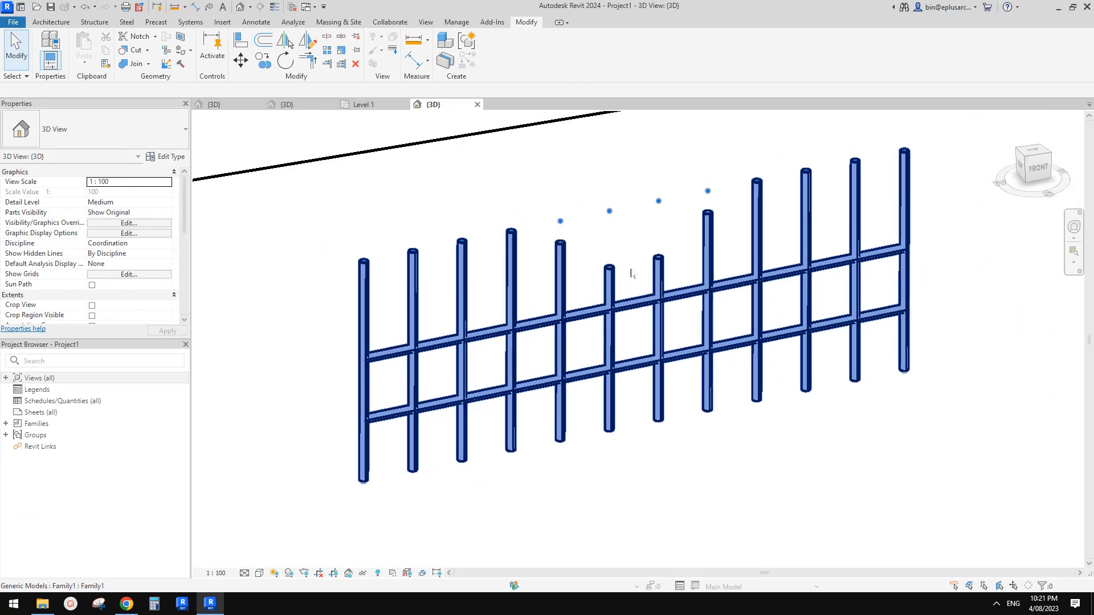
key(v)
key(v)
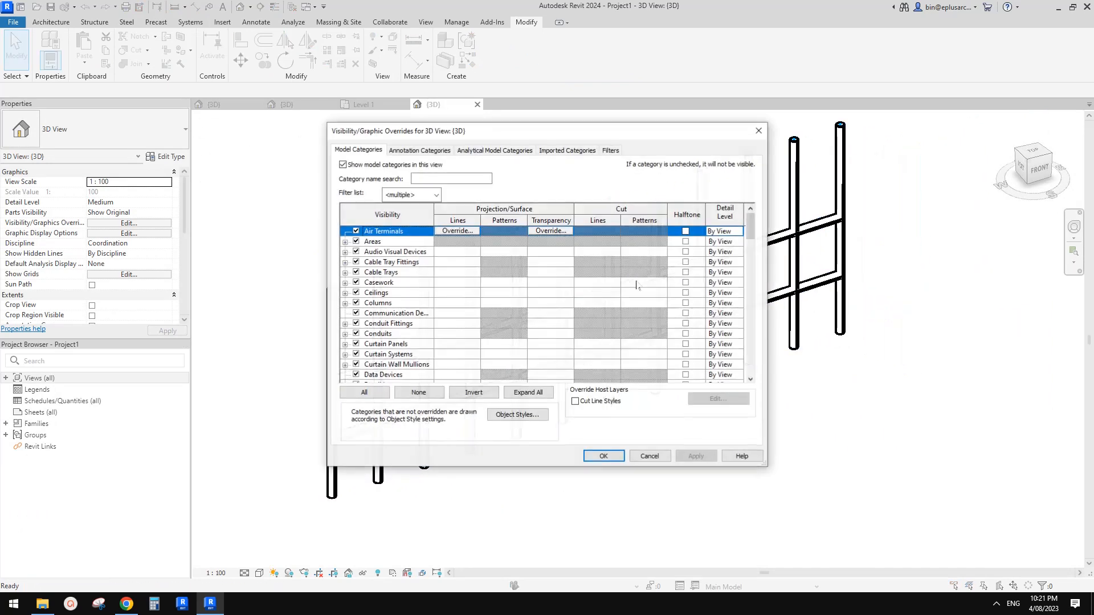
scroll(404, 339, down, 9)
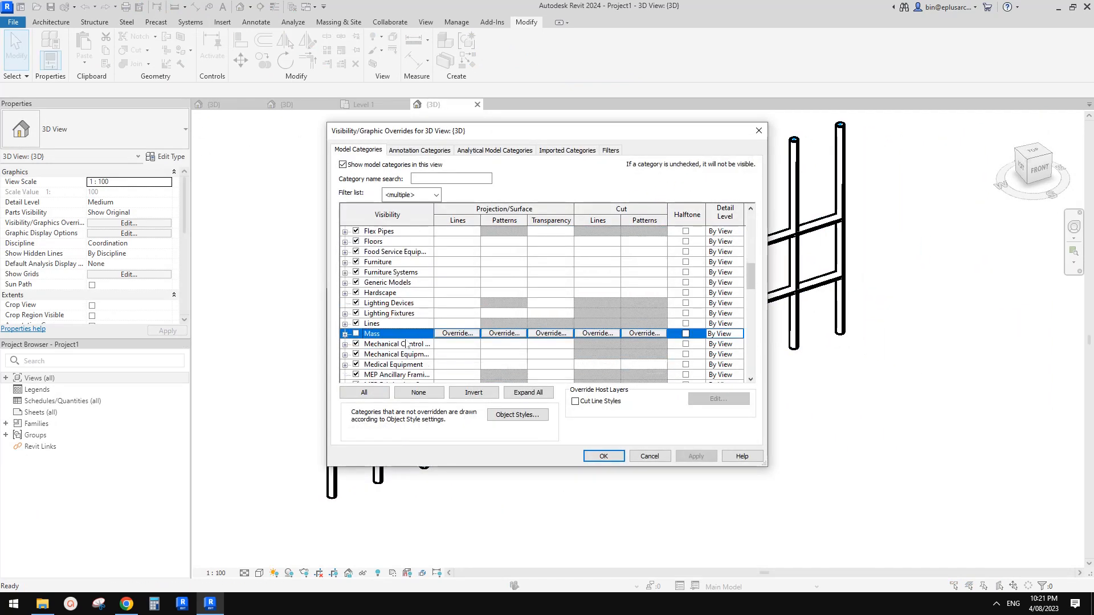
click(344, 334)
click(356, 231)
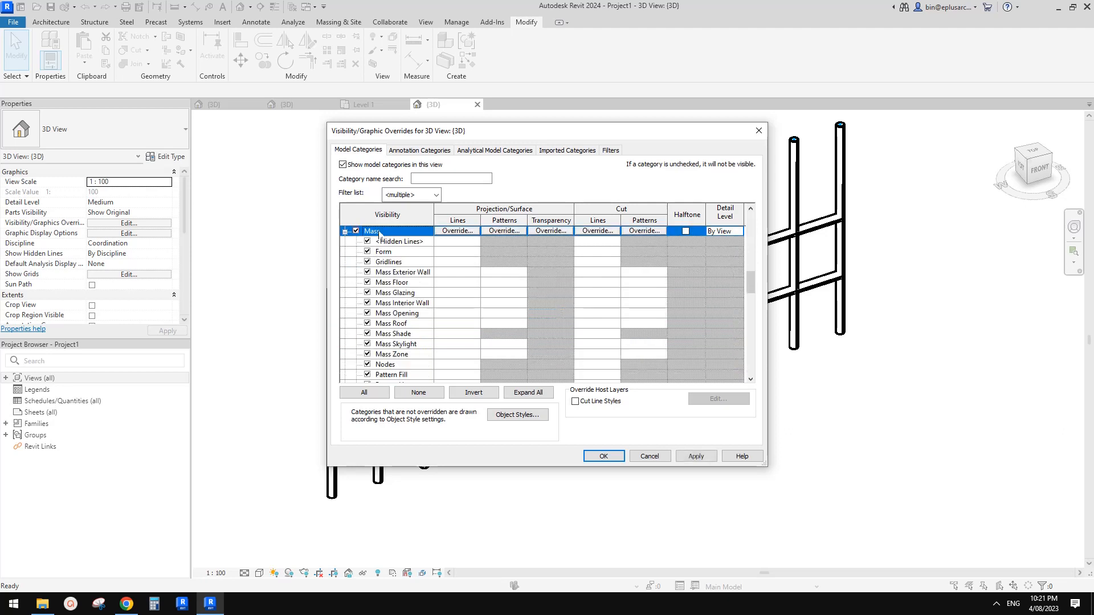
scroll(400, 314, down, 1)
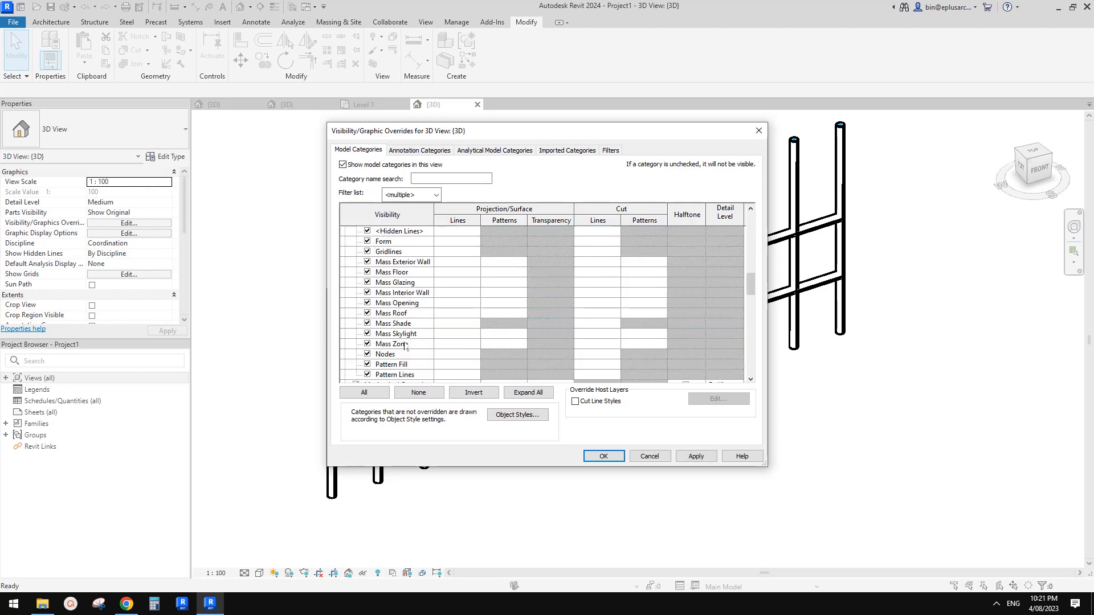
scroll(405, 346, down, 1)
click(373, 345)
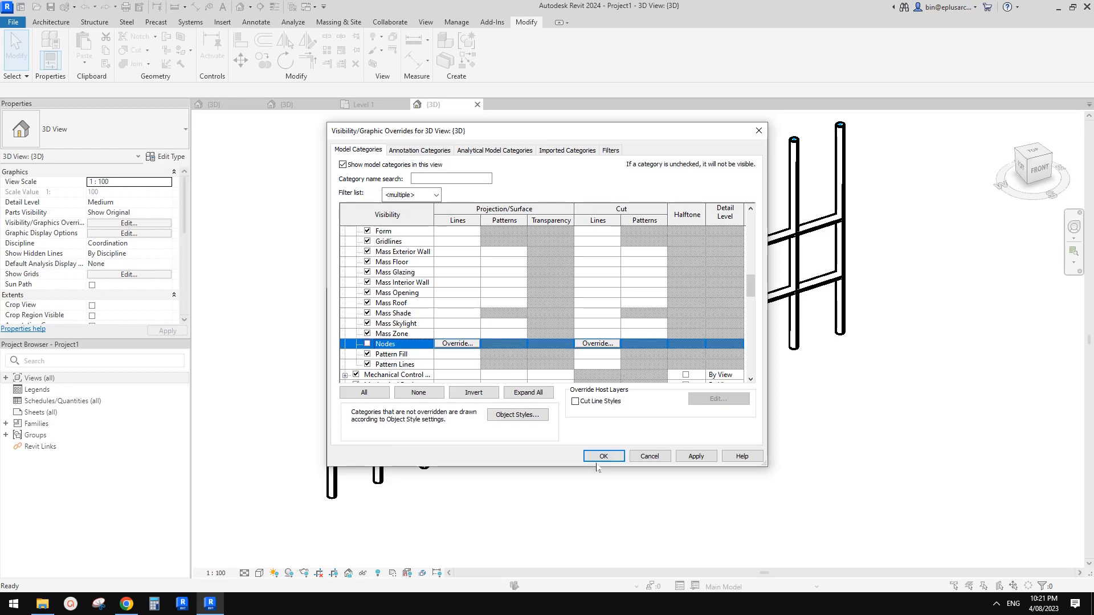
click(598, 457)
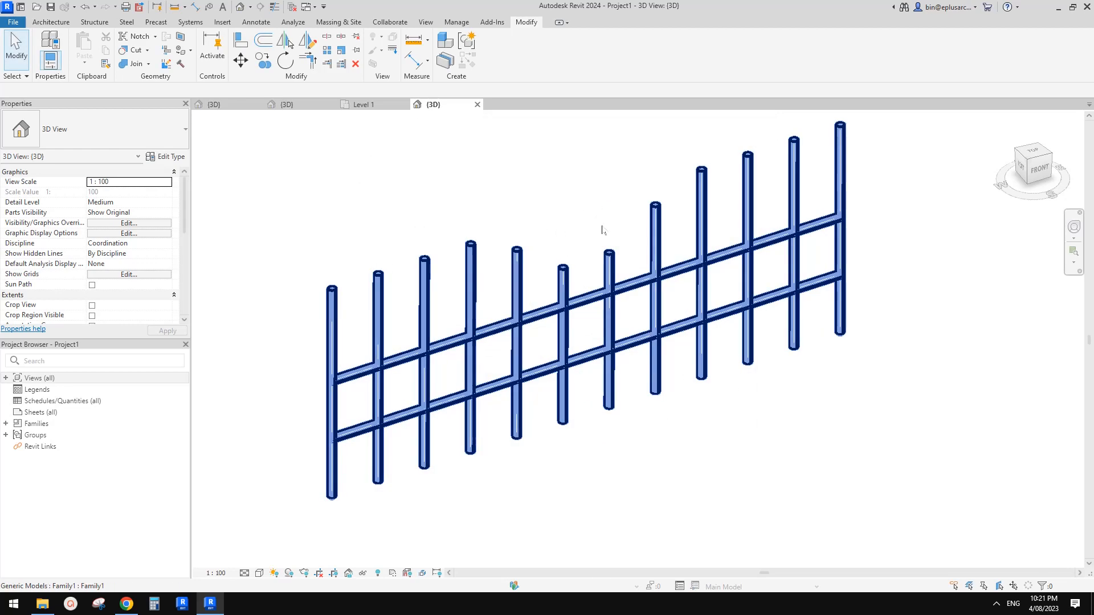
middle_drag(623, 243, 621, 252)
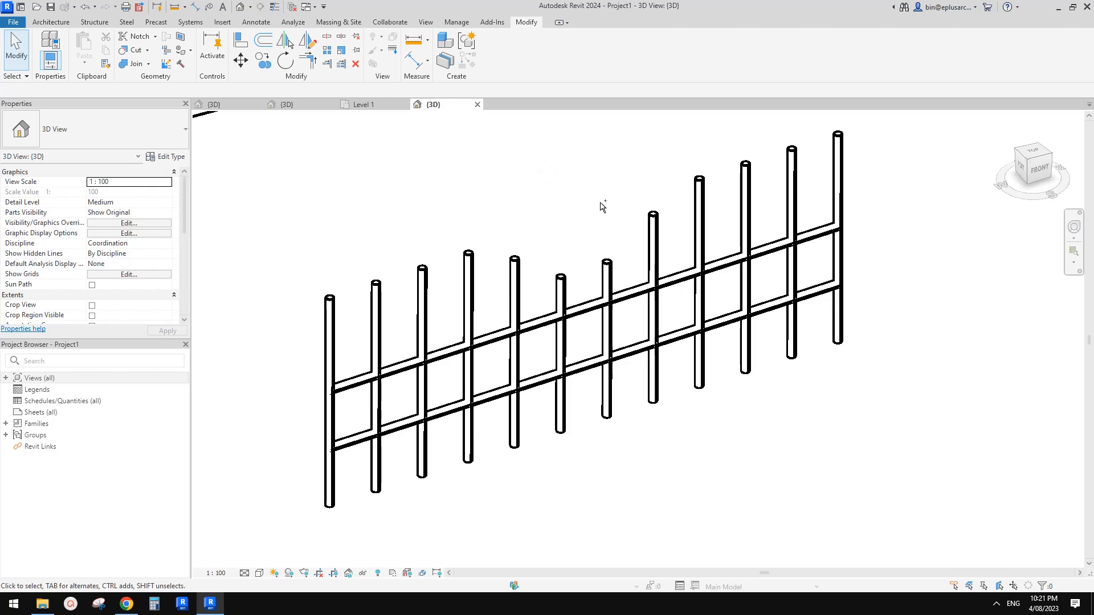
Undo the last visibility changes in the project's 3D view and return to the fence family's 3D view.
key(ctrl+z)
key(ctrl+z)
click(236, 104)
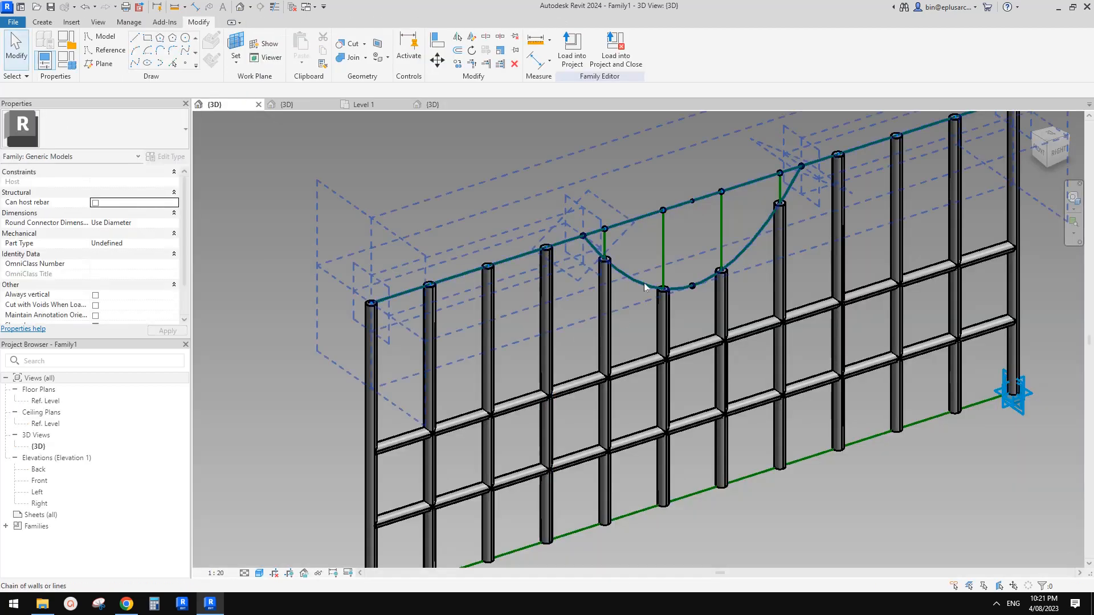
Turn off the Nodes display in the path representation of the fence's upper divided path.
middle_drag(670, 281, 637, 284)
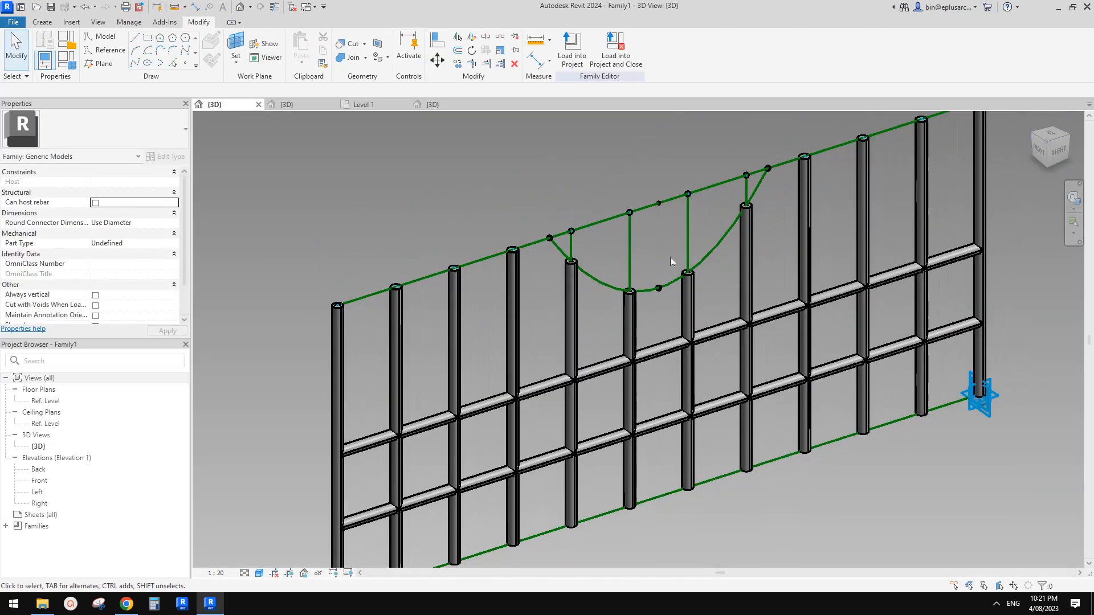
click(594, 226)
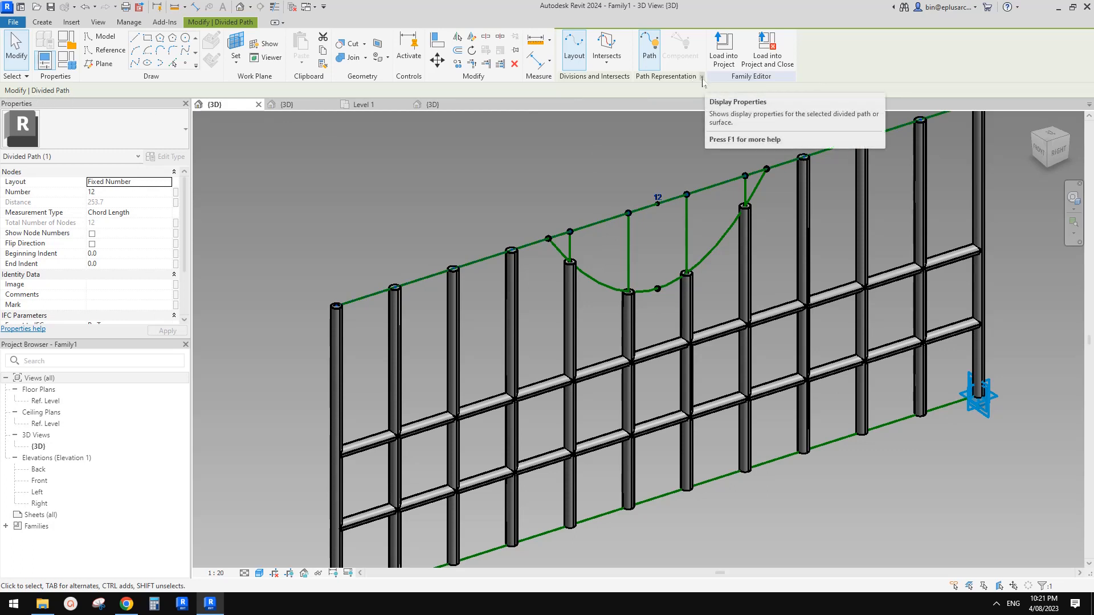
click(655, 112)
click(664, 156)
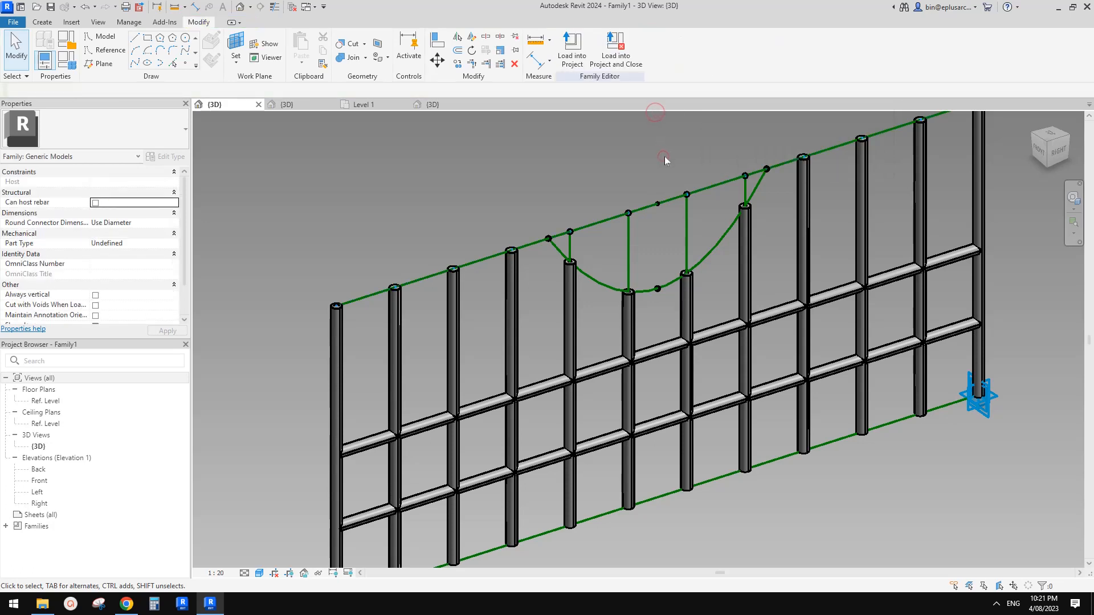
click(667, 202)
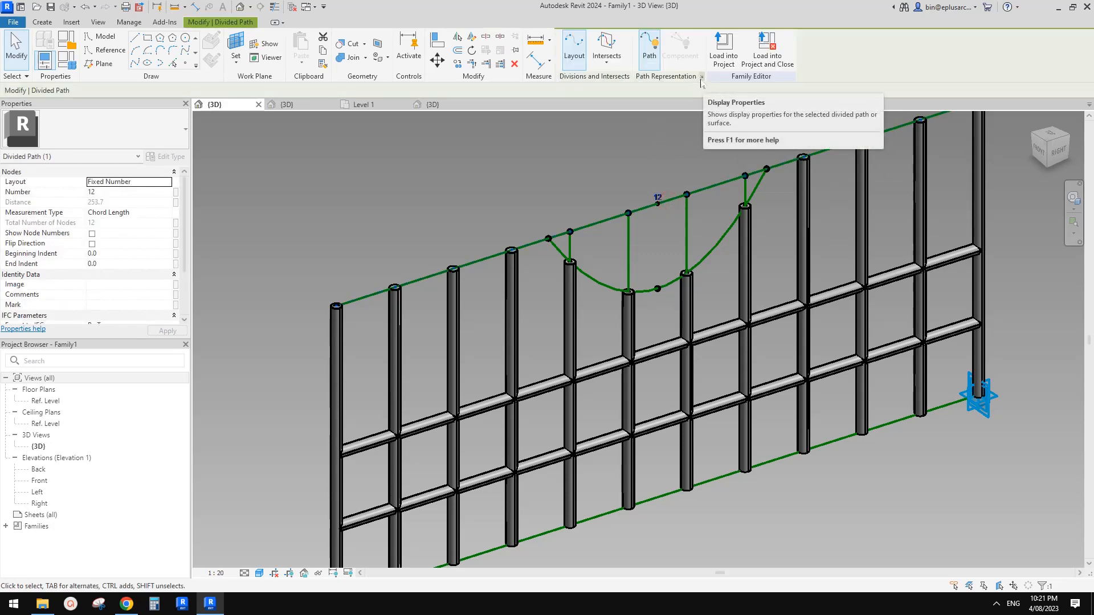
click(701, 76)
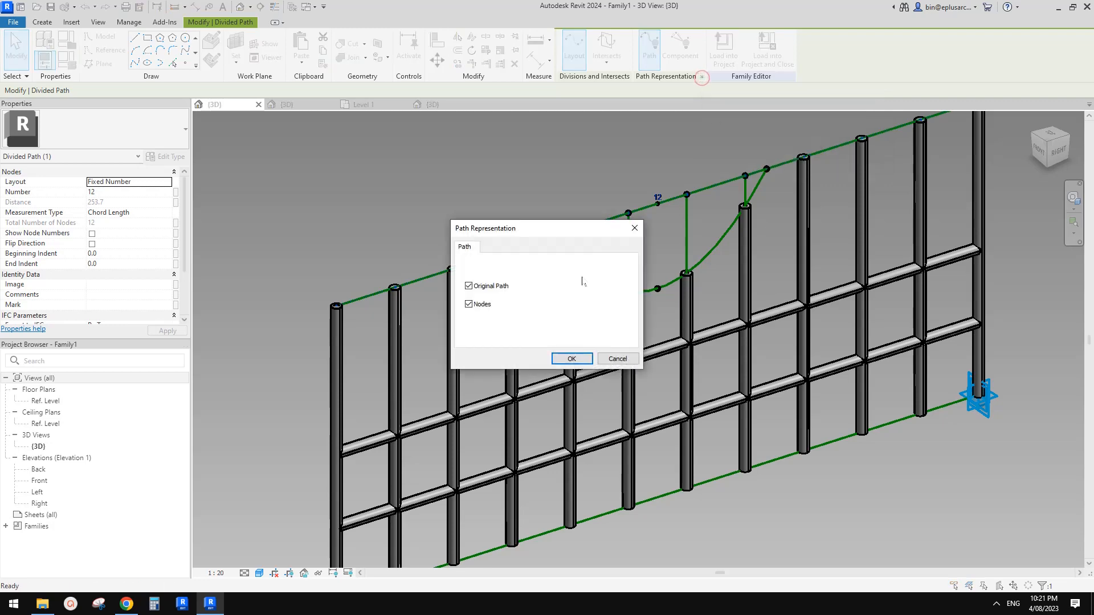
click(587, 365)
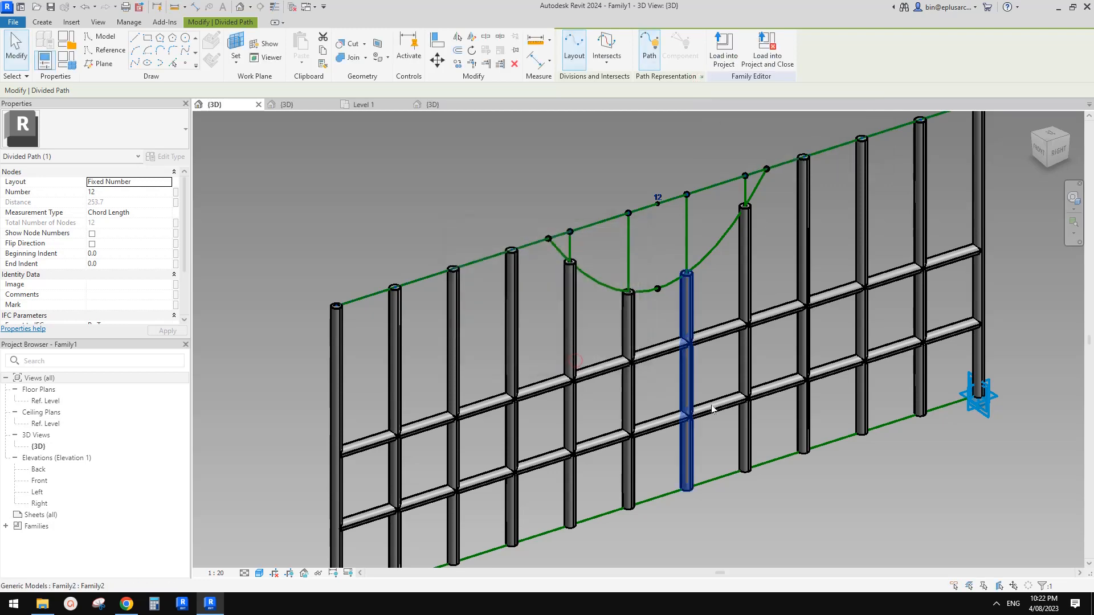
Turn off the Nodes display in the path representation of the fence's bottom divided path.
click(713, 407)
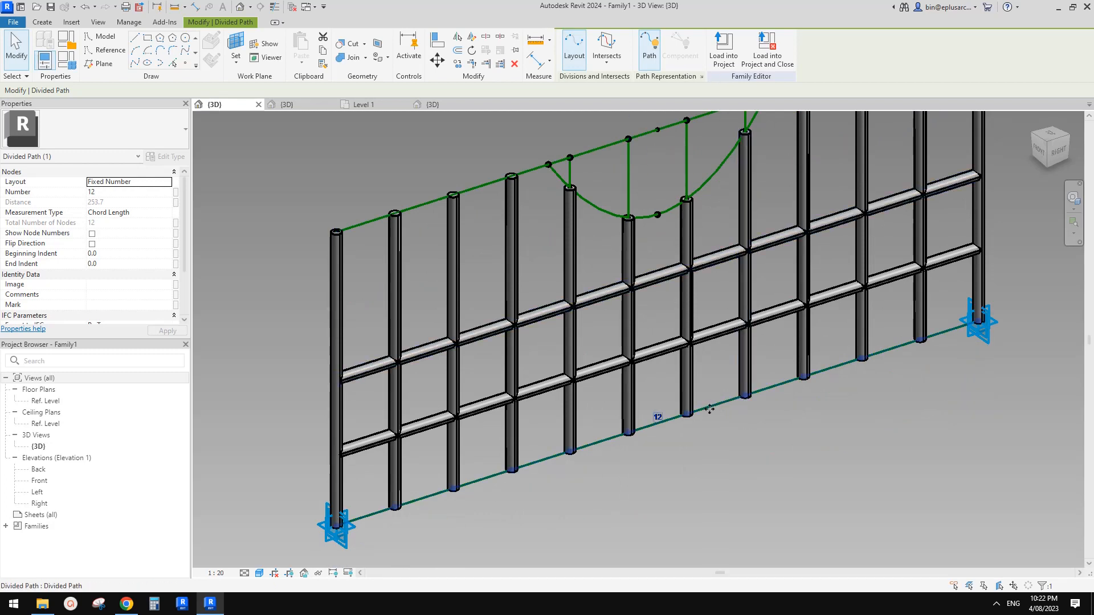
click(701, 76)
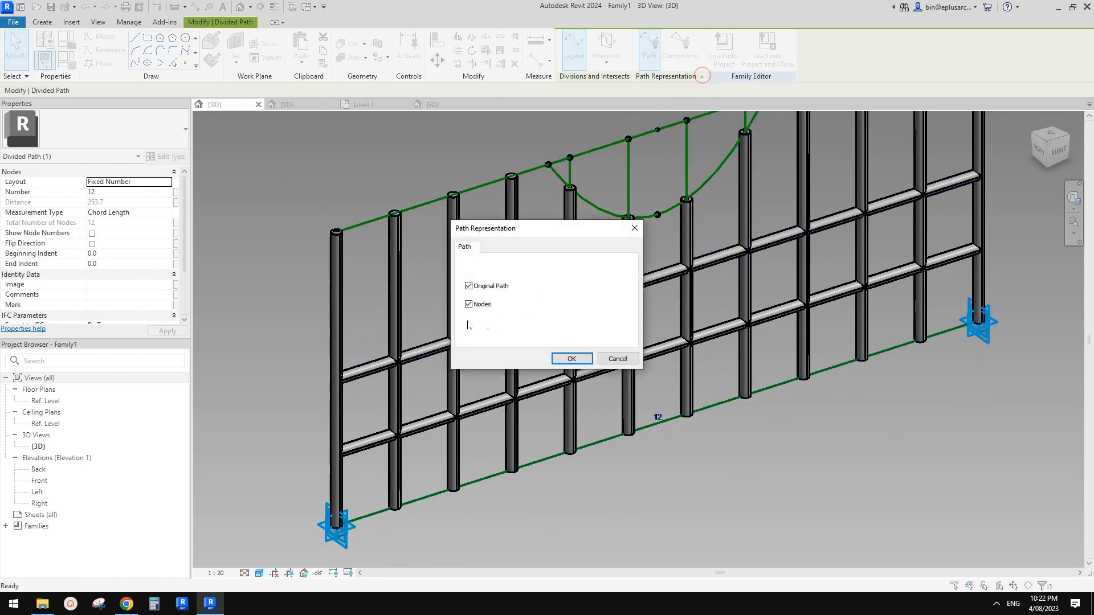
click(569, 361)
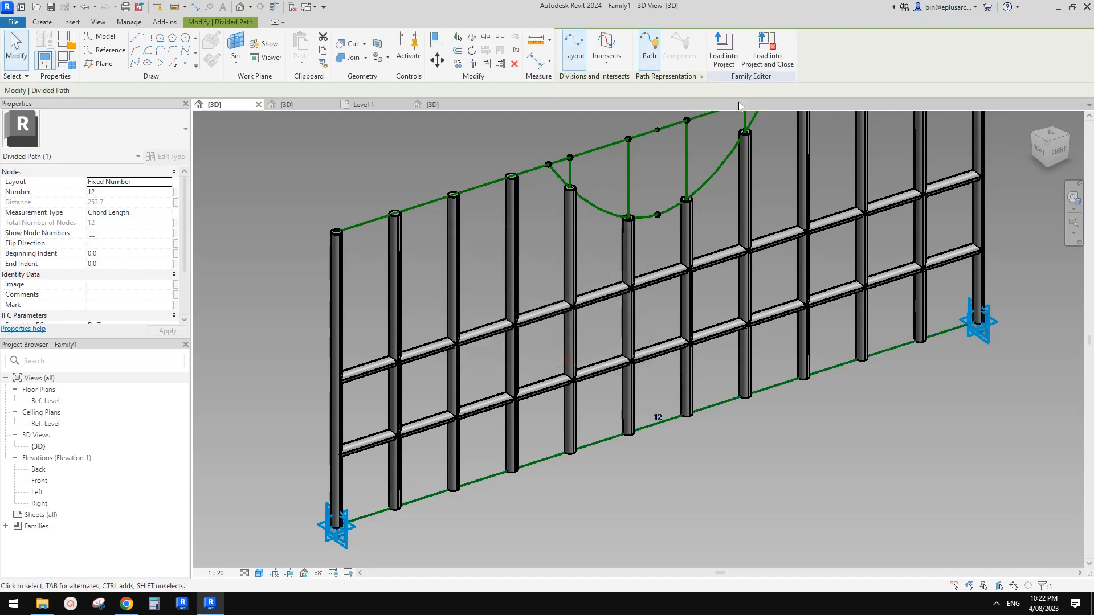
Load the fence family into Project1, overwriting the shared sub-component family with the Family1 version.
click(721, 66)
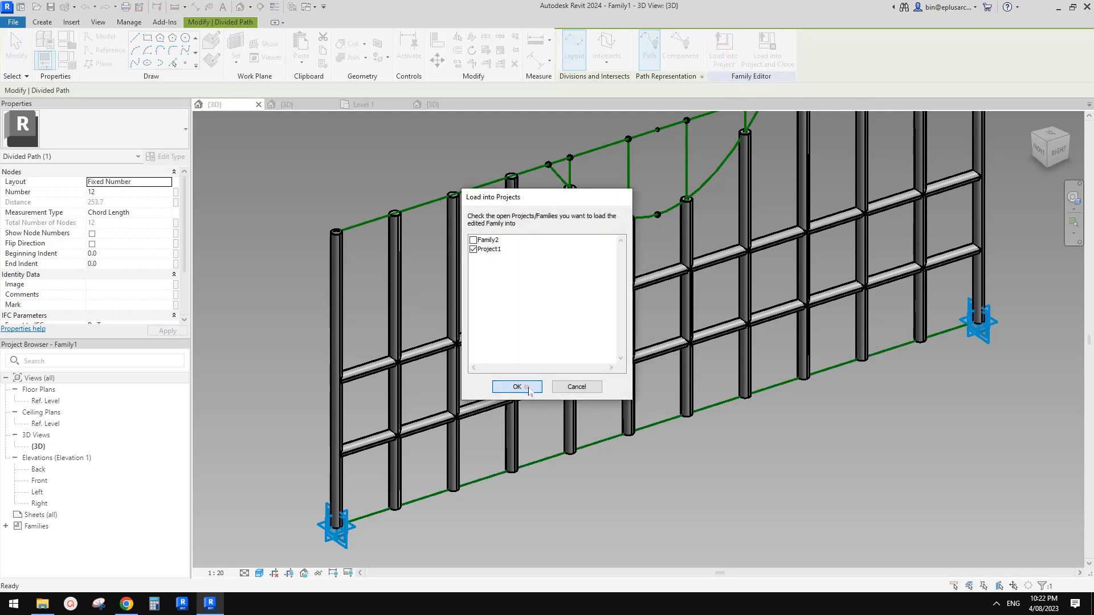
click(528, 387)
click(575, 262)
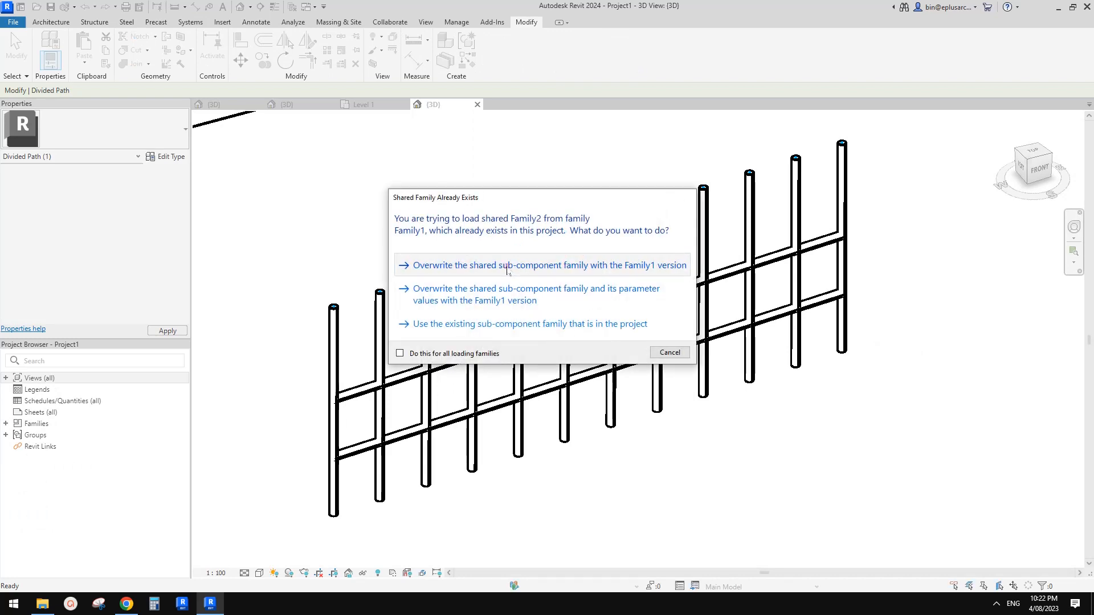
click(508, 266)
shift+middle_drag(539, 251, 723, 248)
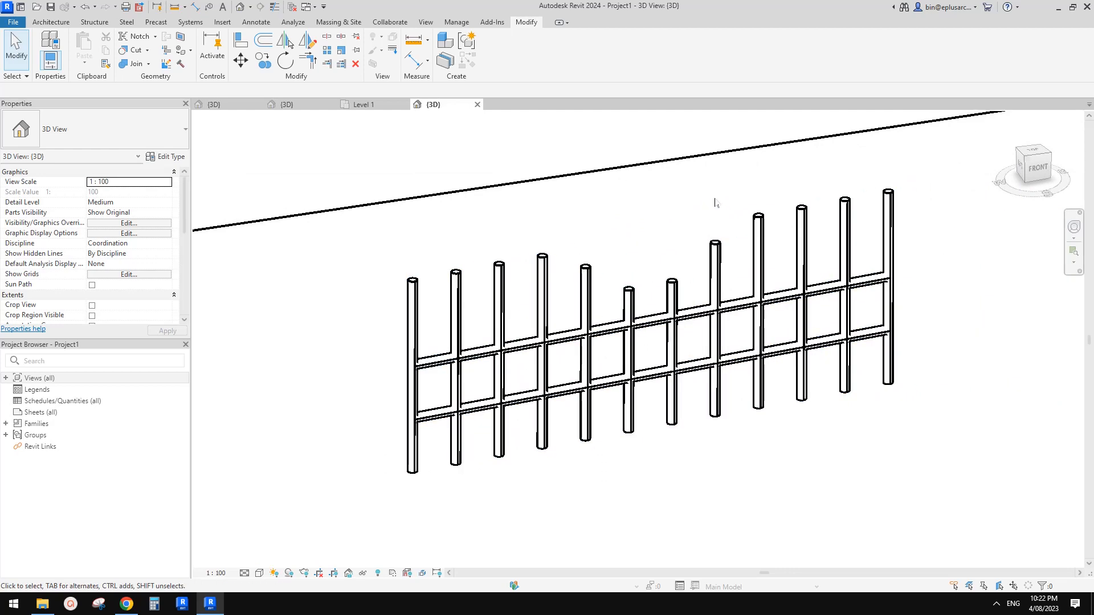
Examine the reloaded fence's post ends and rail joints in the project's 3D view from several angles.
click(848, 285)
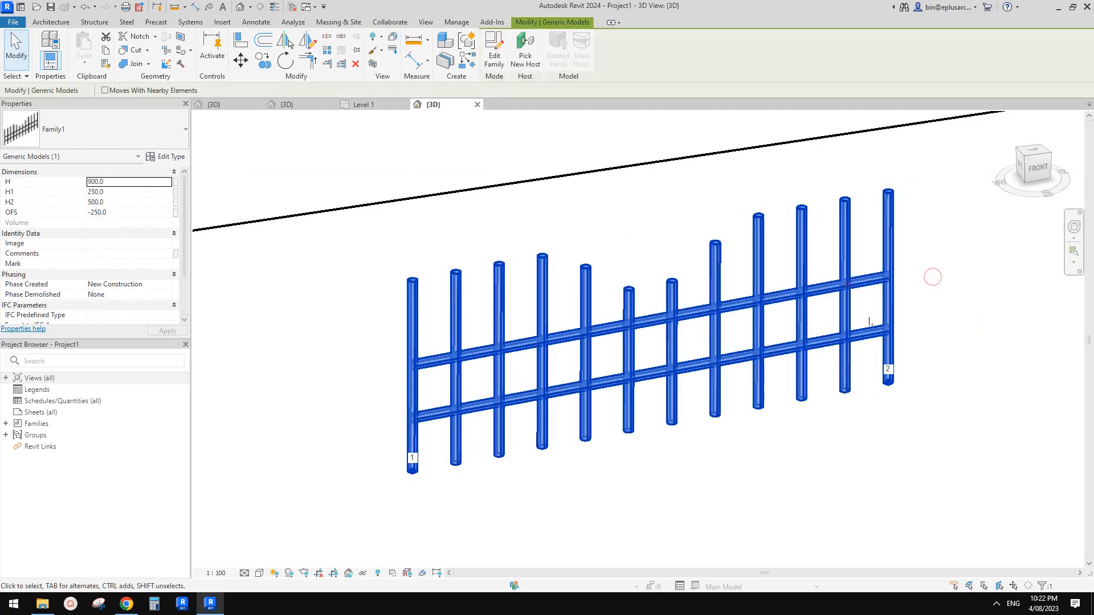
shift+middle_drag(871, 322, 878, 261)
click(830, 325)
shift+middle_drag(826, 328, 720, 330)
scroll(719, 320, up, 5)
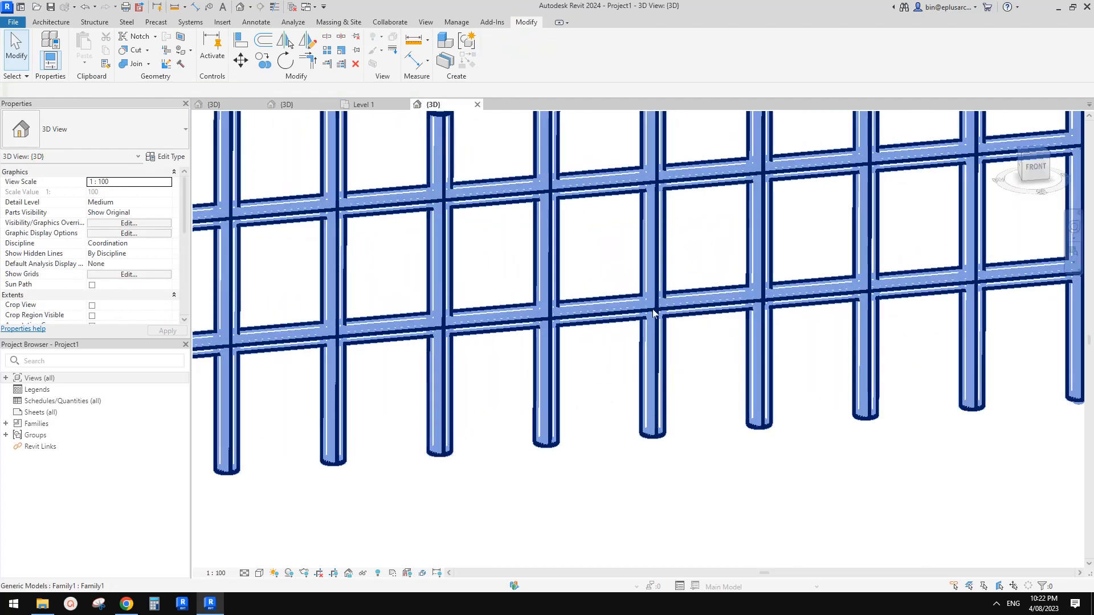
shift+middle_drag(653, 313, 749, 365)
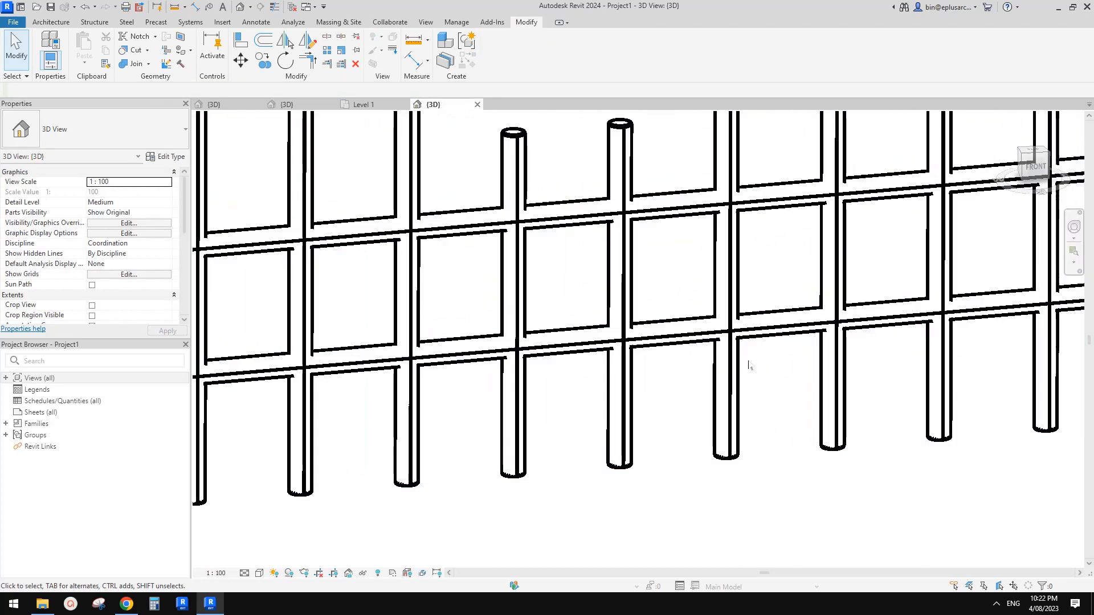
click(235, 105)
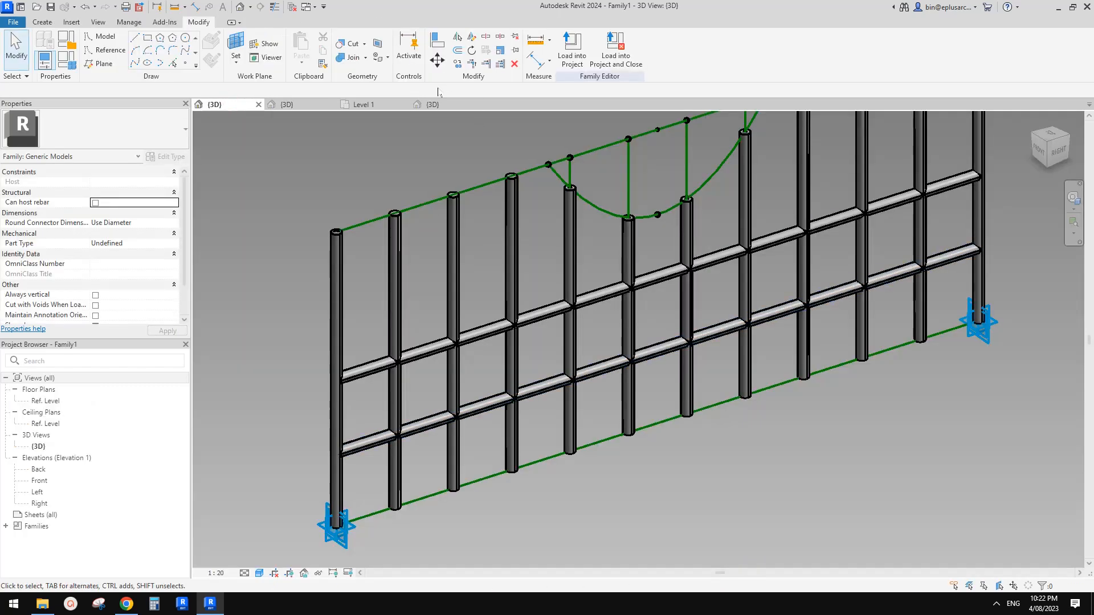
click(437, 105)
scroll(516, 349, up, 2)
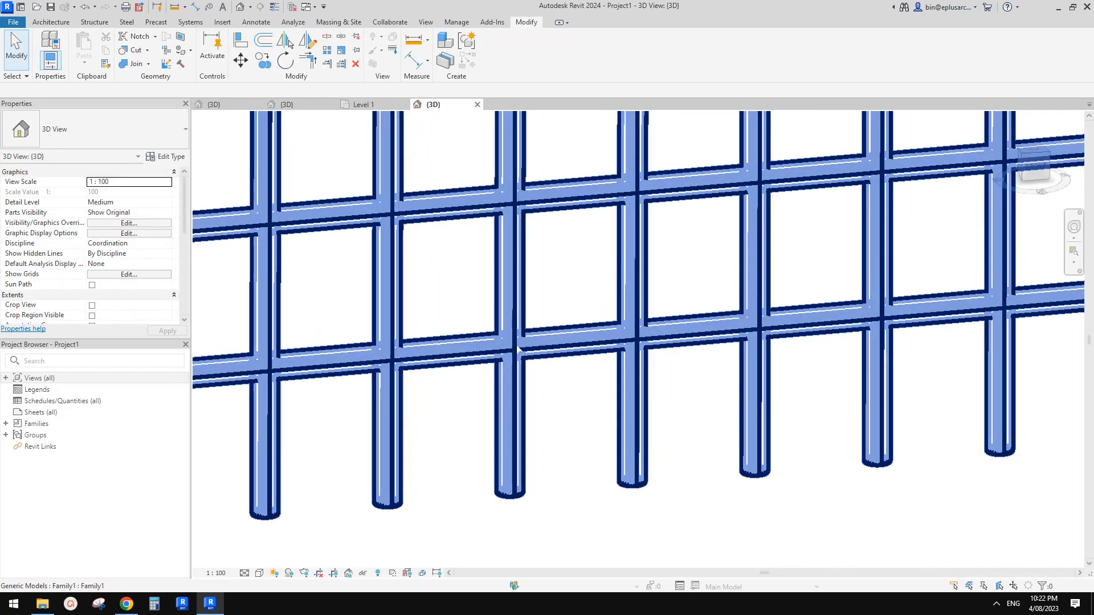
scroll(491, 340, down, 5)
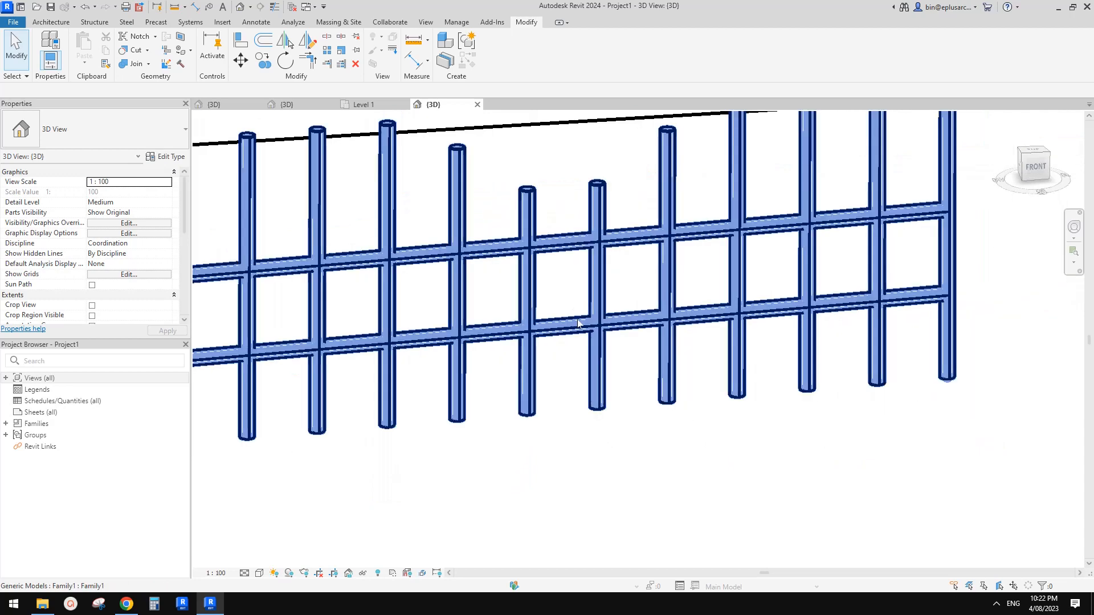
click(638, 325)
shift+middle_drag(639, 324, 685, 333)
scroll(684, 333, up, 1)
scroll(649, 297, up, 2)
middle_drag(623, 251, 647, 232)
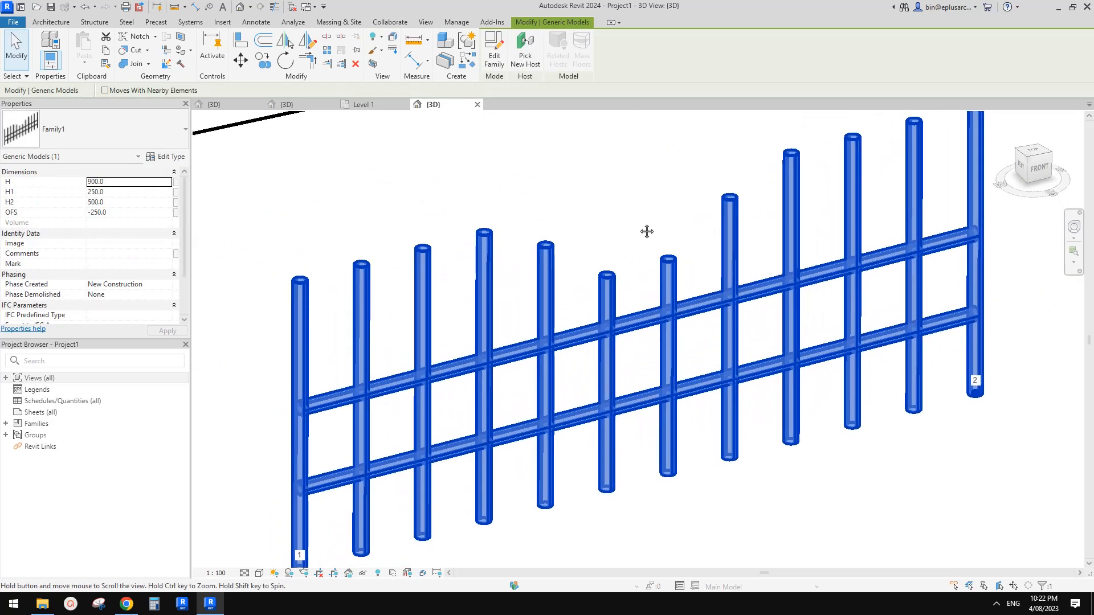
Review the type properties of the nested short post near the fence's middle, and close them without changes.
click(604, 297)
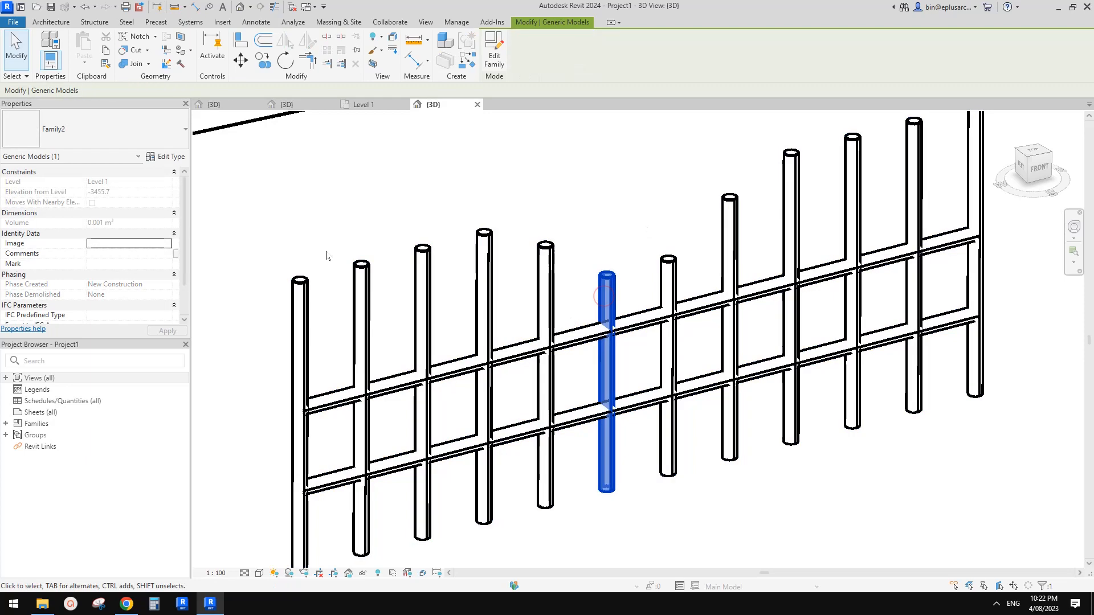
click(171, 157)
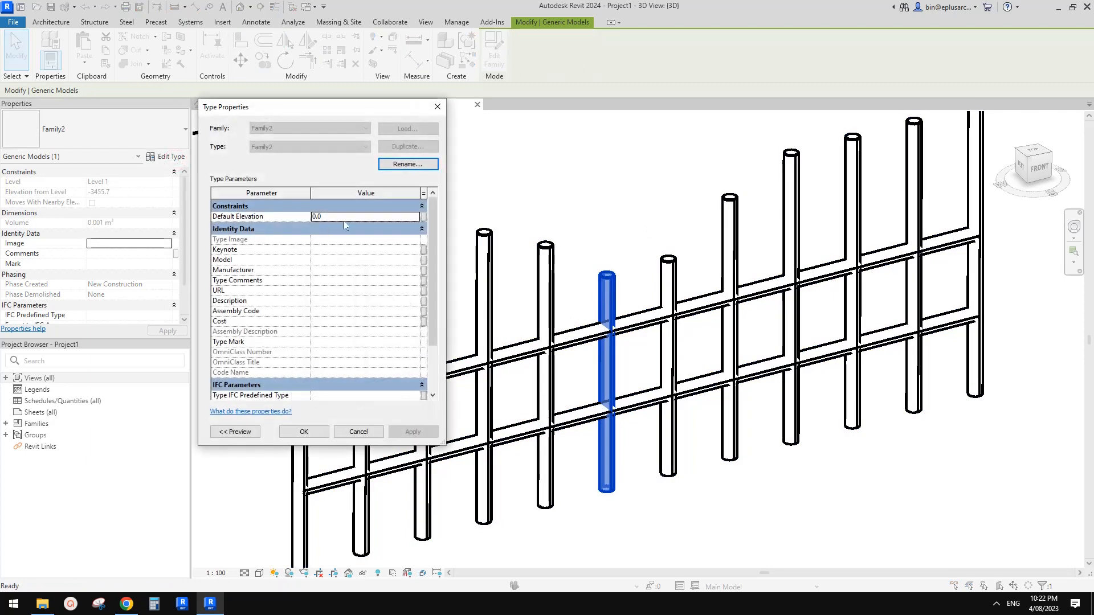
scroll(346, 260, down, 2)
scroll(339, 295, up, 2)
key(Escape)
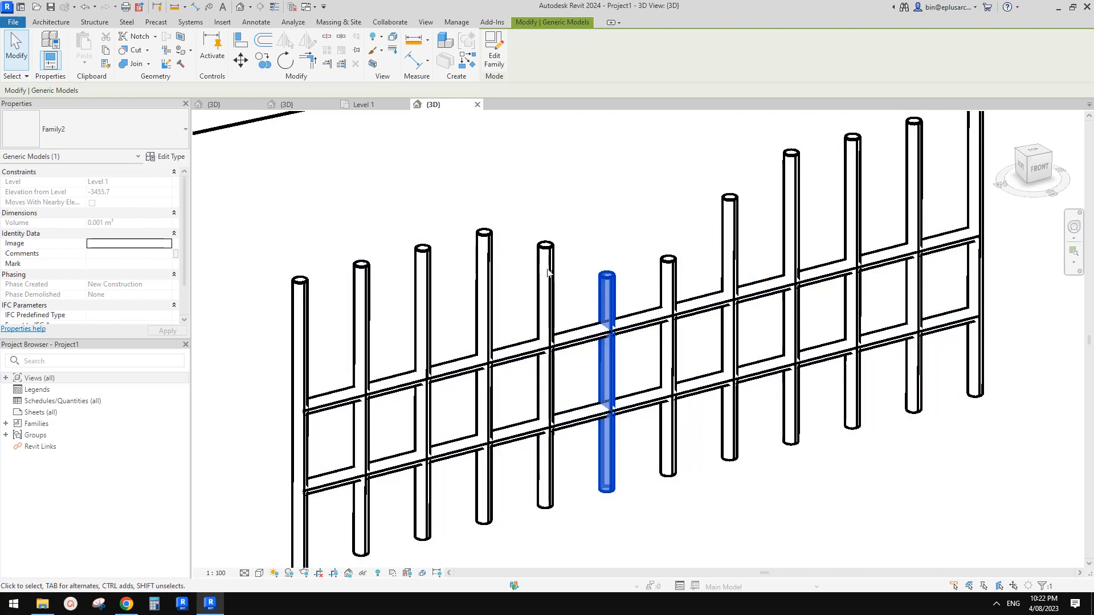
middle_drag(599, 269, 581, 269)
key(Escape)
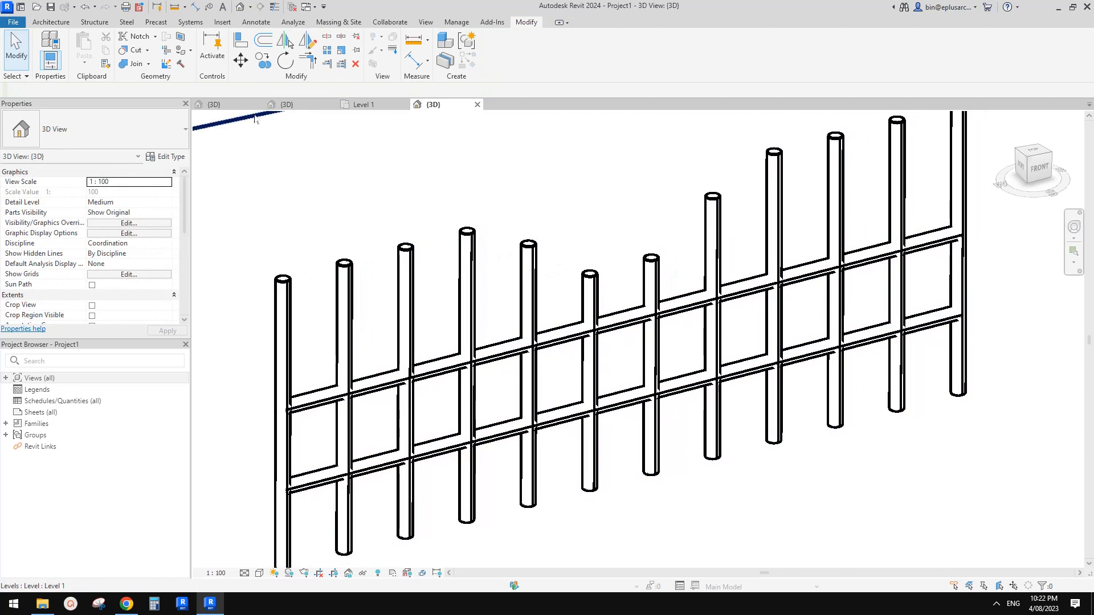
Compare the nested post in the project with the Family2 profile and the rails in the Family1 3D view.
click(236, 109)
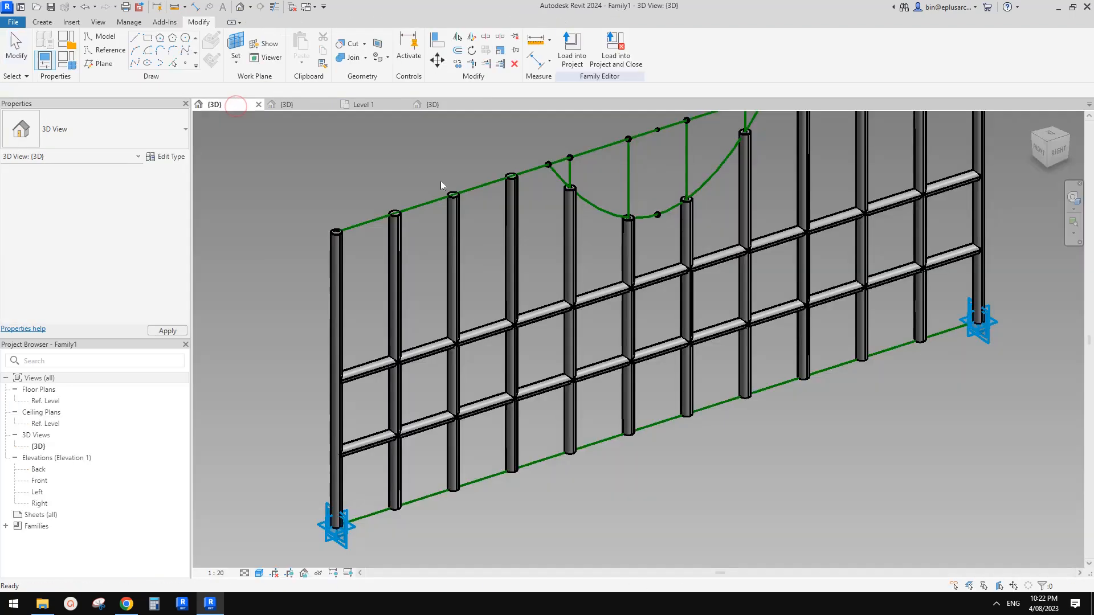
click(433, 105)
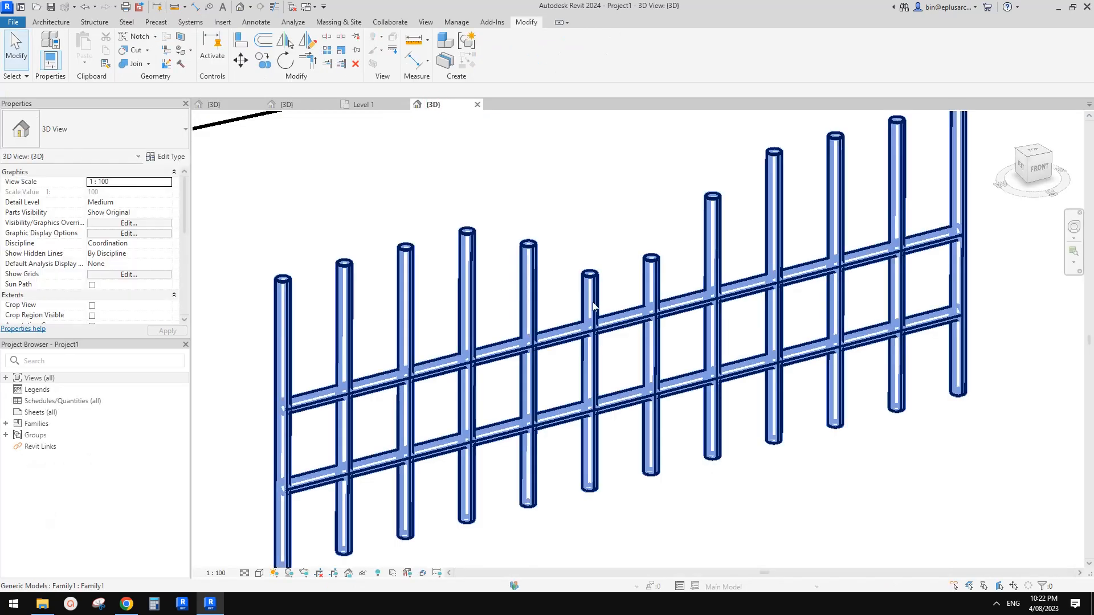
click(593, 308)
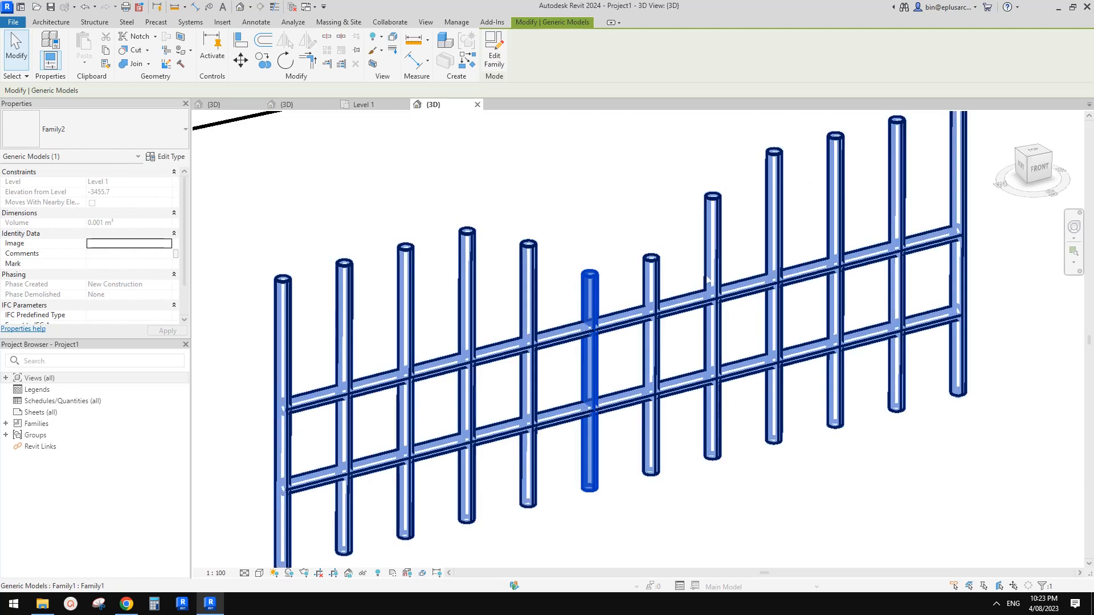
click(568, 228)
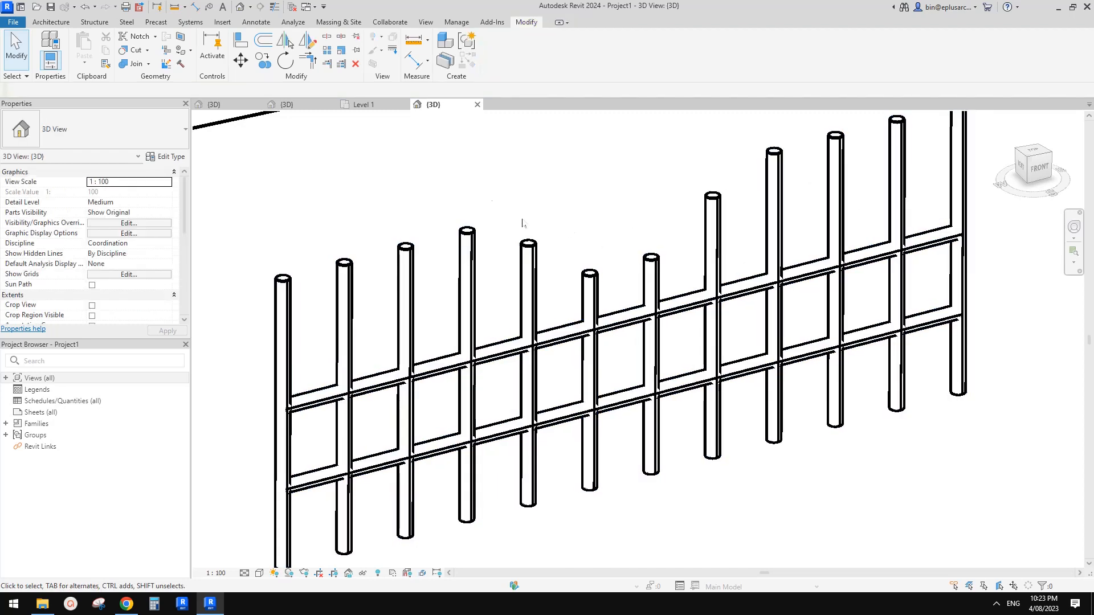
click(365, 108)
click(314, 107)
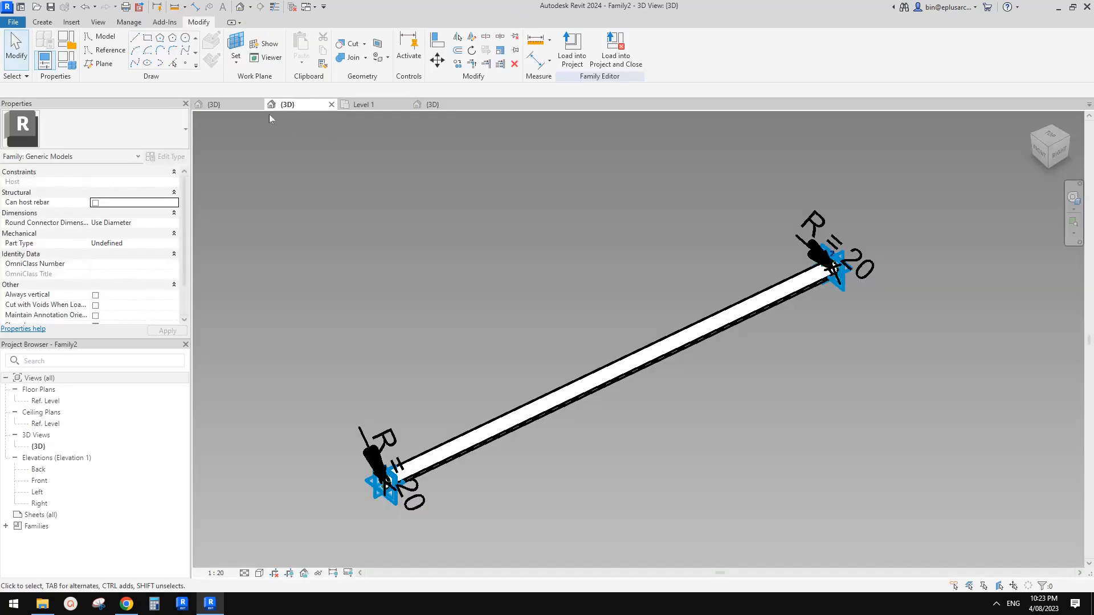
click(243, 107)
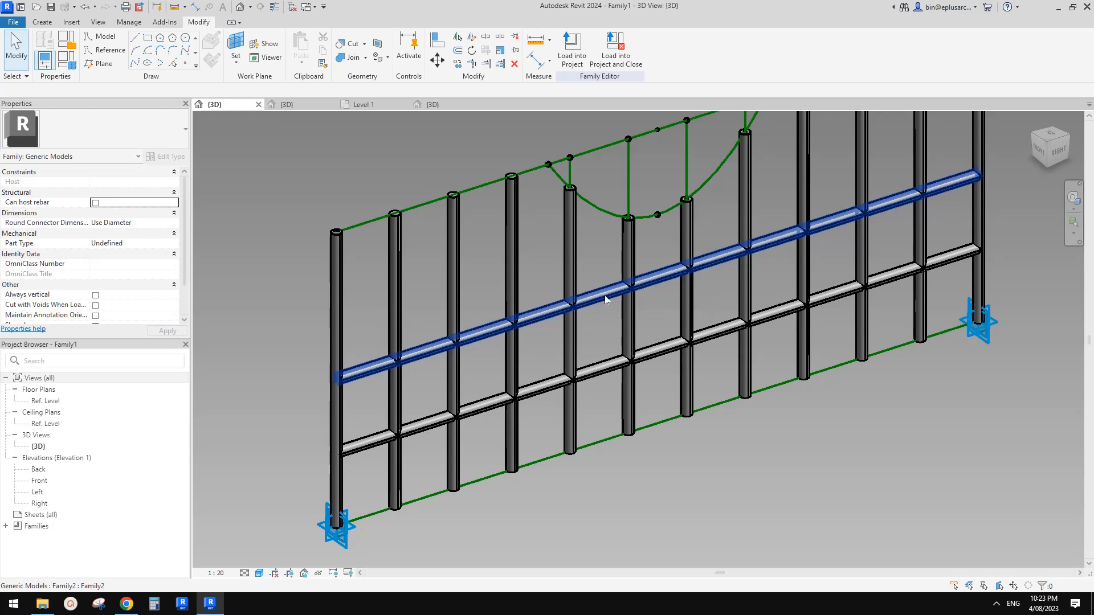
click(439, 105)
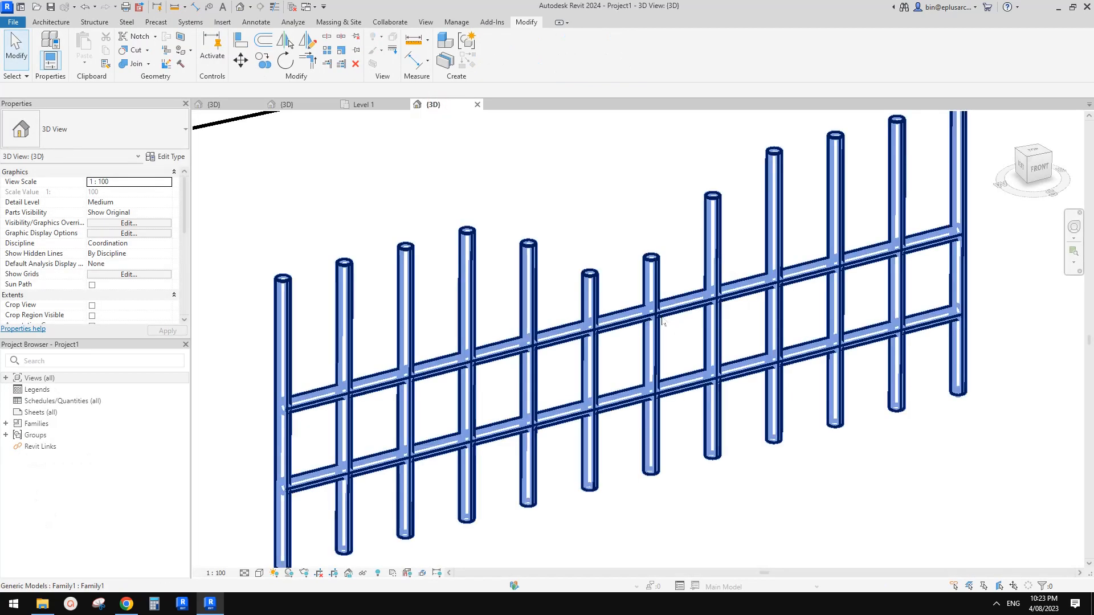
Open the family of a nested post from the project to inspect it, and return to the fence family's 3D view.
middle_drag(674, 332, 655, 314)
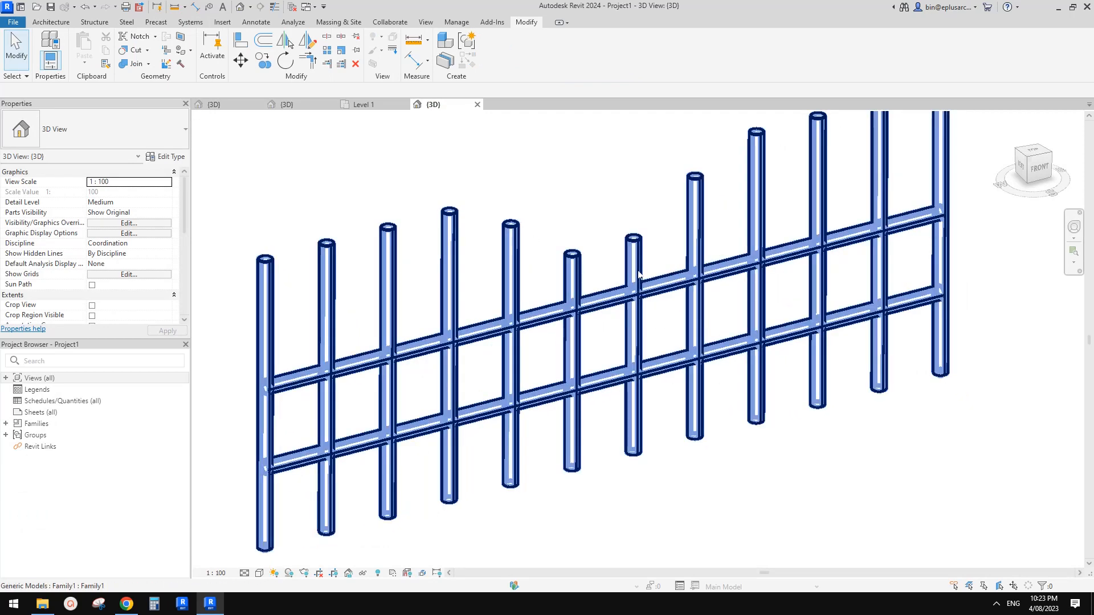
click(634, 276)
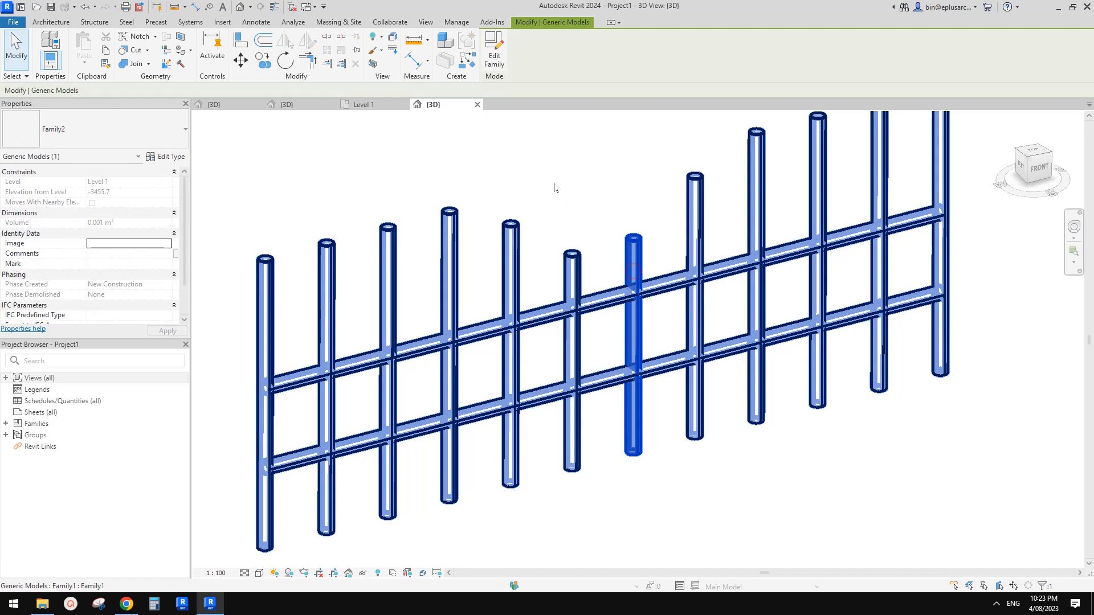
click(495, 58)
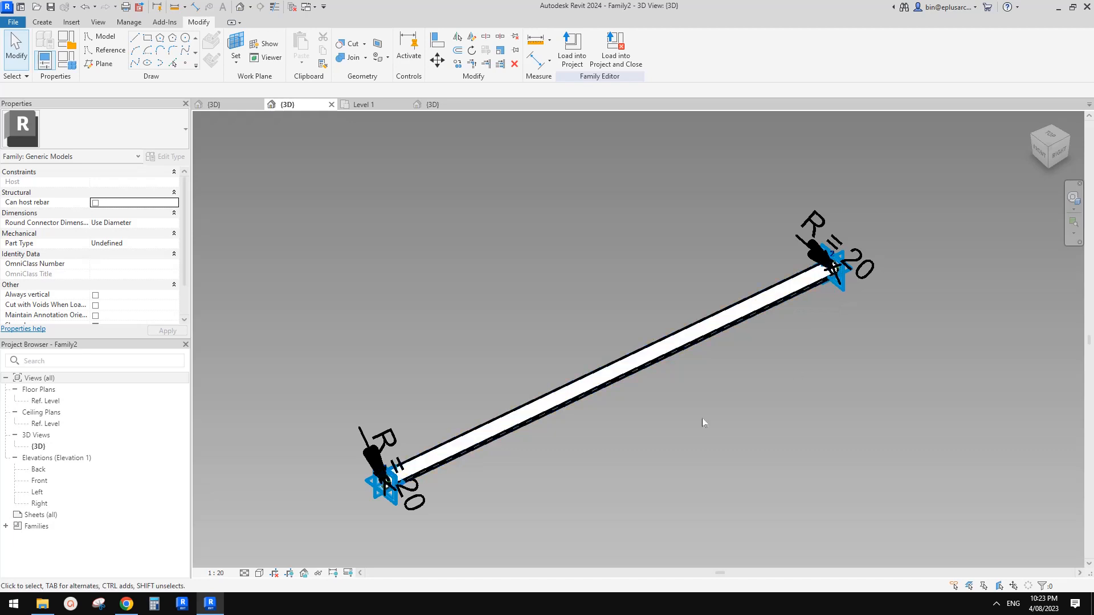
scroll(678, 405, down, 1)
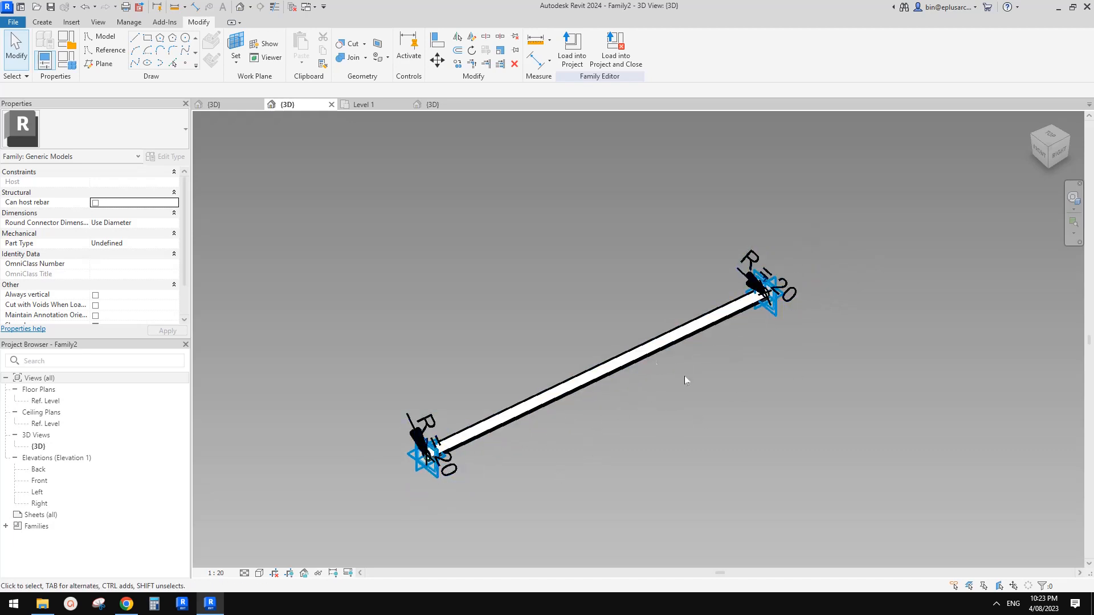
click(244, 106)
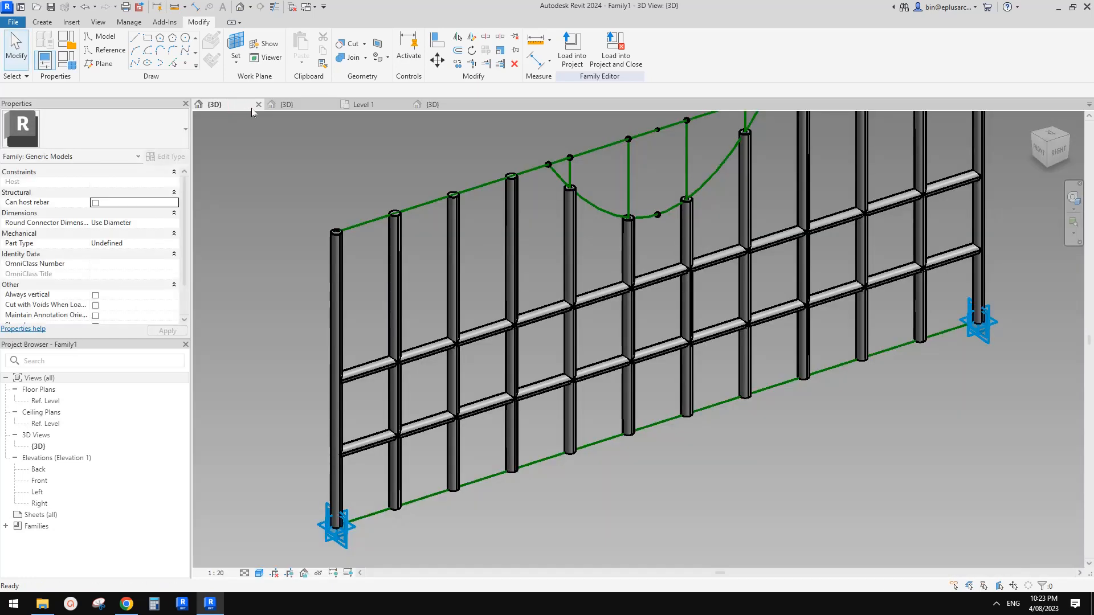
Close the separately opened Family2 post family without saving its changes.
click(426, 105)
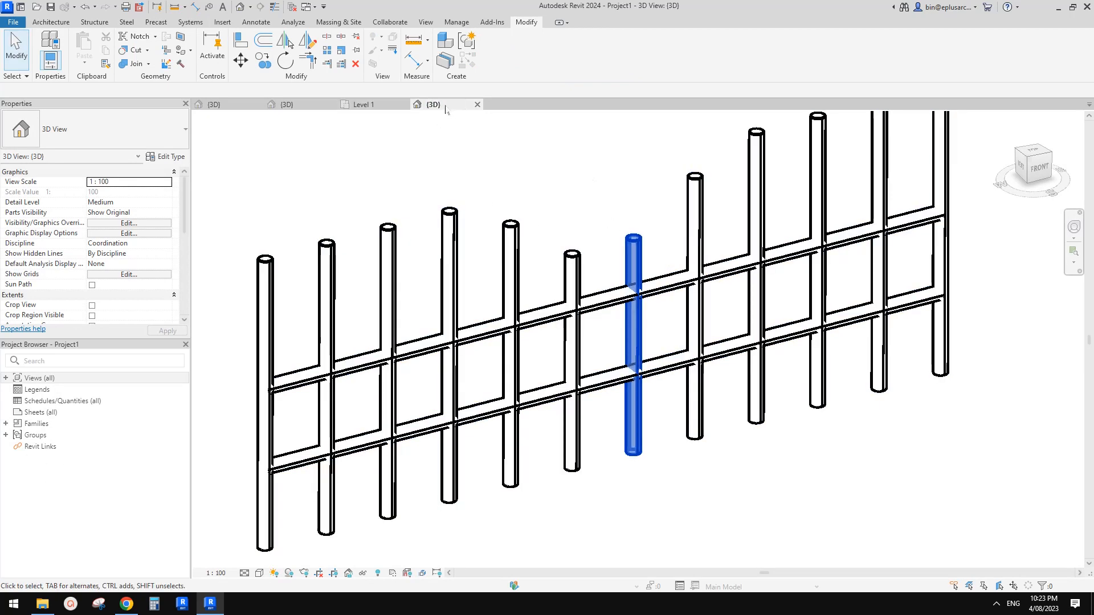
click(308, 105)
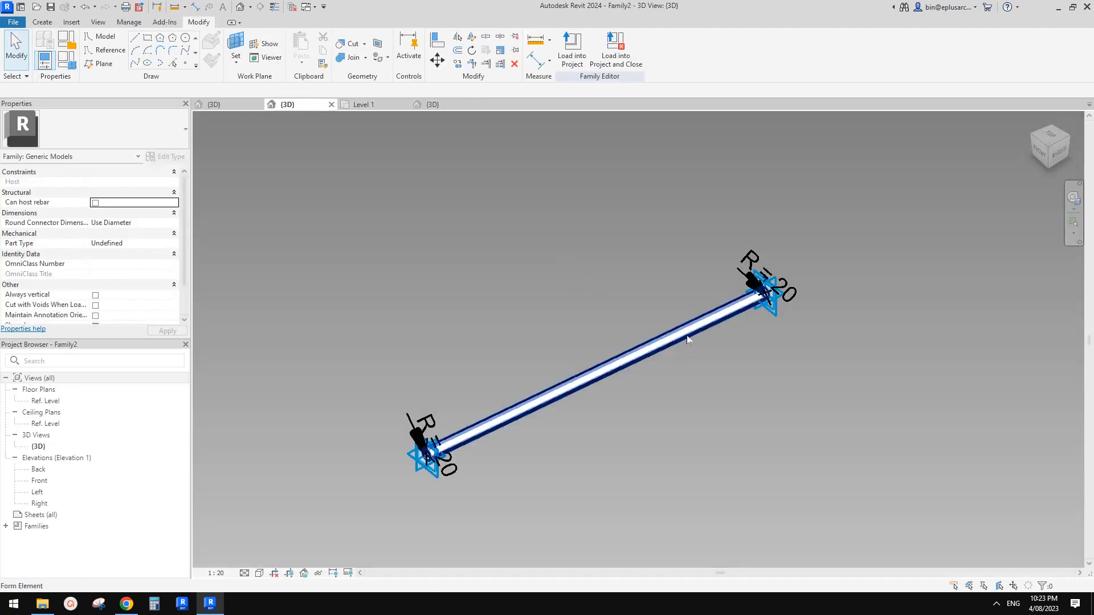
click(331, 105)
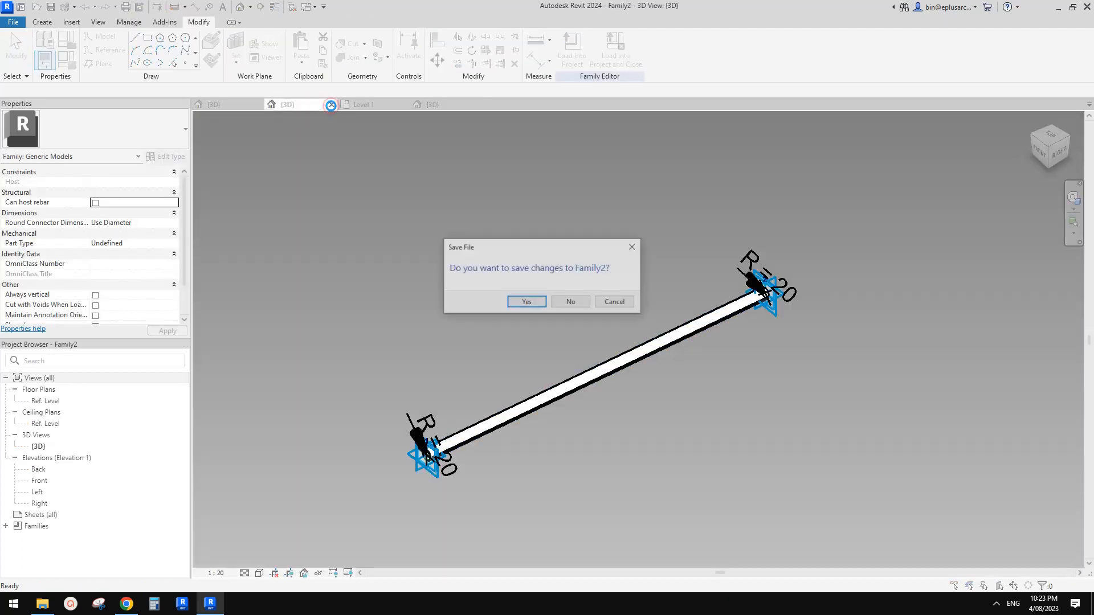
click(571, 303)
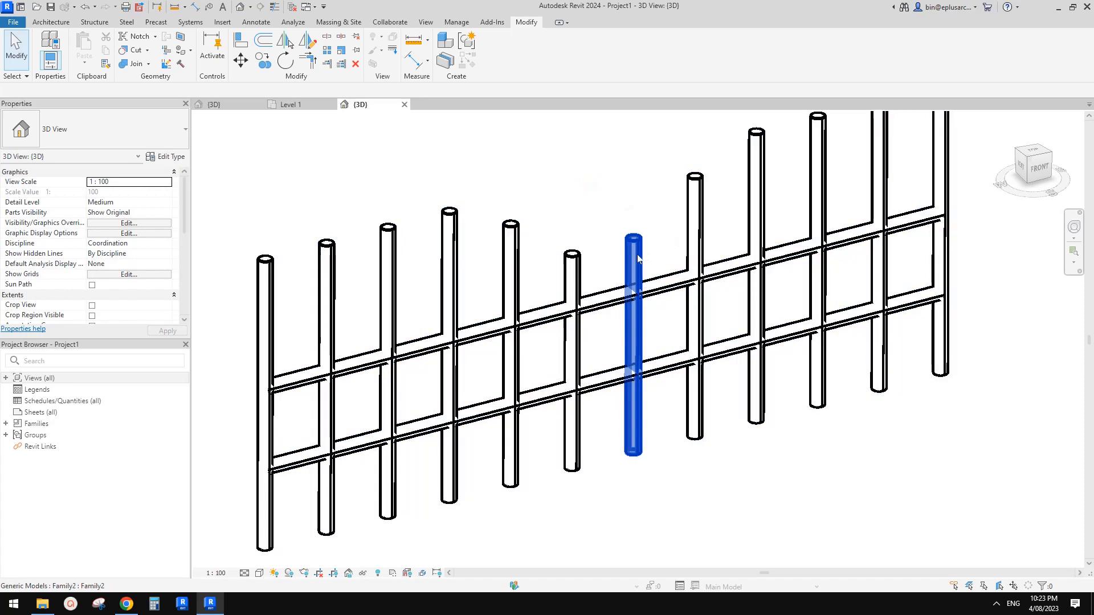
Open the family of the nested short post near the fence's middle for editing from the project's 3D view.
click(634, 261)
click(494, 57)
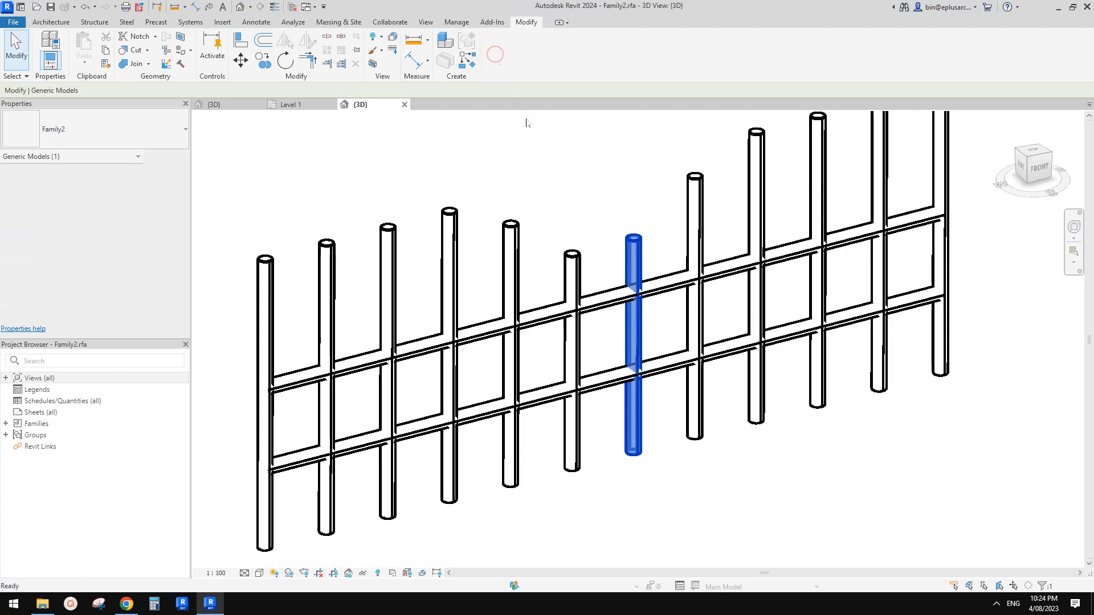
scroll(576, 391, up, 10)
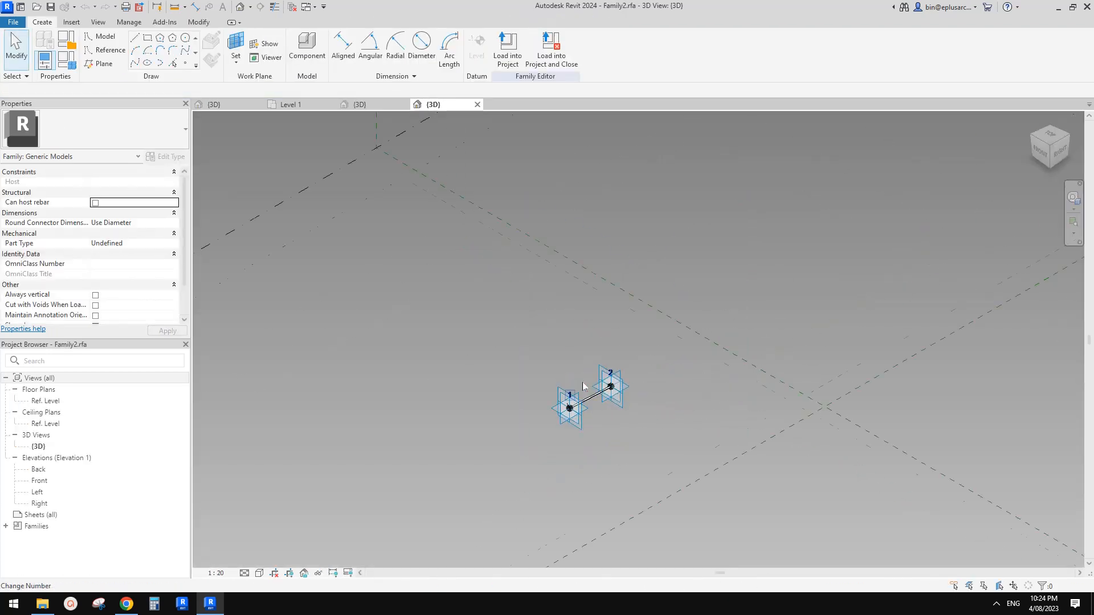
scroll(619, 351, up, 3)
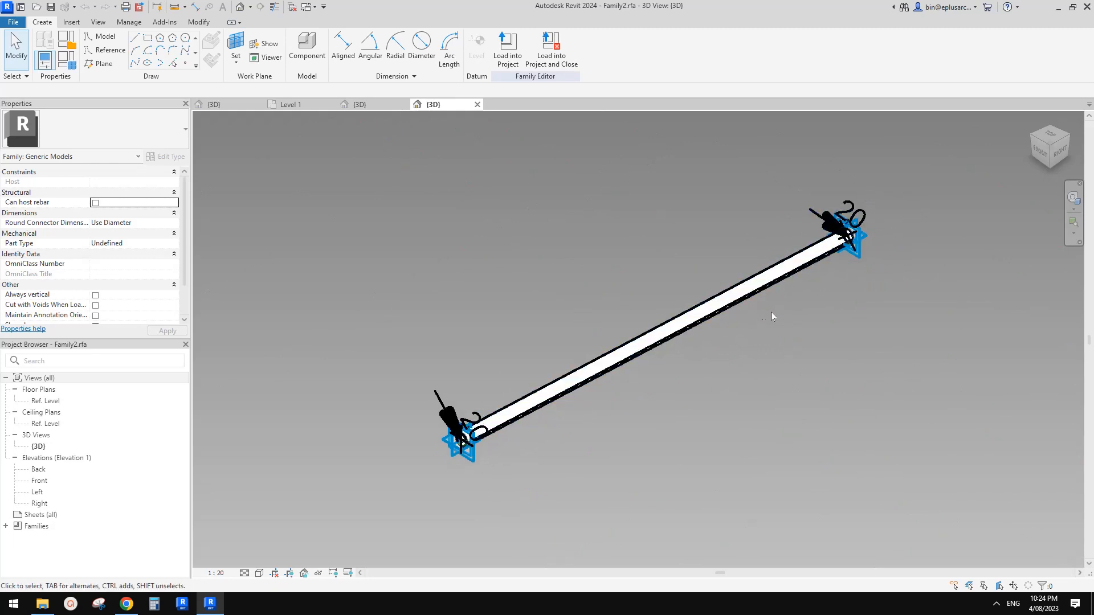
scroll(771, 312, up, 2)
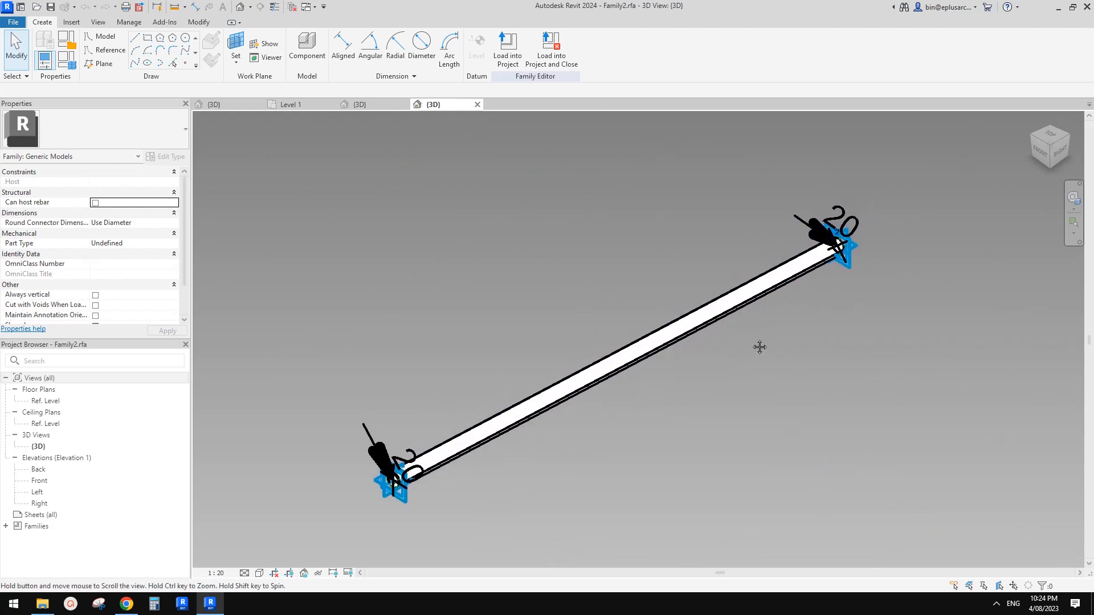
Label the radius dimensions at both ends of the post with a new instance parameter R.
click(831, 227)
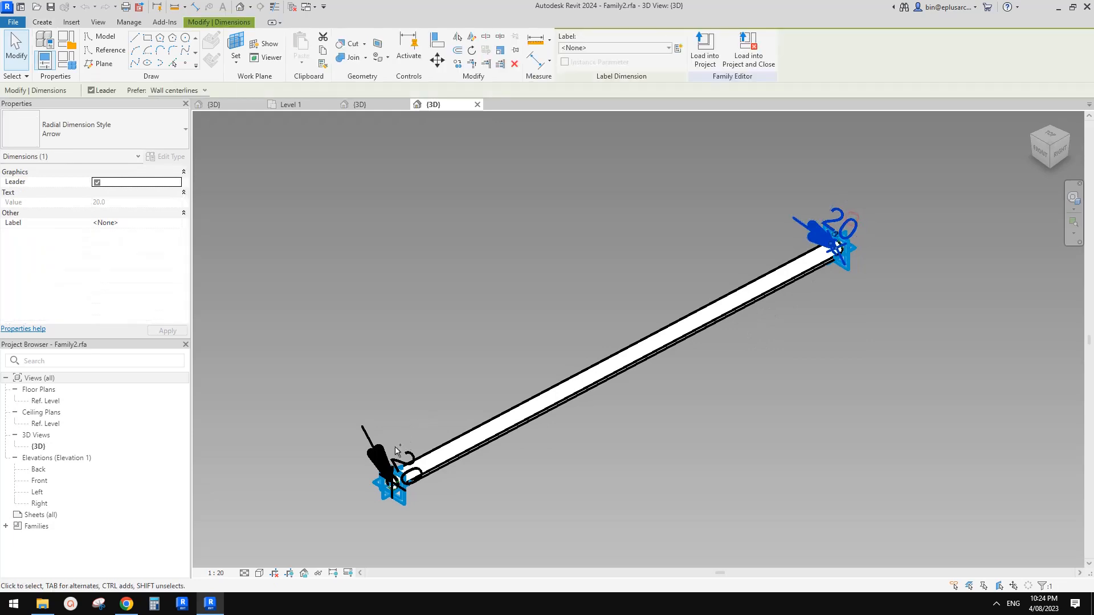
ctrl+click(405, 463)
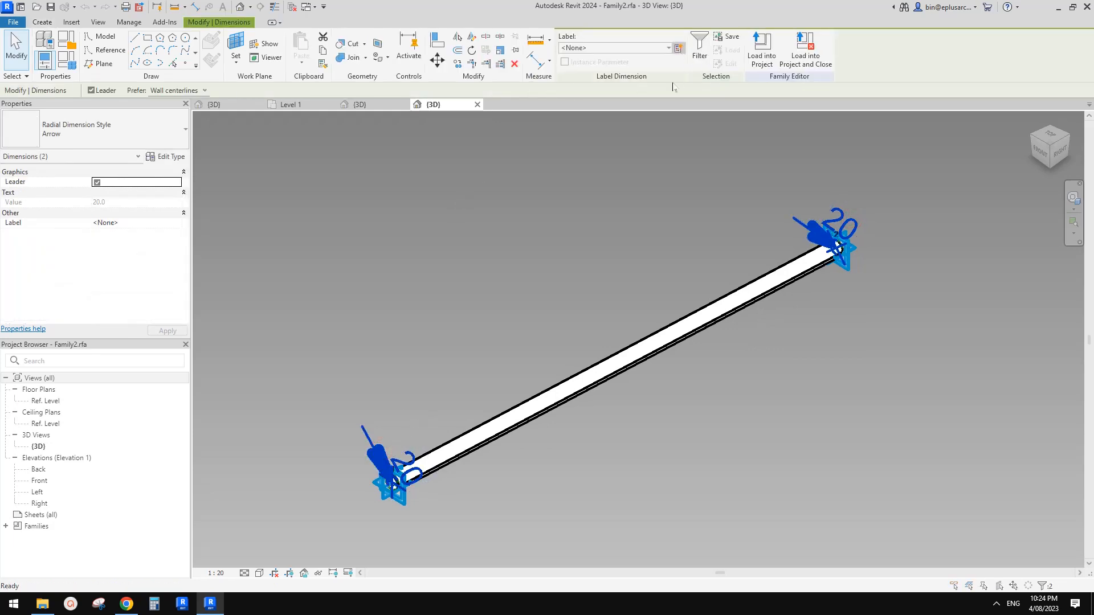
click(678, 48)
text(R)
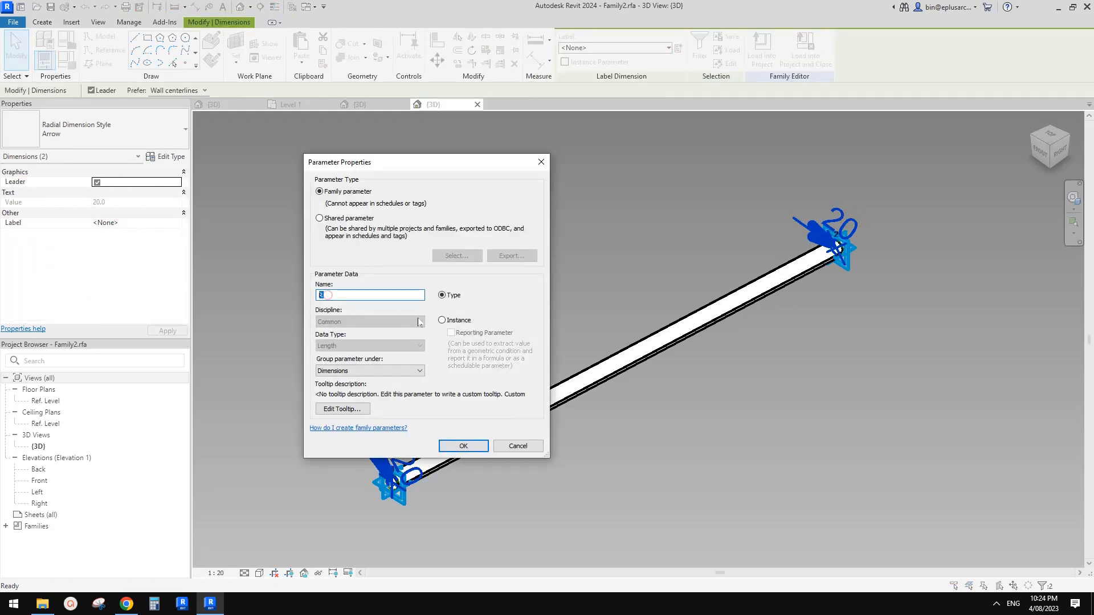
click(443, 320)
click(463, 446)
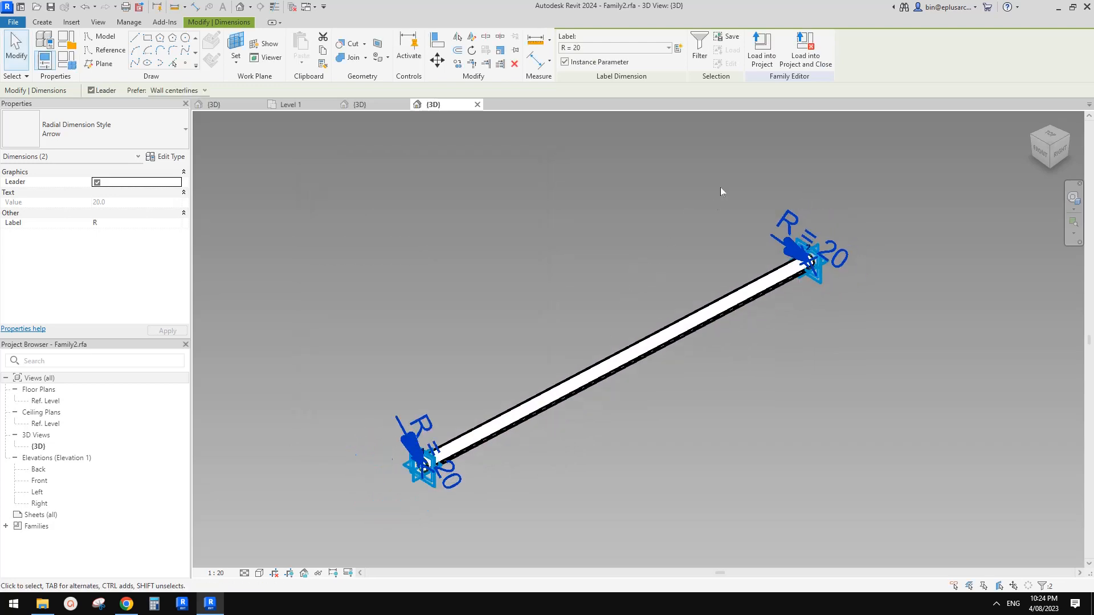
Load the edited post family into Family1 only, overwriting the existing version.
scroll(656, 268, down, 1)
scroll(748, 193, down, 1)
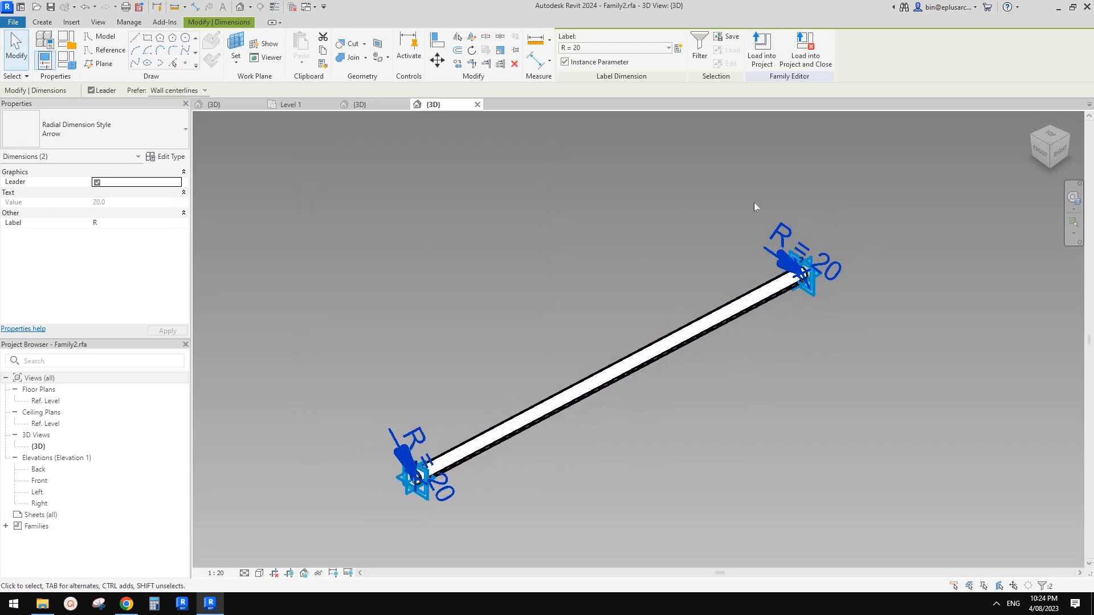
click(768, 55)
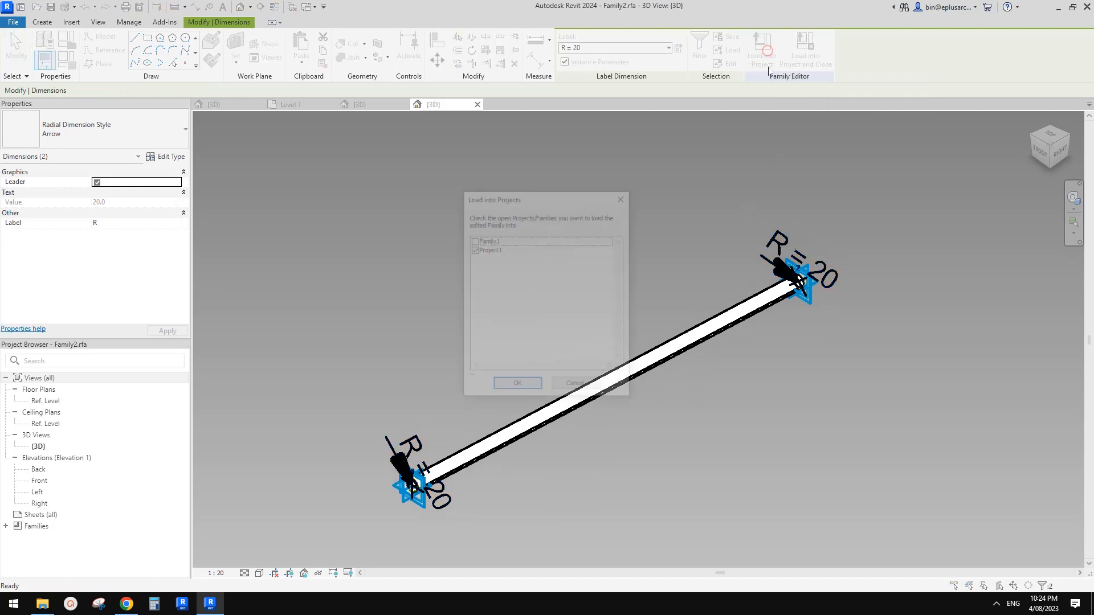
click(473, 240)
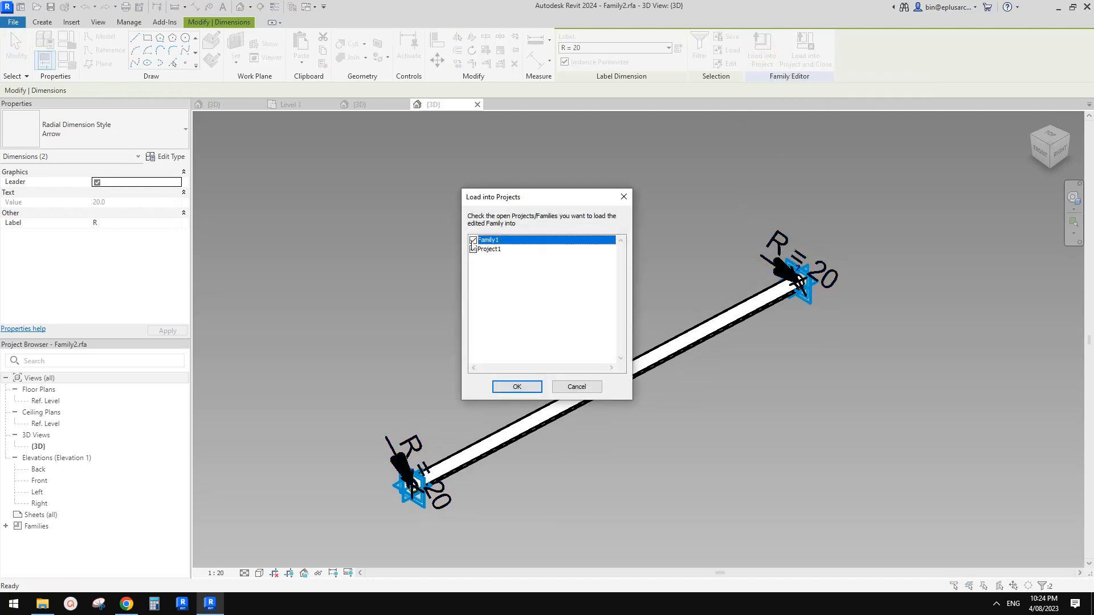
click(473, 249)
click(517, 386)
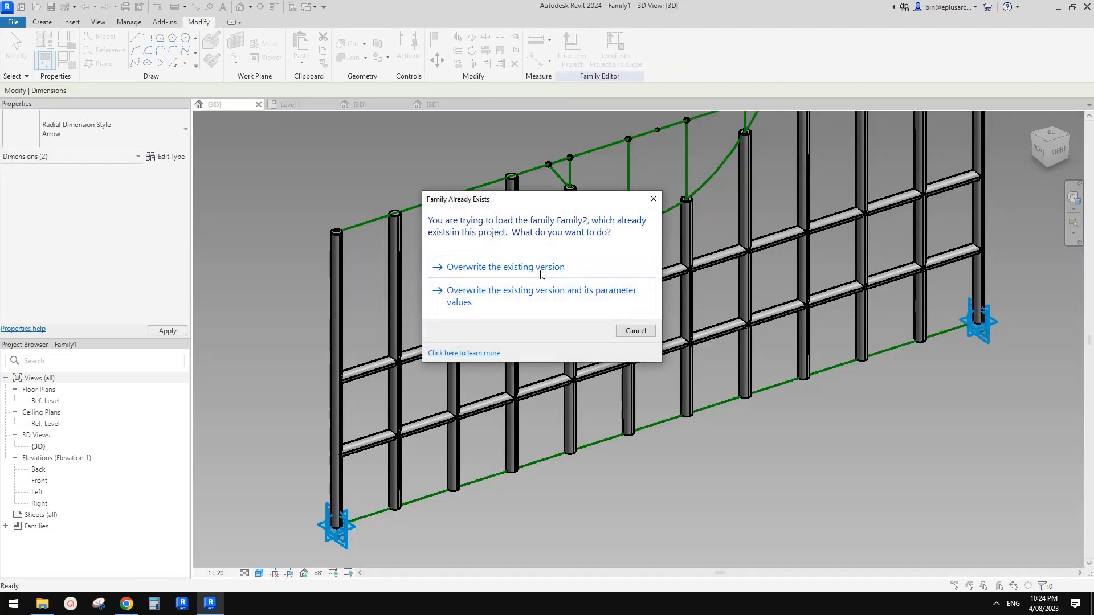
click(540, 273)
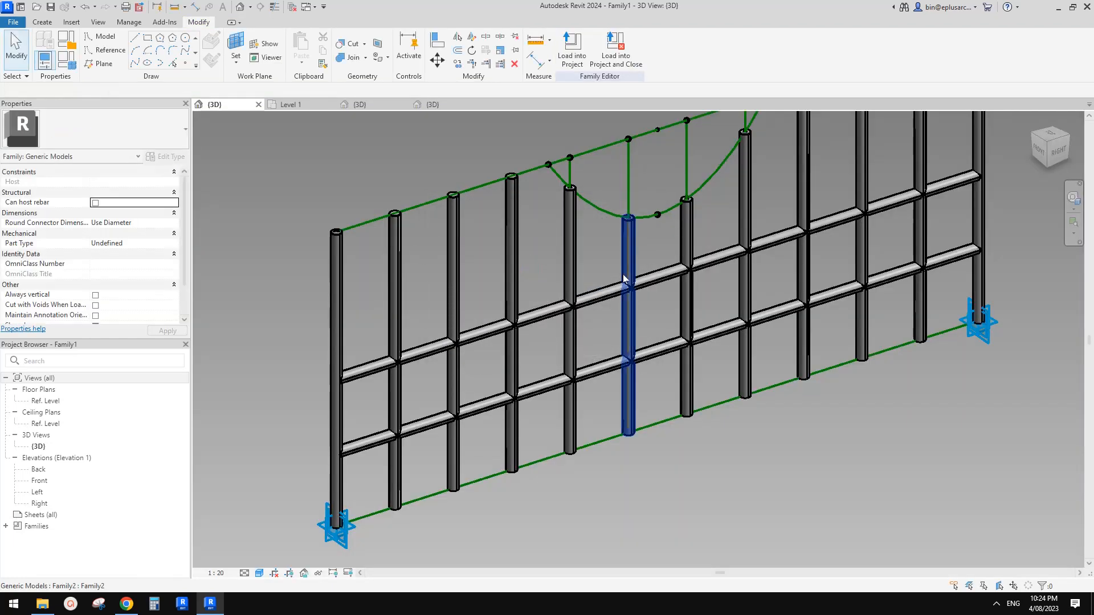
Load the updated Family1 fence into Project1, overwriting the existing version.
middle_drag(675, 250, 672, 254)
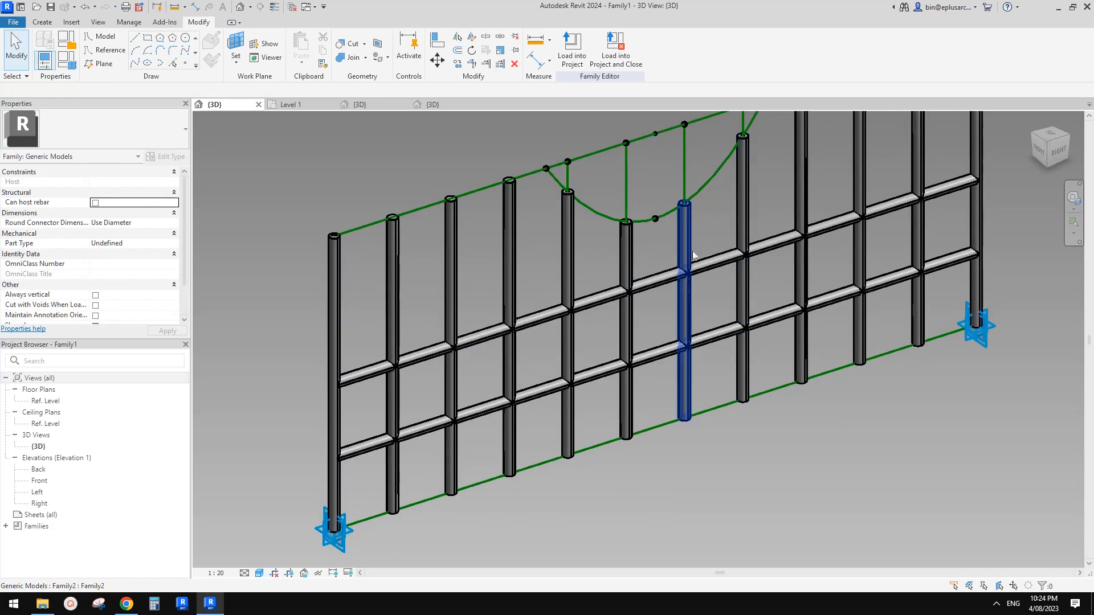
click(616, 50)
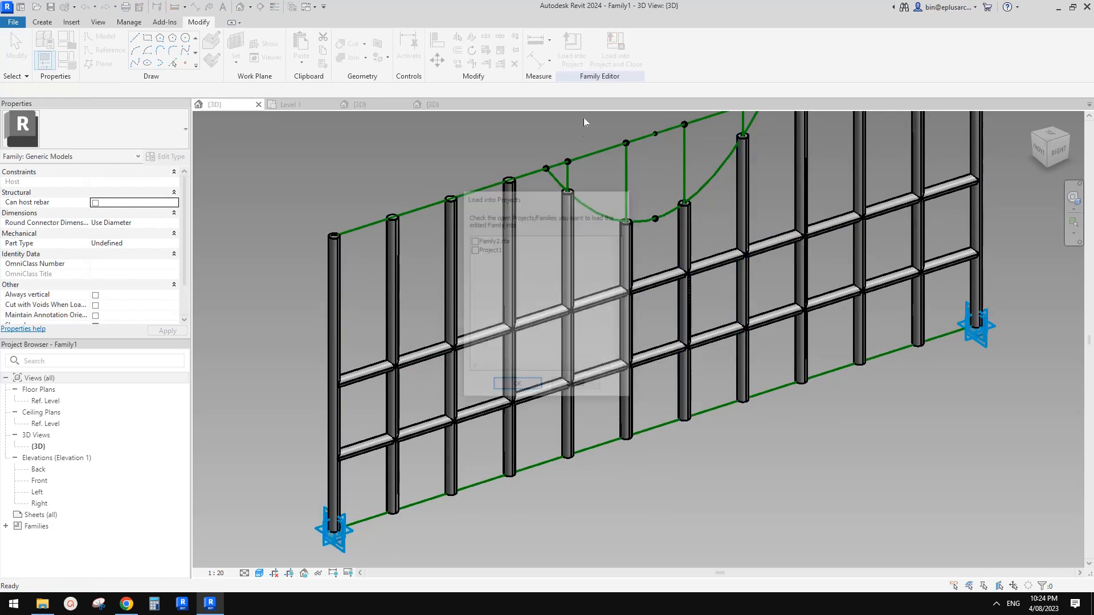
click(573, 53)
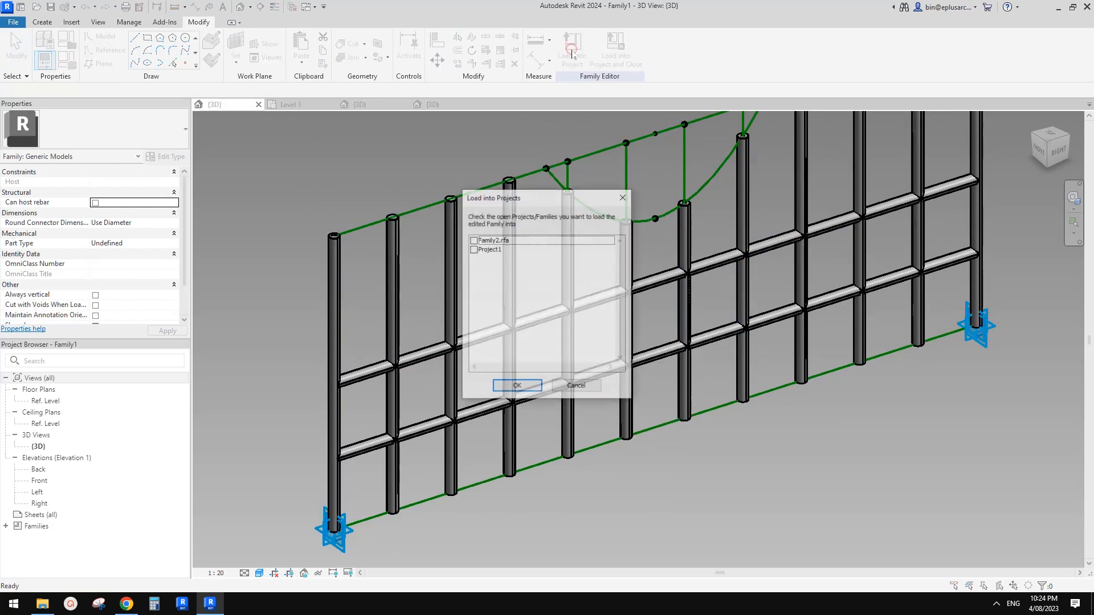
click(474, 250)
click(517, 387)
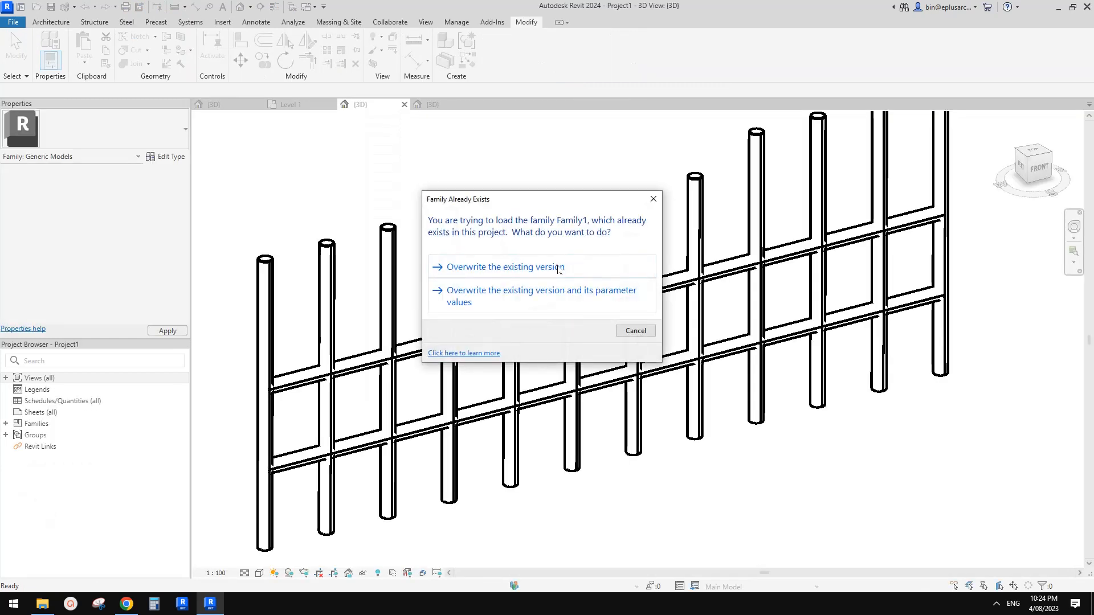
click(558, 270)
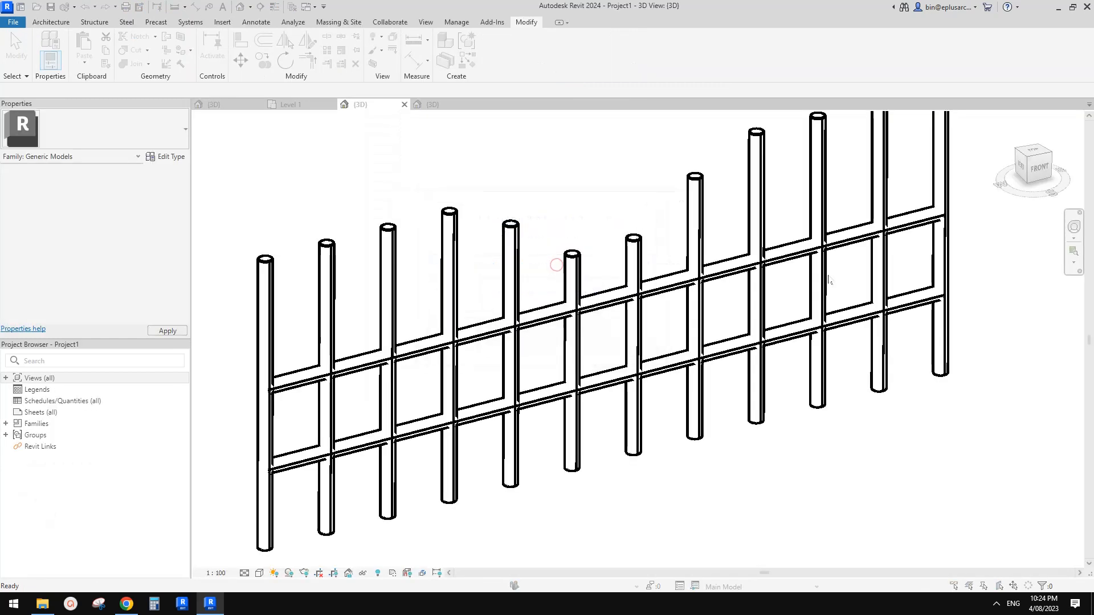
Review the type parameters of the nested short post in the reloaded fence, and close them without changes.
click(572, 267)
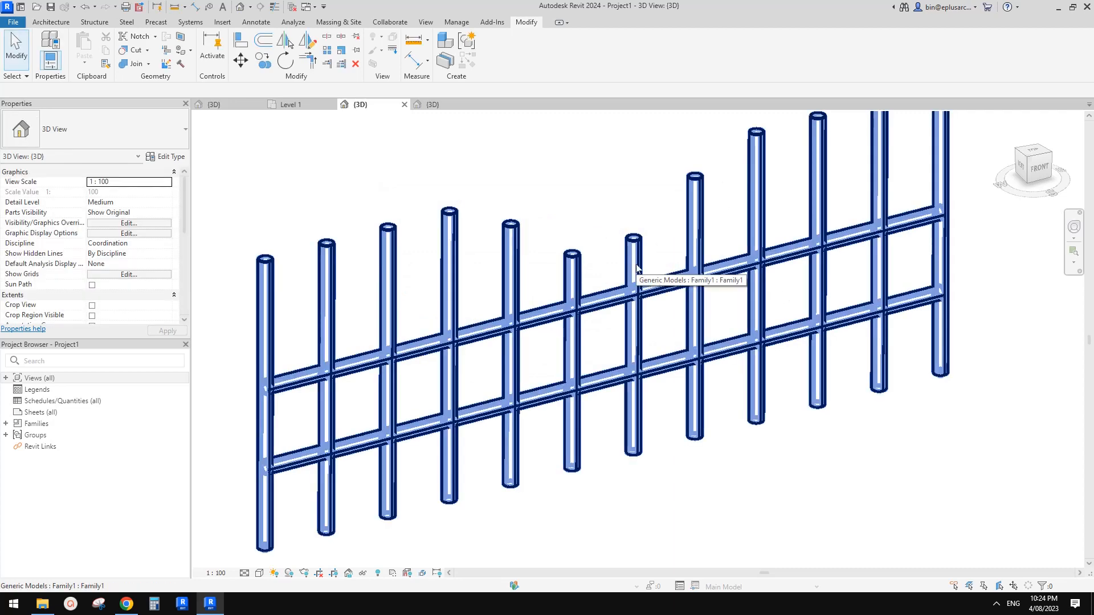
click(636, 263)
click(180, 156)
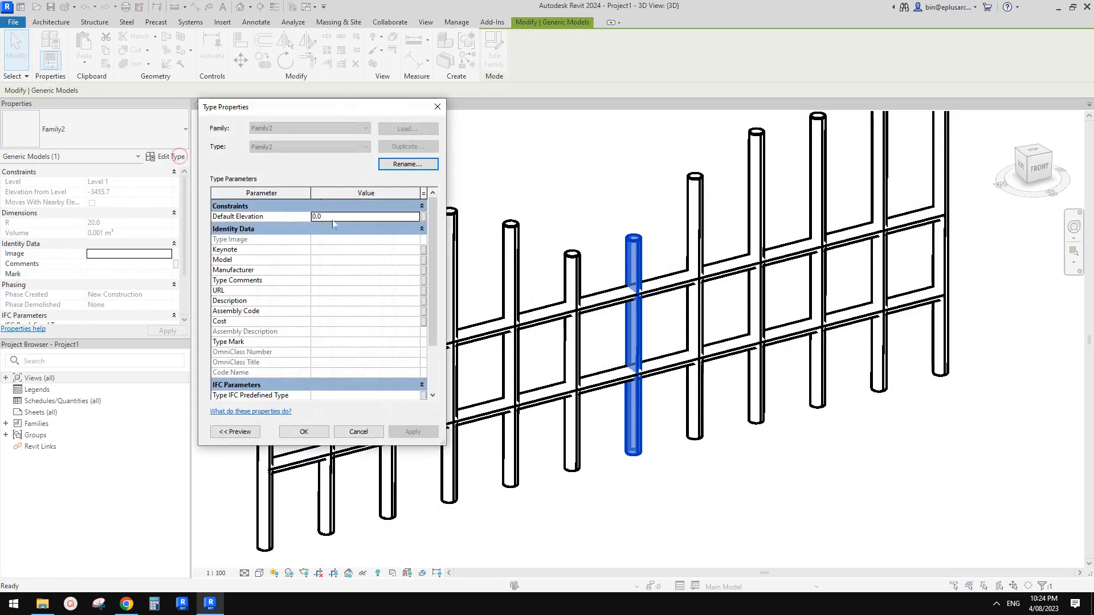
click(345, 219)
scroll(314, 320, down, 2)
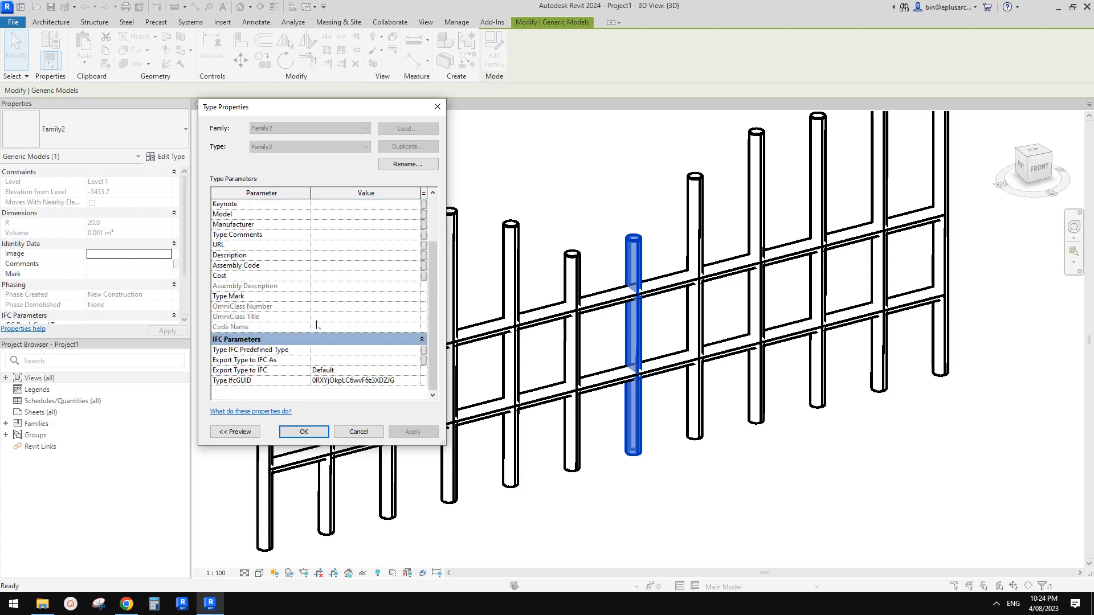
scroll(317, 325, up, 2)
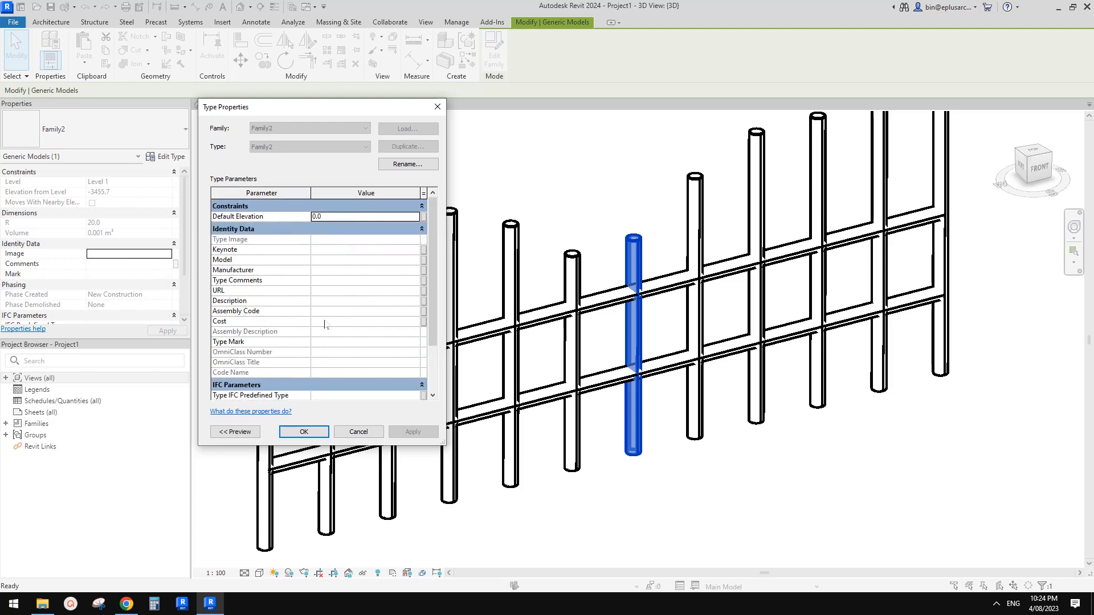
key(Escape)
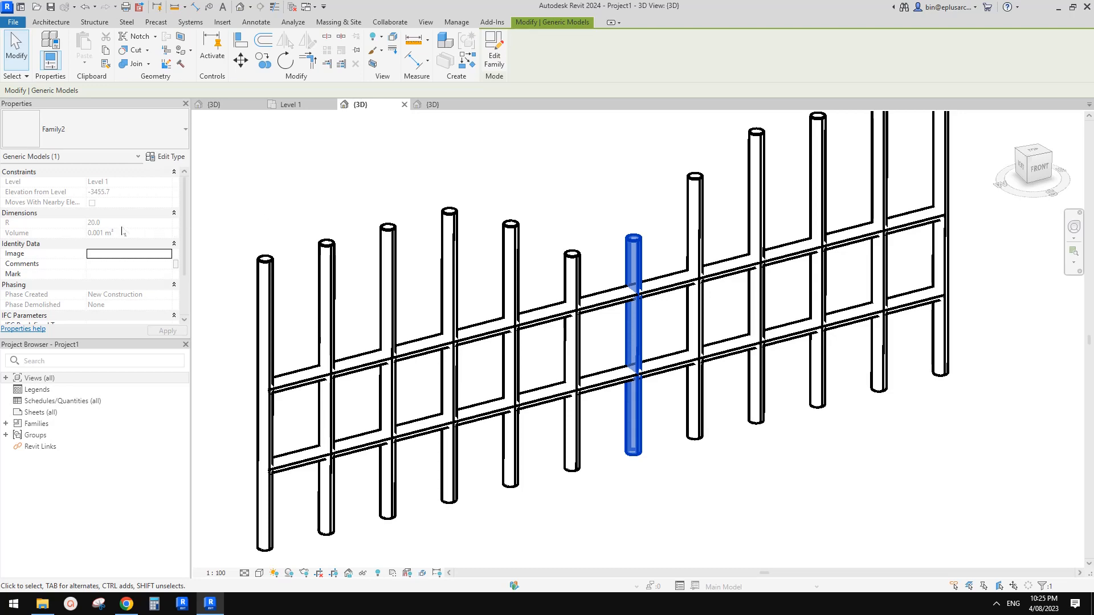
Recheck the nested post's R dimension among its instance properties and its type properties, and clear the selection.
click(559, 159)
key(Tab)
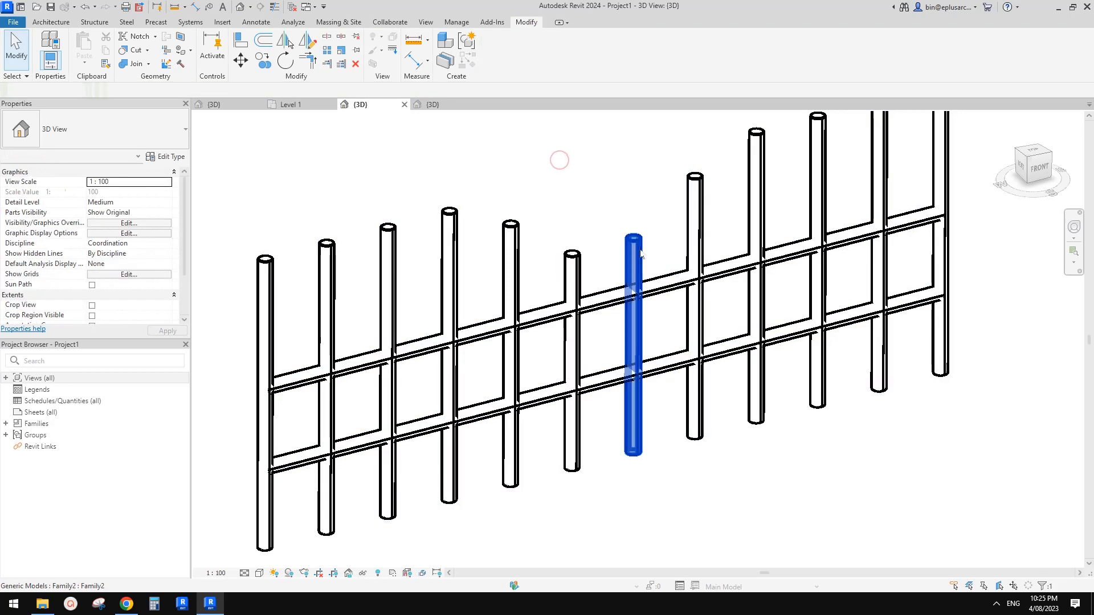
click(640, 249)
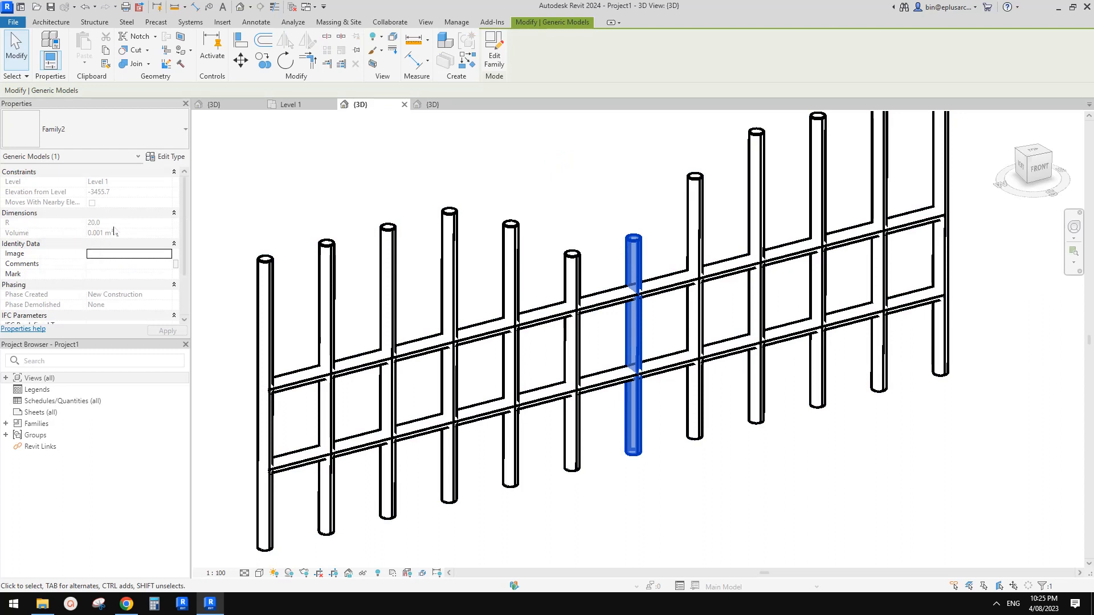
click(172, 157)
click(437, 107)
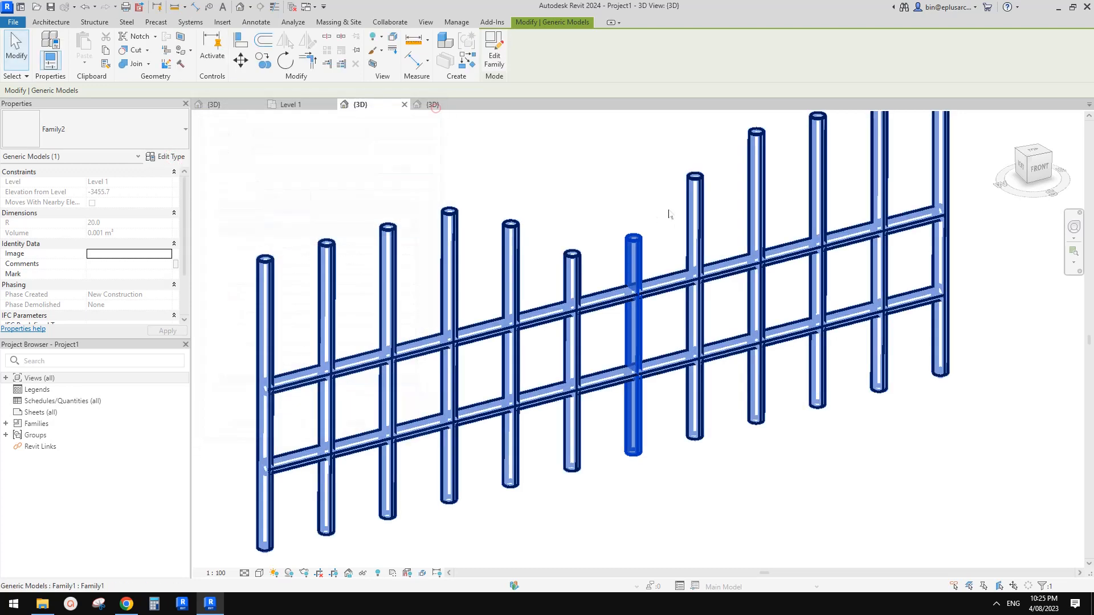
click(664, 204)
click(640, 261)
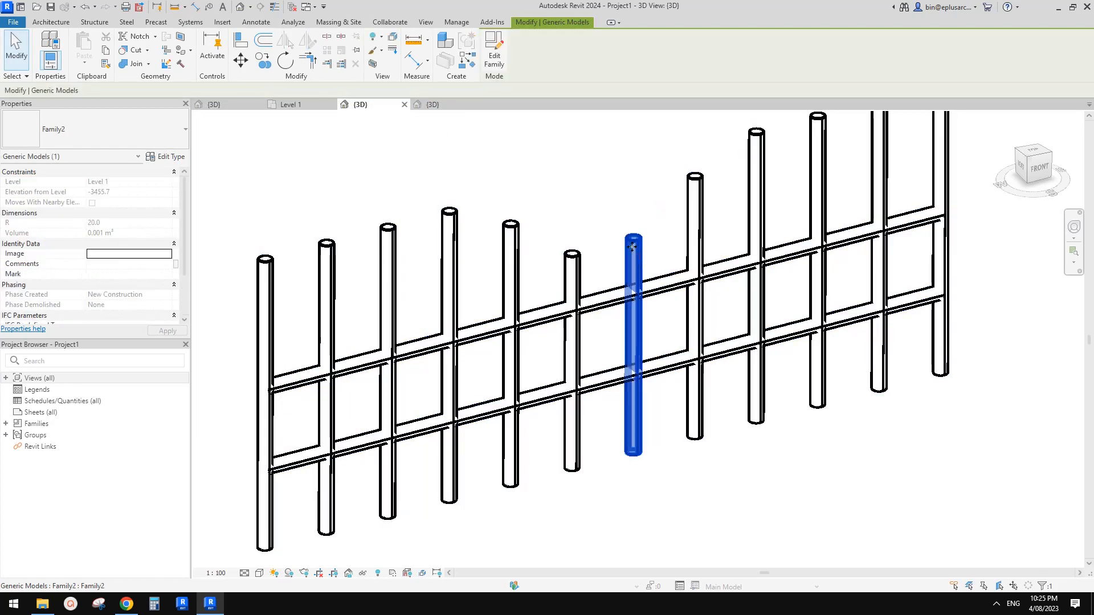
click(573, 183)
Reopen the project's default 3D view, select the whole fence, and show it in the Level 1 floor plan.
click(303, 105)
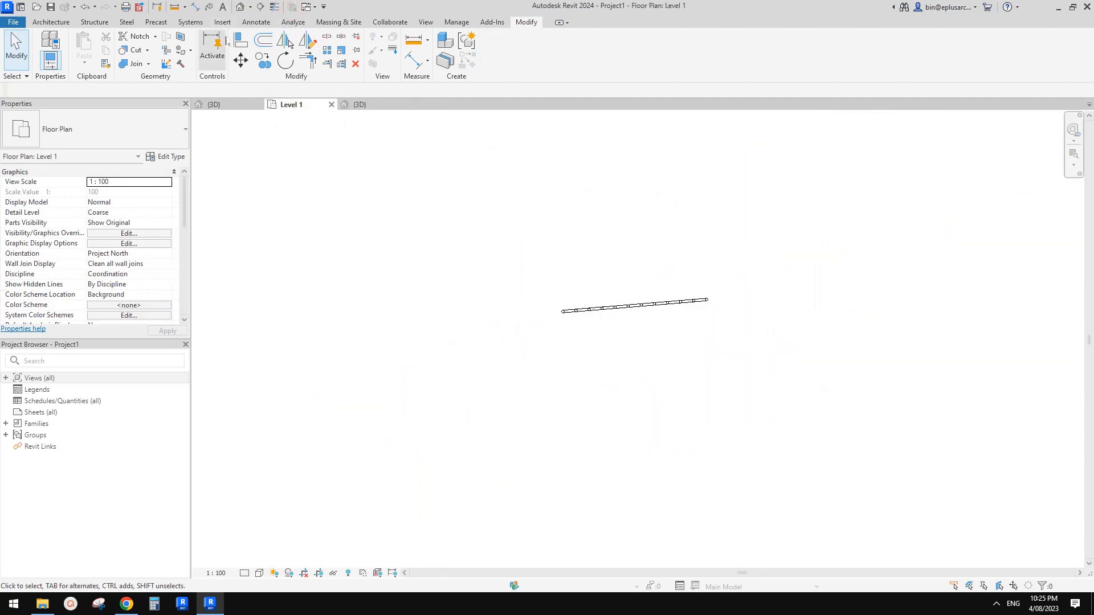
click(240, 7)
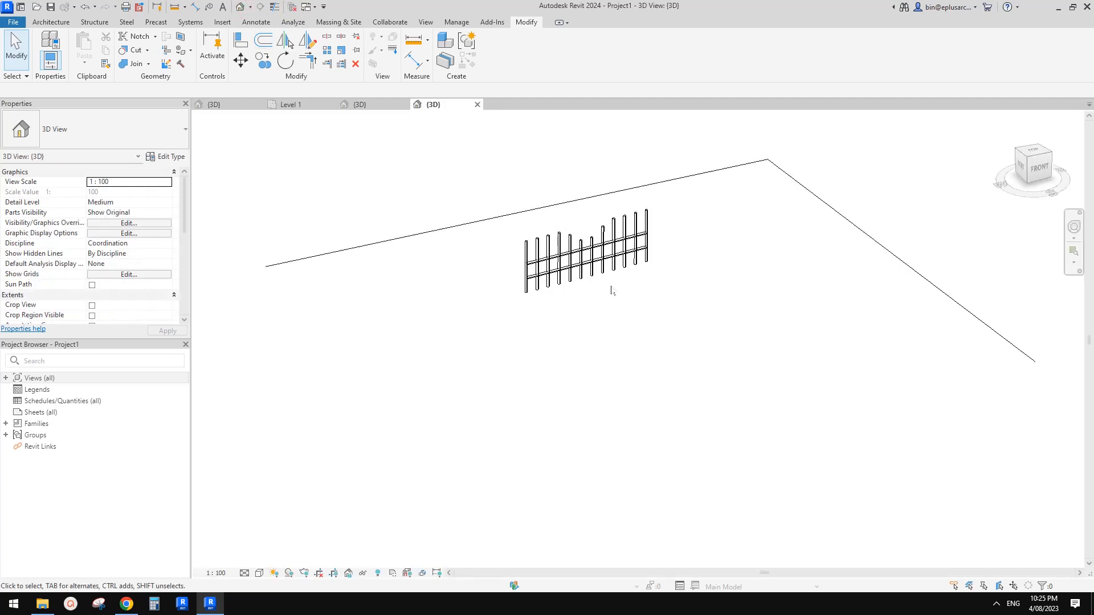
scroll(607, 285, up, 5)
click(581, 248)
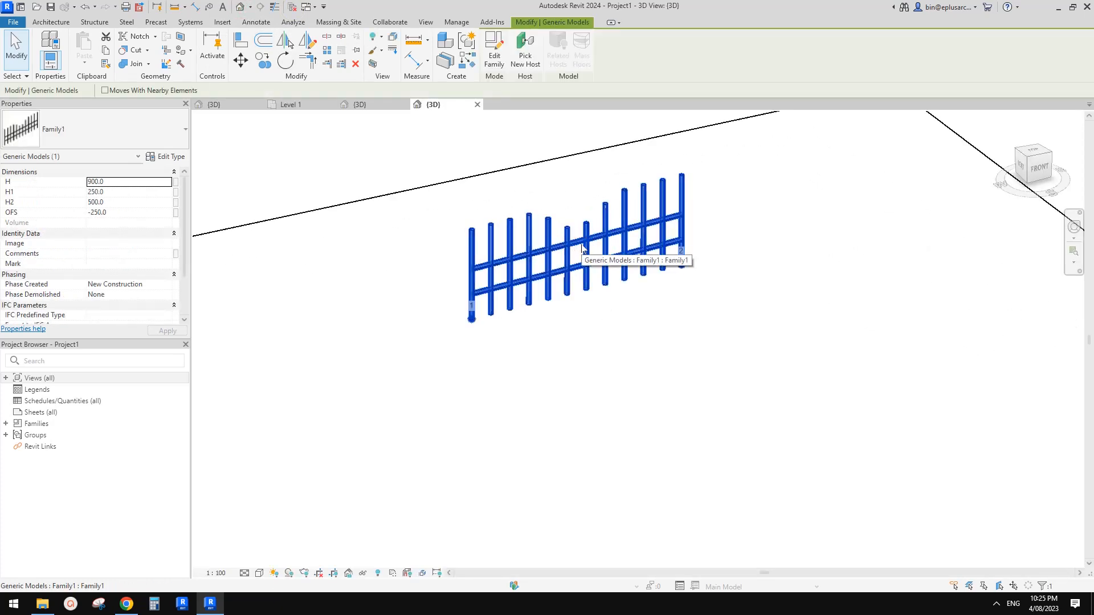
click(285, 105)
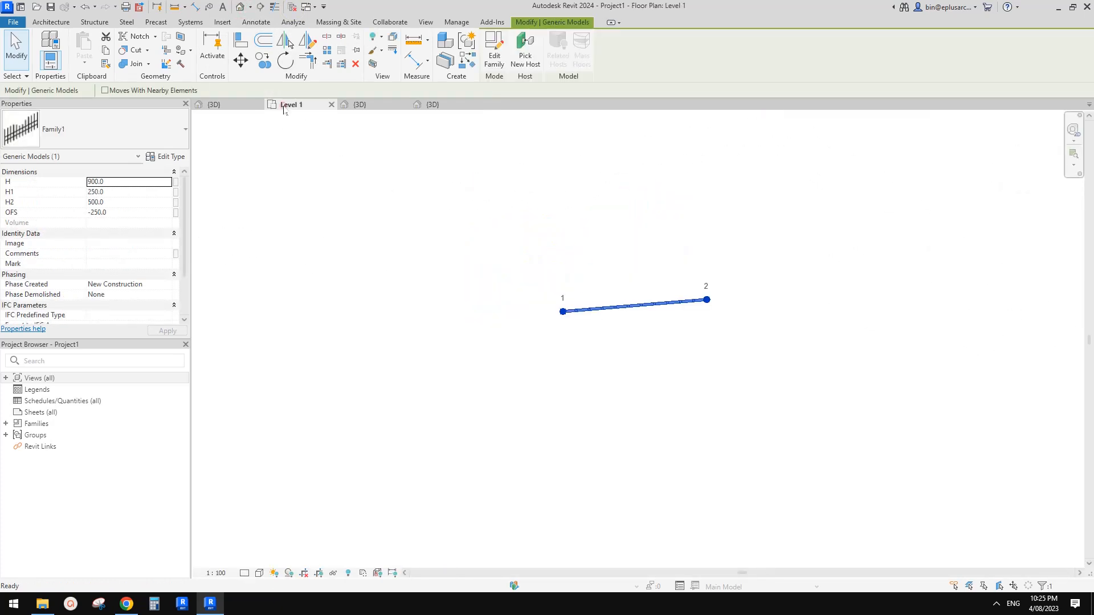
Return to the Family1 fence and open its nested short post at the lowest point of the curve for family editing.
click(228, 106)
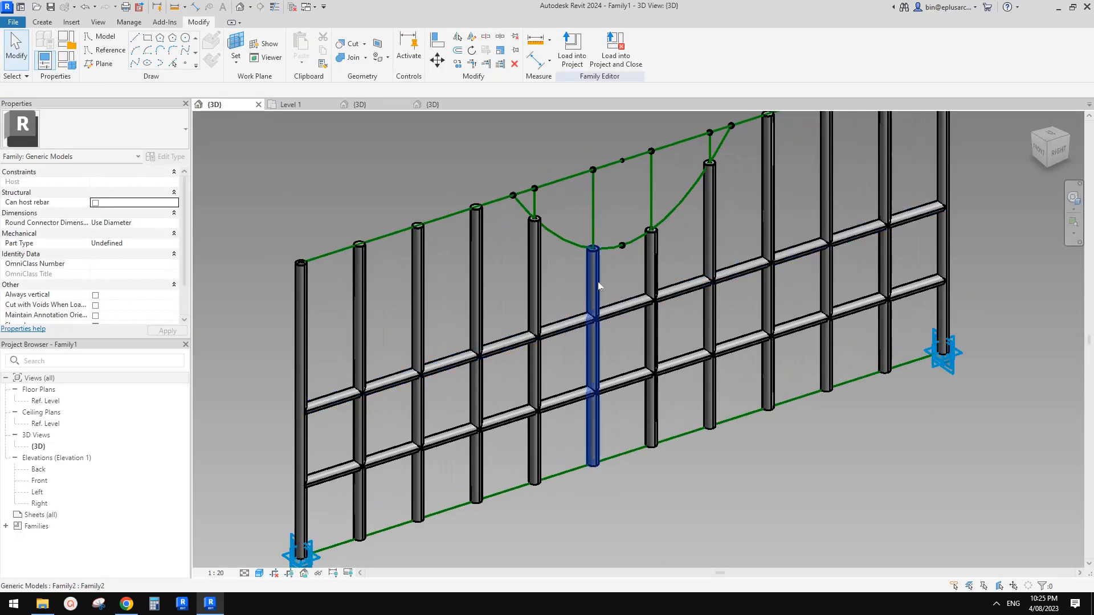
click(597, 282)
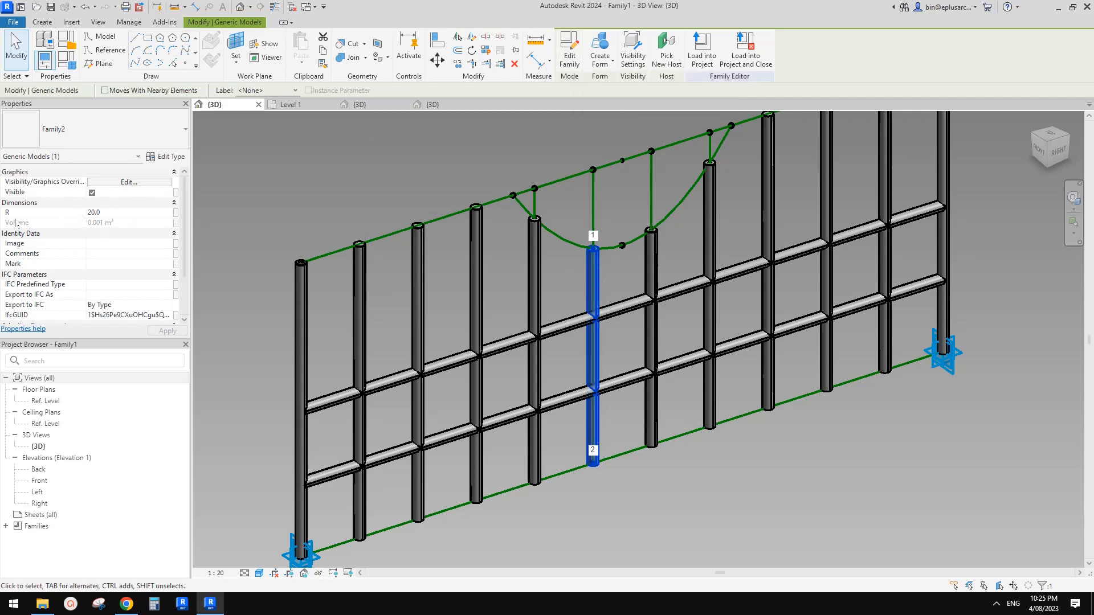
click(569, 48)
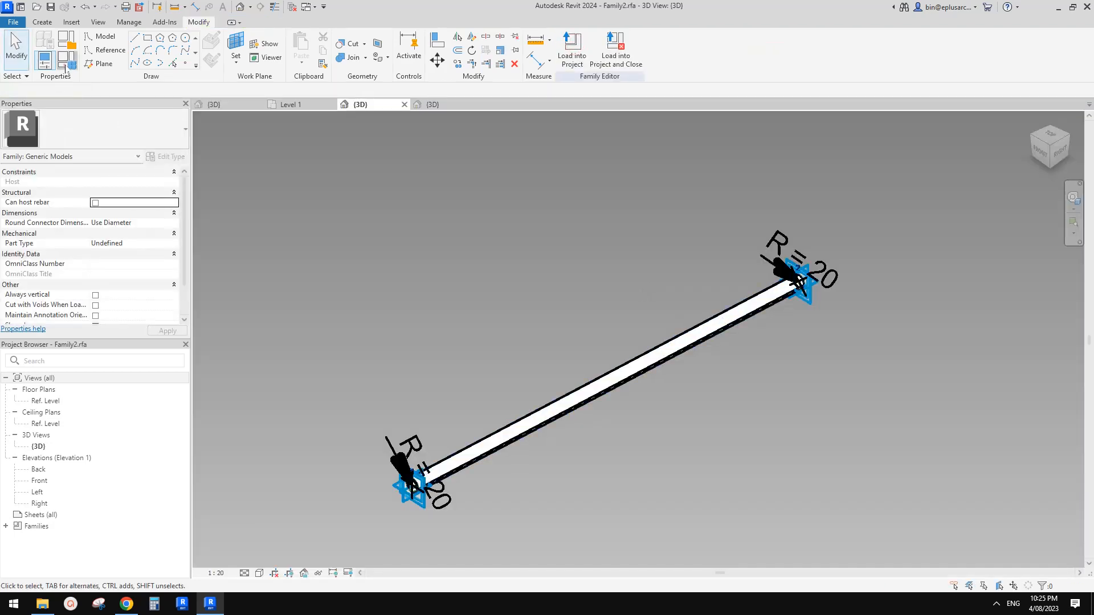
Change the post family's R parameter from an instance to a type parameter.
click(66, 63)
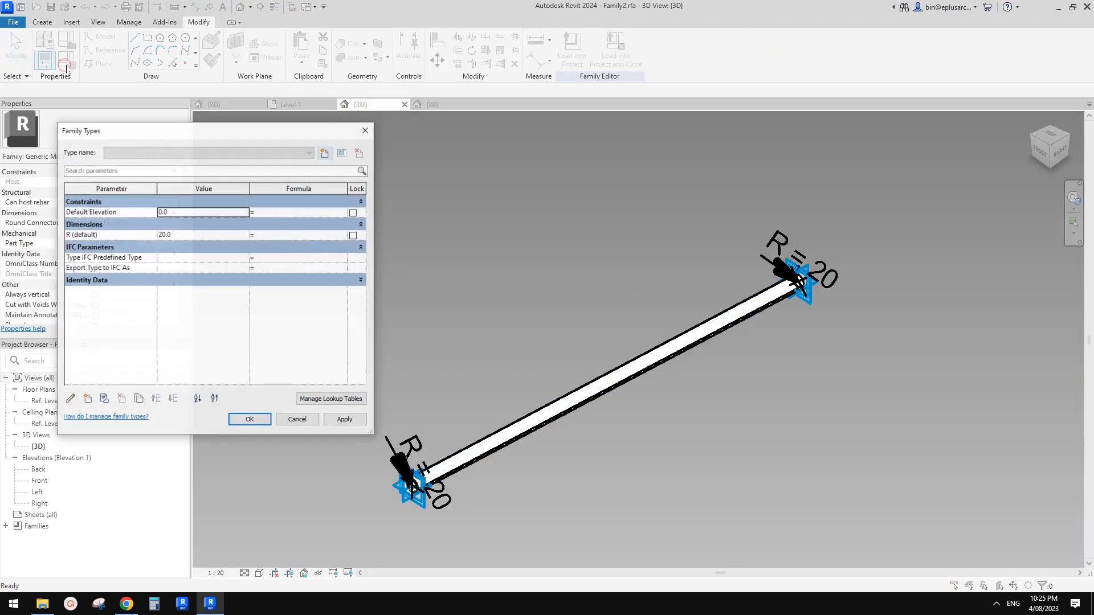
click(124, 236)
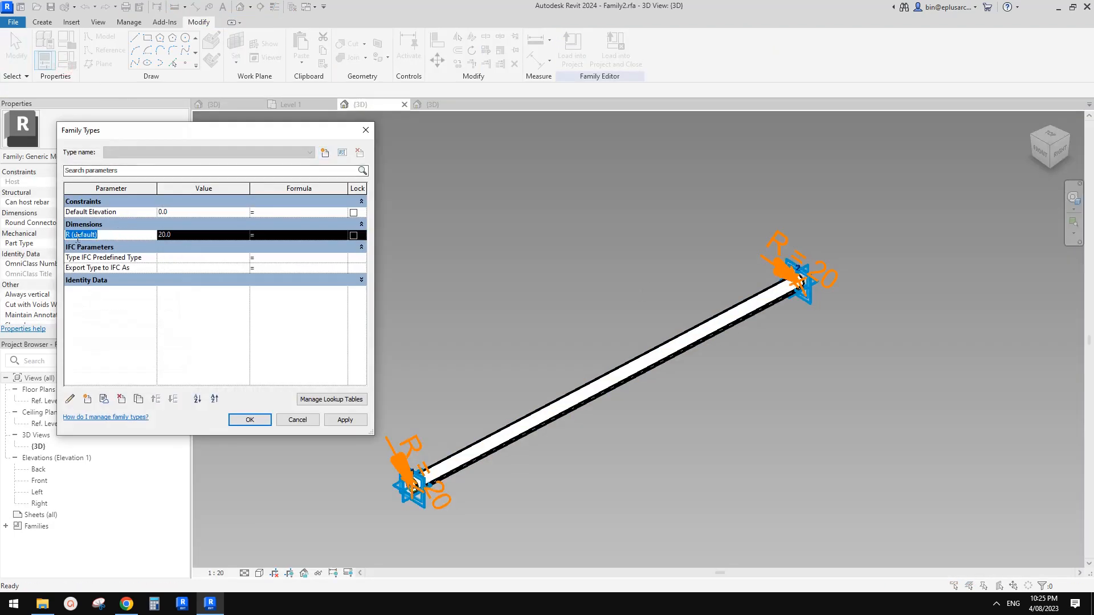
click(69, 399)
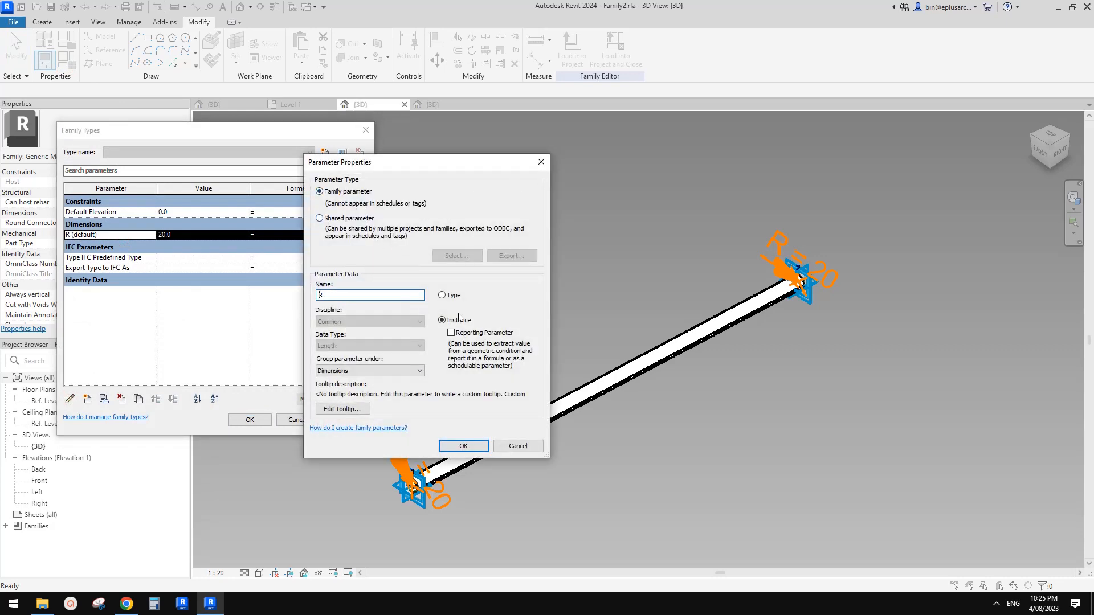
click(442, 295)
click(463, 446)
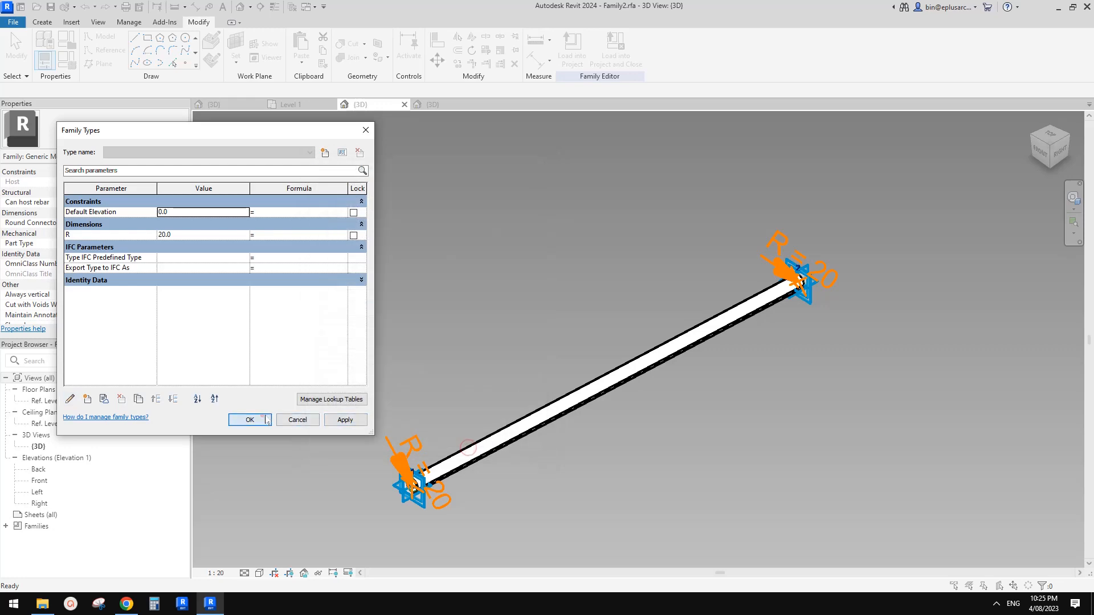
click(260, 418)
Load the edited post family into Family1 only, leaving Project1 out.
click(576, 52)
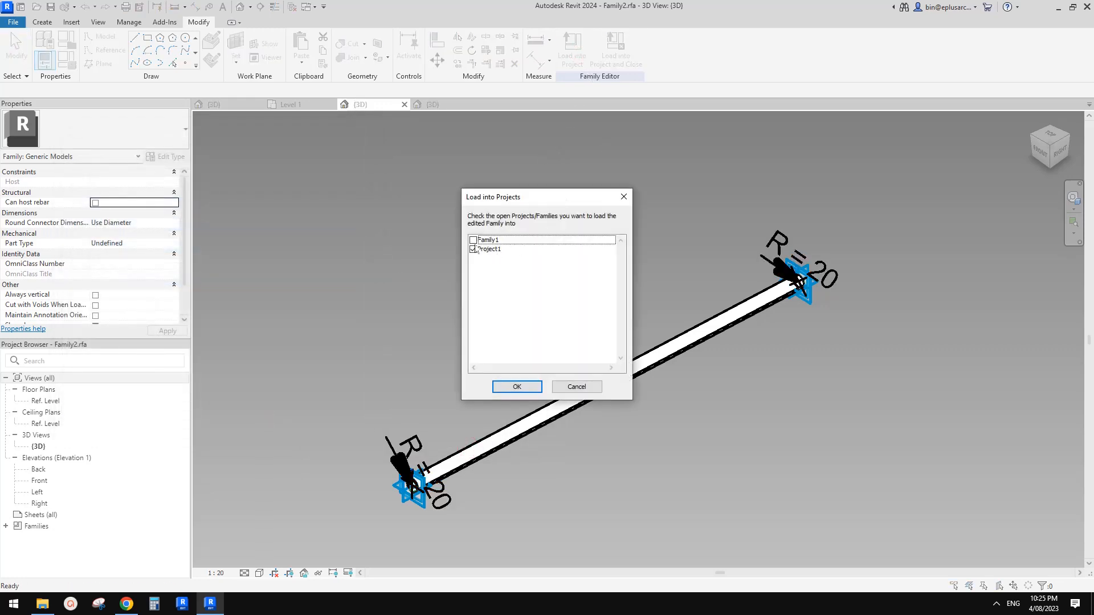
click(473, 250)
click(516, 387)
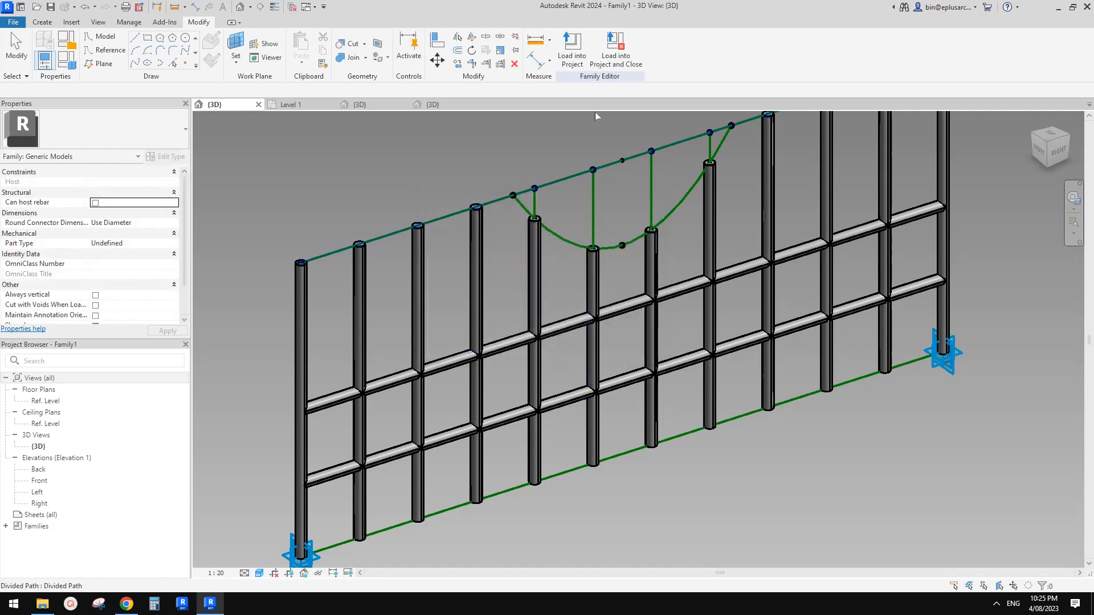
Load the Family1 fence into Project1, overwriting the existing version.
click(567, 36)
click(474, 249)
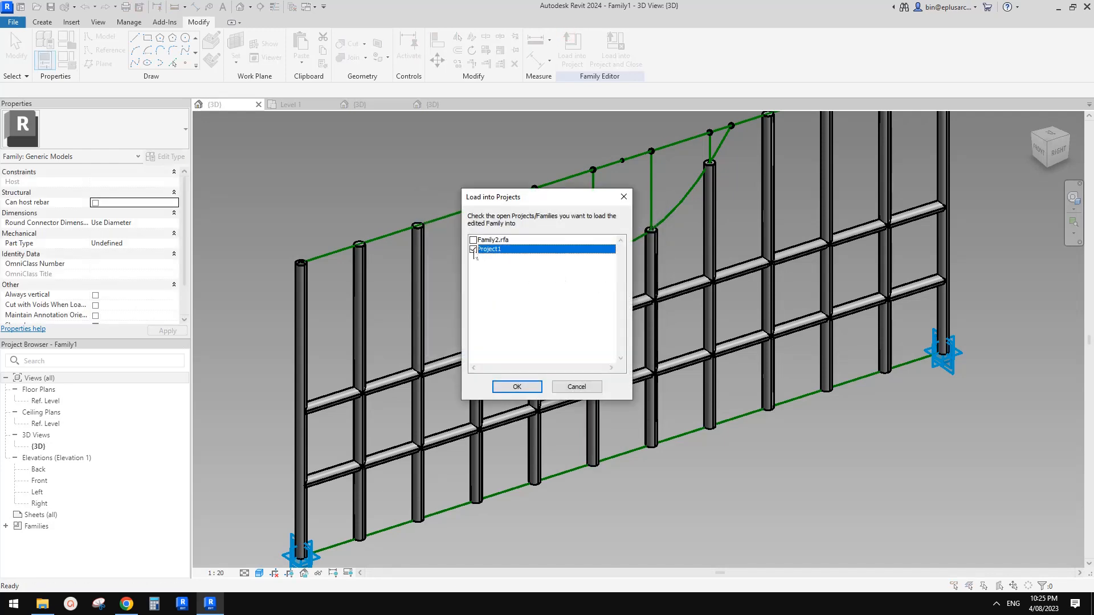
click(531, 392)
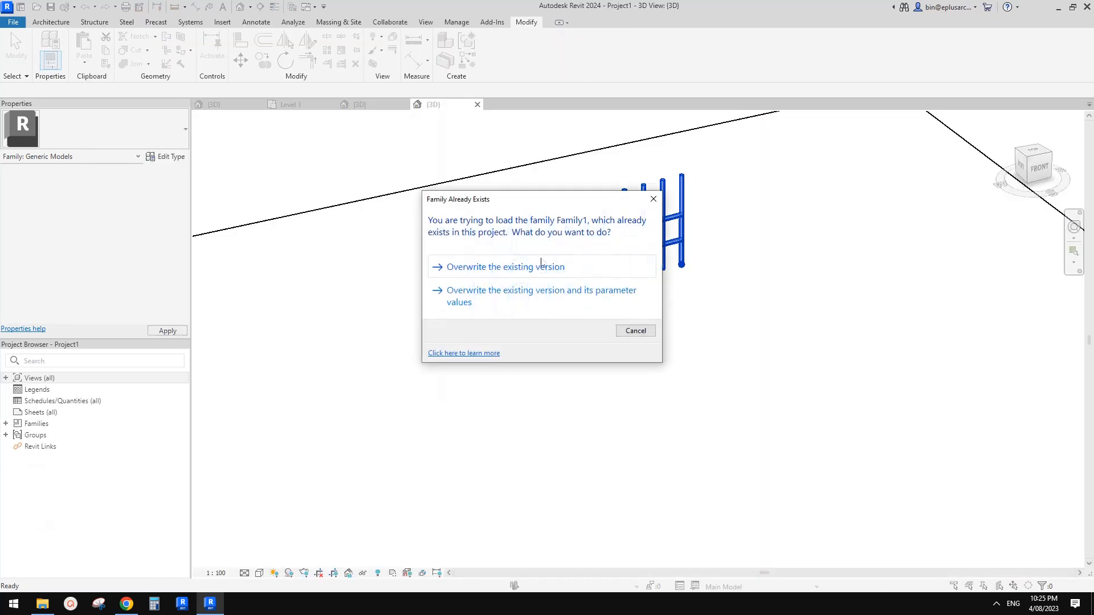
click(484, 260)
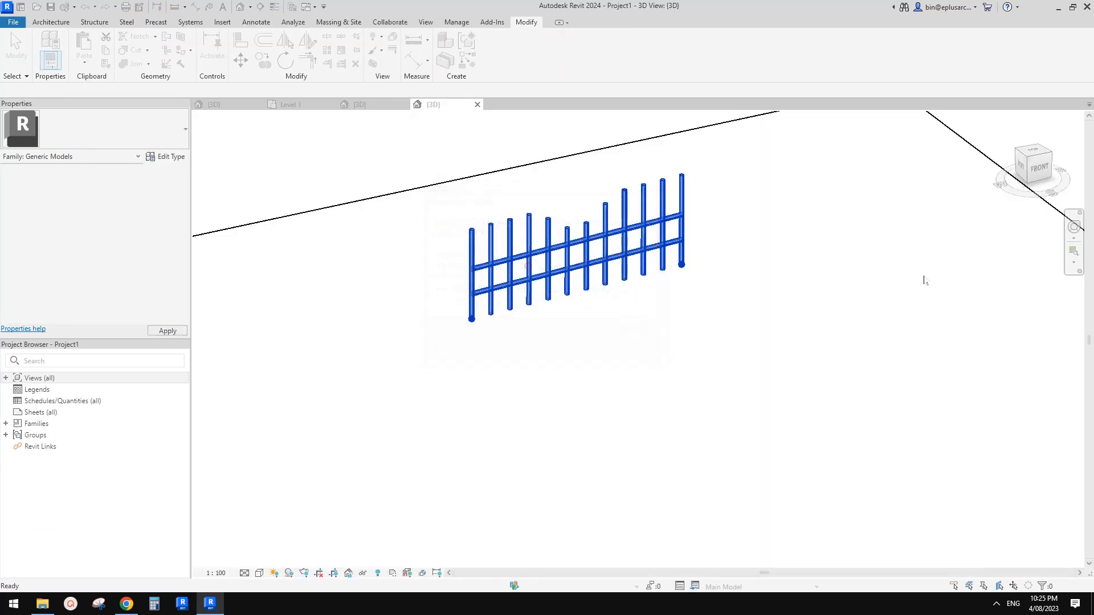
Set the R type parameter of the fence's nested short post to 15.
click(598, 292)
click(612, 295)
scroll(612, 295, up, 4)
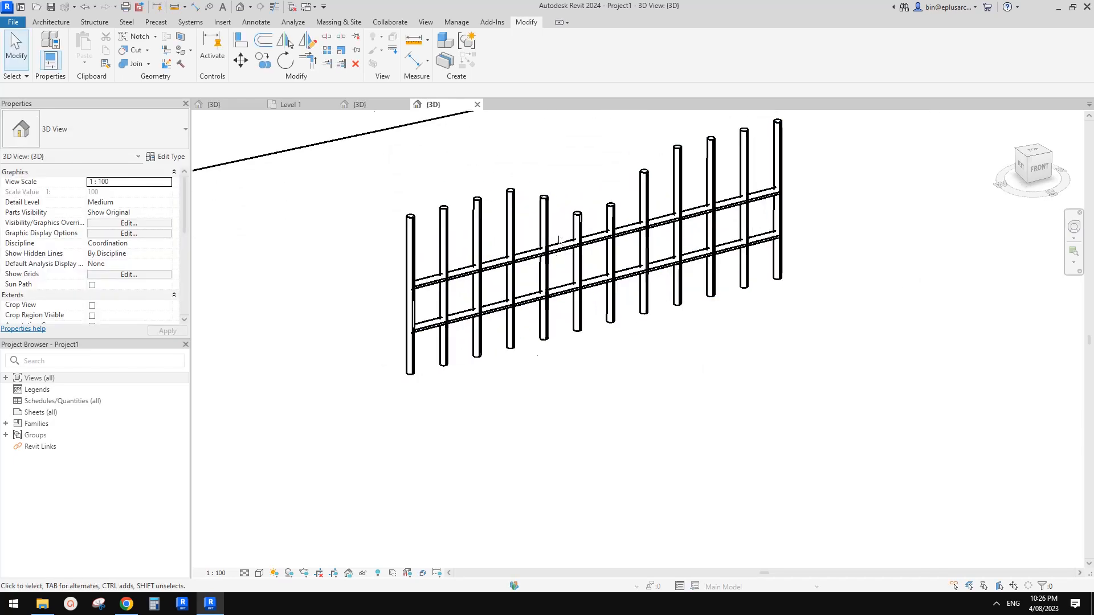
click(587, 223)
click(166, 157)
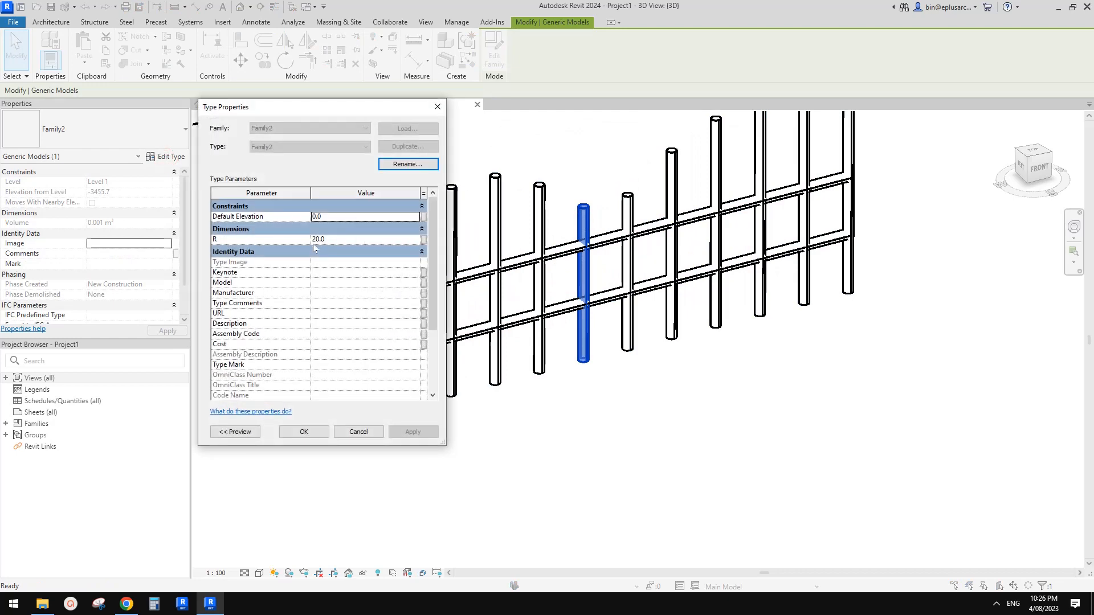
click(346, 239)
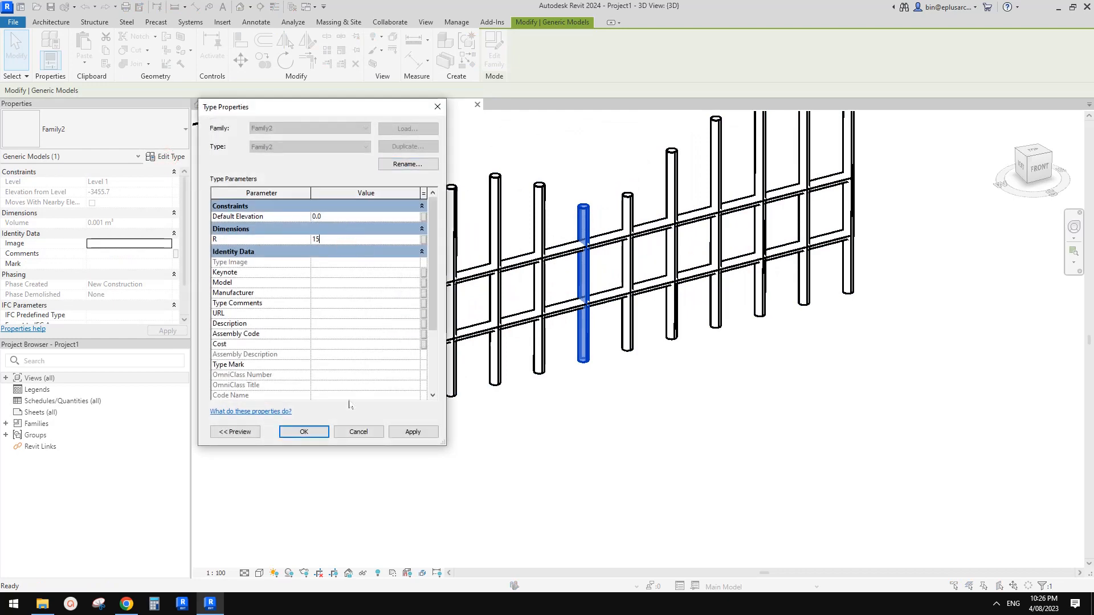
click(500, 446)
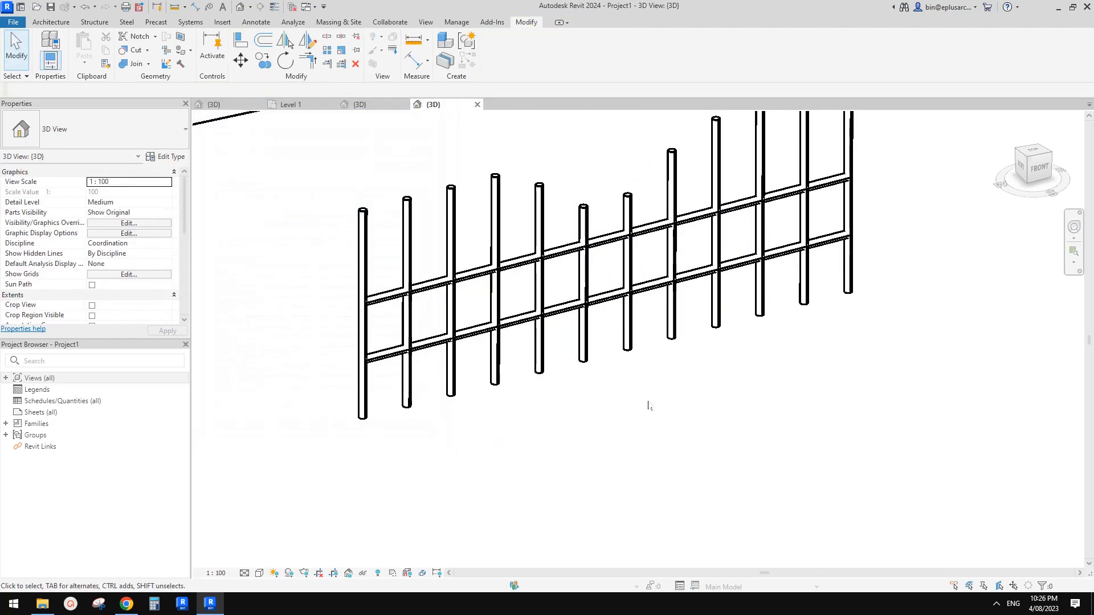
Place two similar fences in the 3D view, one in front of the original and one beside it.
shift+middle_drag(650, 405, 732, 327)
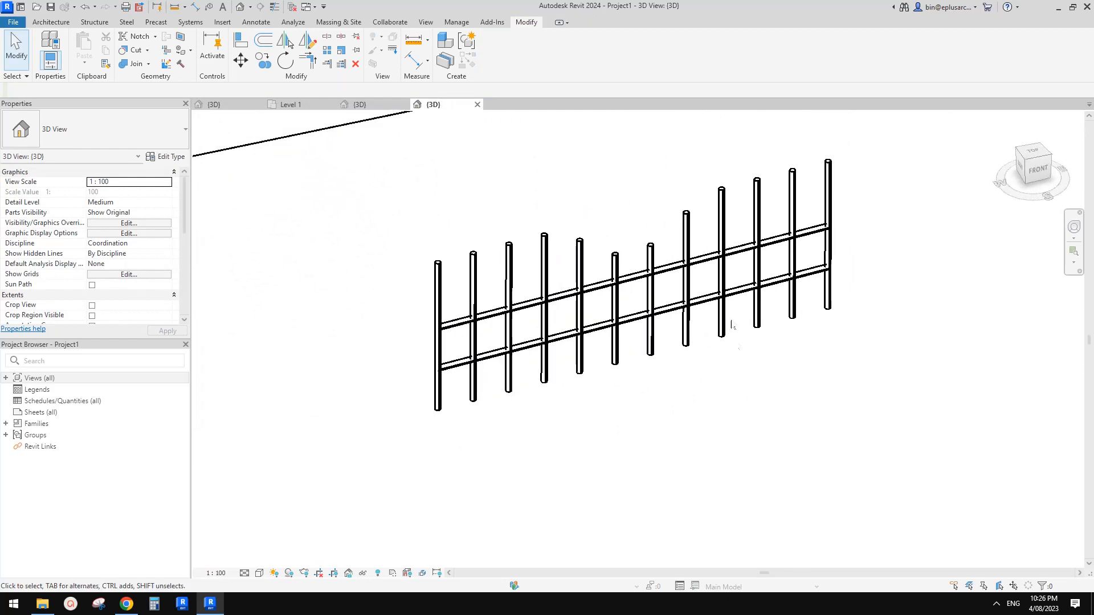
click(722, 289)
scroll(648, 313, down, 1)
key(c)
key(s)
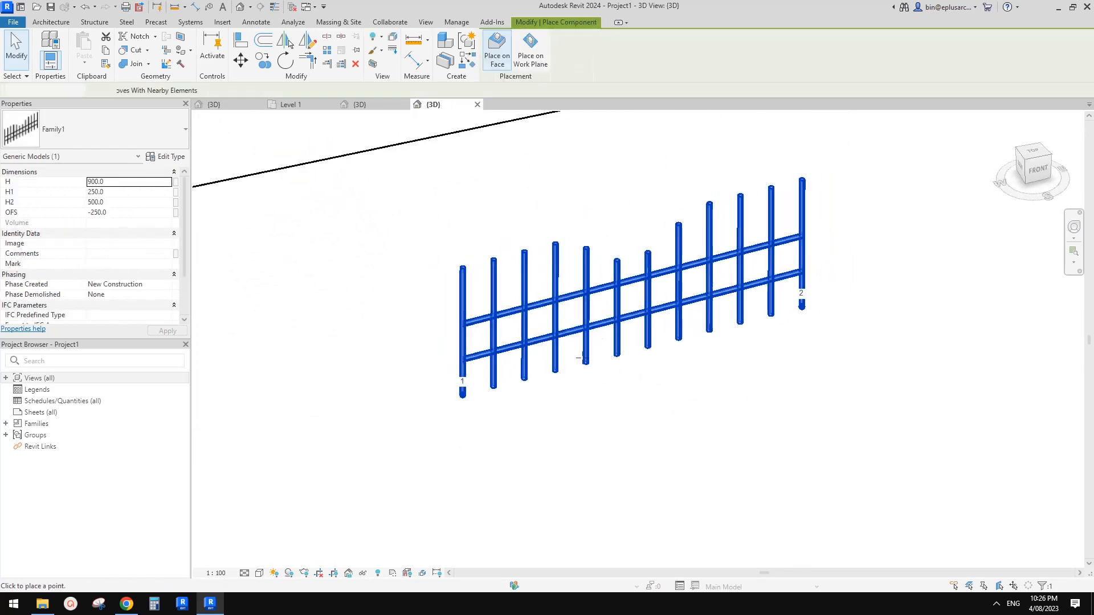
click(498, 470)
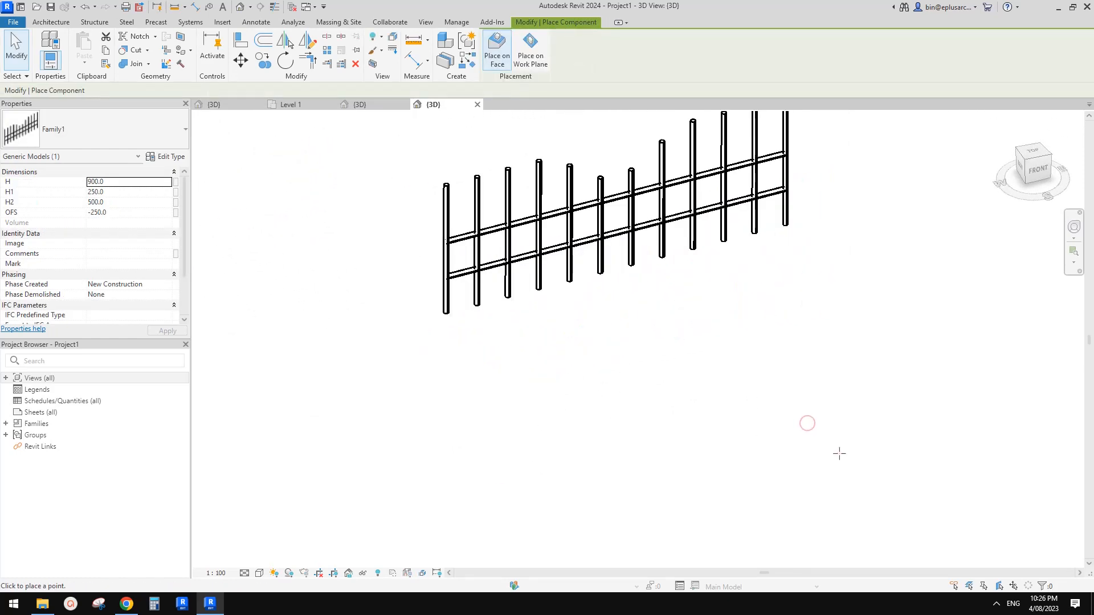
middle_drag(948, 342, 505, 364)
click(497, 338)
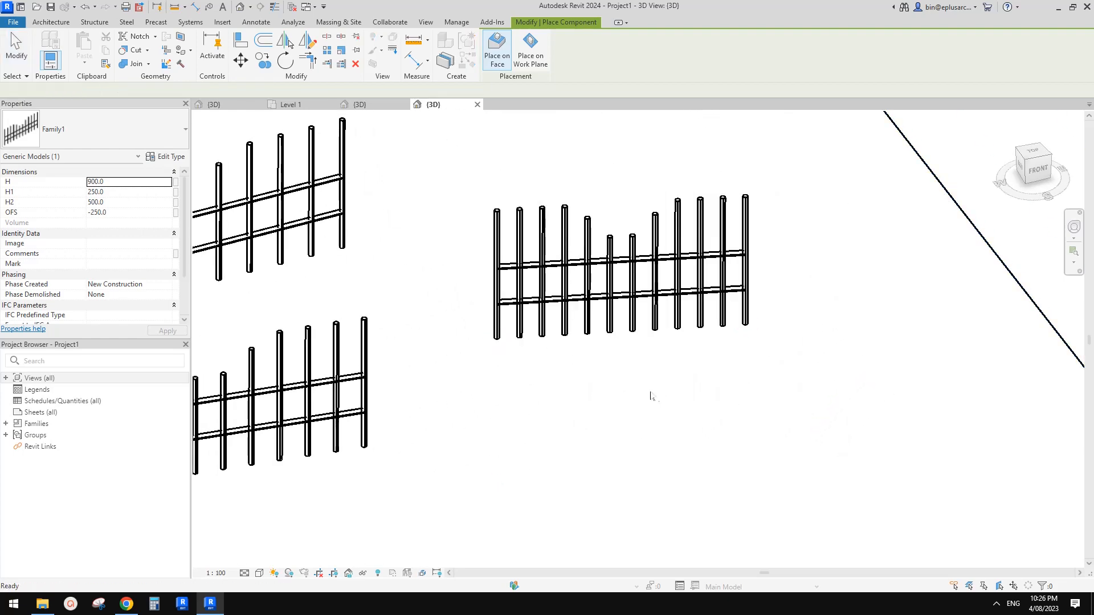
key(Escape)
key(Escape)
Set the height H of the newly placed fence beside the original to 600, and clear the selection.
middle_drag(595, 294, 790, 320)
click(813, 309)
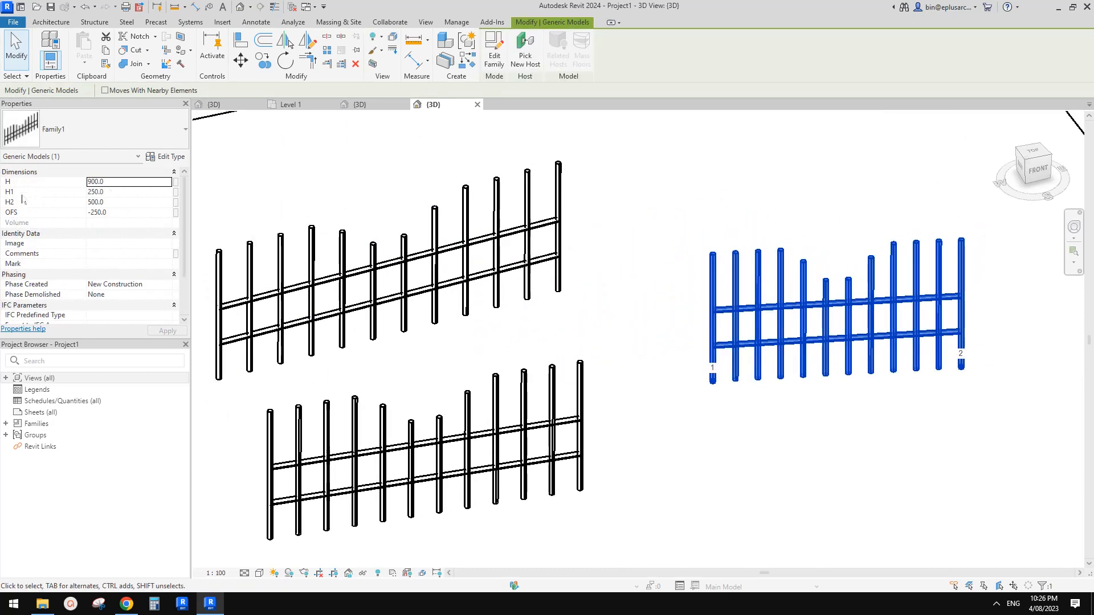
click(126, 183)
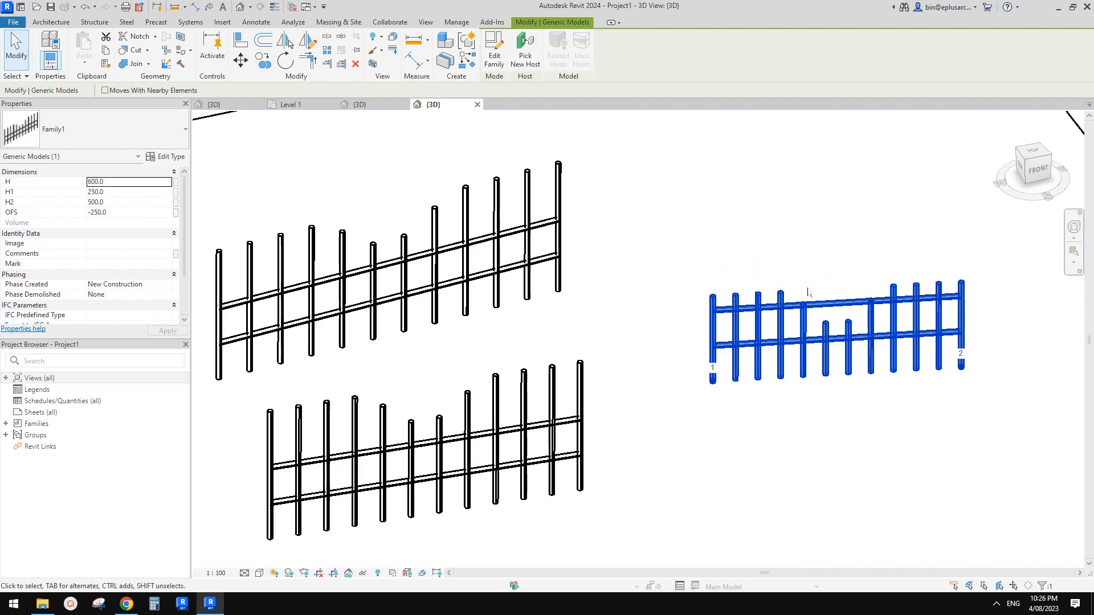
middle_drag(646, 338, 597, 333)
scroll(757, 320, up, 2)
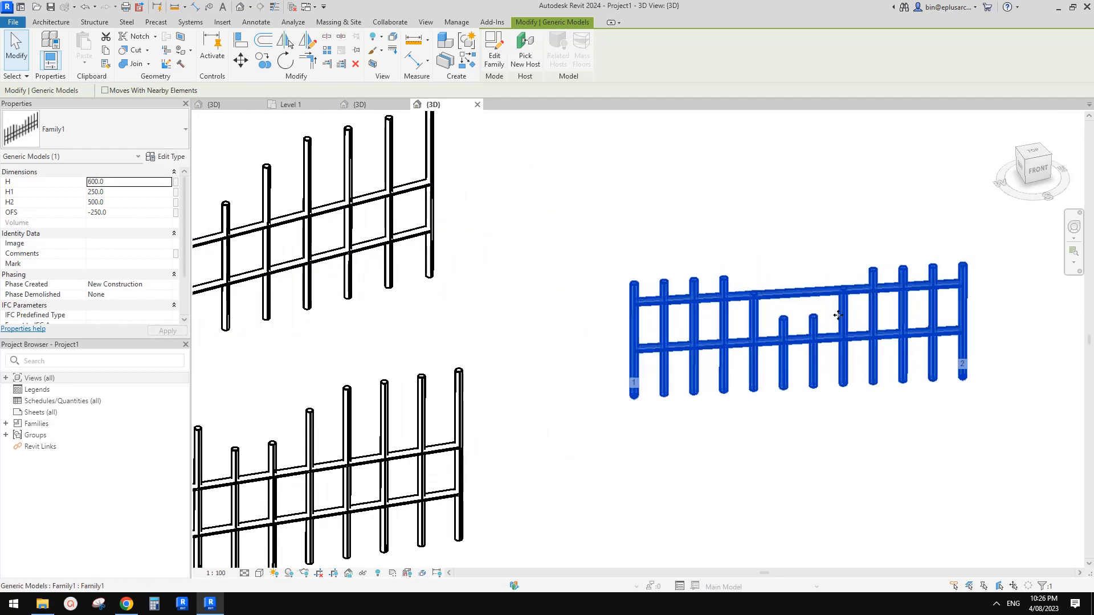
scroll(792, 355, down, 1)
click(791, 355)
Show all three fences in the 3D view and close the inactive views.
shift+middle_drag(641, 305, 803, 378)
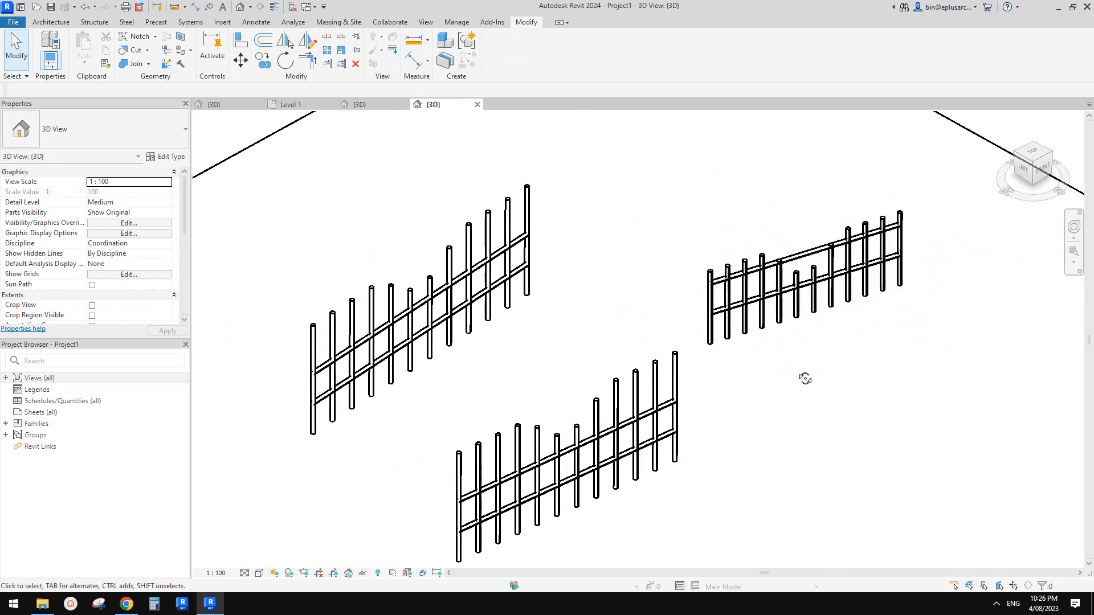
scroll(803, 378, down, 3)
click(292, 9)
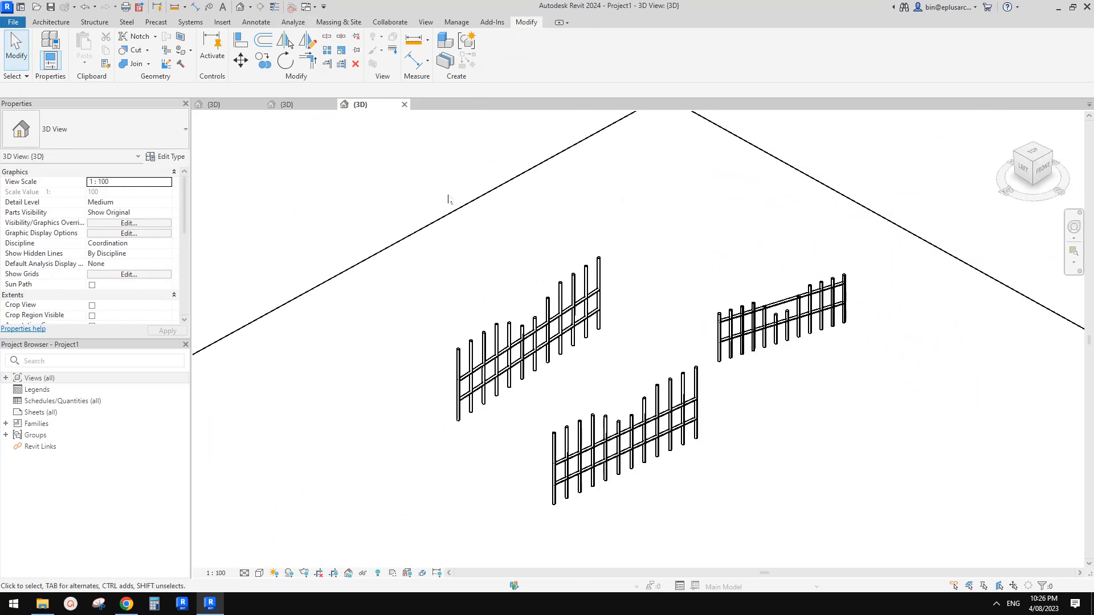
Switch to the Youtube Video Ideas/Suggestion document in Chrome and review the fence sketch and its rod requirement.
click(127, 605)
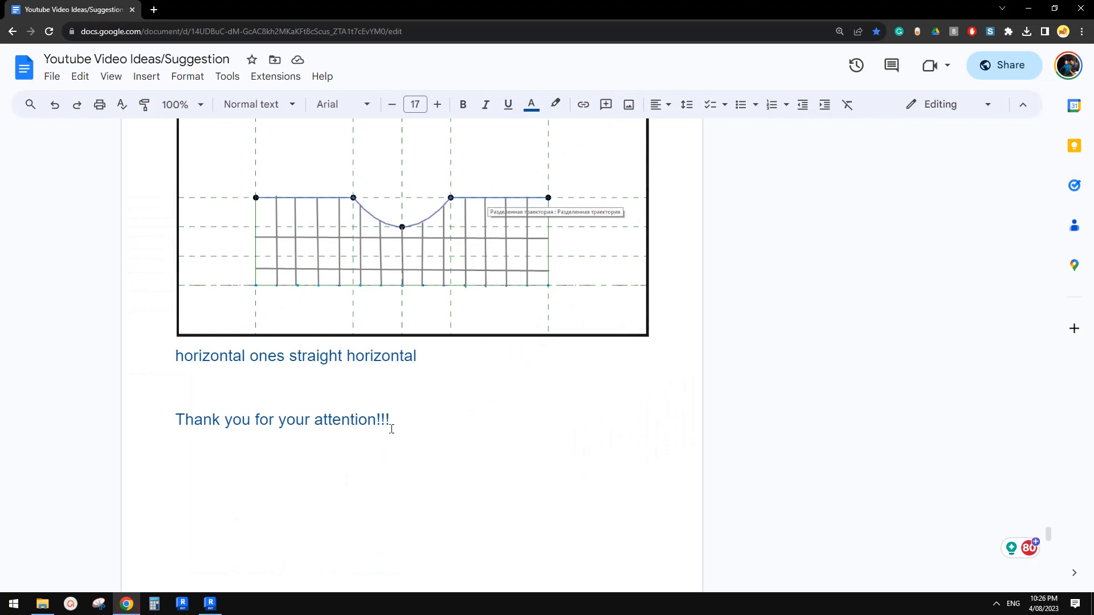
scroll(392, 429, down, 4)
scroll(391, 428, up, 4)
scroll(392, 428, down, 9)
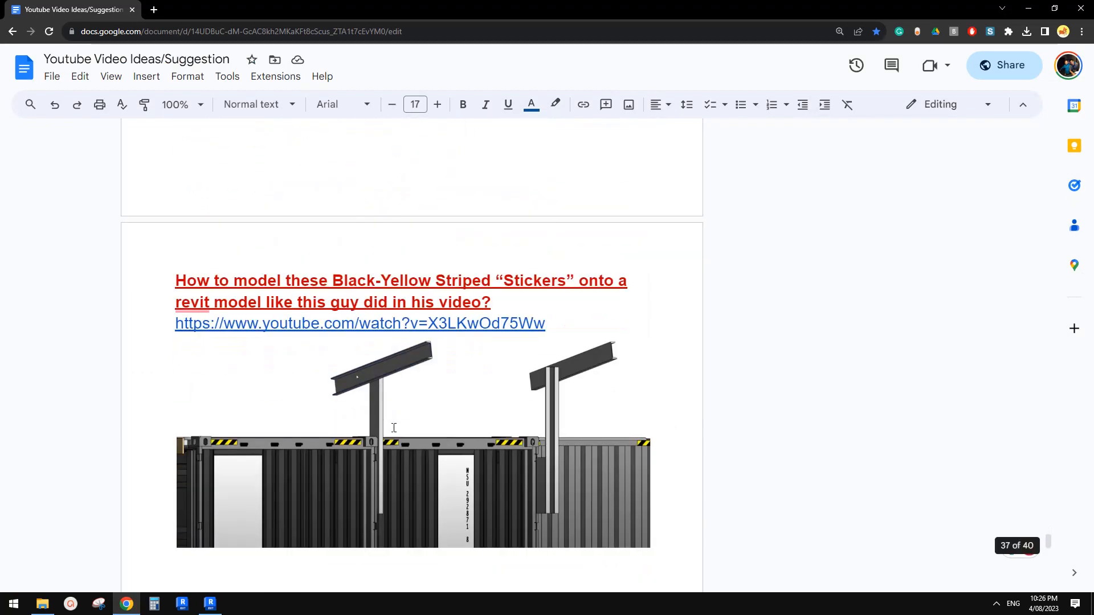
scroll(392, 428, up, 3)
scroll(393, 431, down, 10)
scroll(395, 435, up, 2)
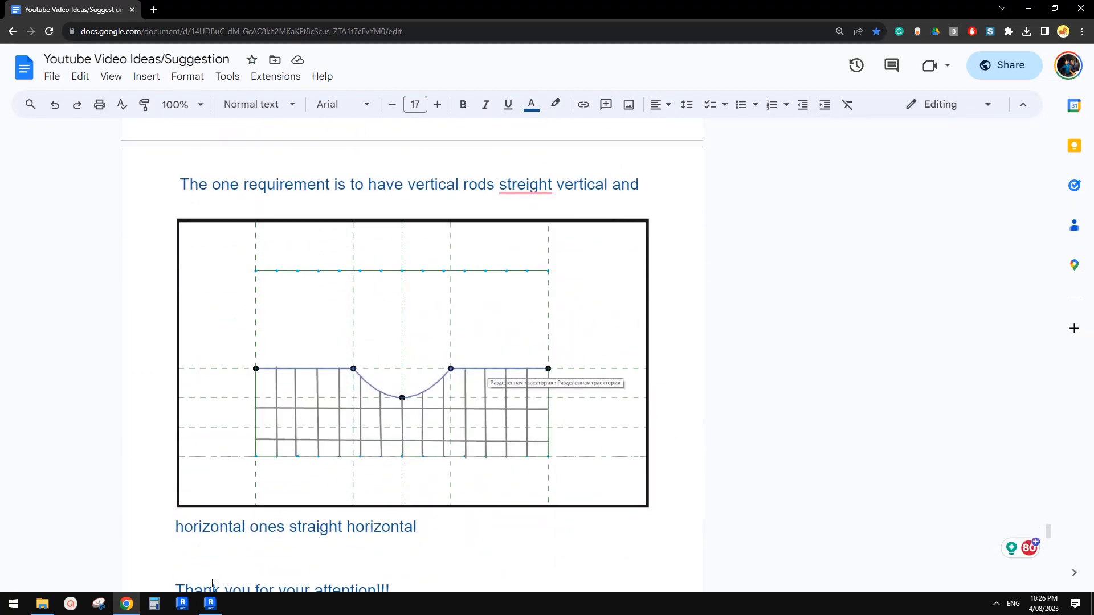
Switch back to Revit and inspect the front fence in the project, glancing at the Family2 post view.
click(211, 604)
middle_drag(696, 391, 564, 397)
scroll(555, 370, up, 1)
click(555, 373)
mouse_move(569, 375)
shift+middle_down()
mouse_move(552, 382)
mouse_move(605, 378)
mouse_move(567, 380)
shift+middle_up()
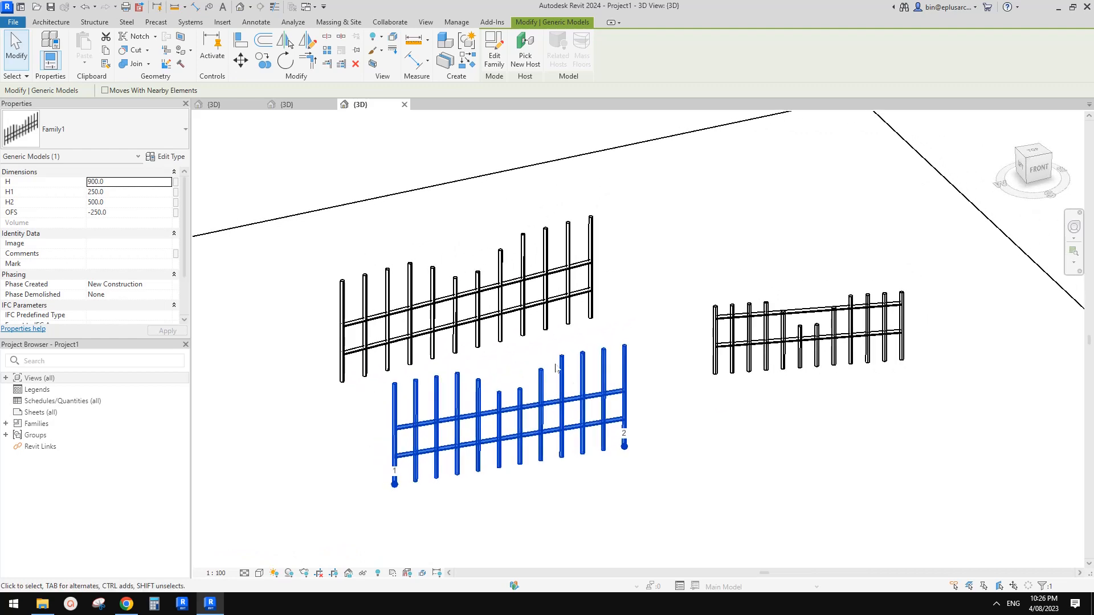
click(285, 107)
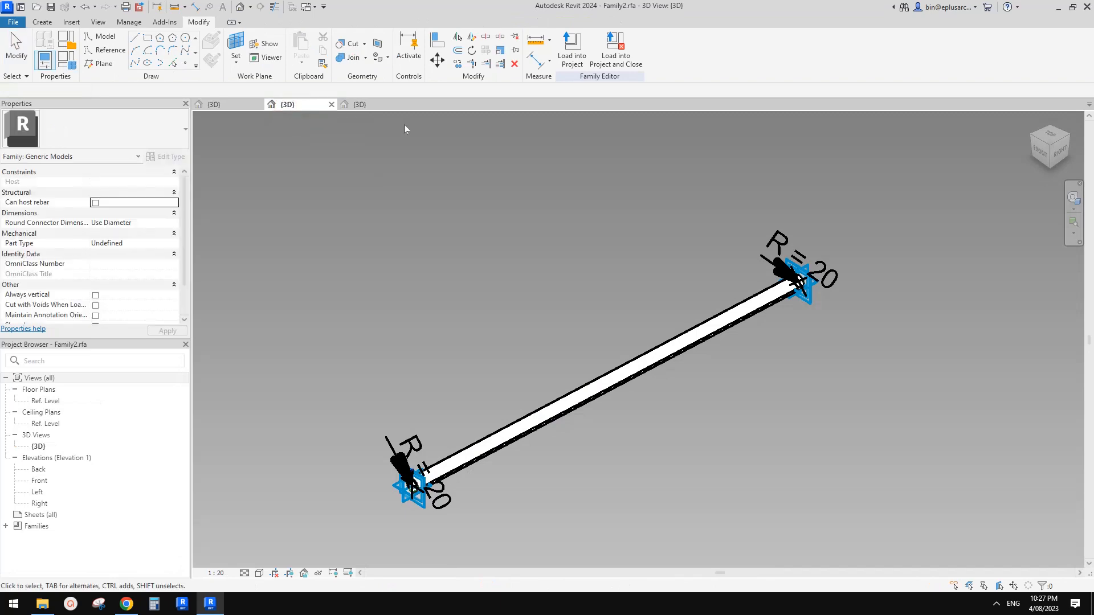
click(367, 107)
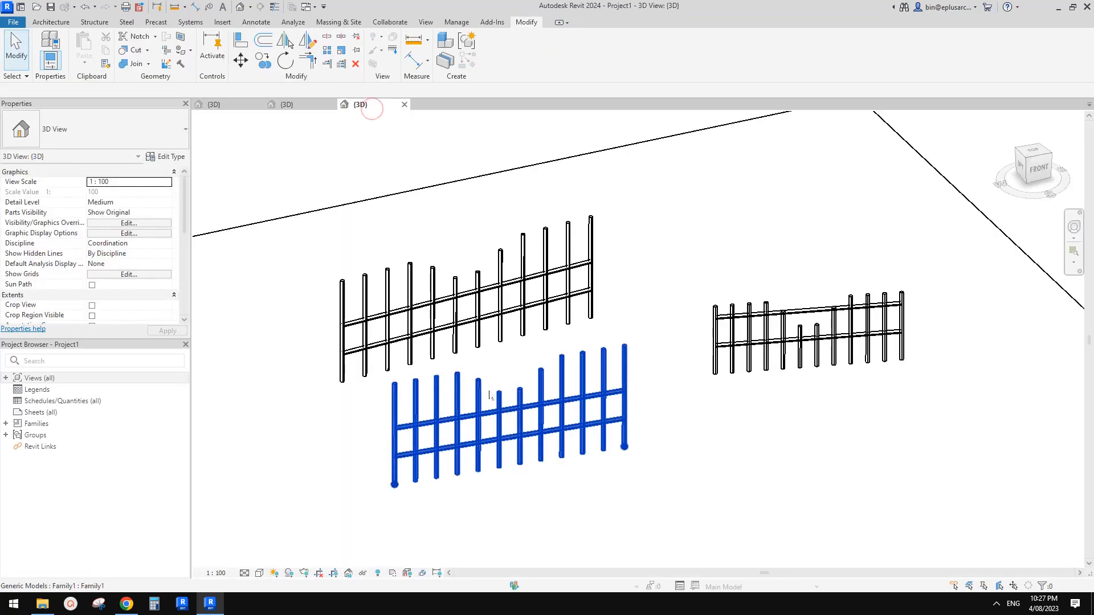
click(472, 392)
Compare the reference sketch in the Chrome document with the three fences in Revit's 3D view.
click(127, 604)
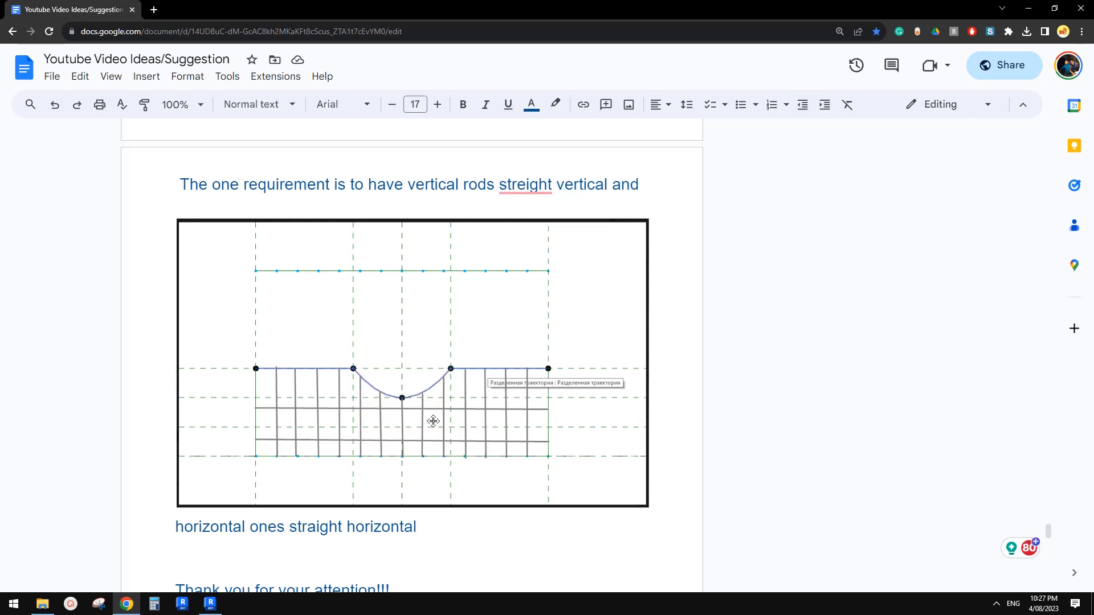
click(210, 603)
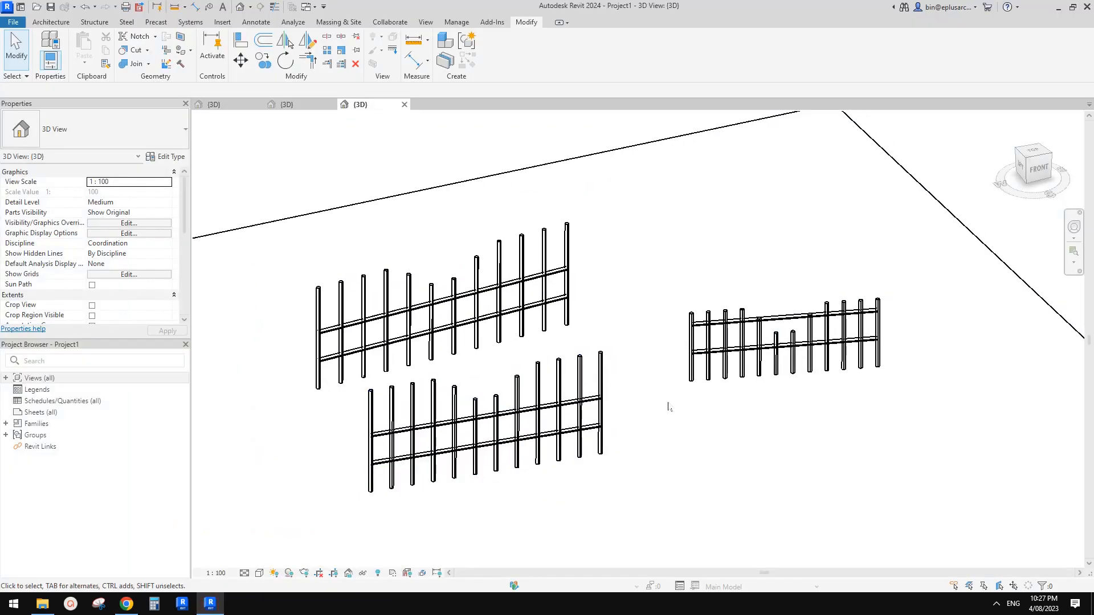
mouse_move(668, 406)
shift+middle_down()
mouse_move(684, 429)
mouse_move(668, 428)
shift+middle_up()
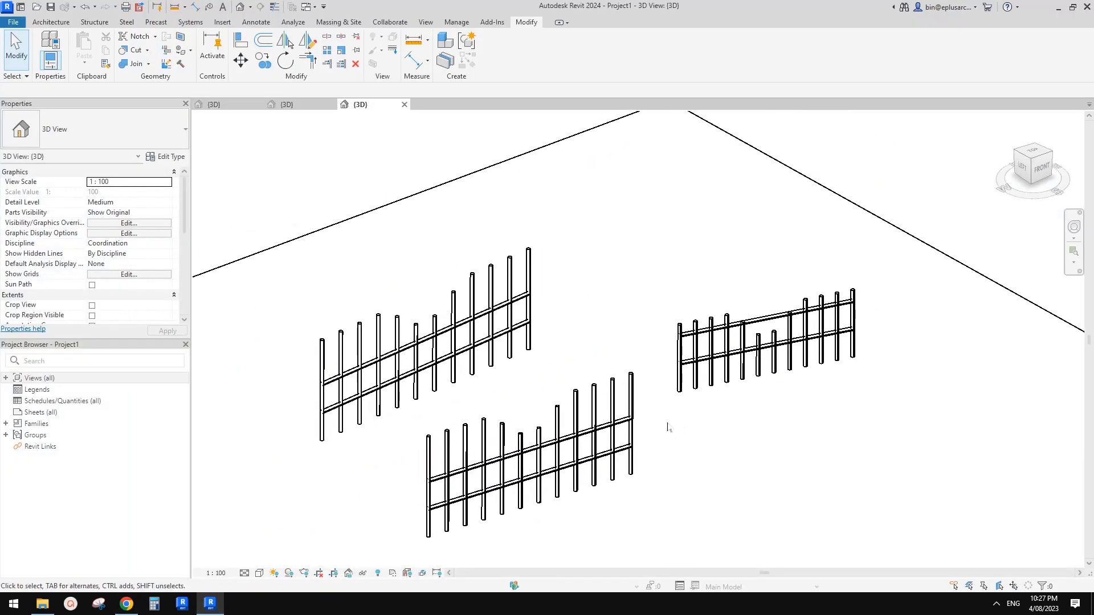